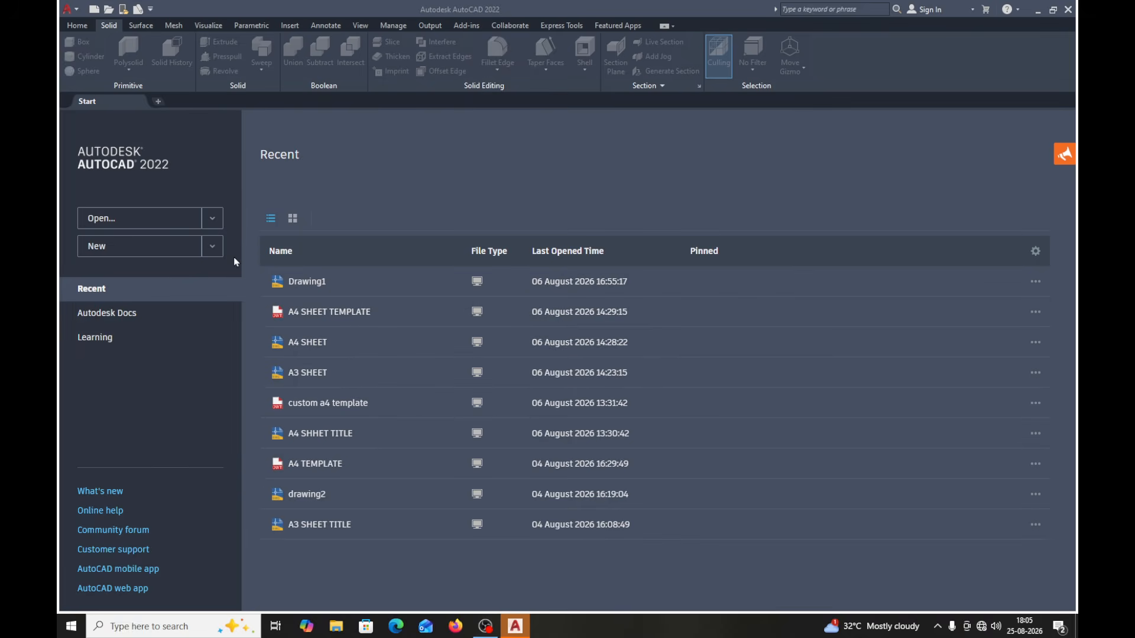
- Create a new drawing from the acadiso template
left_click(213, 247)
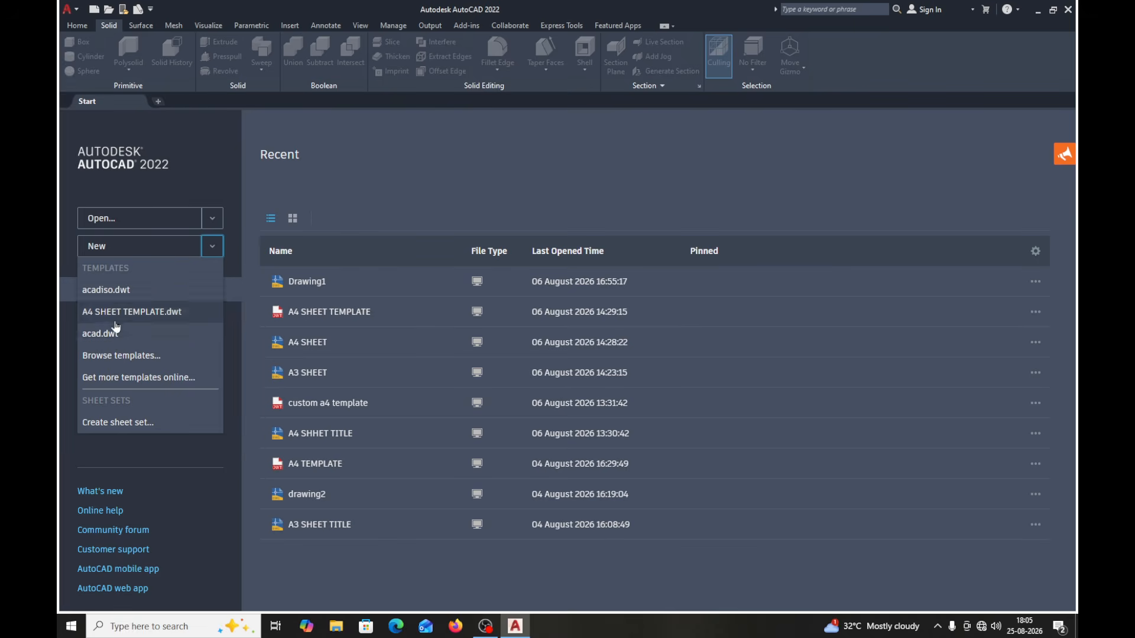
left_click(100, 359)
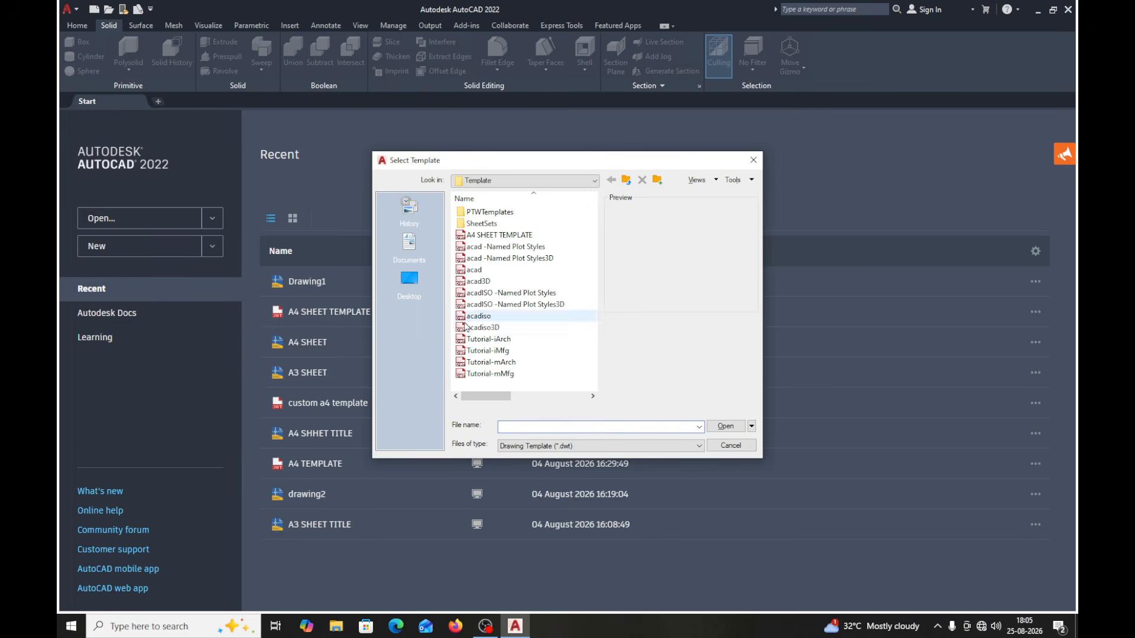
left_click(479, 321)
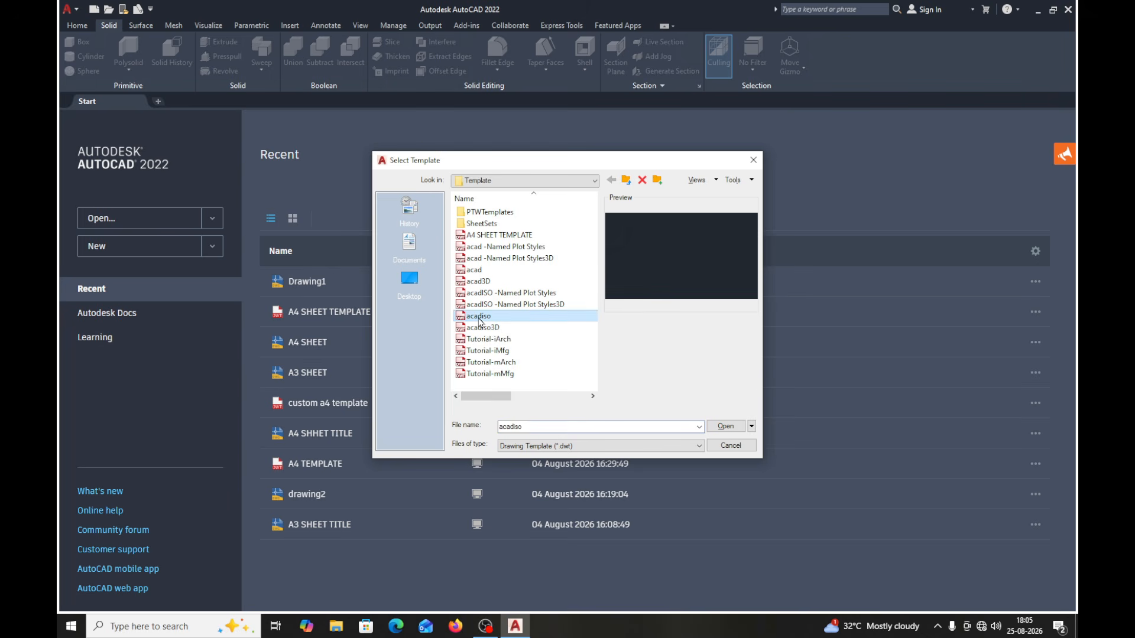
left_click(724, 425)
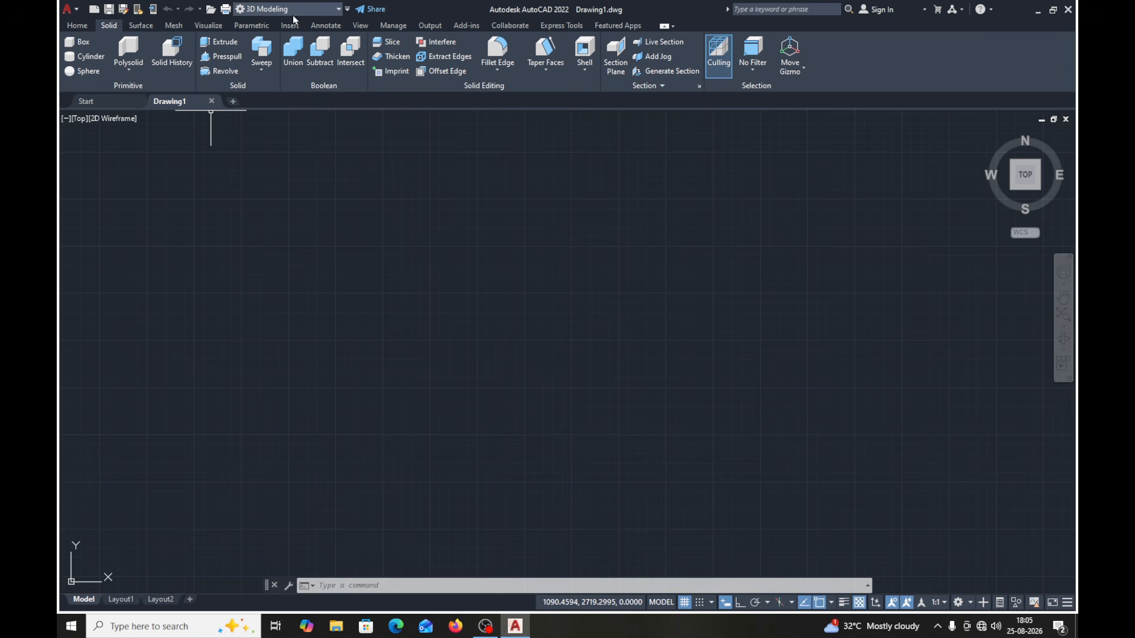
- Switch the workspace to Drafting & Annotation, to 3D Basics, and back to 3D Modeling
left_click(339, 13)
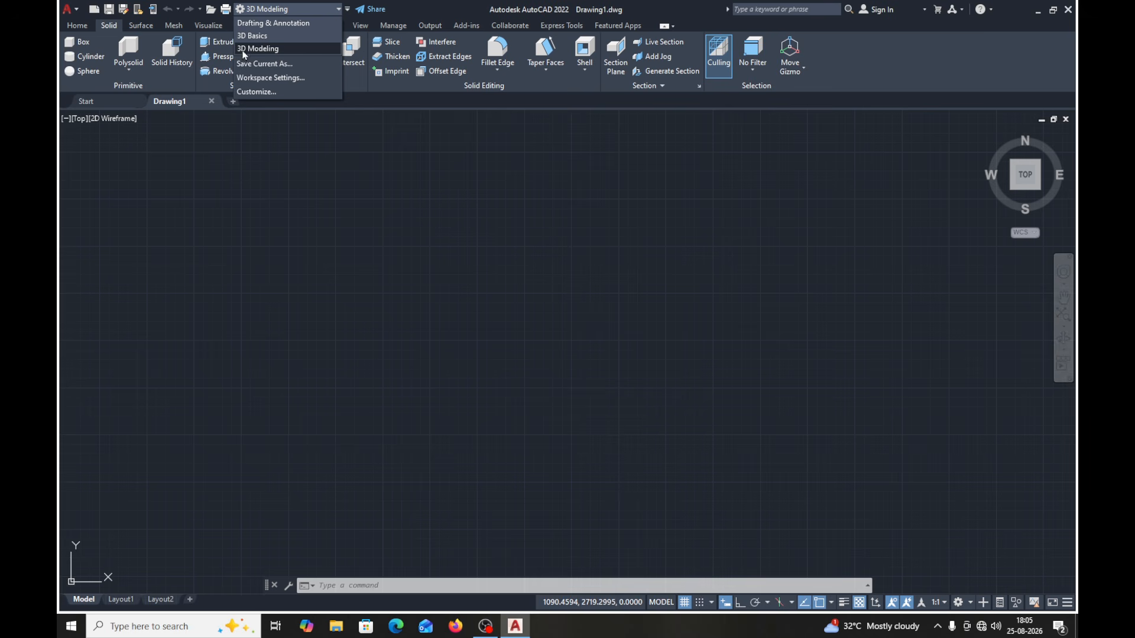
left_click(264, 23)
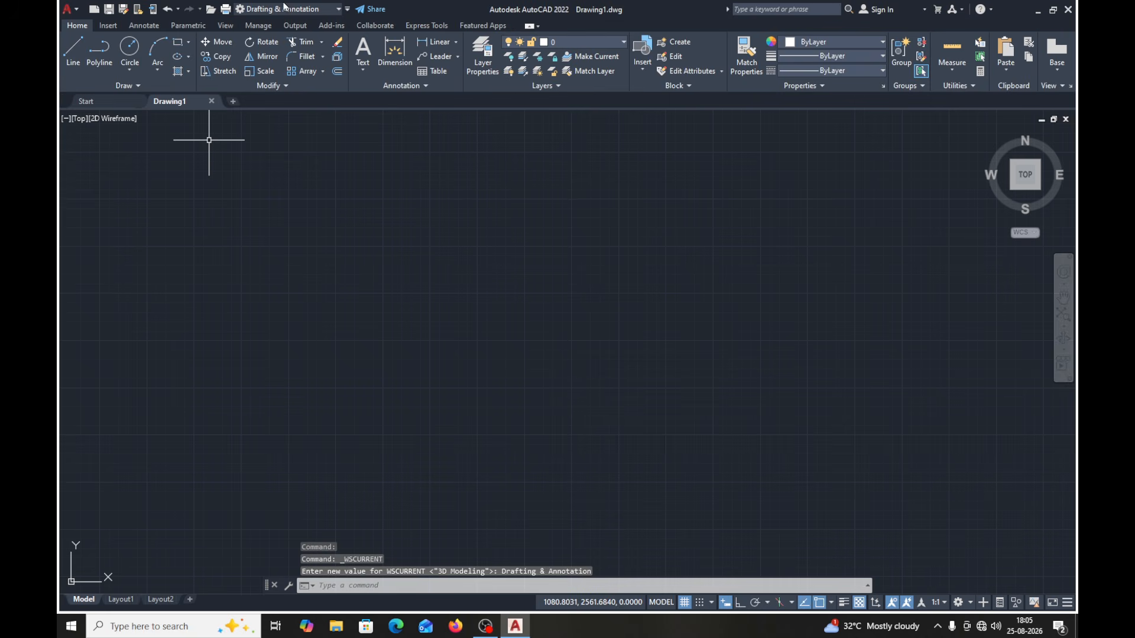
left_click(336, 10)
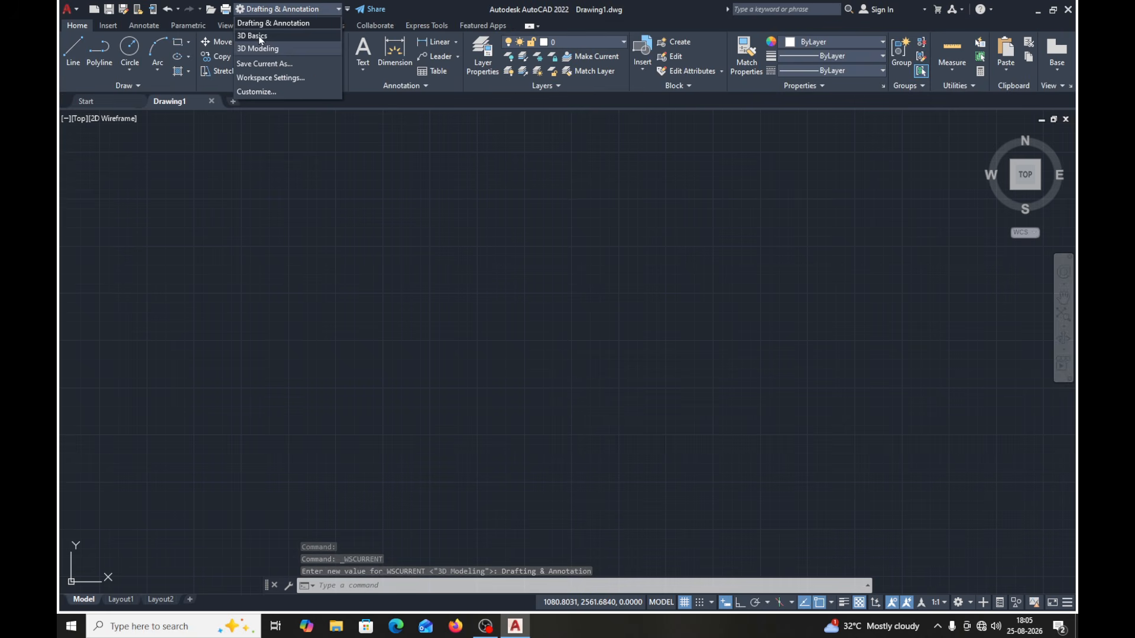
left_click(268, 37)
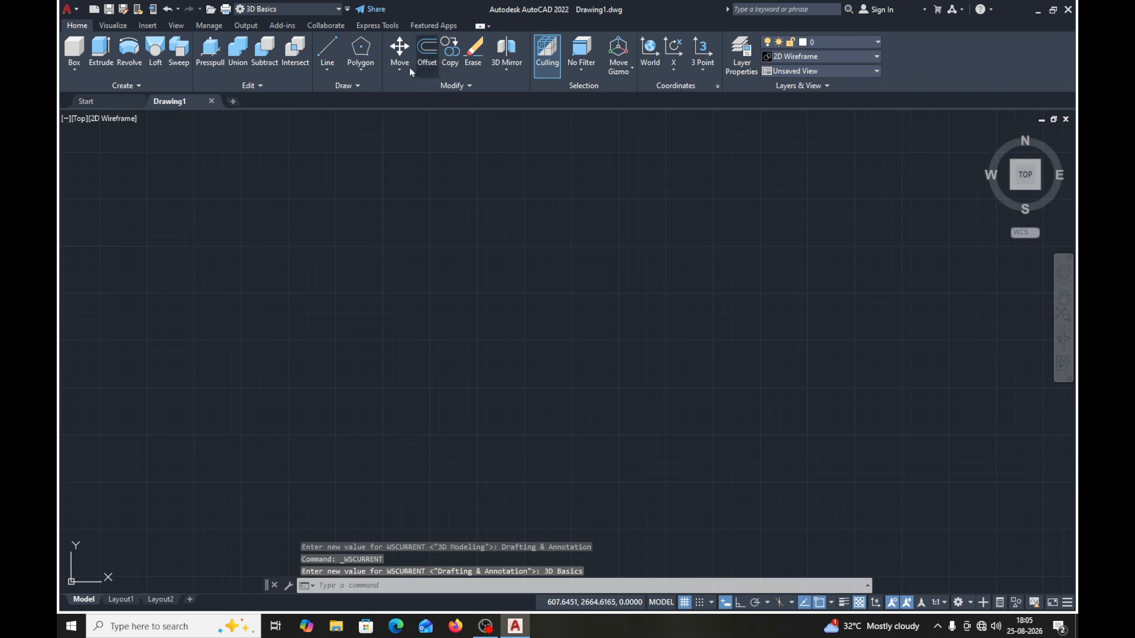
left_click(338, 10)
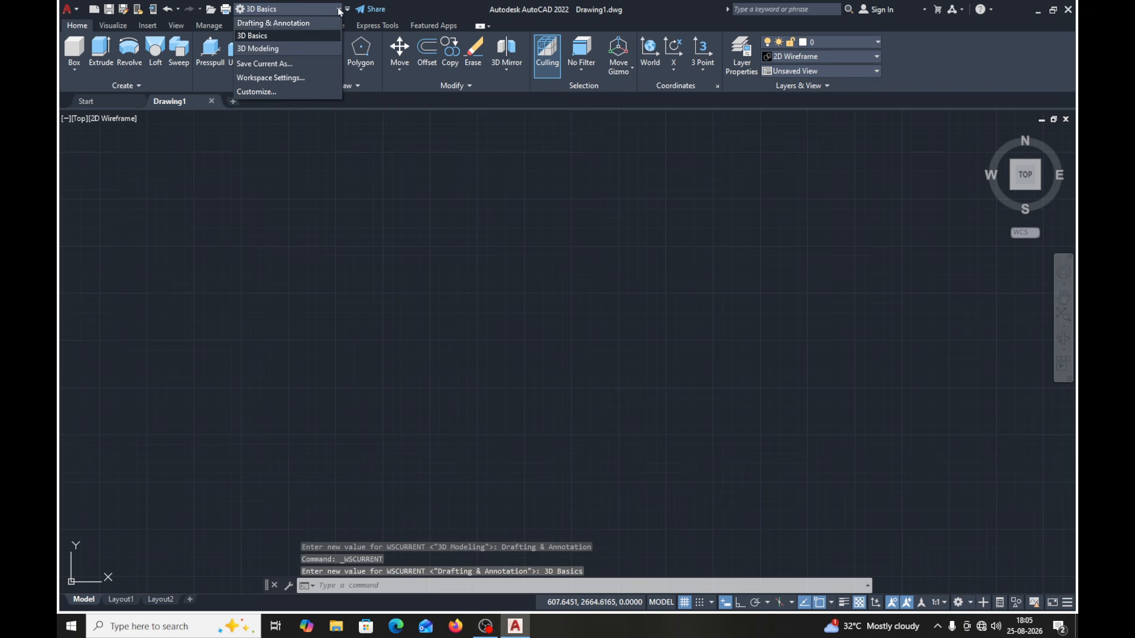
left_click(264, 50)
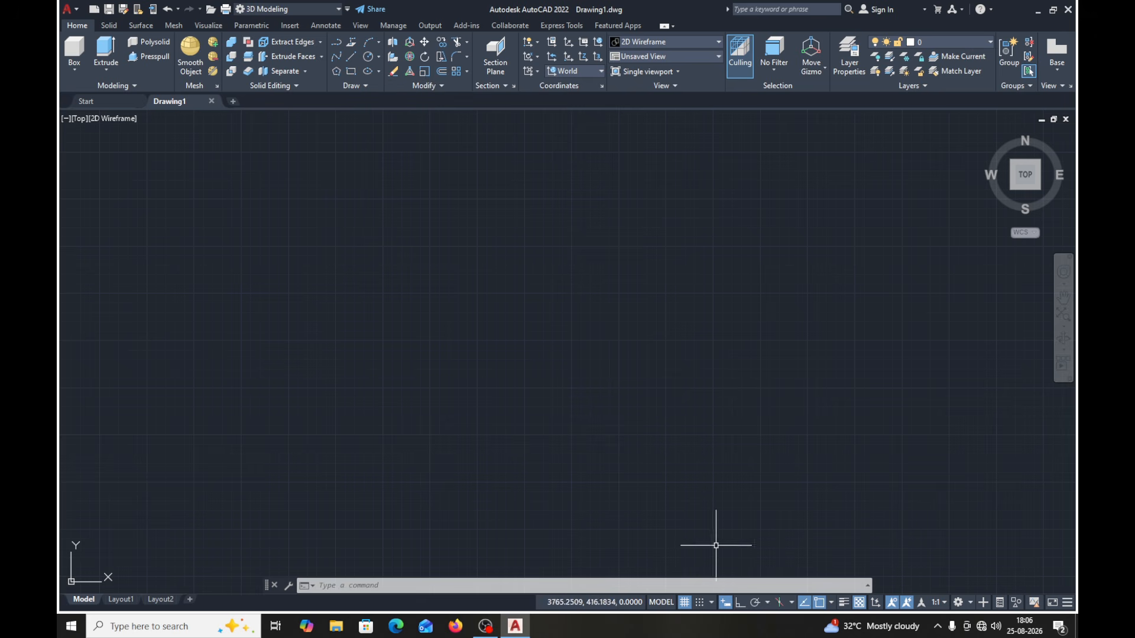
- Use the status bar's workspace switching to try 3D Basics and Drafting & Annotation, and return to 3D Modeling
left_click(971, 602)
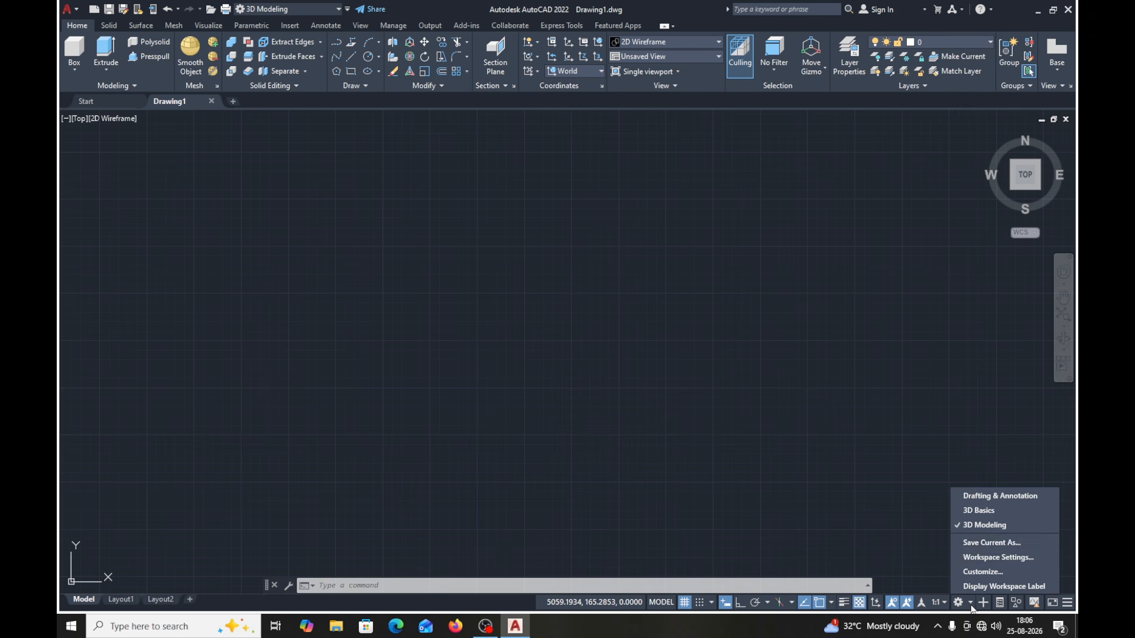
left_click(978, 510)
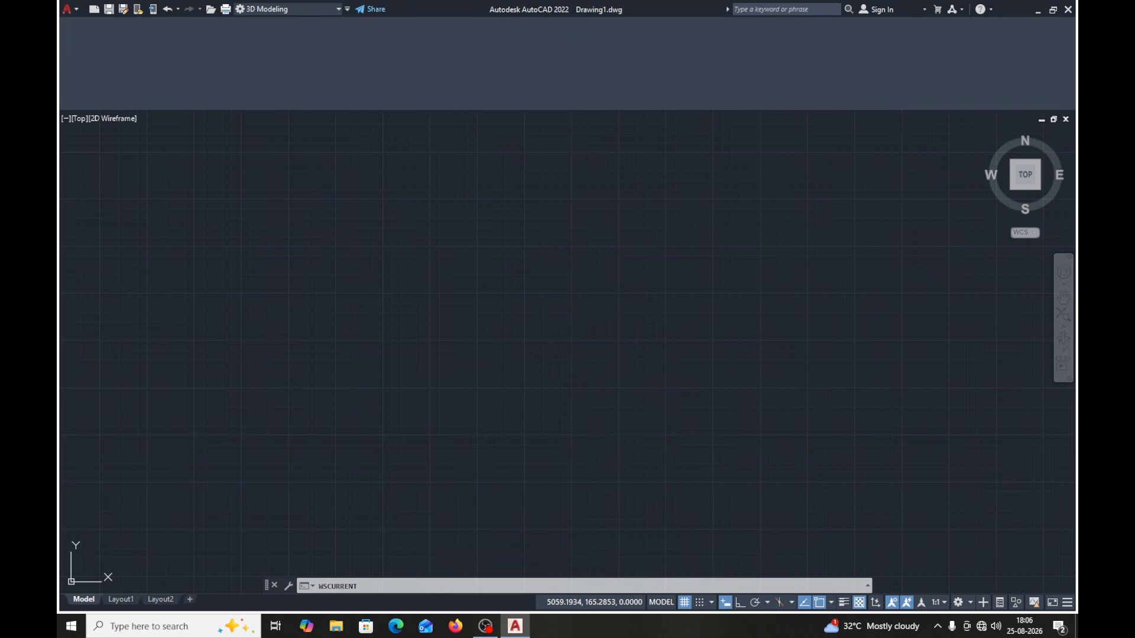
left_click(970, 603)
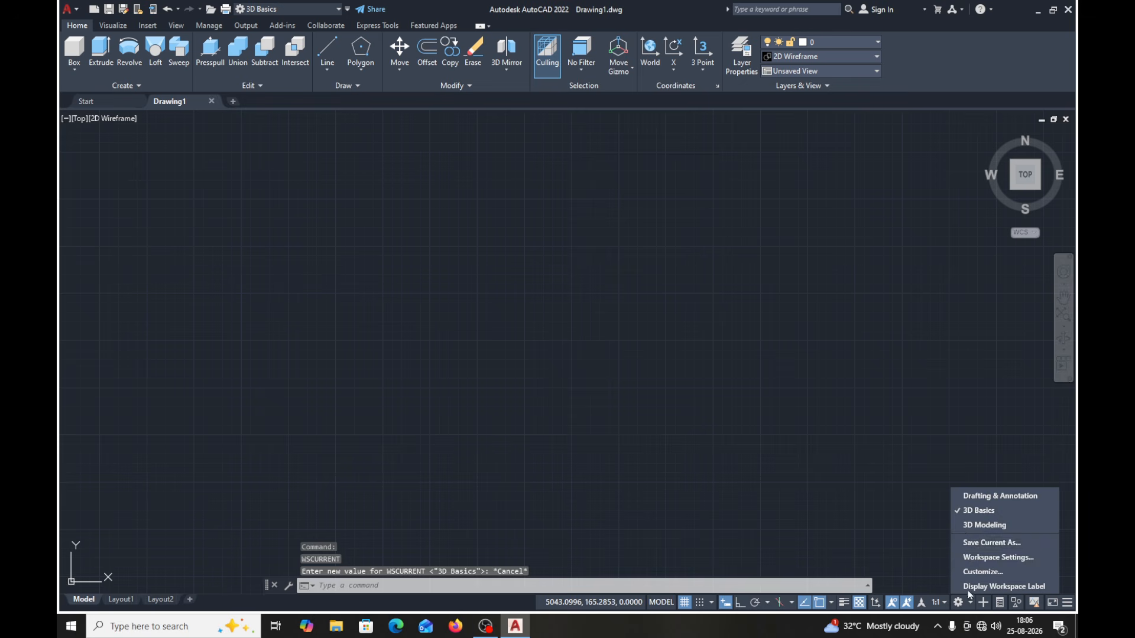
left_click(979, 511)
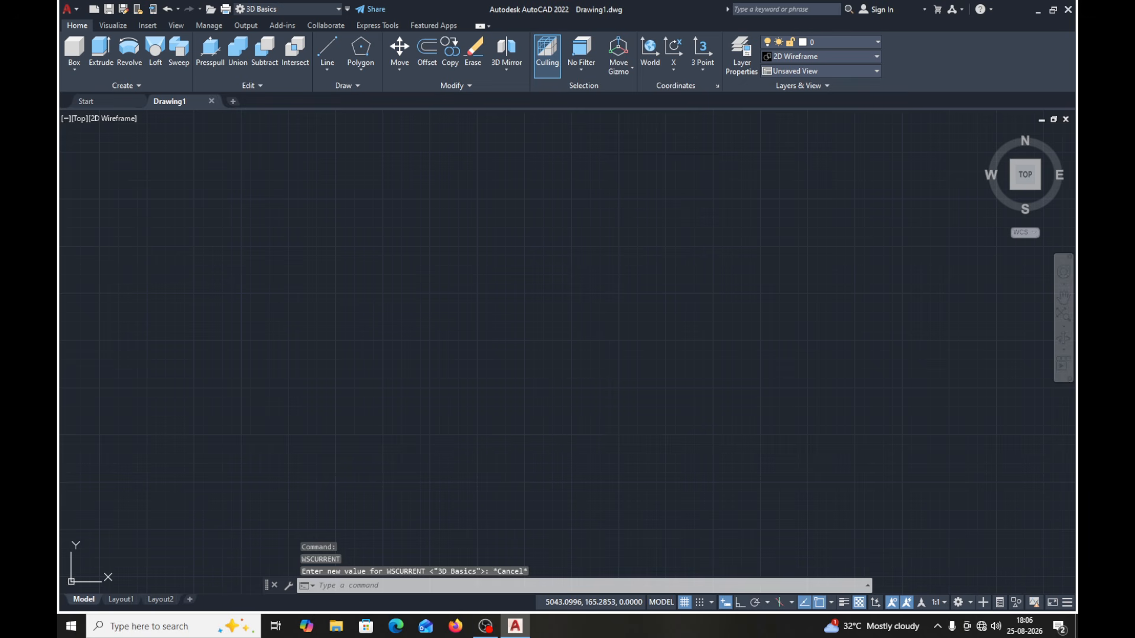
left_click(970, 603)
left_click(978, 525)
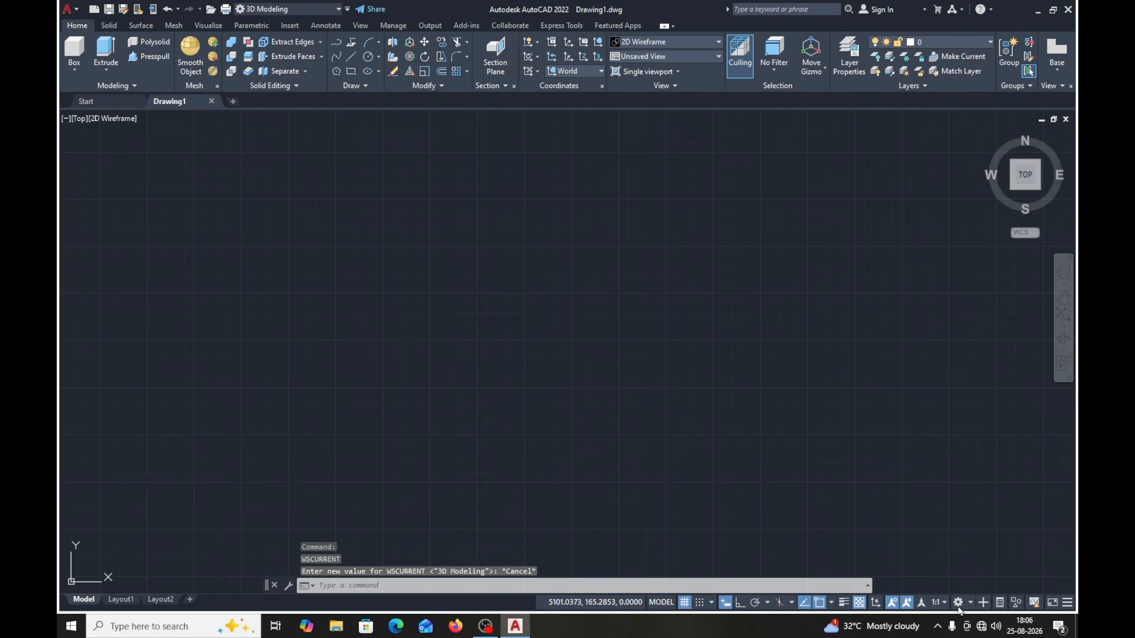
- Toggle the display of Workspace Switching in the status bar off and back on
left_click(1067, 605)
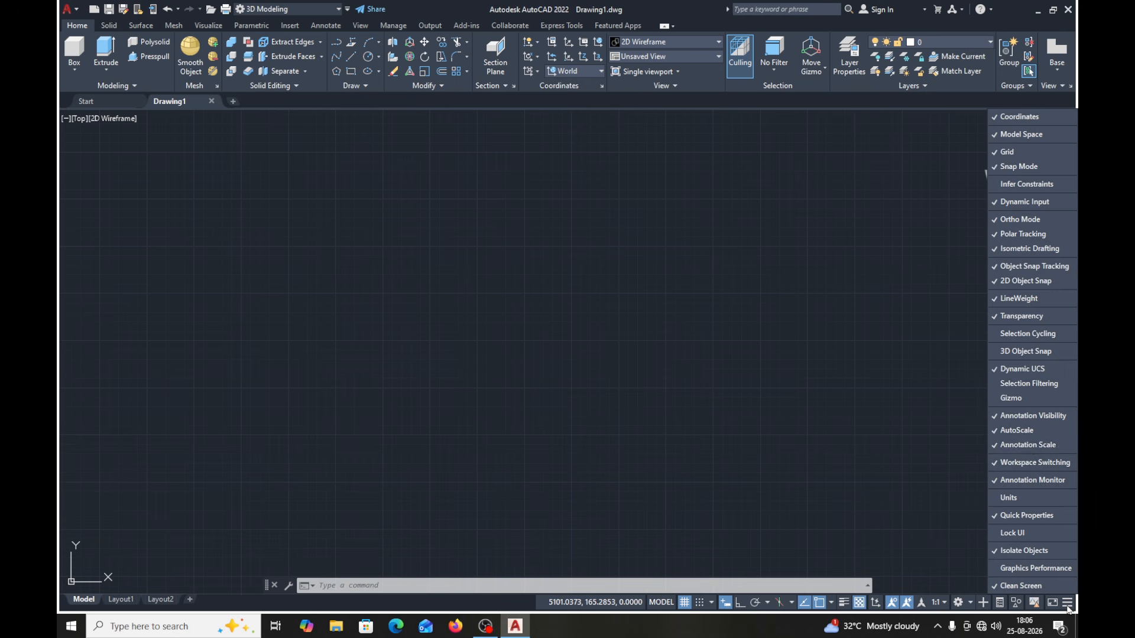
left_click(1012, 467)
left_click(1013, 466)
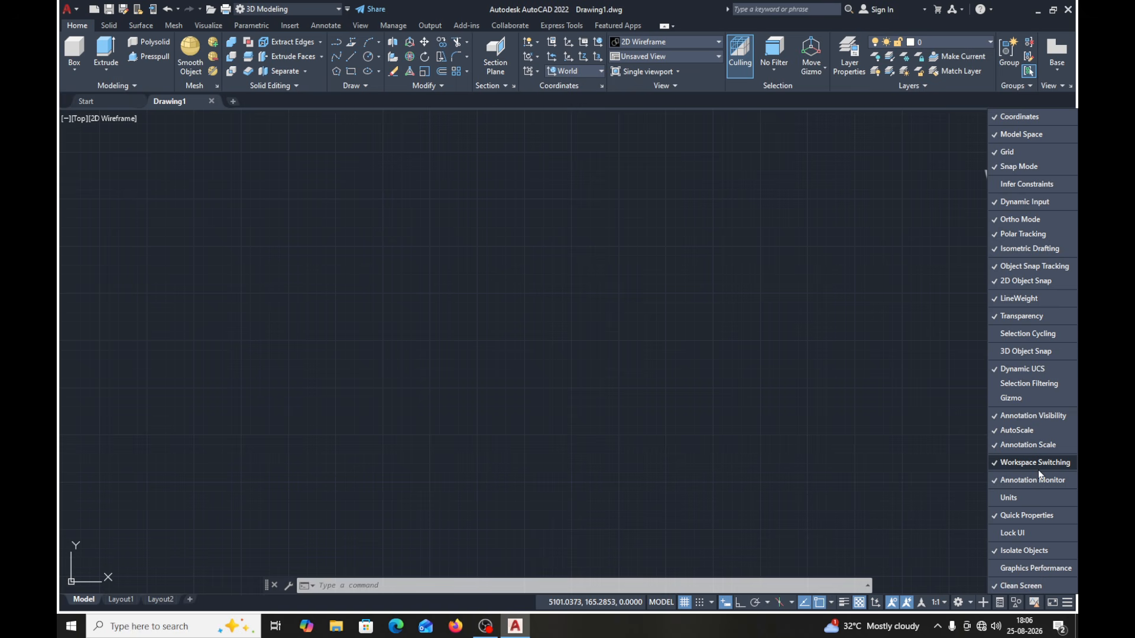
left_click(754, 632)
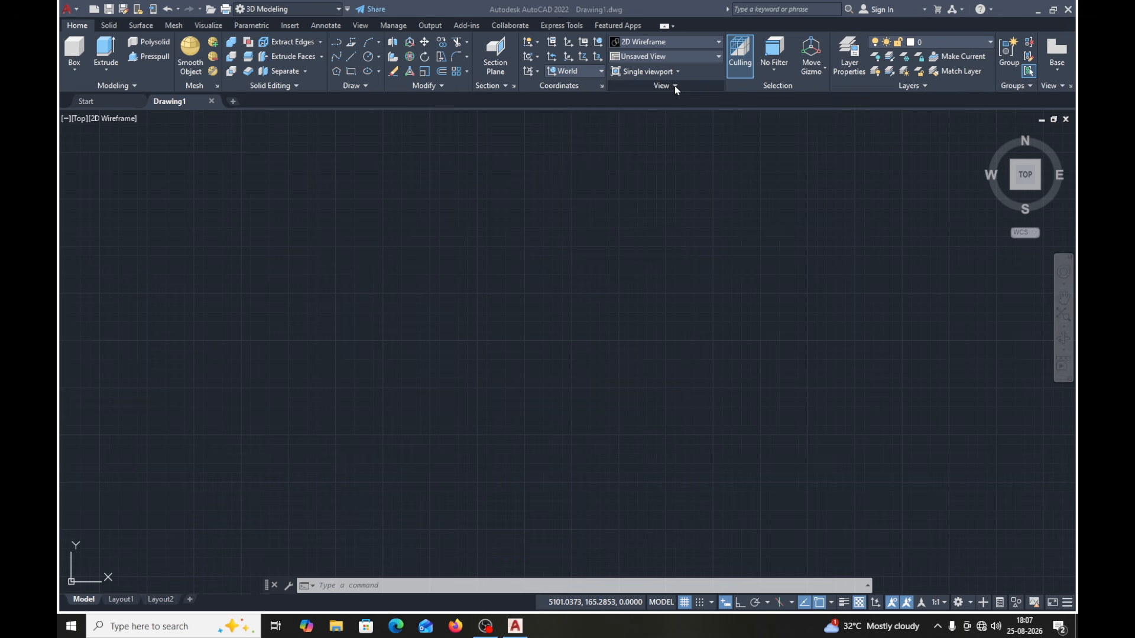
- Set the model view to SE Isometric
left_click(677, 59)
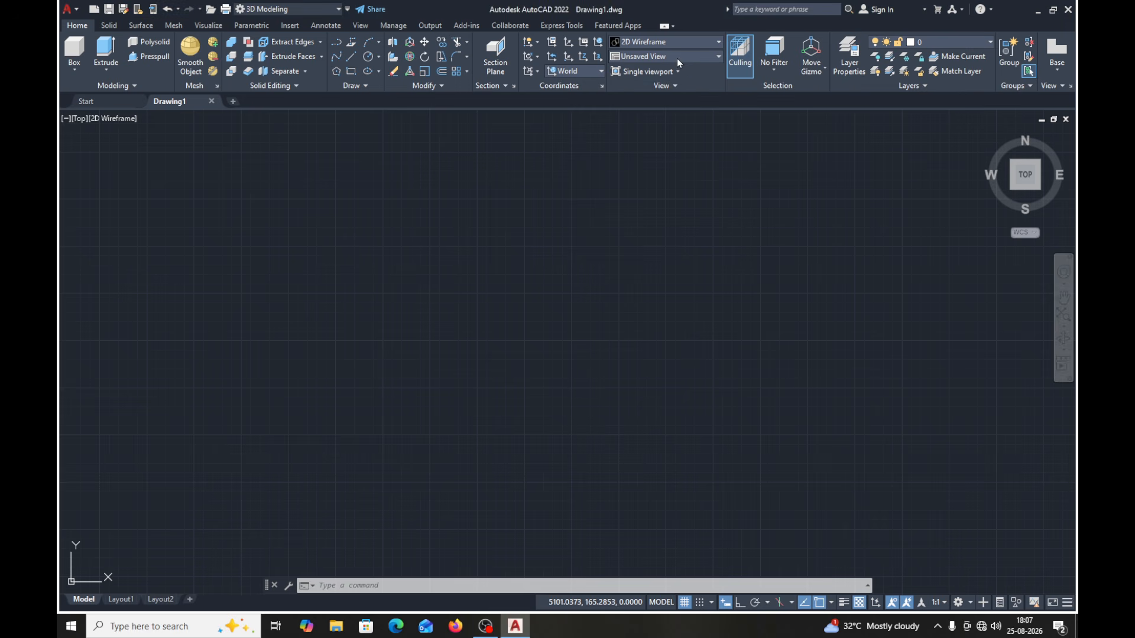
left_click(719, 56)
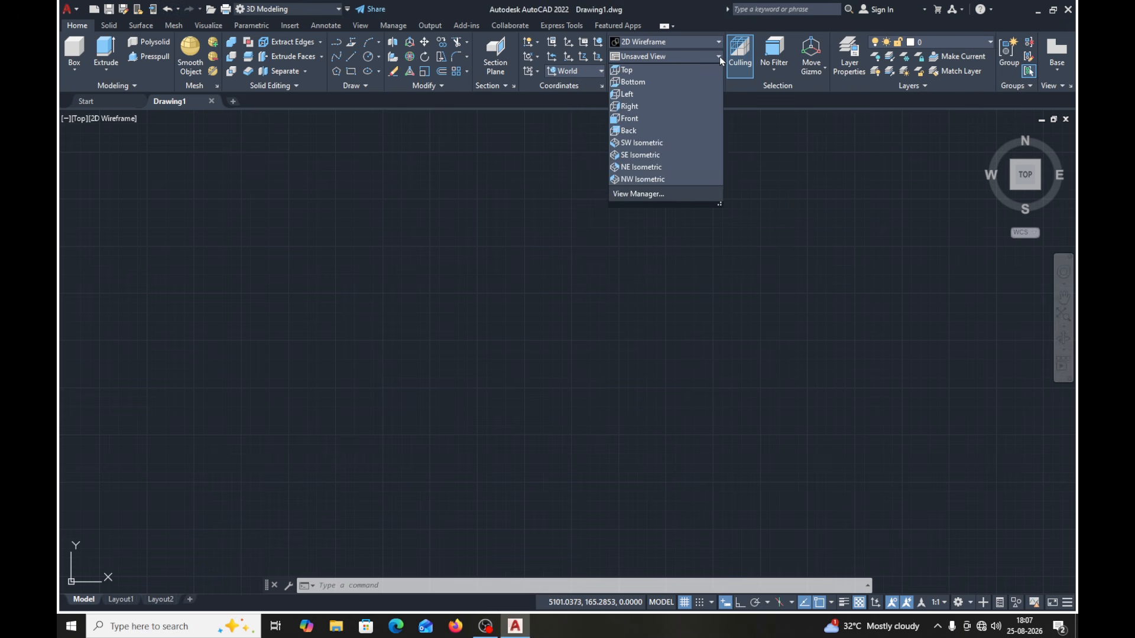
left_click(633, 155)
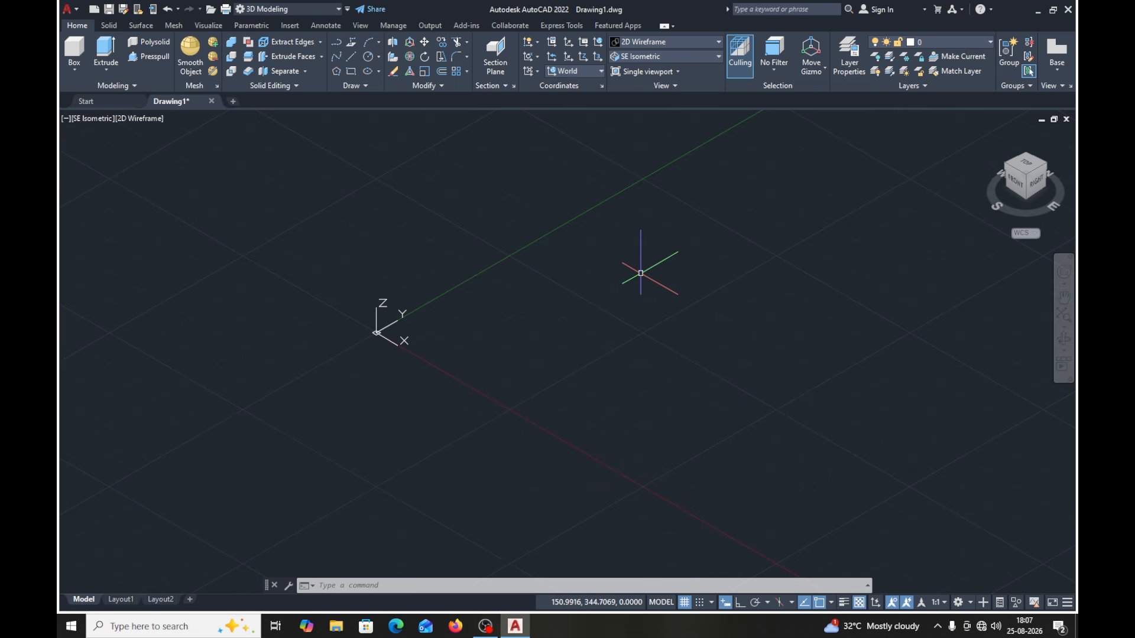
- Set the UCSICON option to Noorigin so the coordinate icon sits in the viewport corner instead of at the origin
type("u")
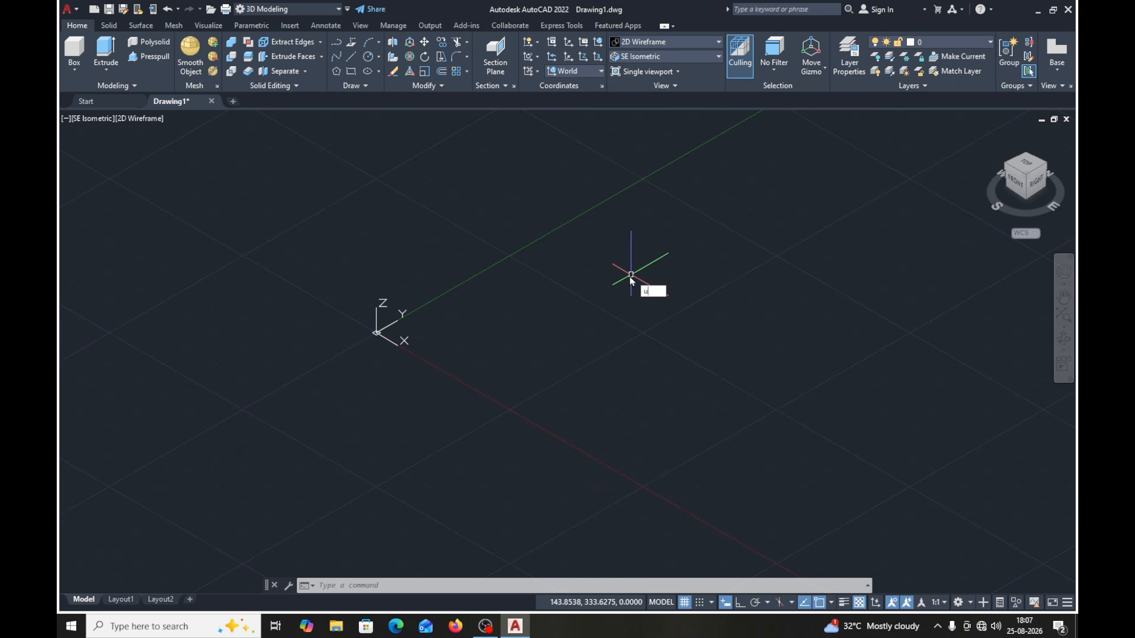
type("csic")
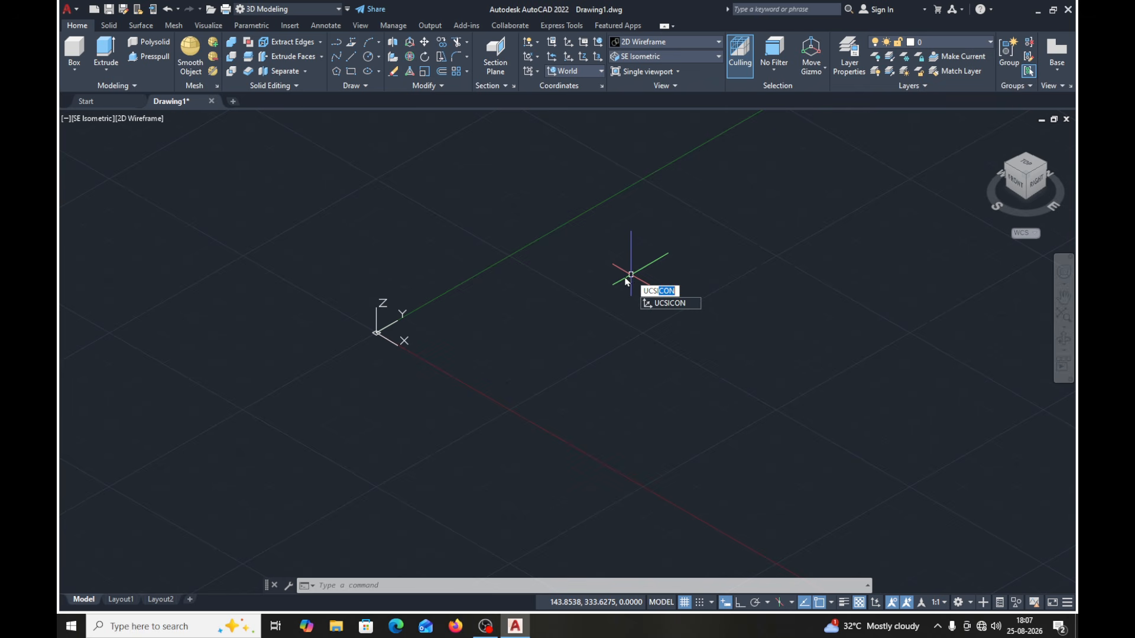
type("o")
key("Return")
key("Down")
key("Down")
key("Down")
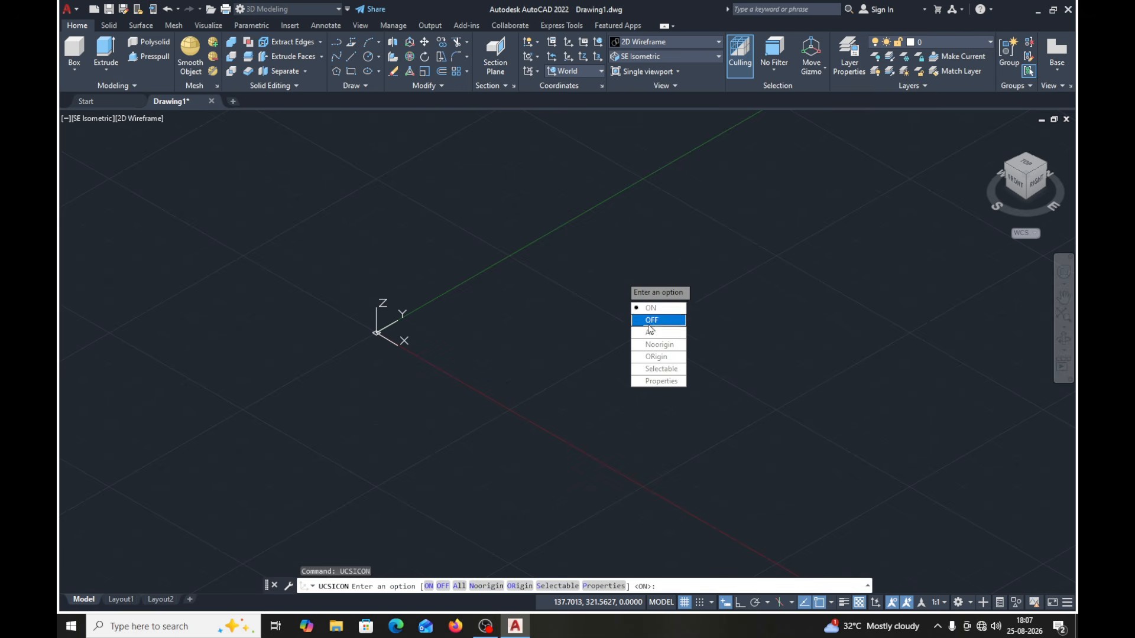
key("Return")
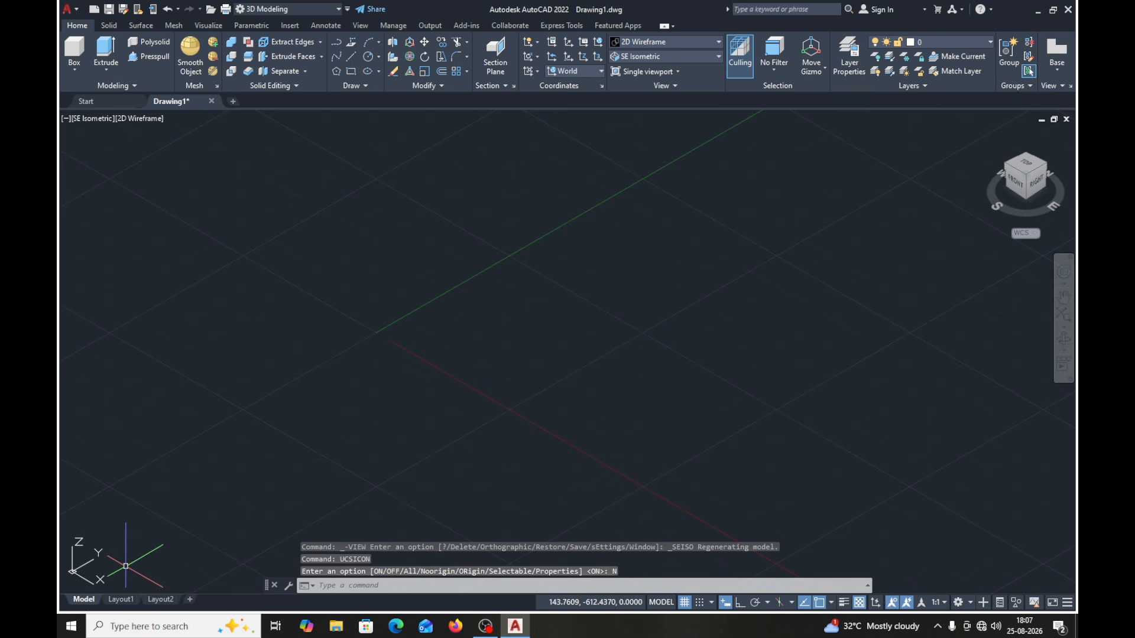
middle_click_drag(702, 375, 509, 452)
middle_click_drag(558, 322, 451, 402)
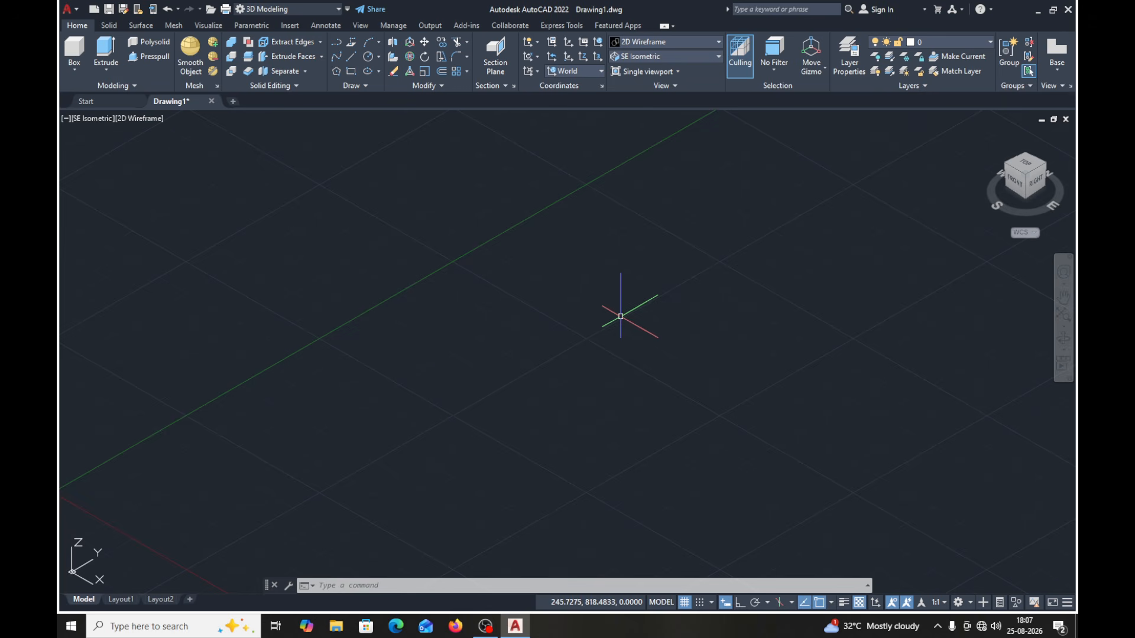
scroll(620, 316, "up", 3)
scroll(620, 316, "down", 3)
left_click(1065, 327)
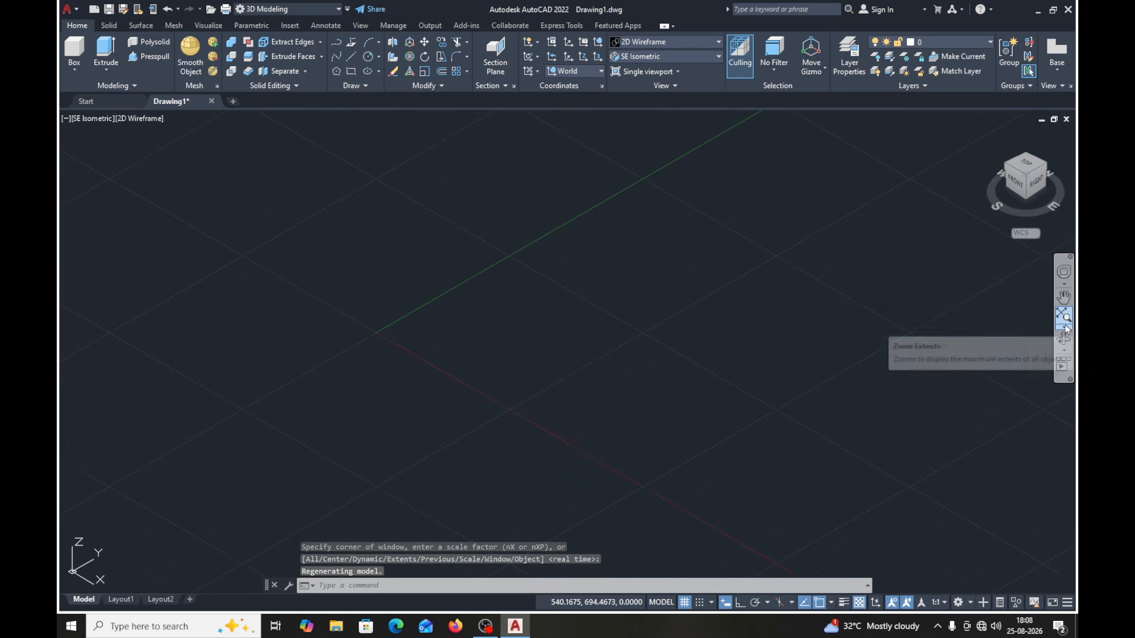
left_click(1066, 329)
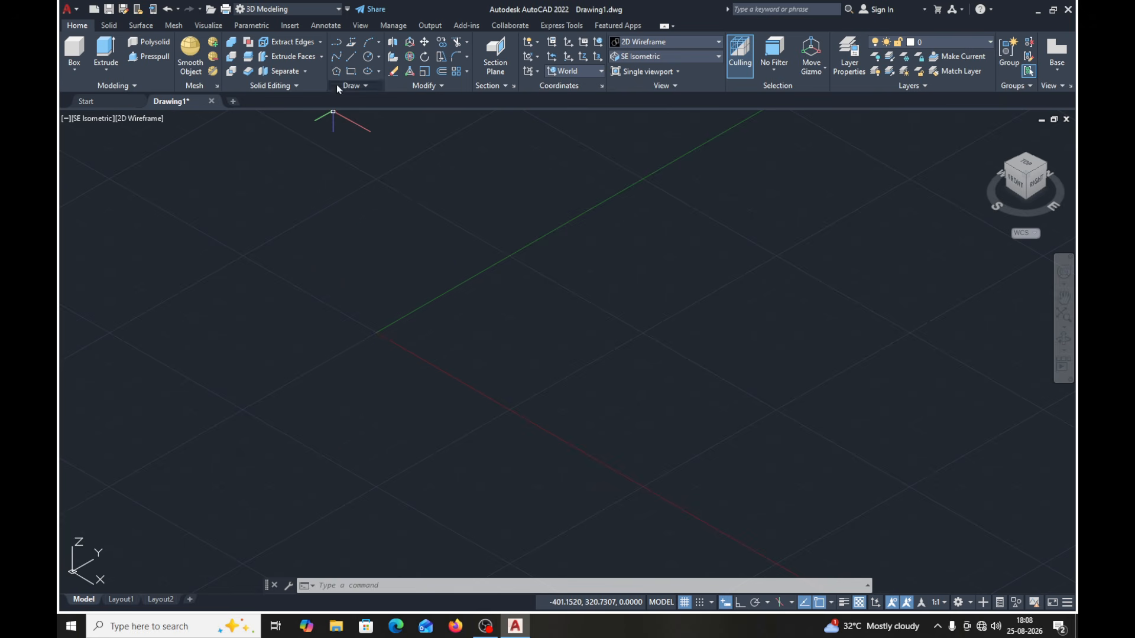
- Draw a closed 400 by 250 rectangle from individual lines with Ortho mode on, starting near the origin
left_click(351, 57)
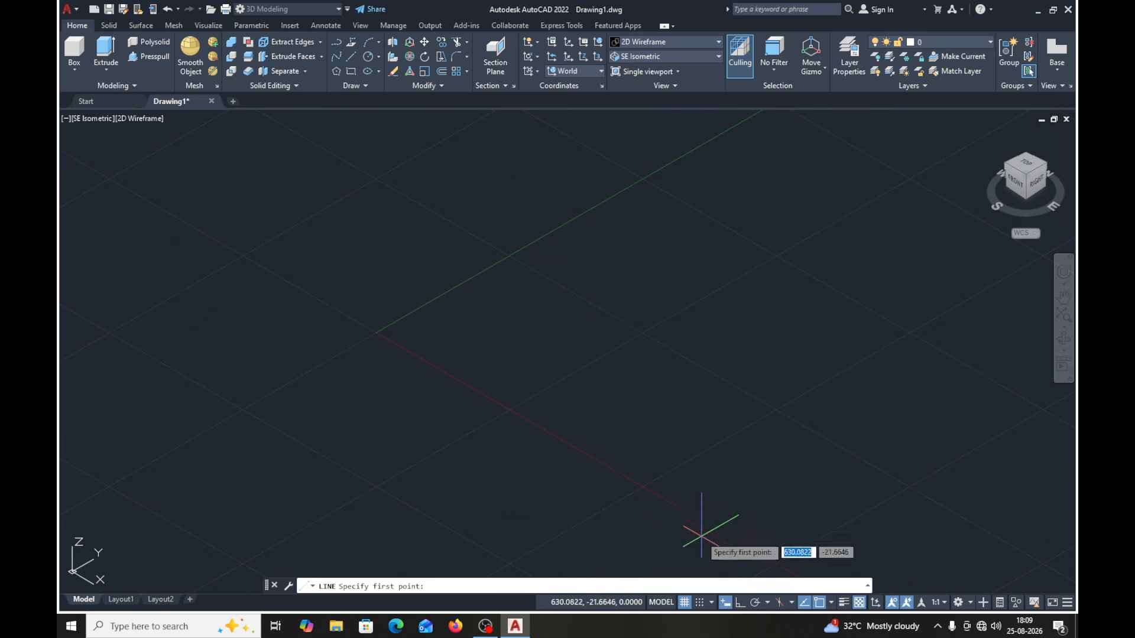
left_click(739, 603)
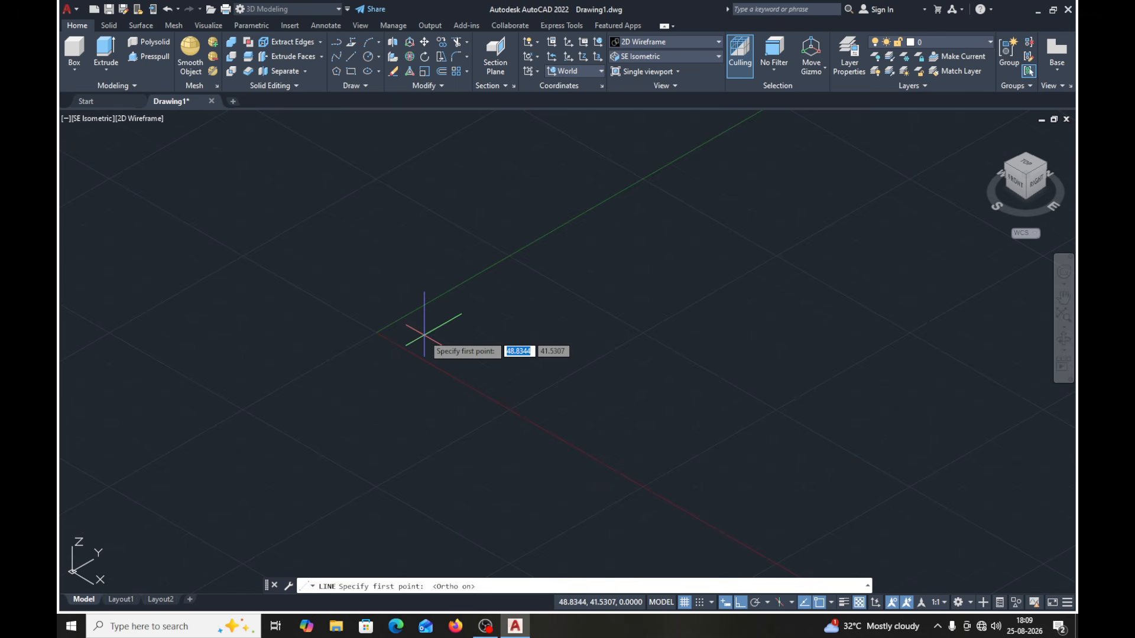
left_click(424, 337)
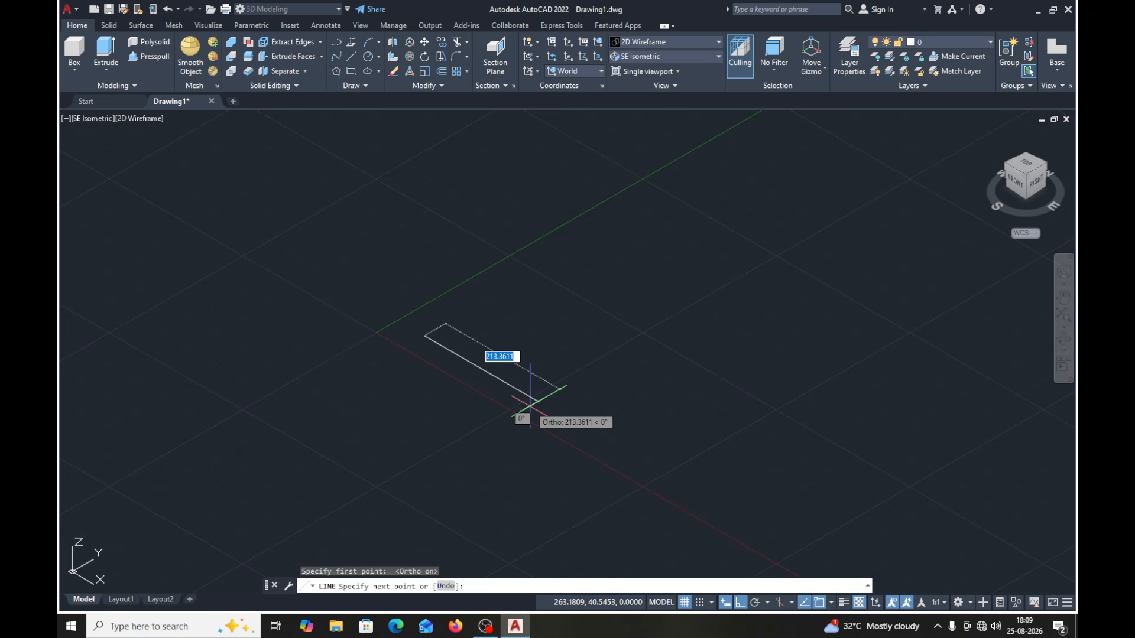
type("400")
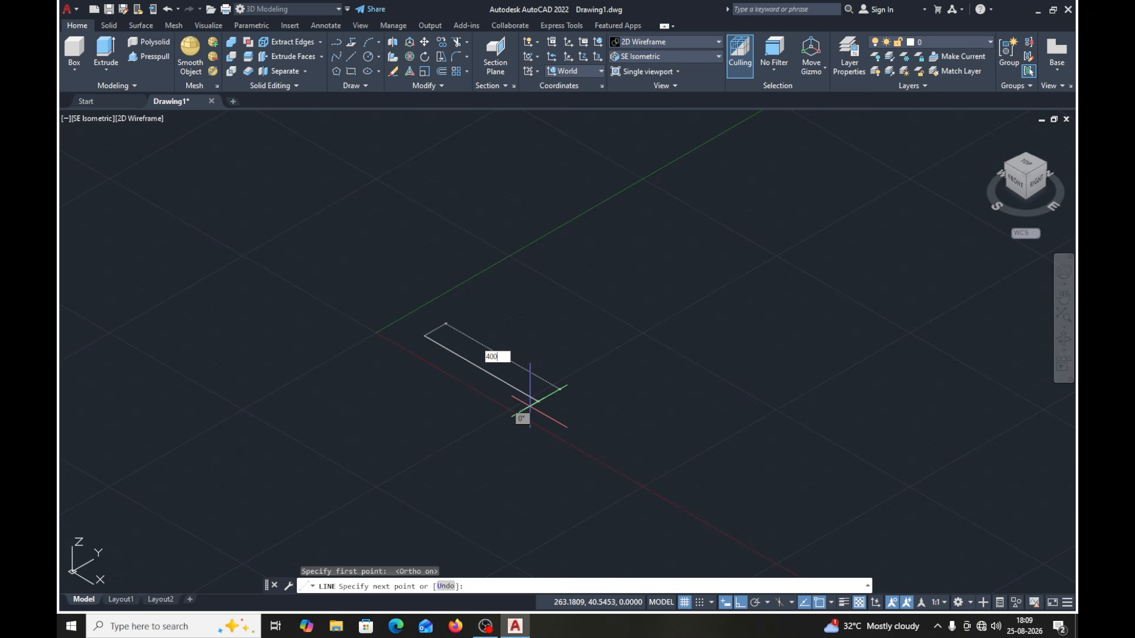
key("Return")
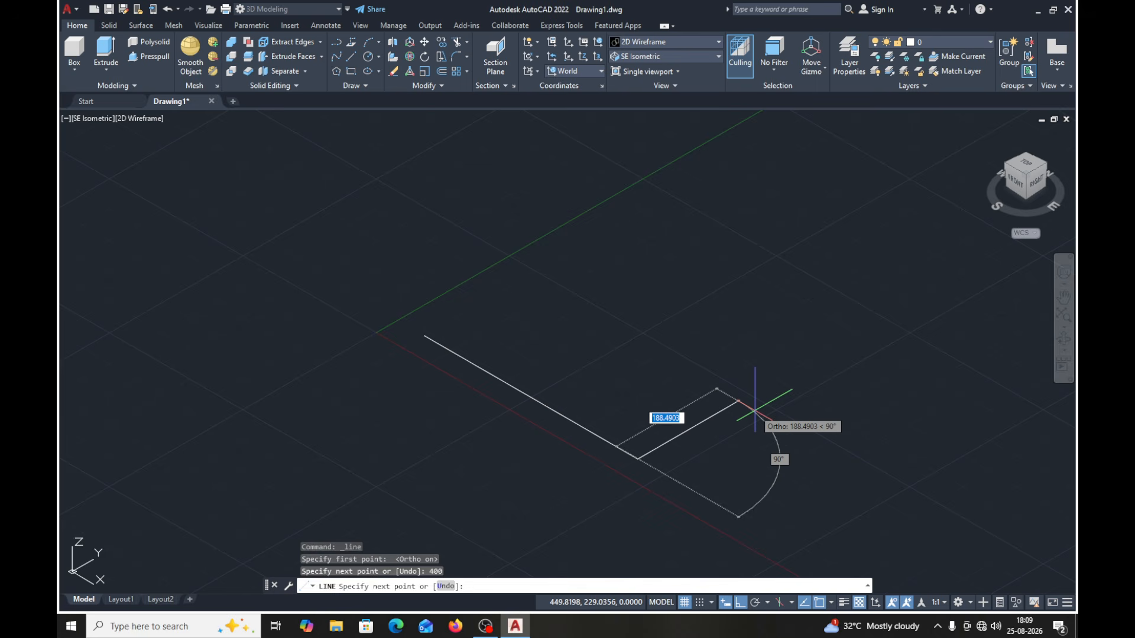
type("250")
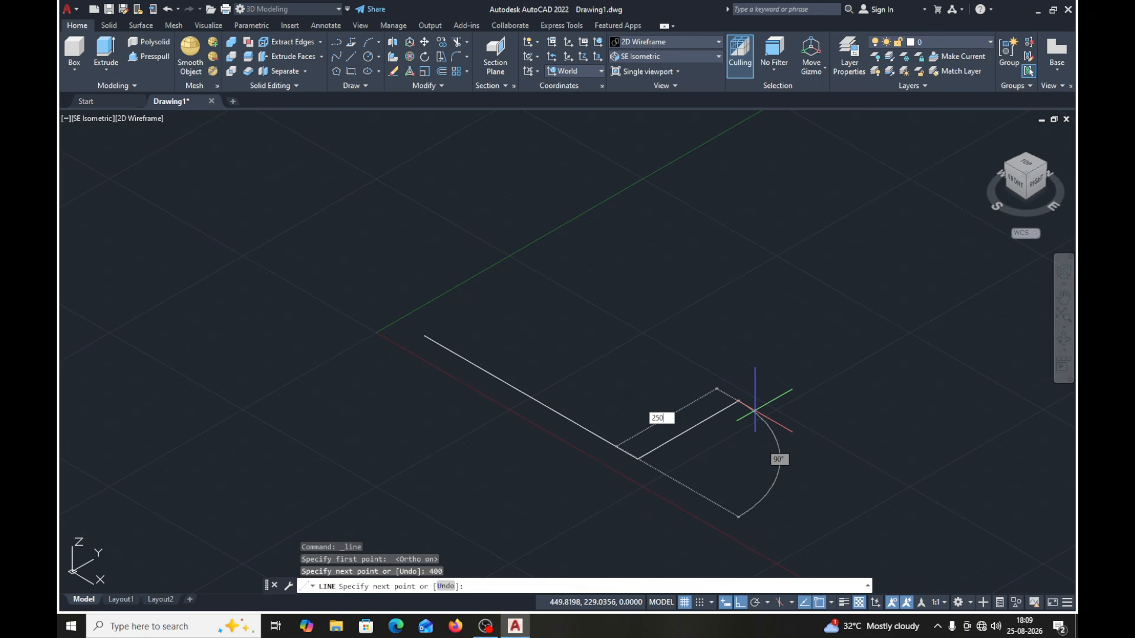
key("Return")
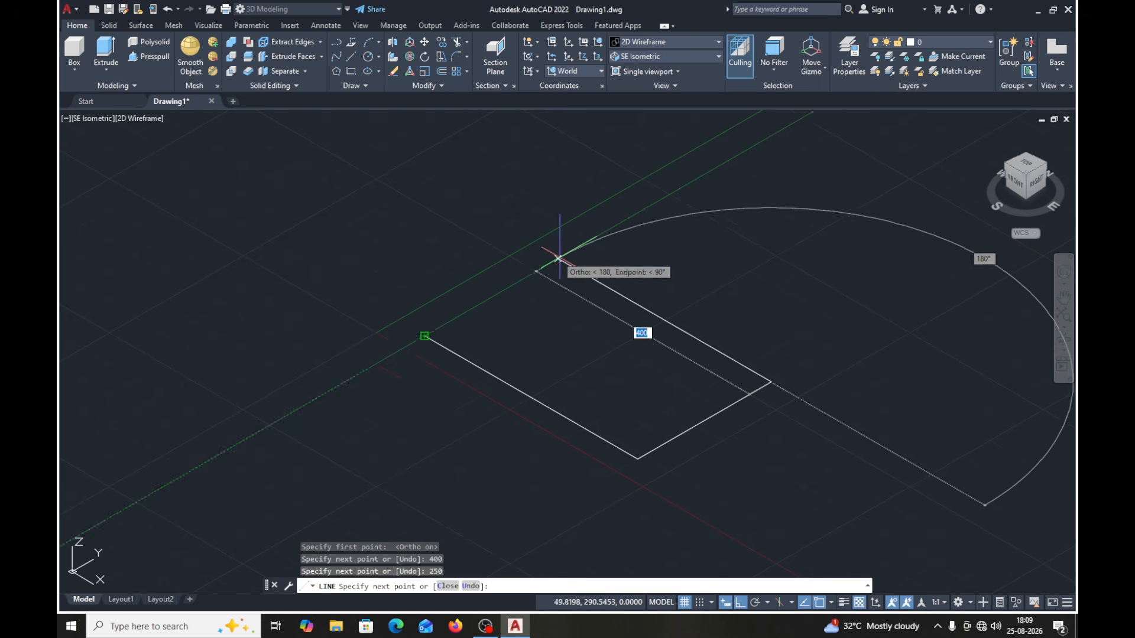
left_click(558, 258)
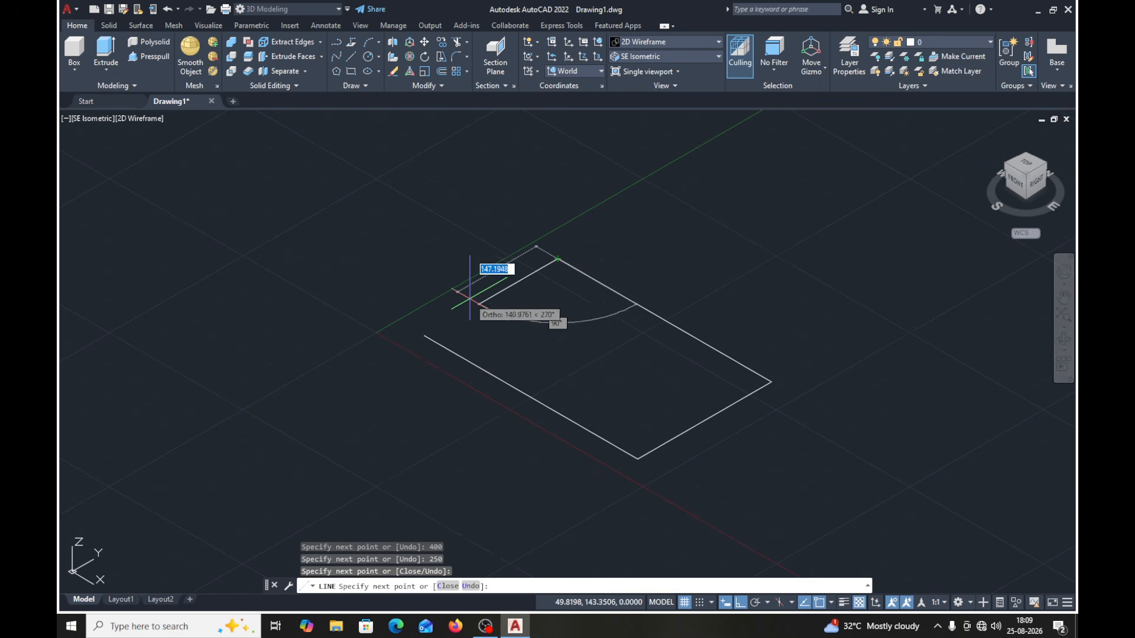
left_click(424, 336)
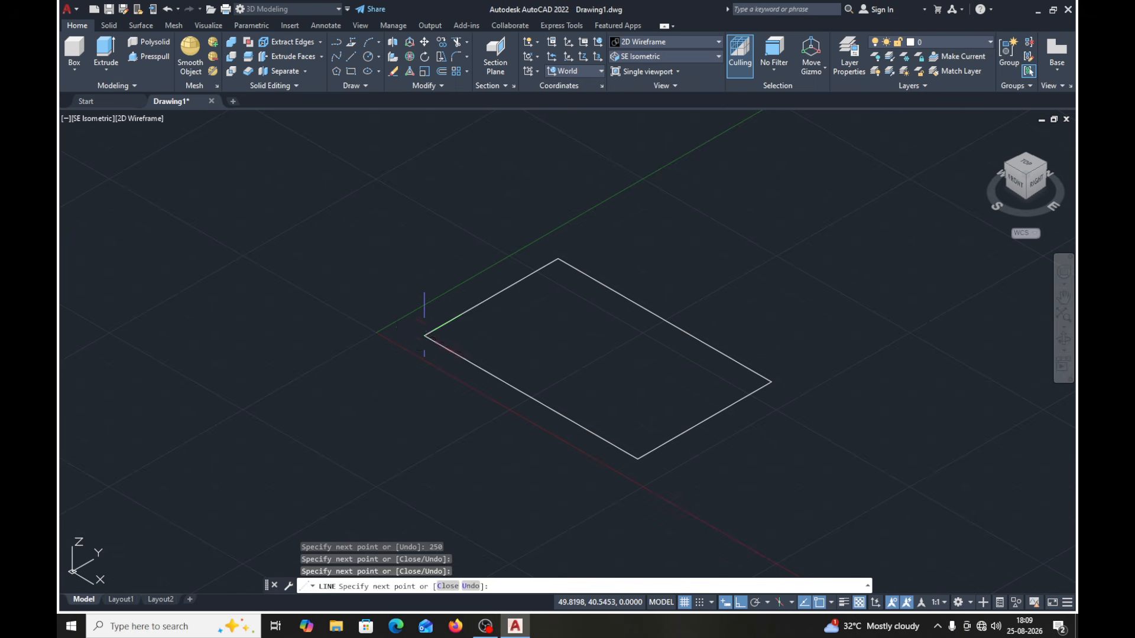
key("Return")
- Select the rectangle's sides one by one to check whether they are separate lines, and clear the selection
mouse_move(763, 381)
middle_mouse_down()
mouse_move(698, 356)
mouse_move(725, 335)
mouse_move(587, 330)
middle_mouse_up()
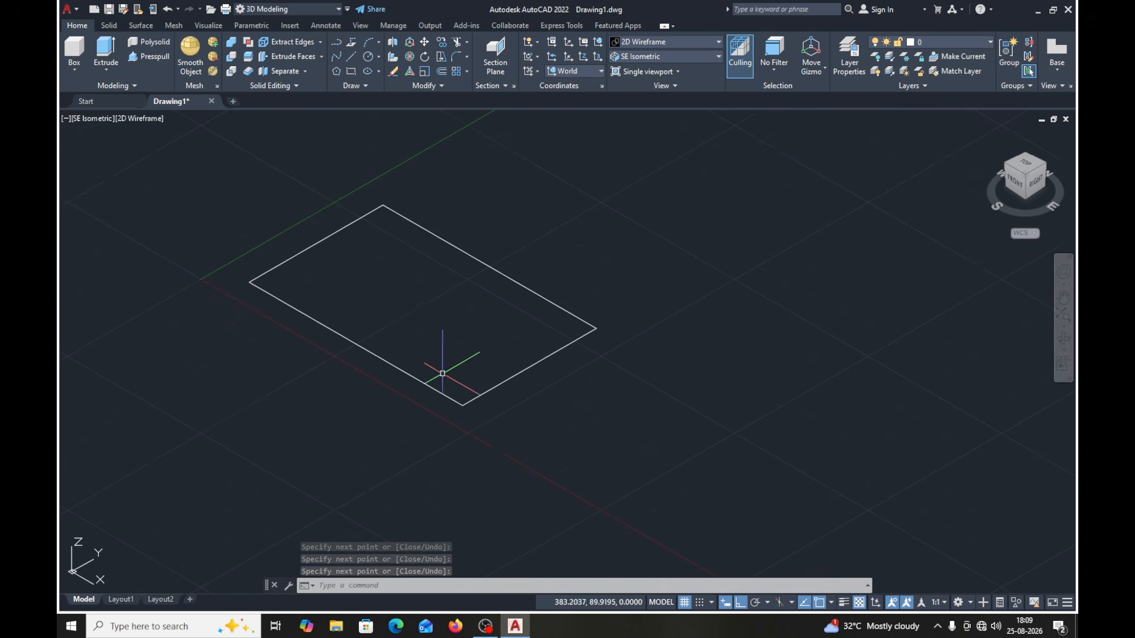
left_click(402, 371)
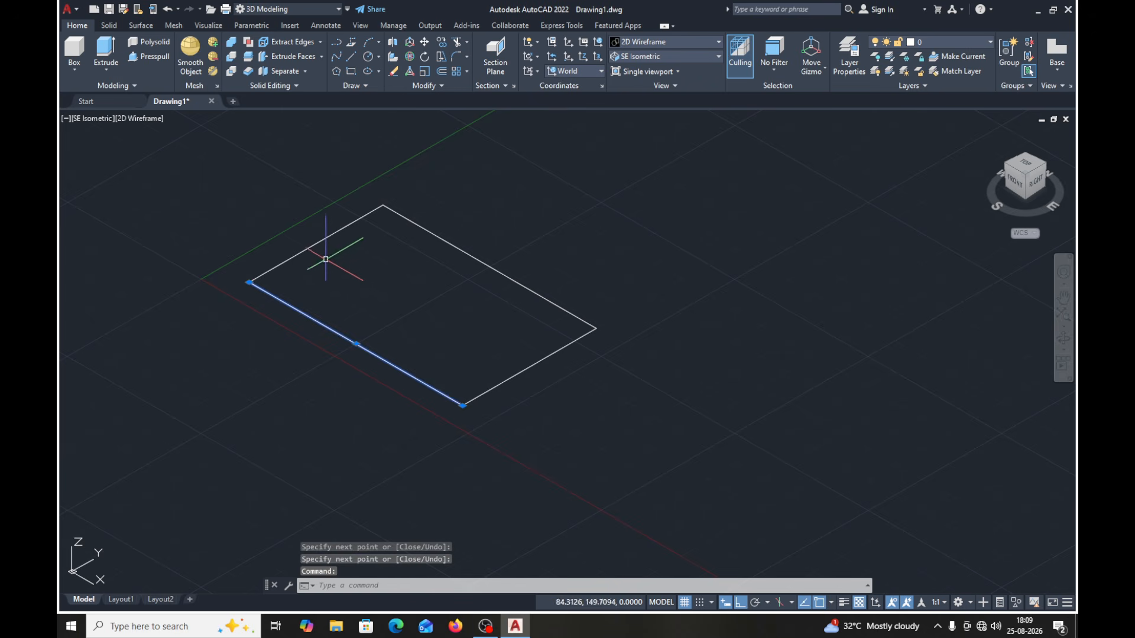
left_click(314, 245)
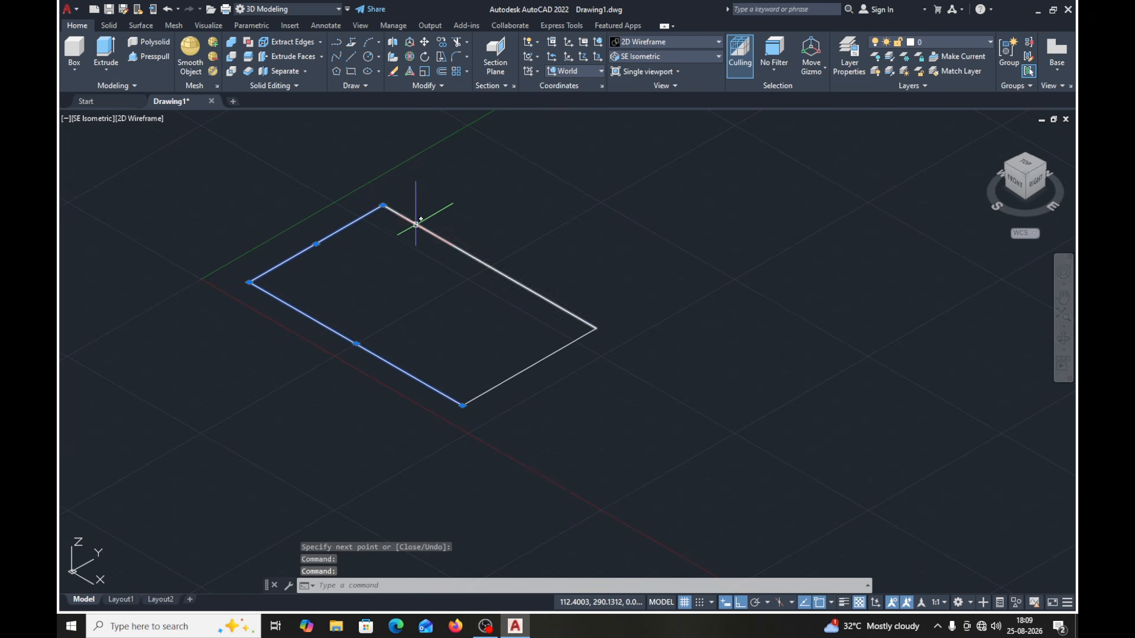
left_click(416, 225)
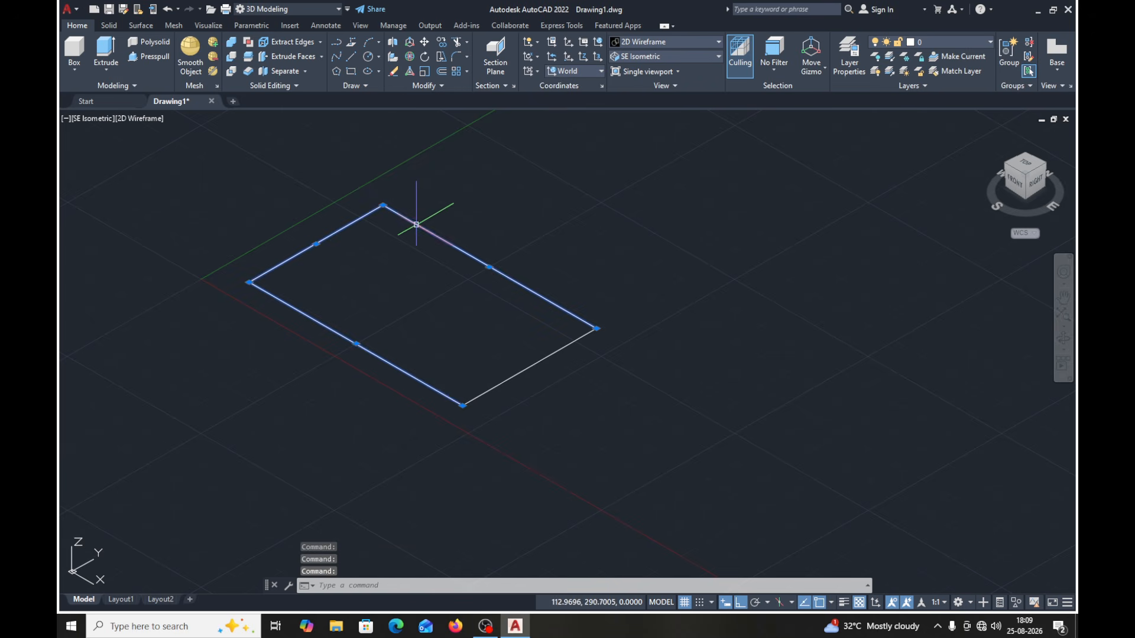
left_click(537, 362)
key("Escape")
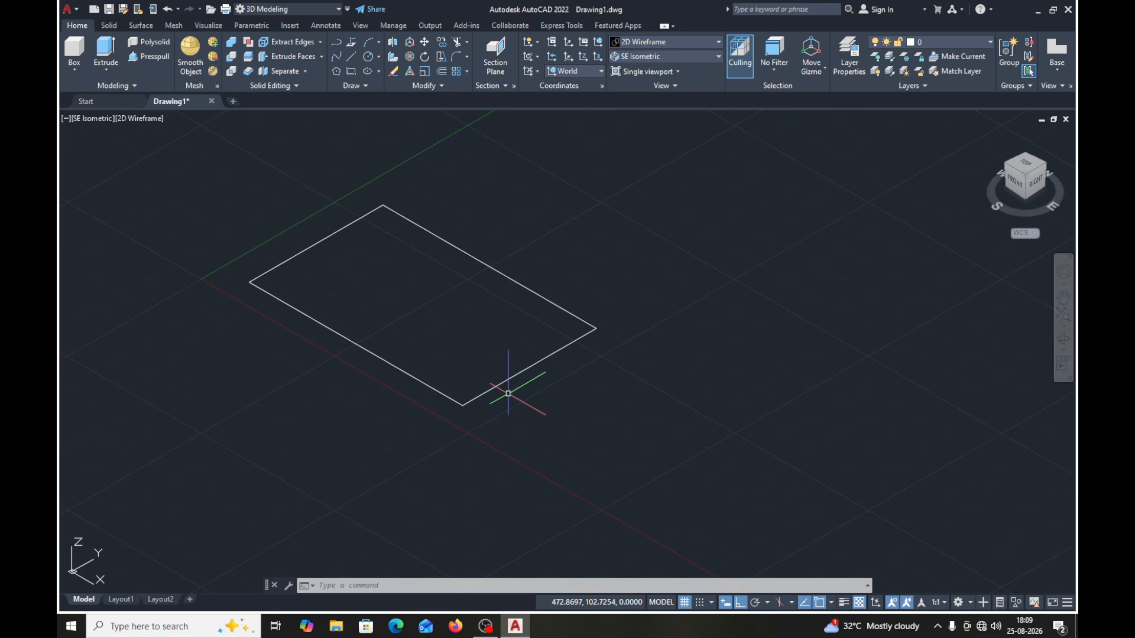
left_click(356, 344)
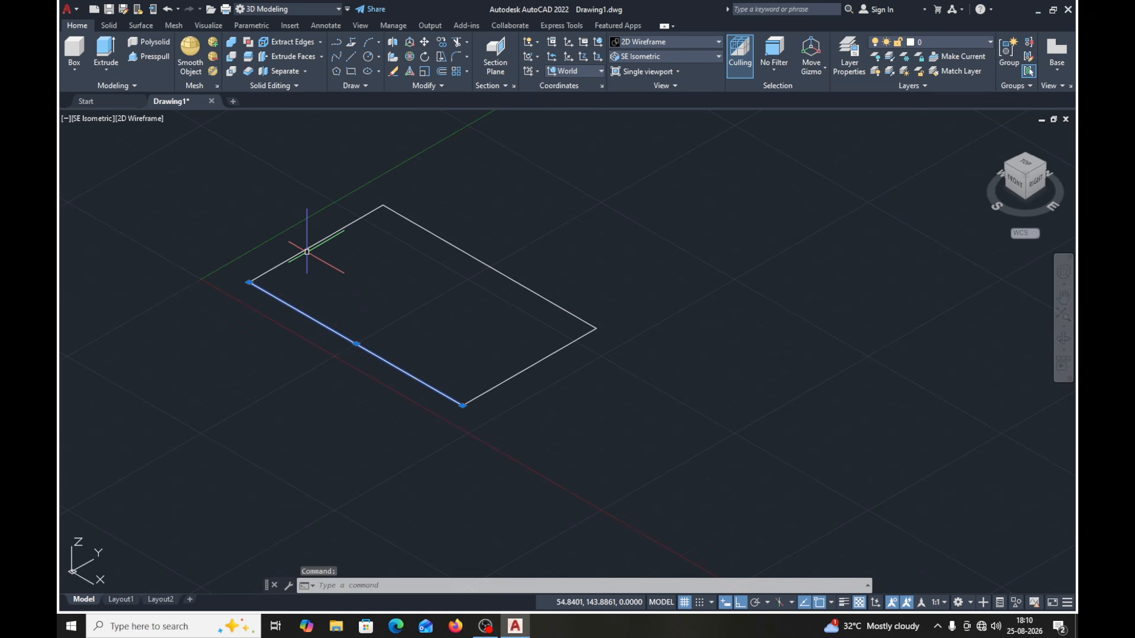
left_click(307, 252)
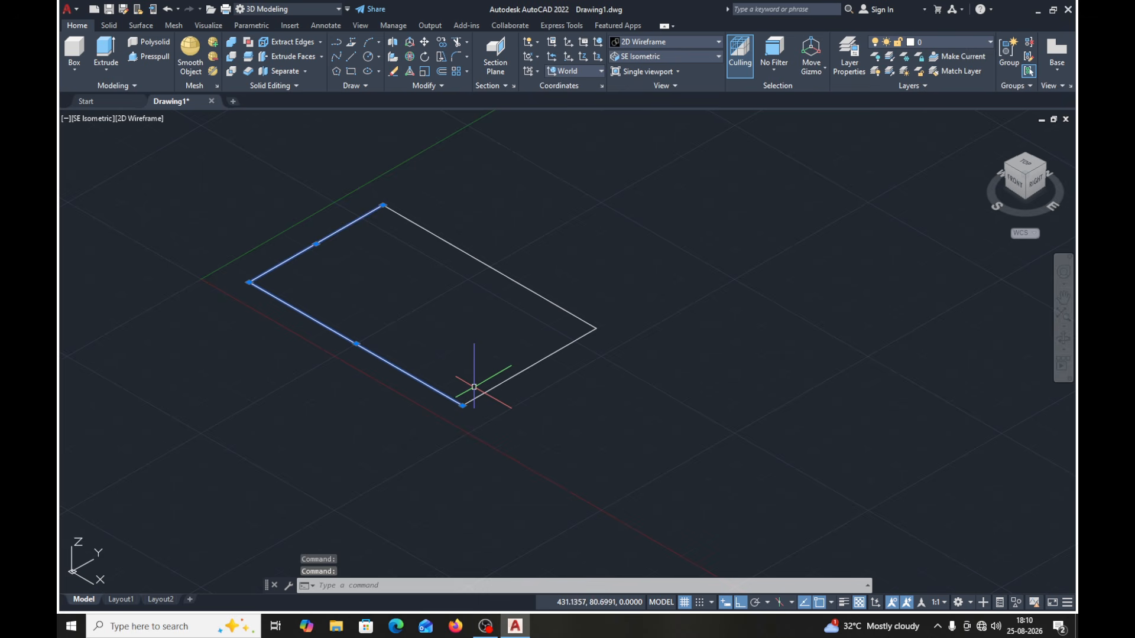
key("Escape")
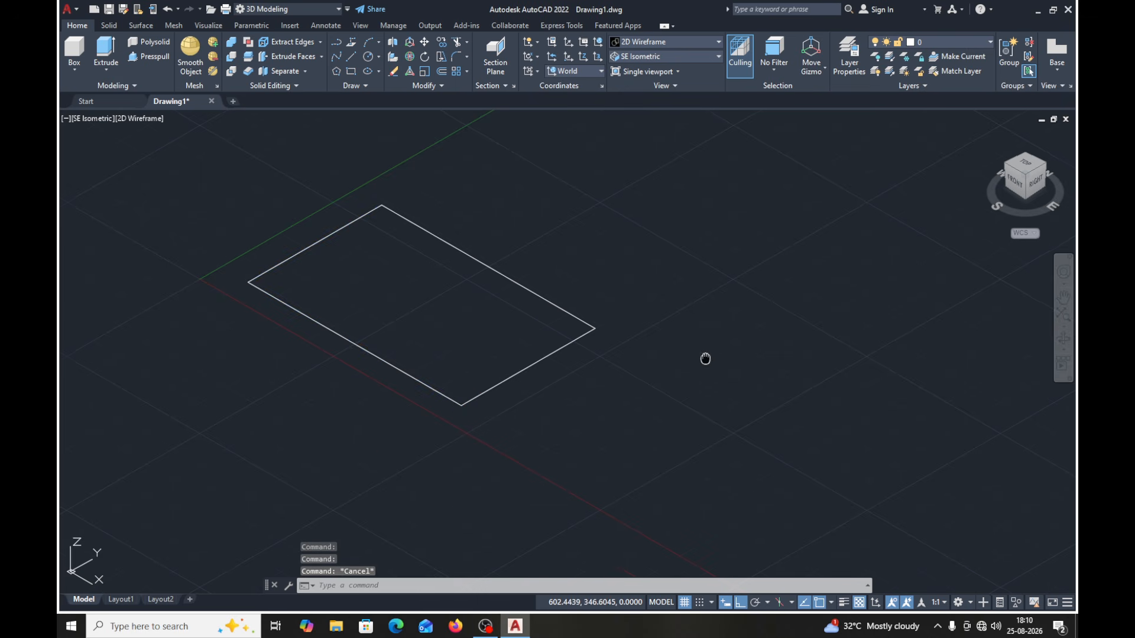
- Copy the whole rectangle from its front corner to a free spot beside the original, with Ortho mode off
middle_click_drag(704, 357, 562, 346)
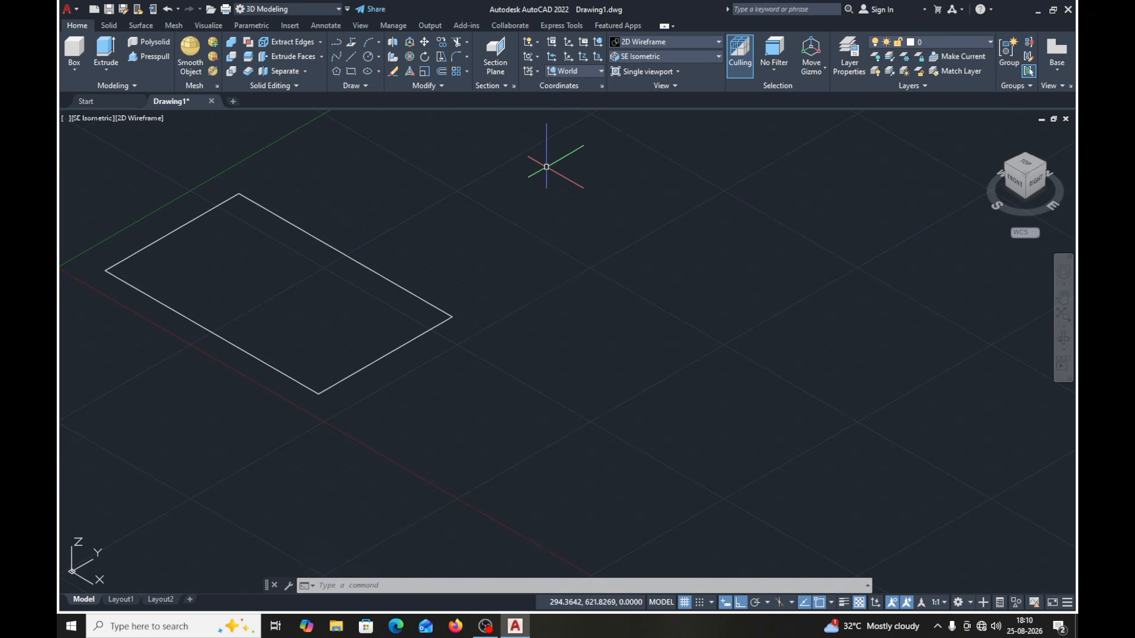
left_click(443, 42)
left_click(515, 156)
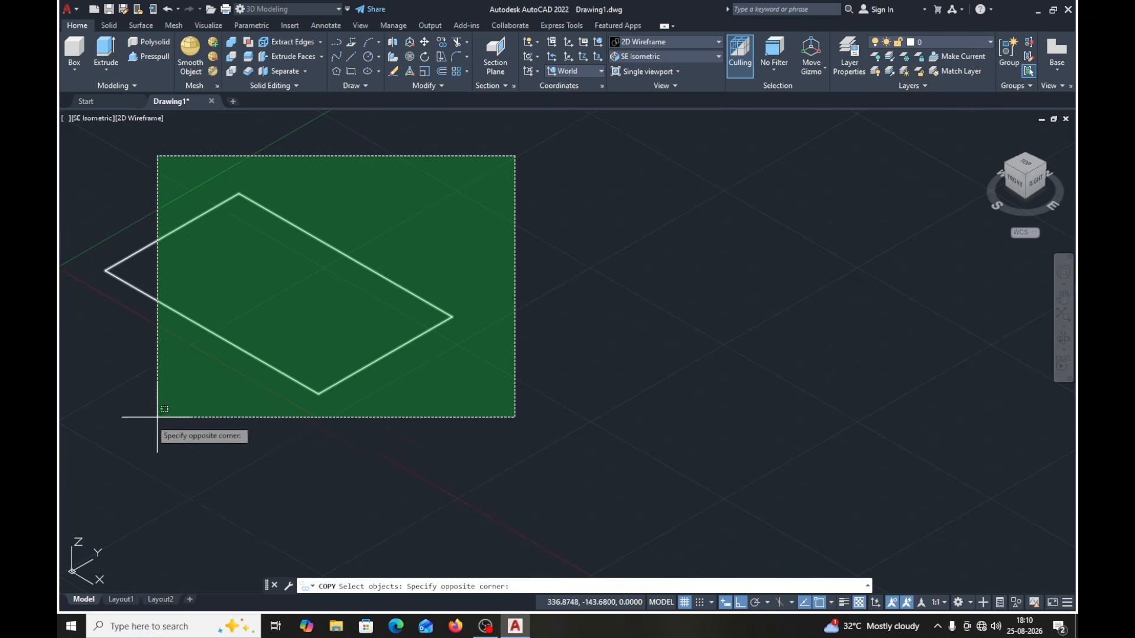
left_click(99, 441)
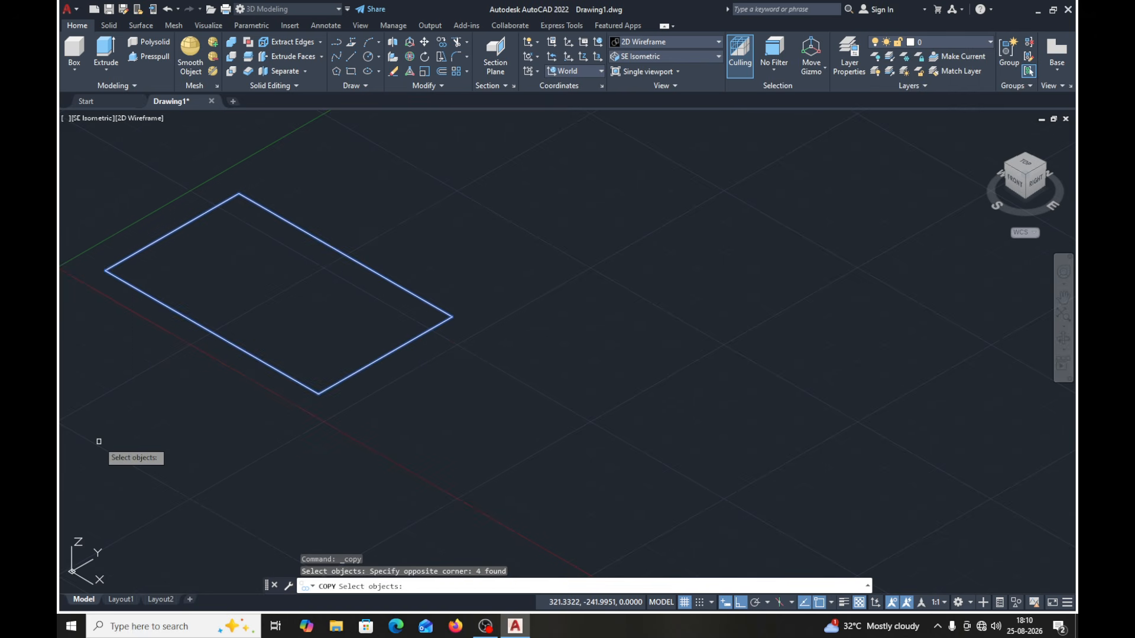
key("Return")
left_click(318, 393)
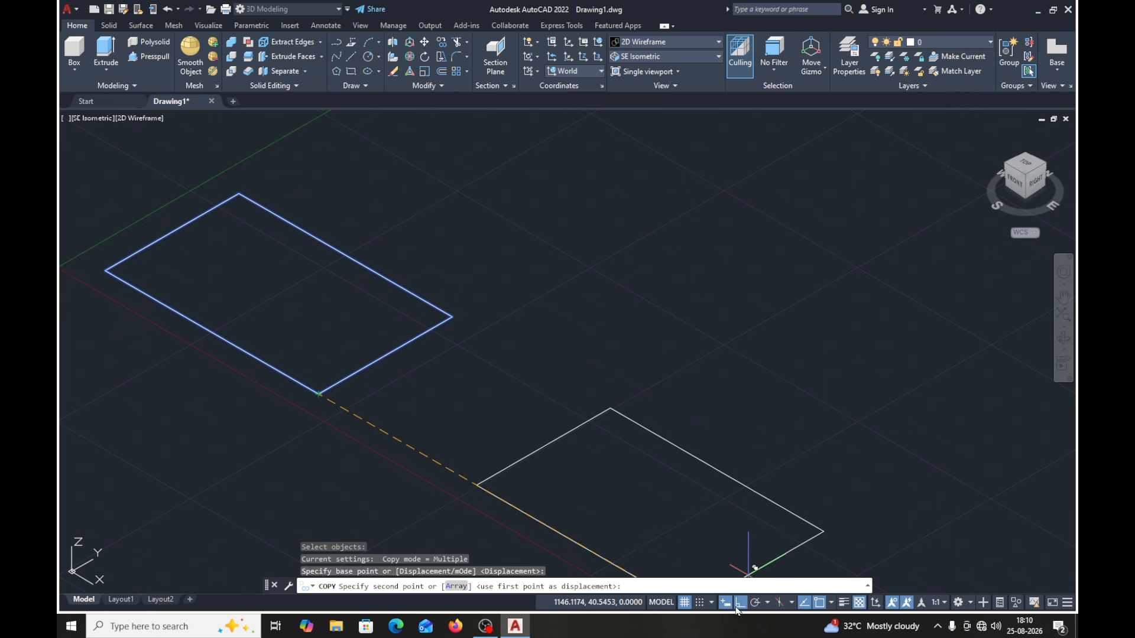
key("F8")
left_click(758, 424)
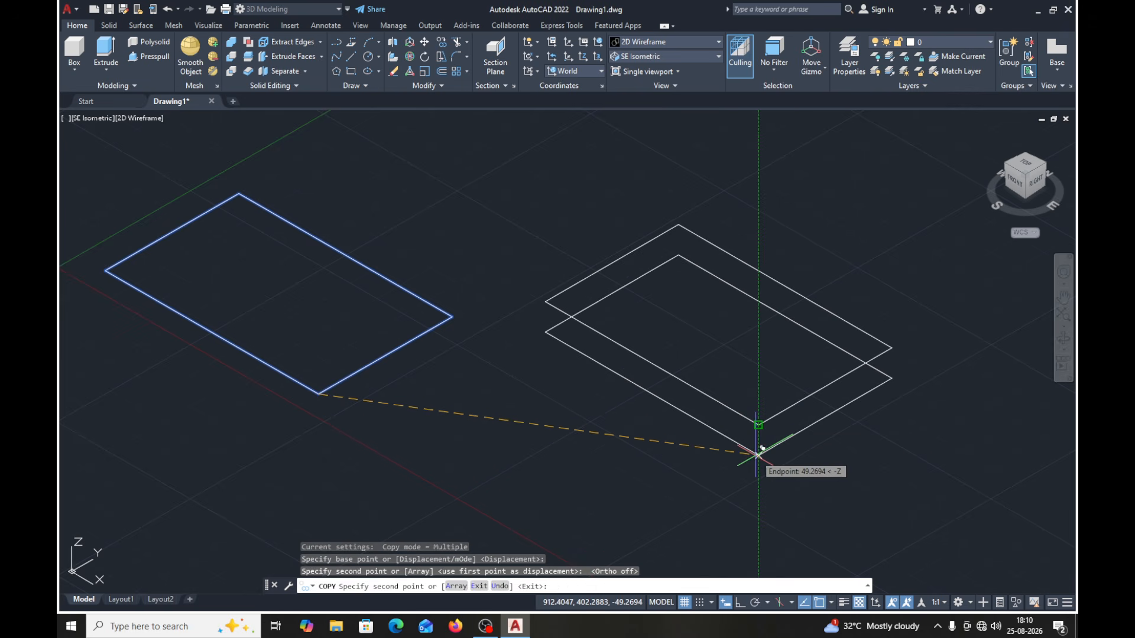
key("Escape")
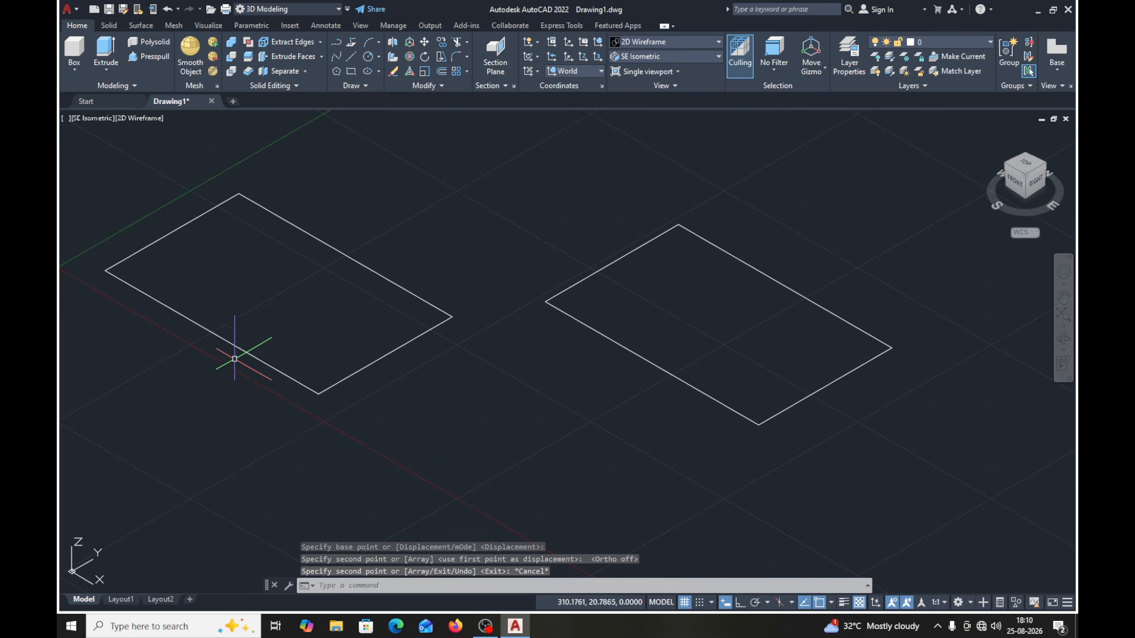
- Inspect the sides of the original rectangle and its copy as individual objects, and clear the selection
left_click(222, 340)
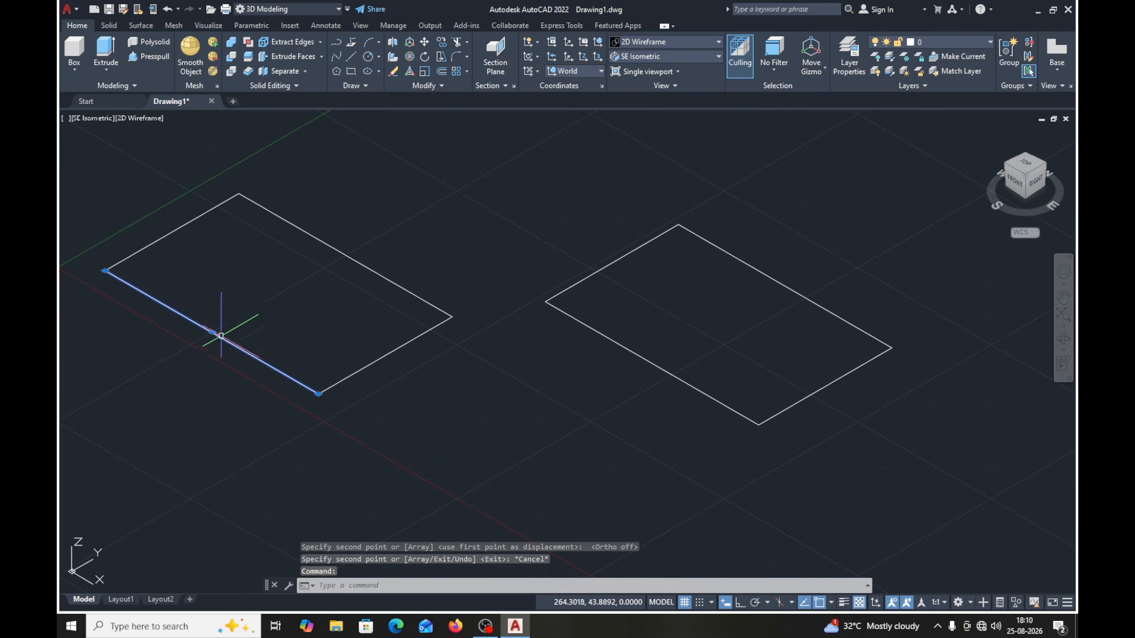
left_click(172, 232)
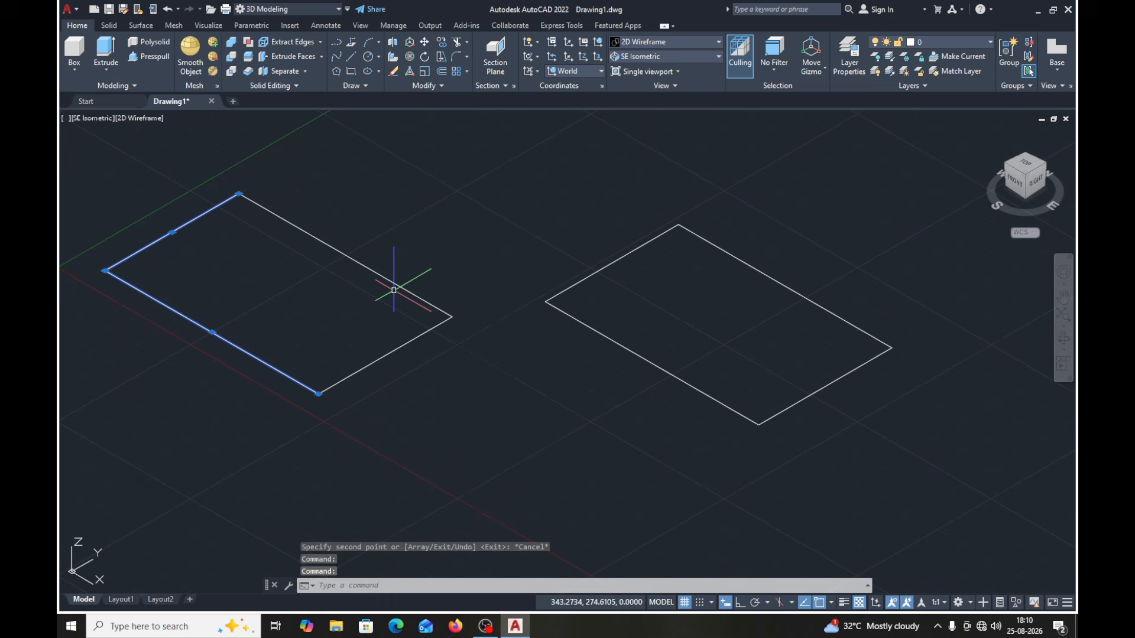
left_click(594, 330)
key("Escape")
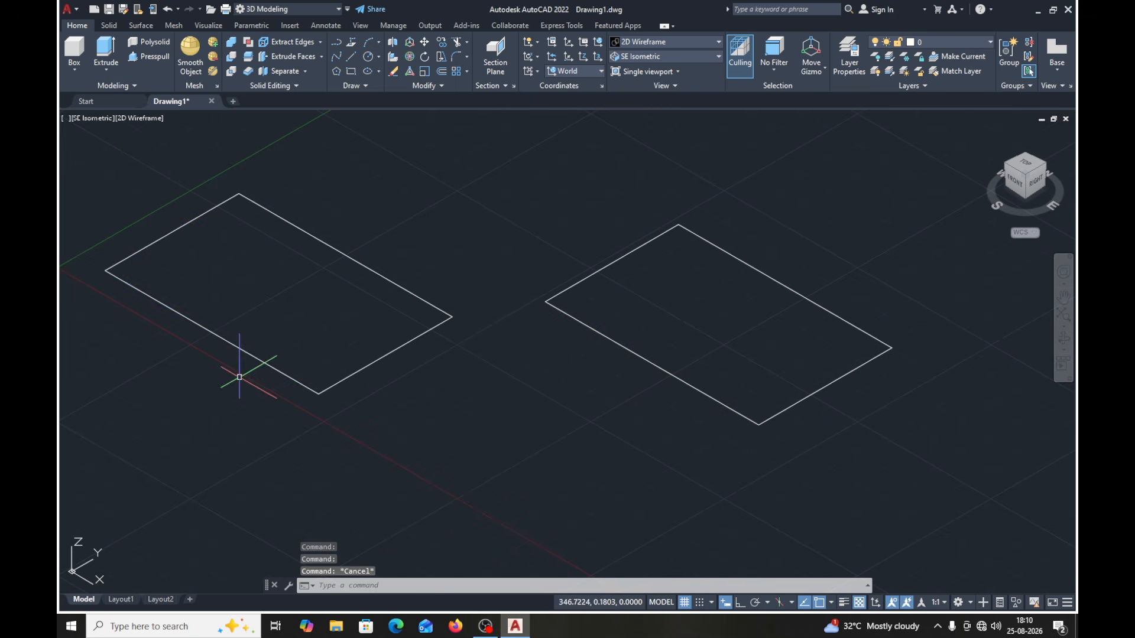
- Extrude the four lines of the original rectangle to a height of 70
left_click(108, 71)
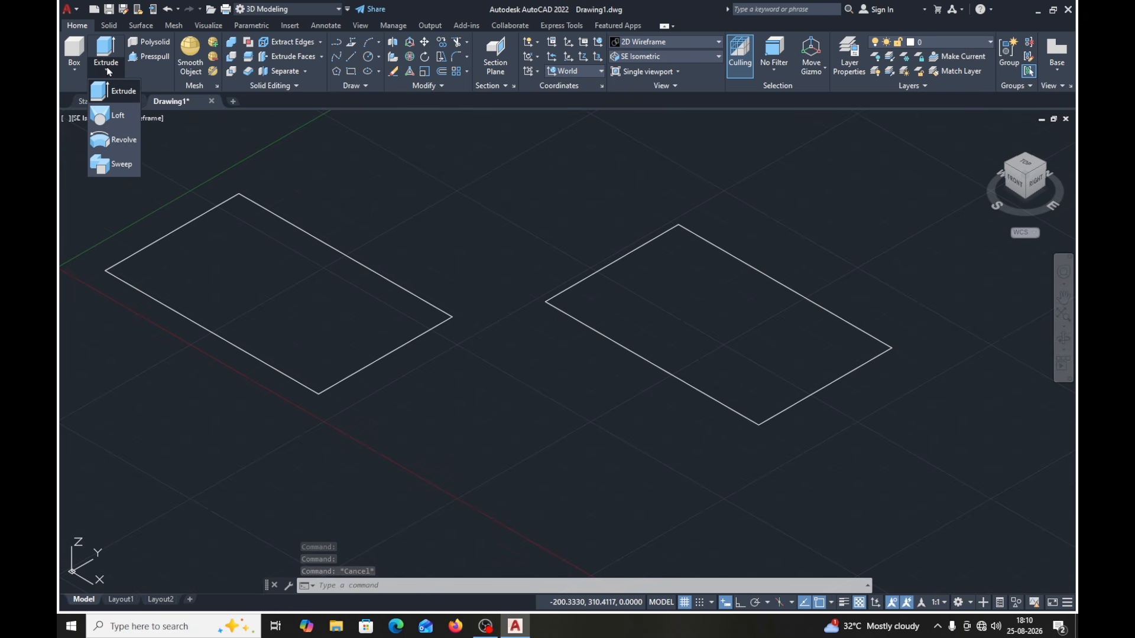
left_click(116, 91)
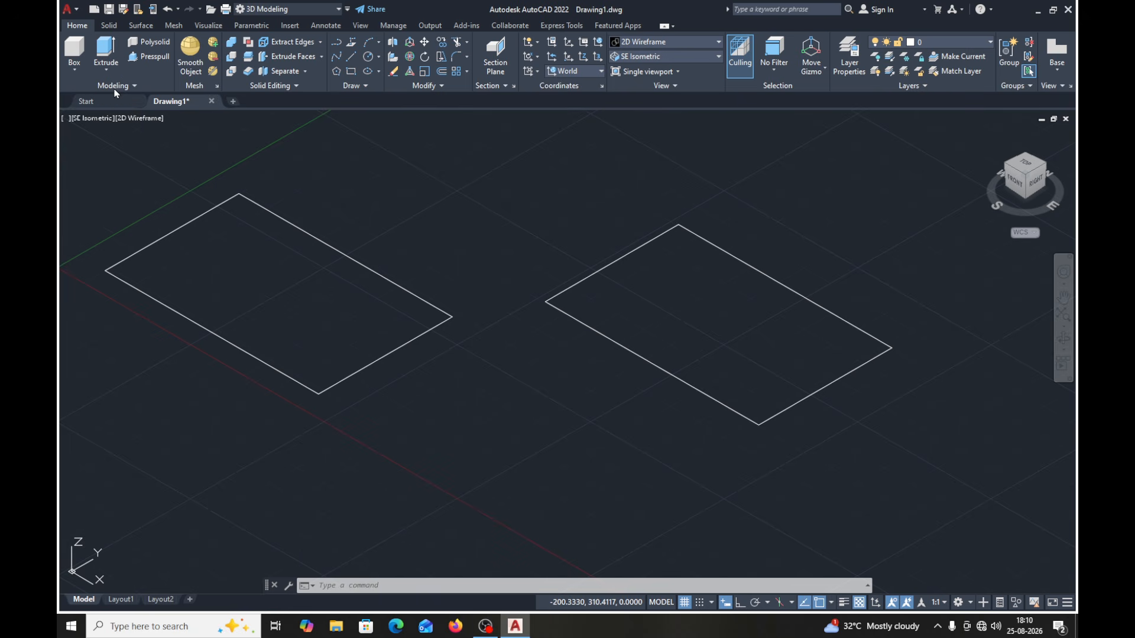
left_click(484, 152)
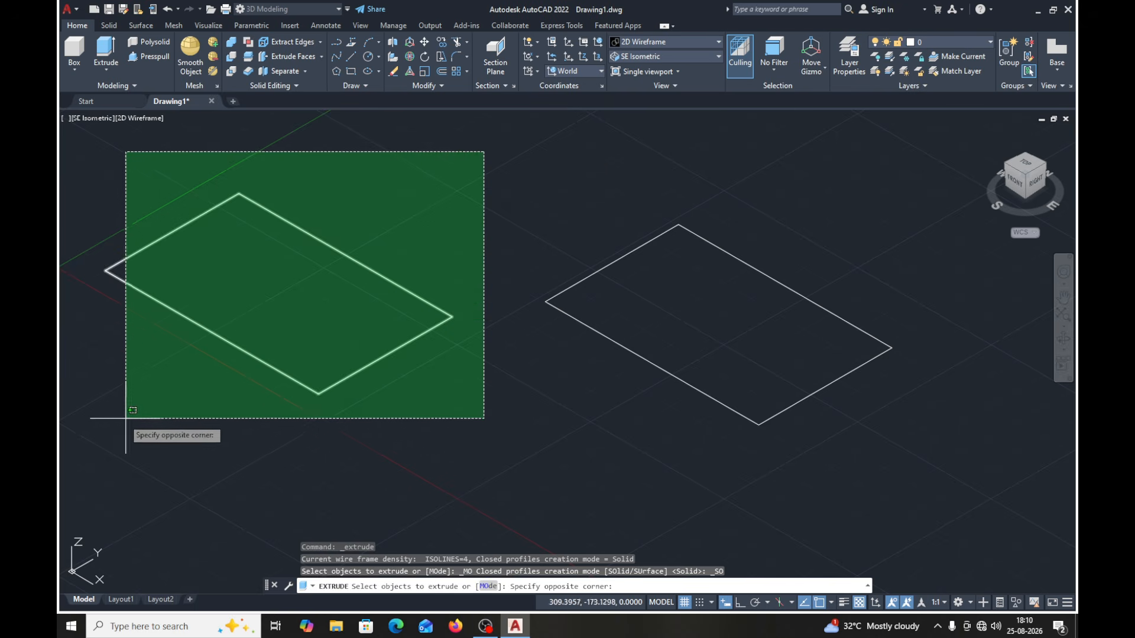
left_click(86, 435)
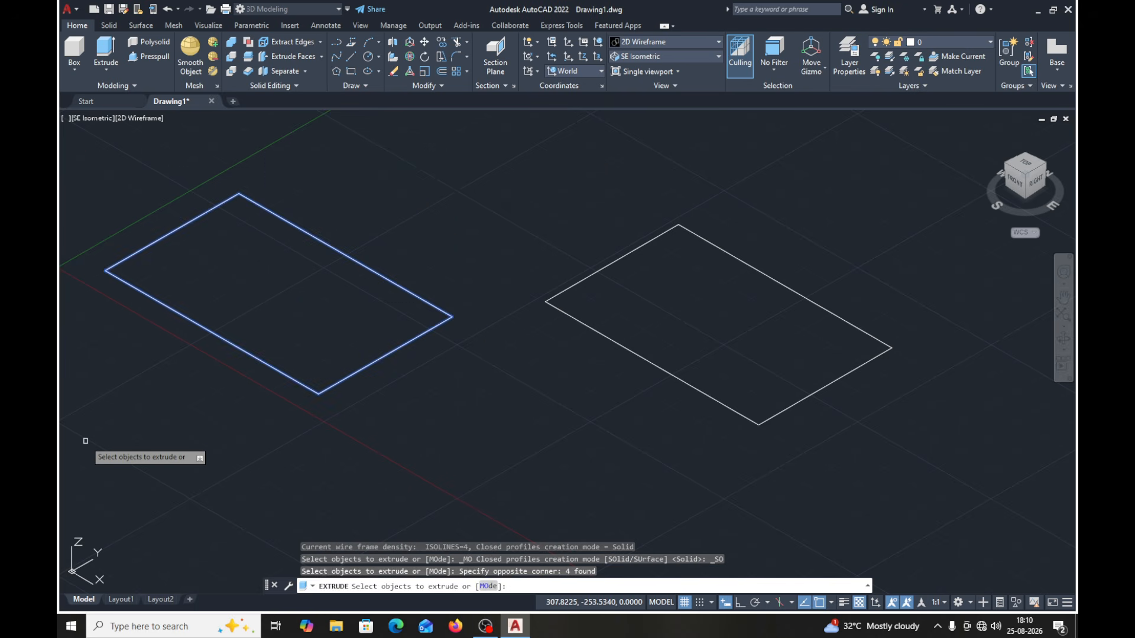
key("Return")
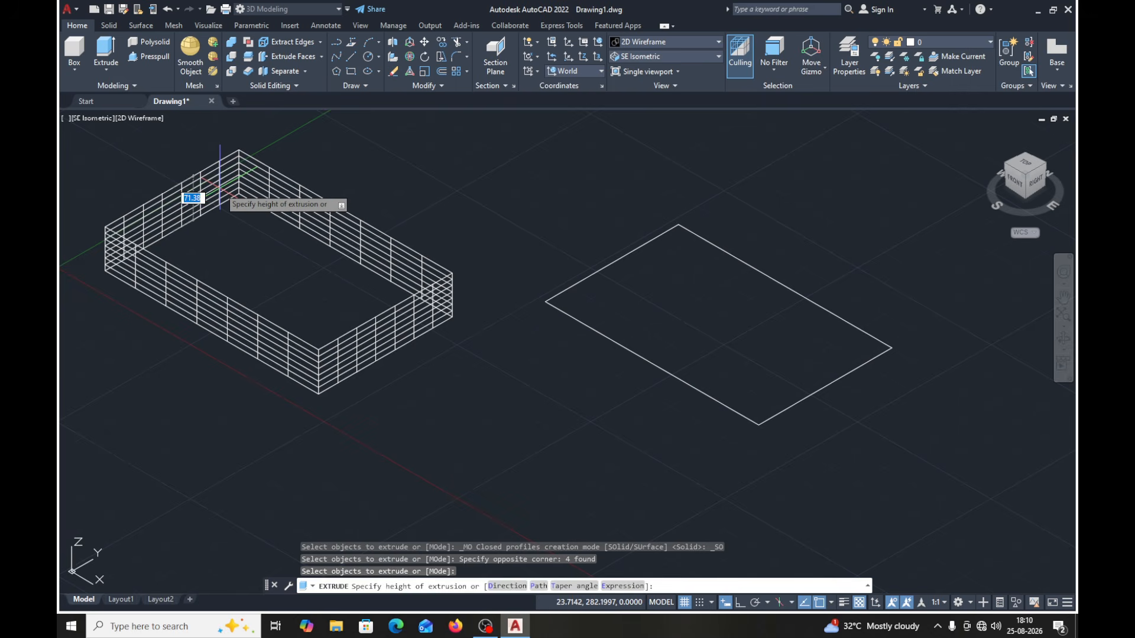
key("Return")
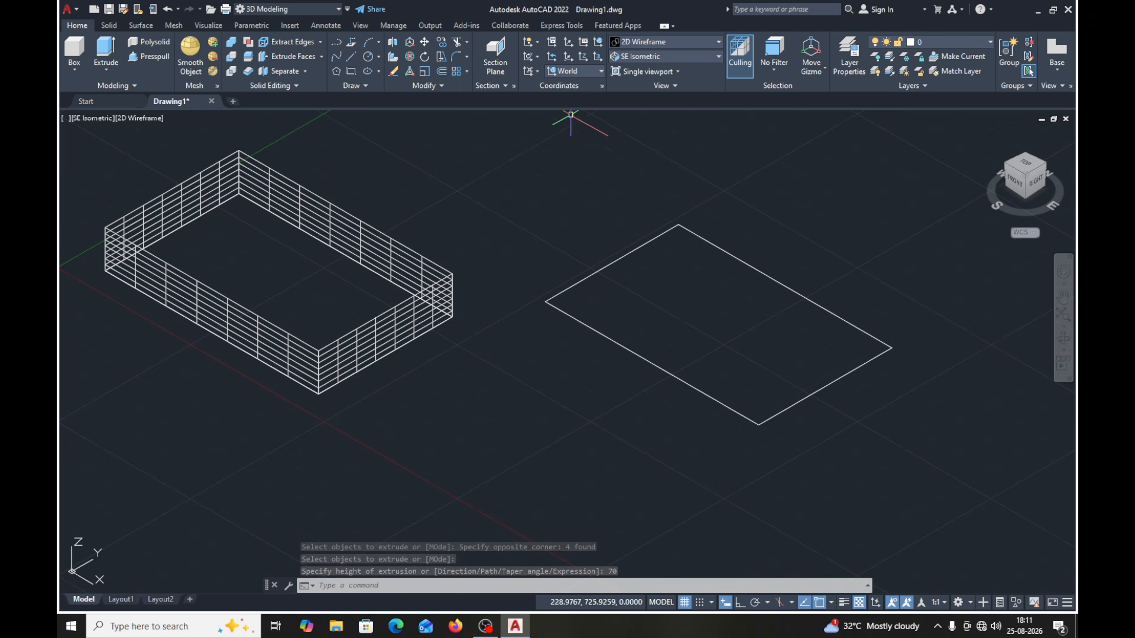
- Set the visual style of the model view to Shaded
left_click(718, 42)
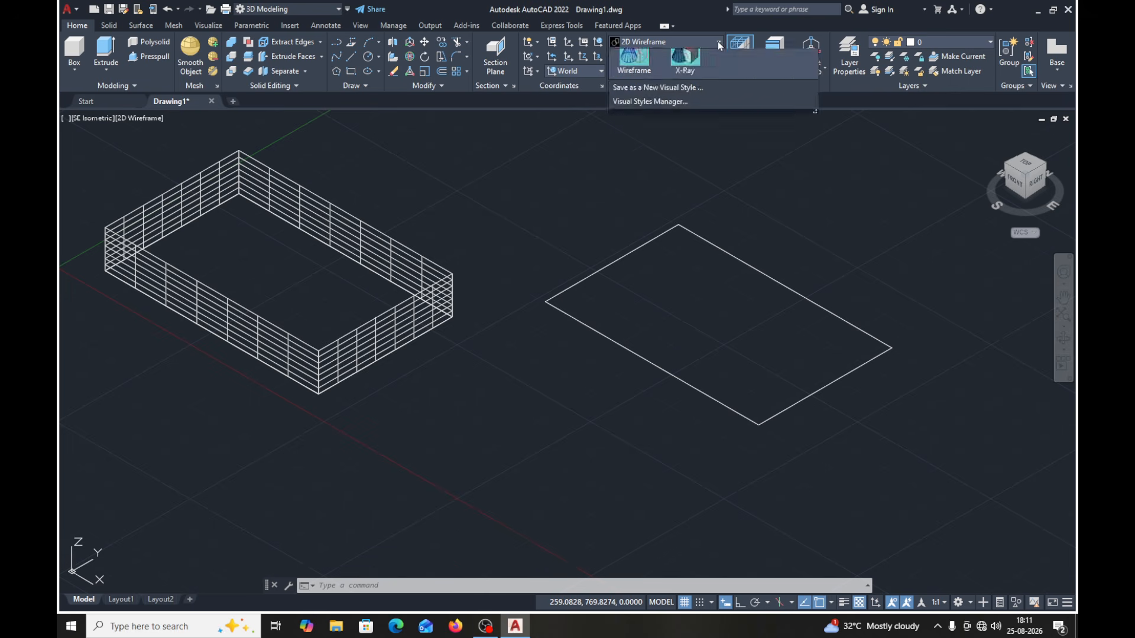
left_click(719, 45)
left_click(719, 44)
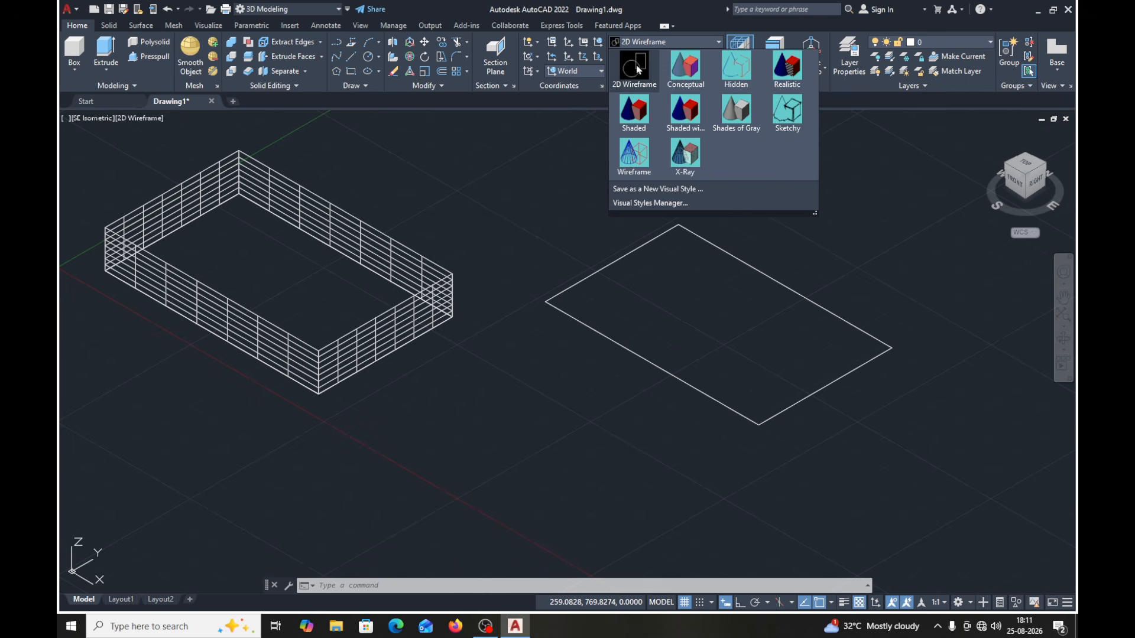
left_click(634, 115)
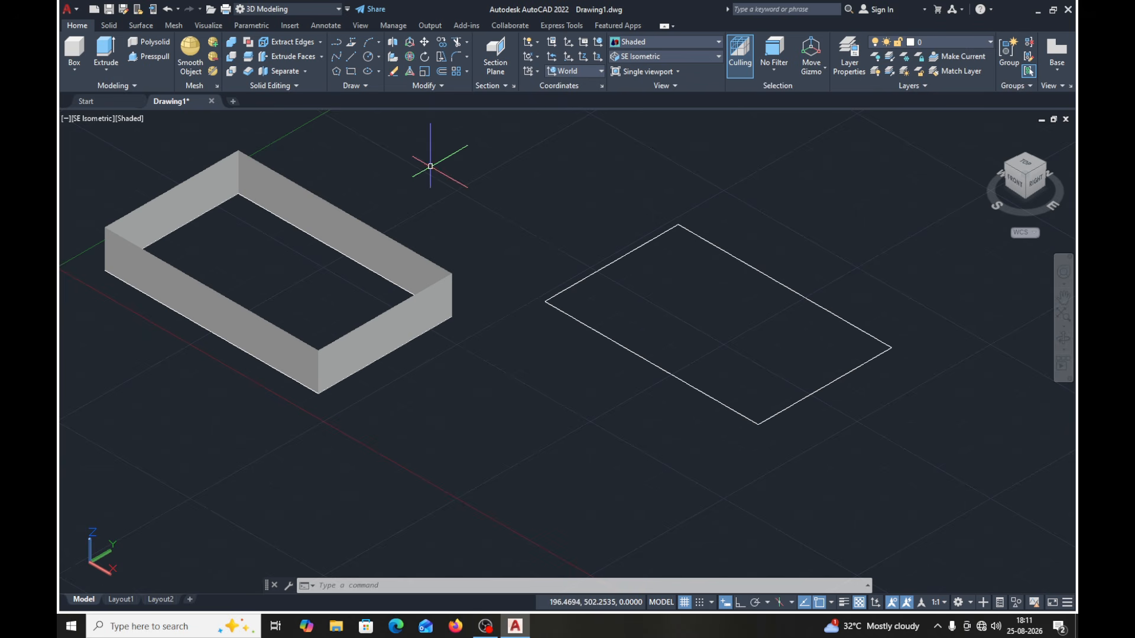
- Join the four lines of the copied rectangle into one polyline and check that it selects as a single object
left_click(442, 87)
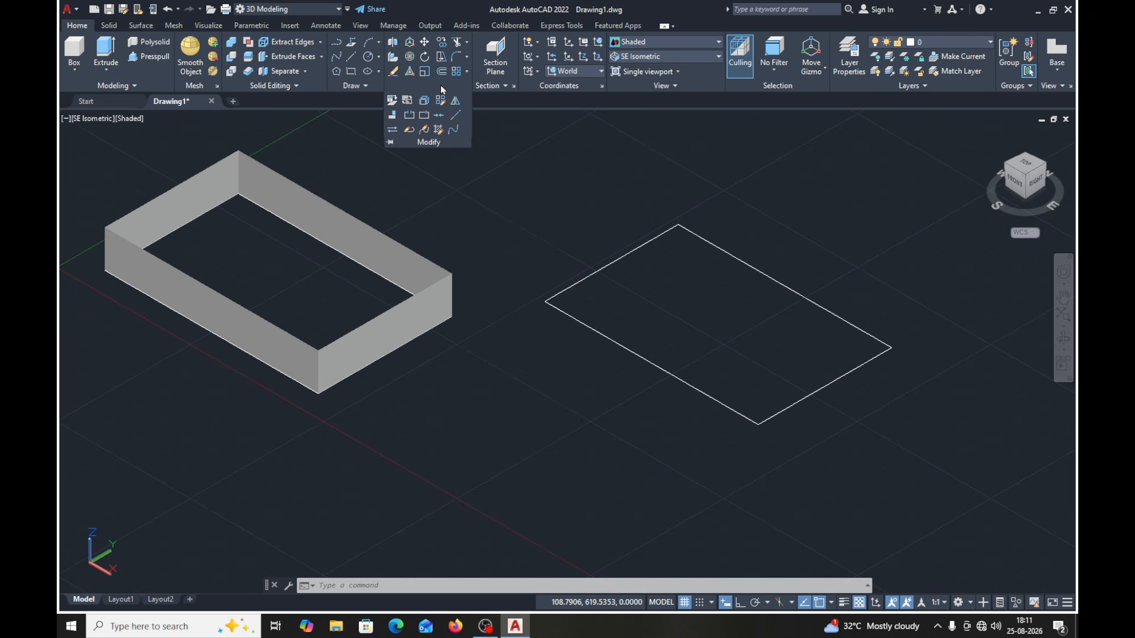
left_click(438, 117)
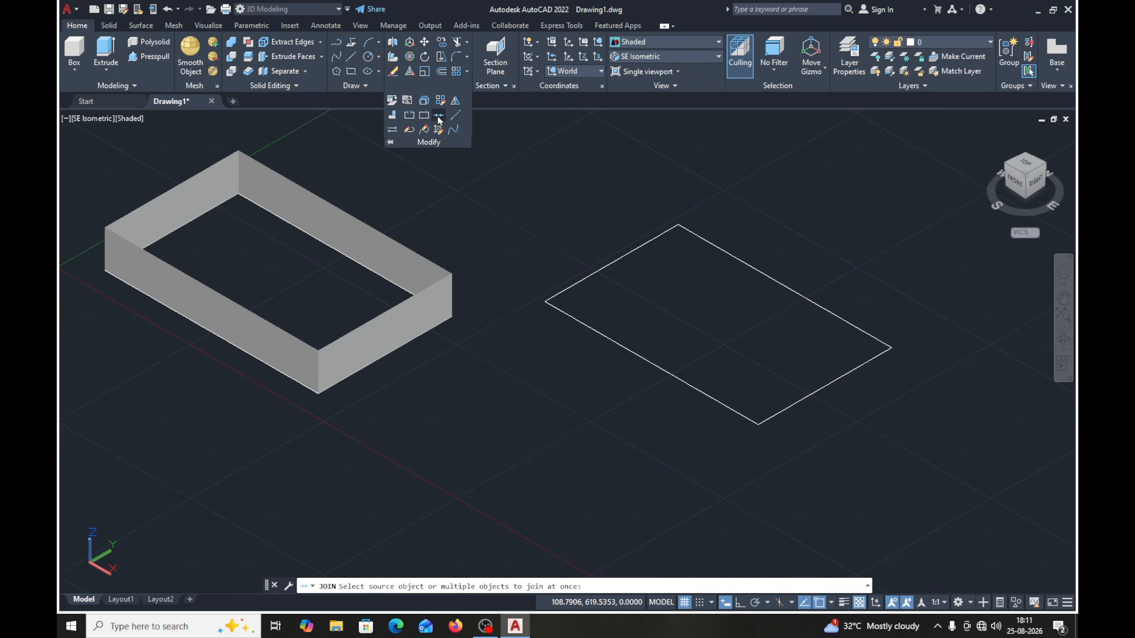
left_click(440, 121)
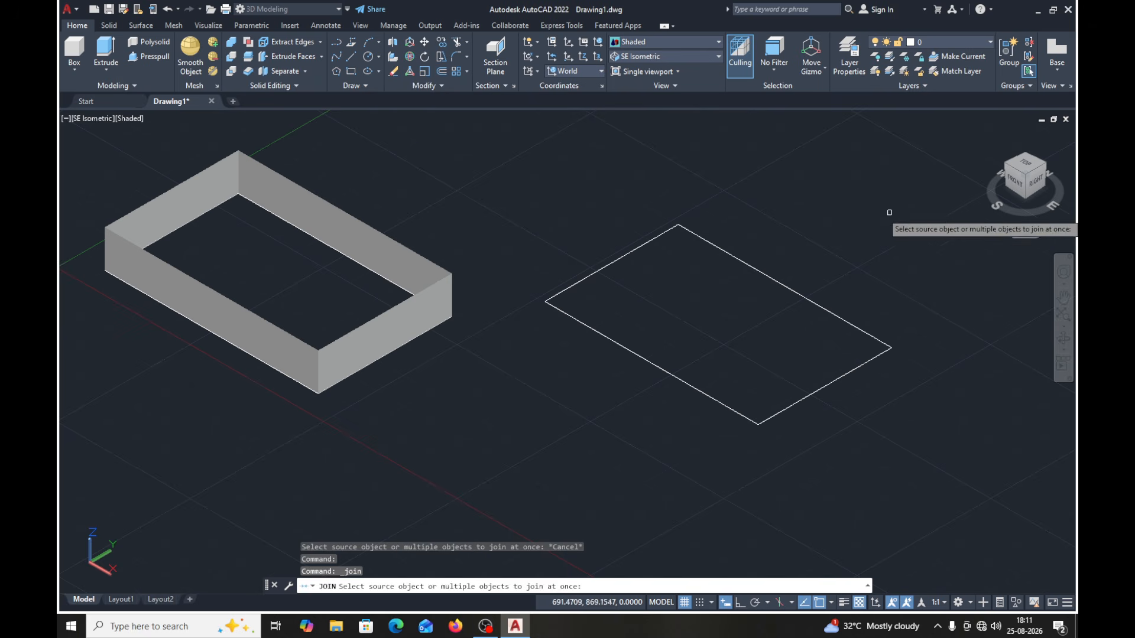
left_click(885, 215)
left_click(545, 431)
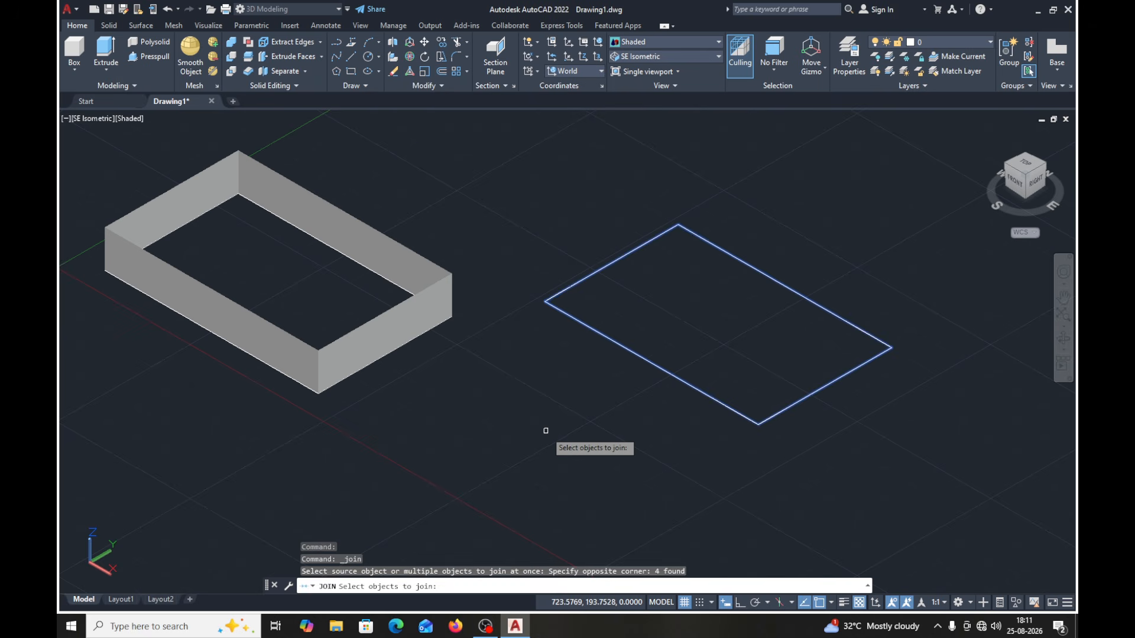
key("Return")
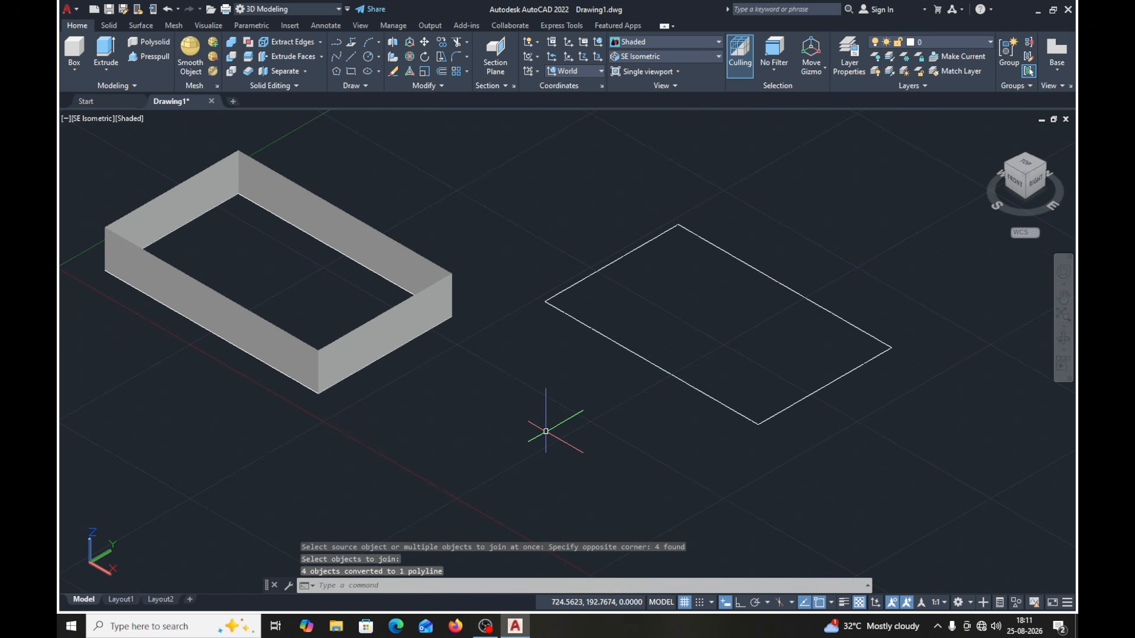
left_click(627, 348)
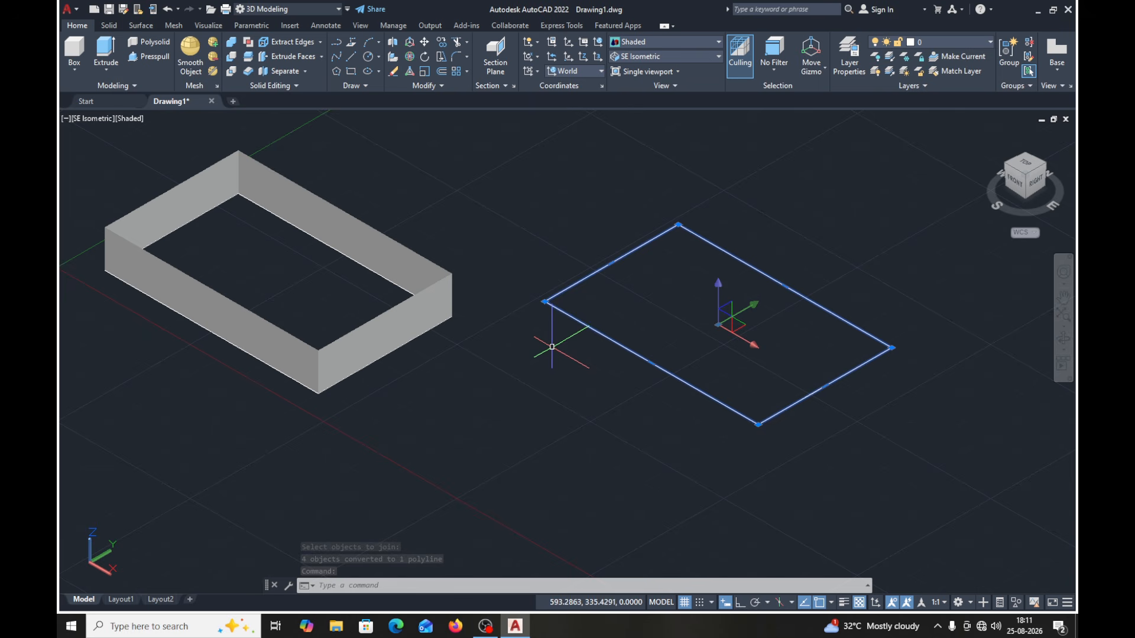
key("Escape")
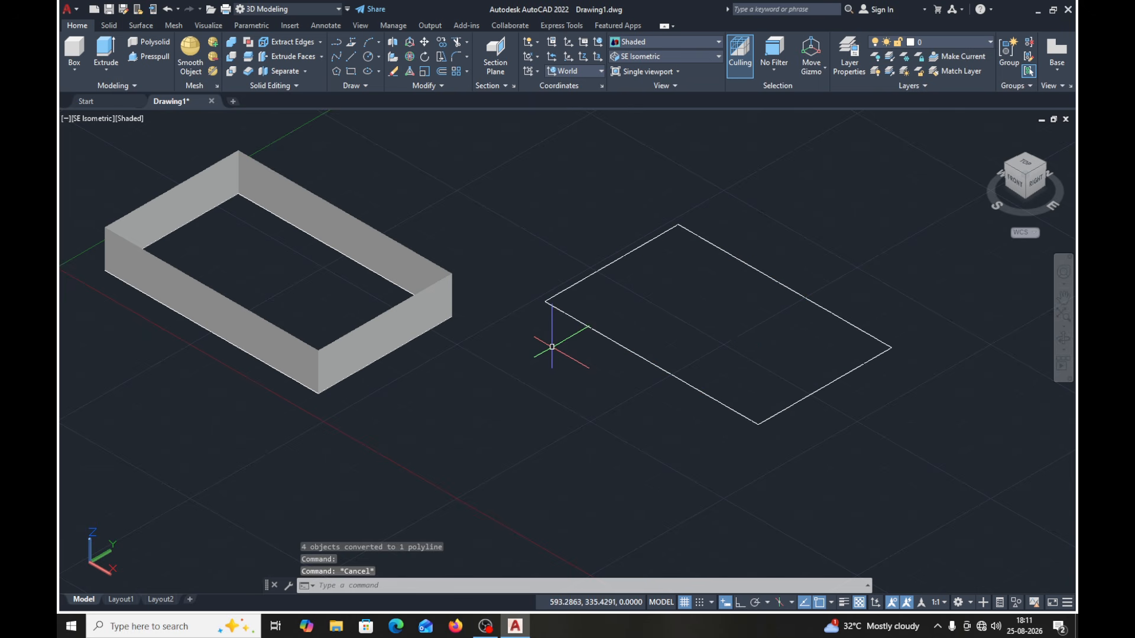
- Extrude the joined copy of the rectangle to a height of 70
left_click(112, 59)
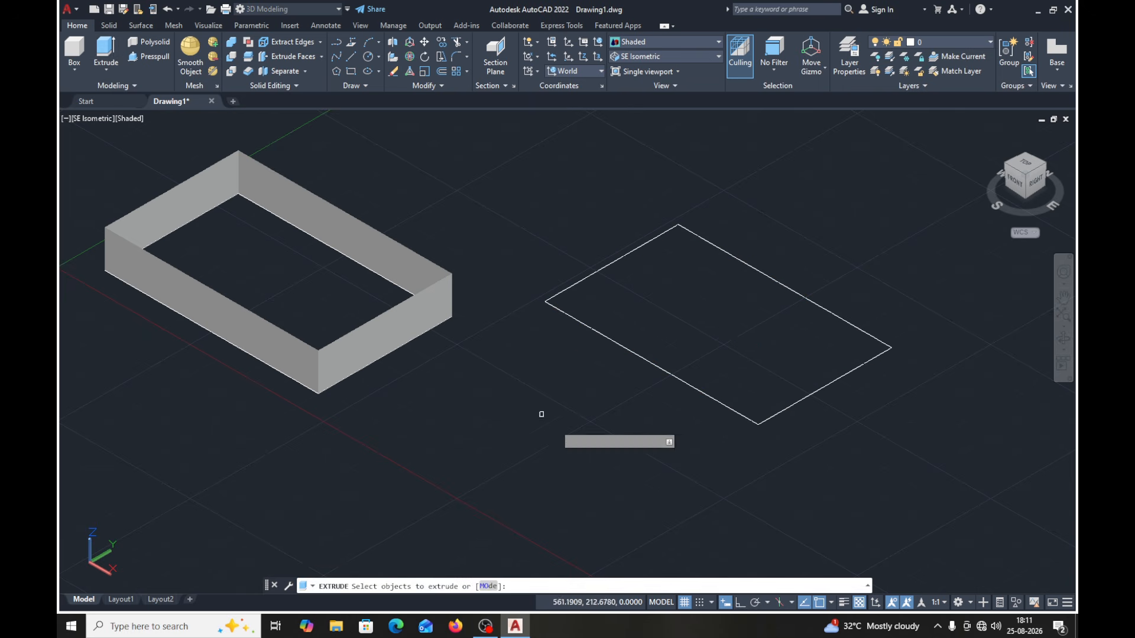
left_click(650, 361)
key("Return")
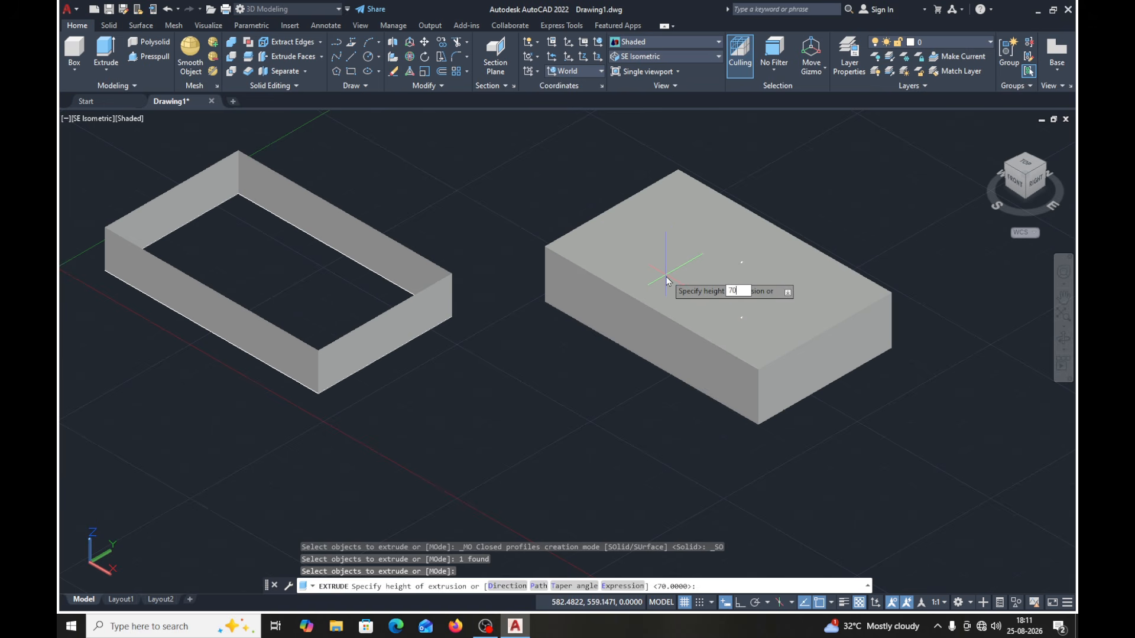
type("70")
key("Return")
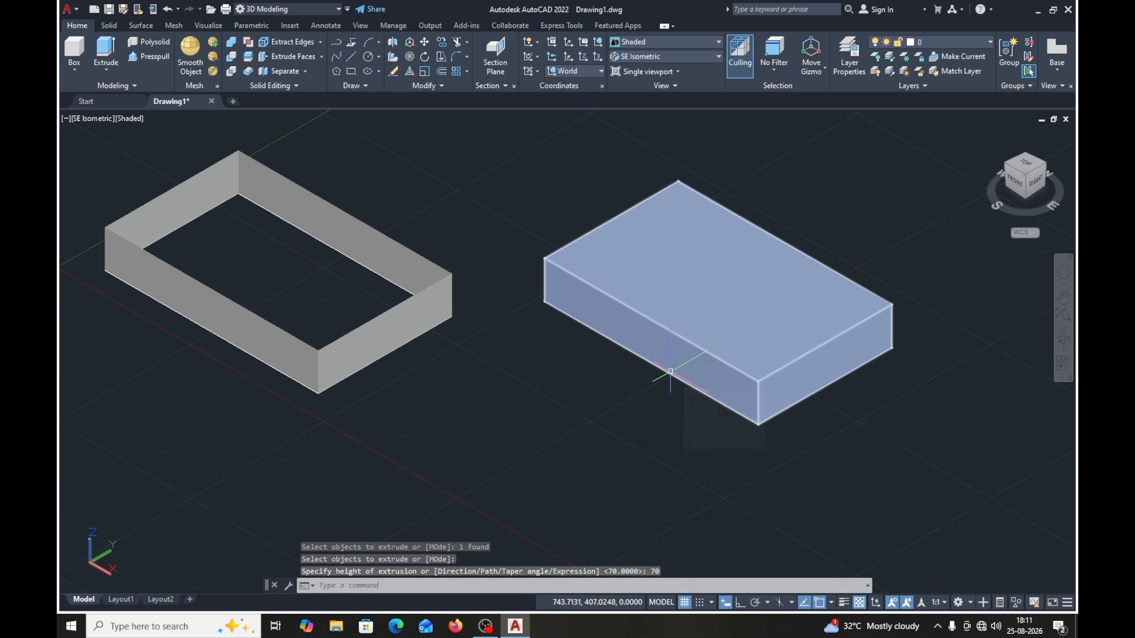
- Set the visual style of the model view to Shaded with edges
left_click(719, 43)
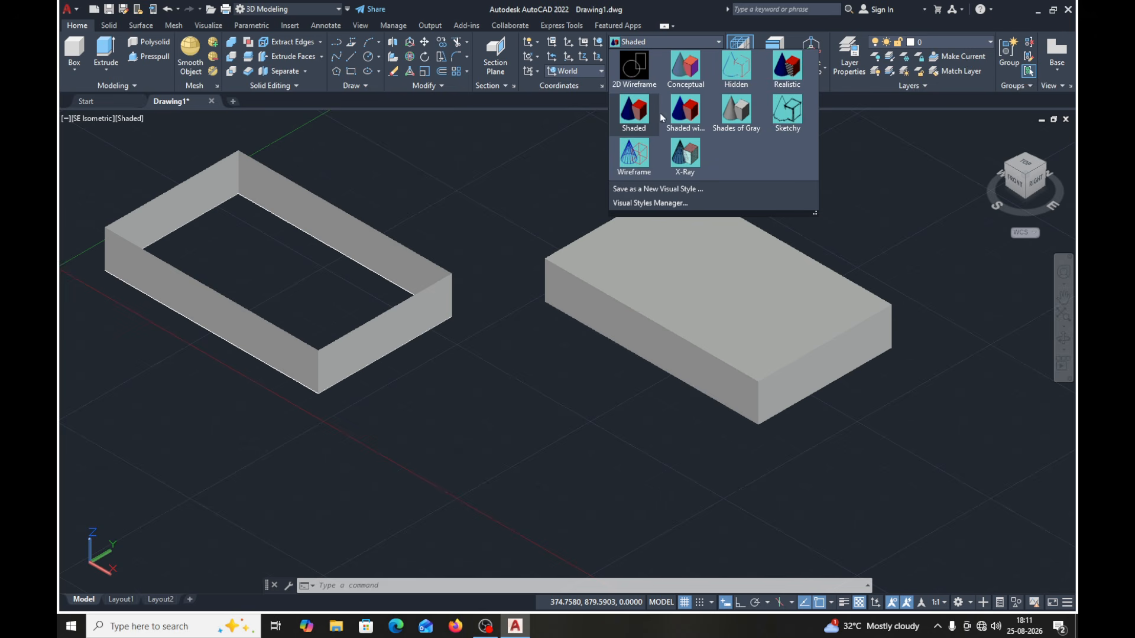
left_click(685, 116)
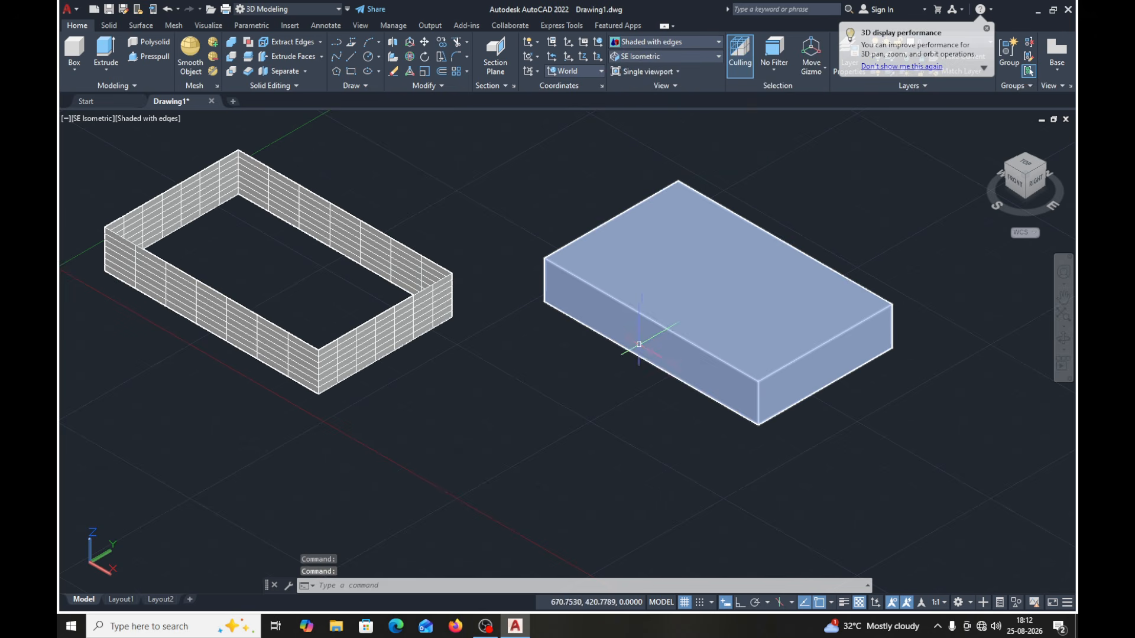
middle_click_drag(638, 344, 631, 304)
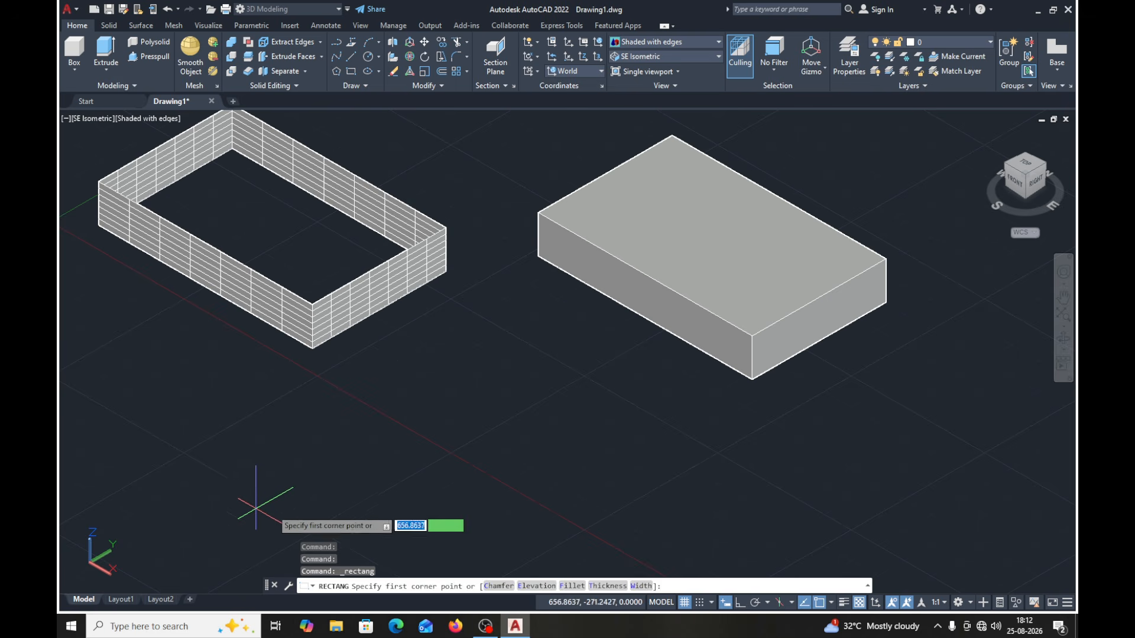
- Draw a 300 by 250 rectangle in the free area in front of the two extrusions and check that it selects as one object
left_click(395, 471)
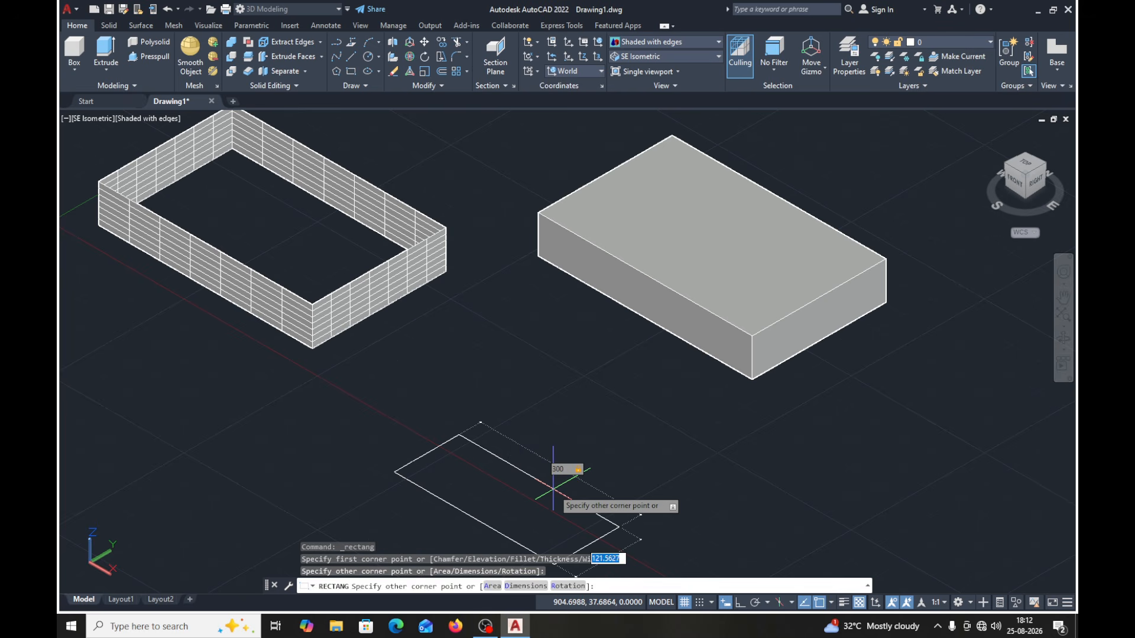
key("Return")
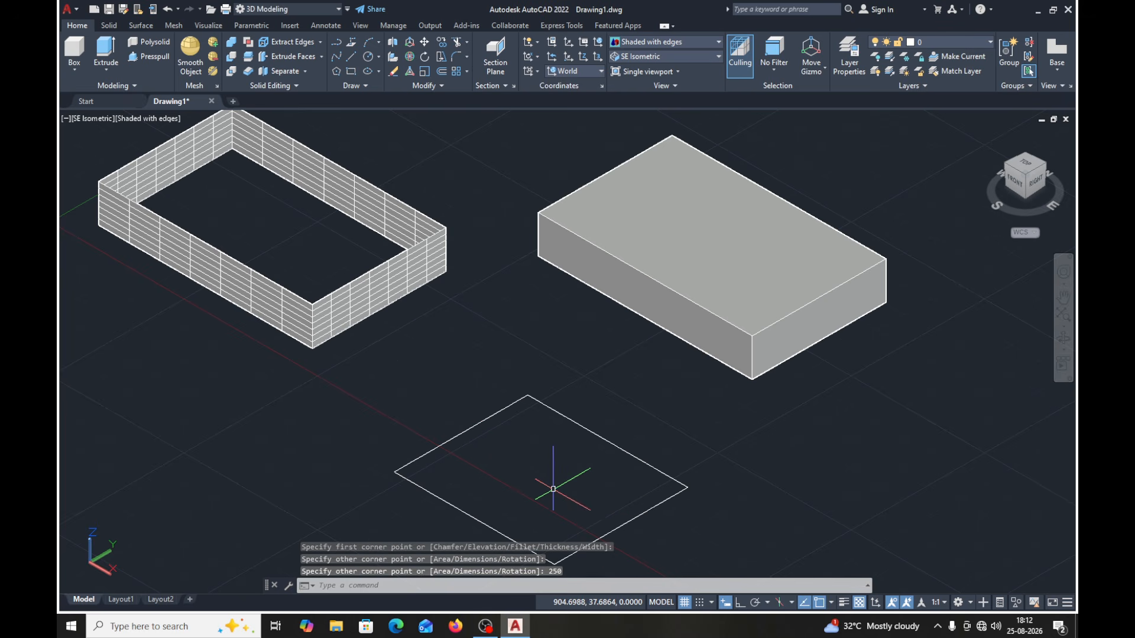
middle_click_drag(730, 525, 717, 469)
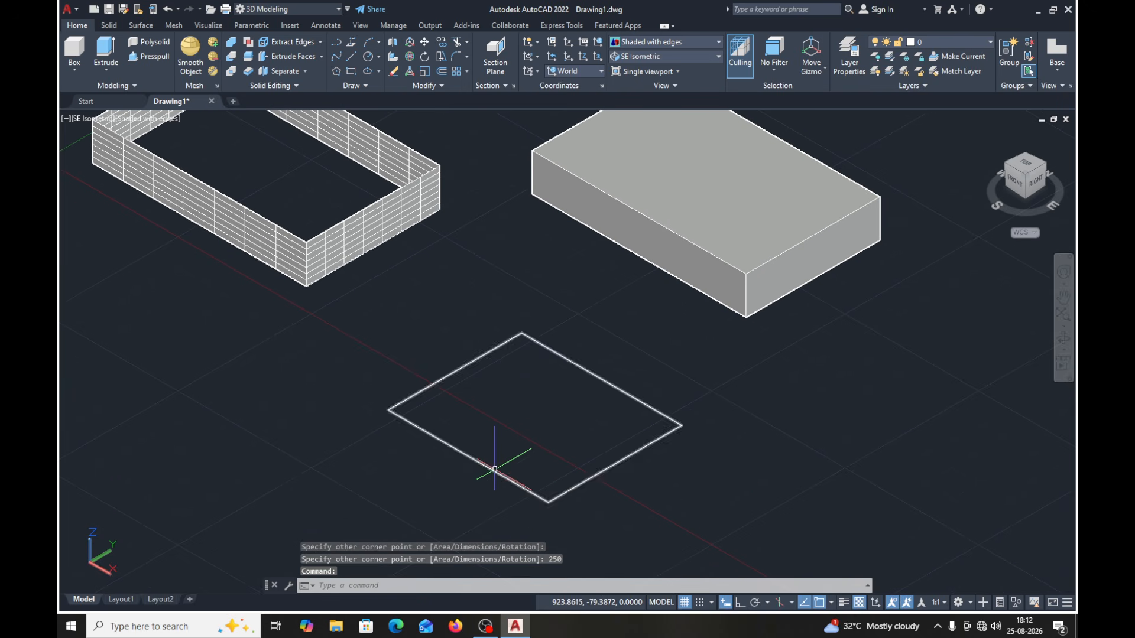
left_click(494, 469)
left_click(494, 470)
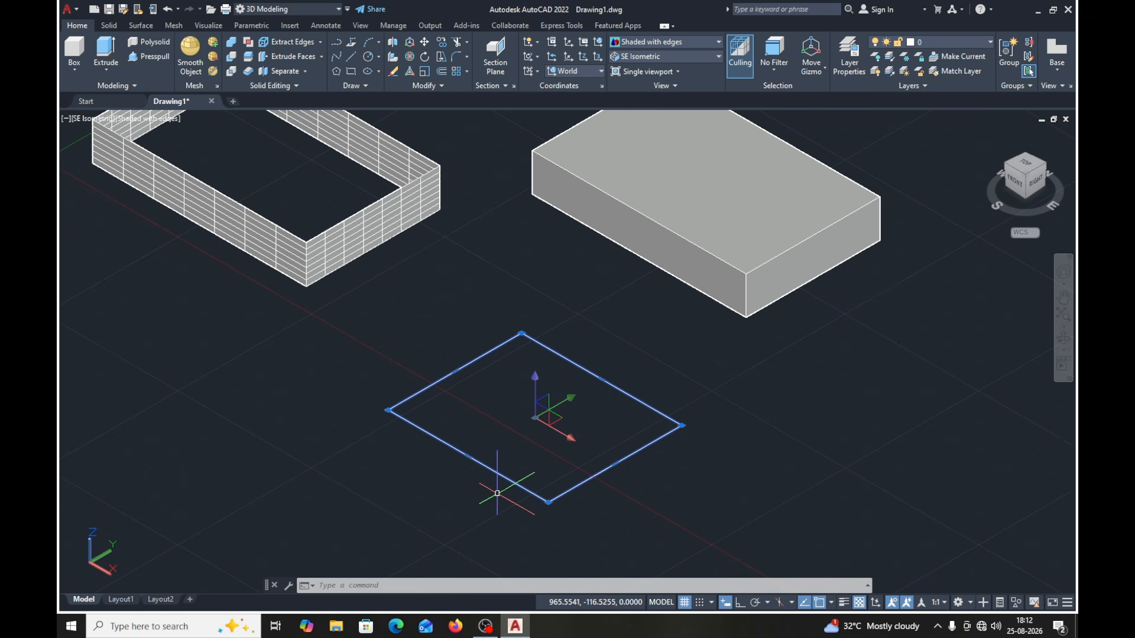
key("Escape")
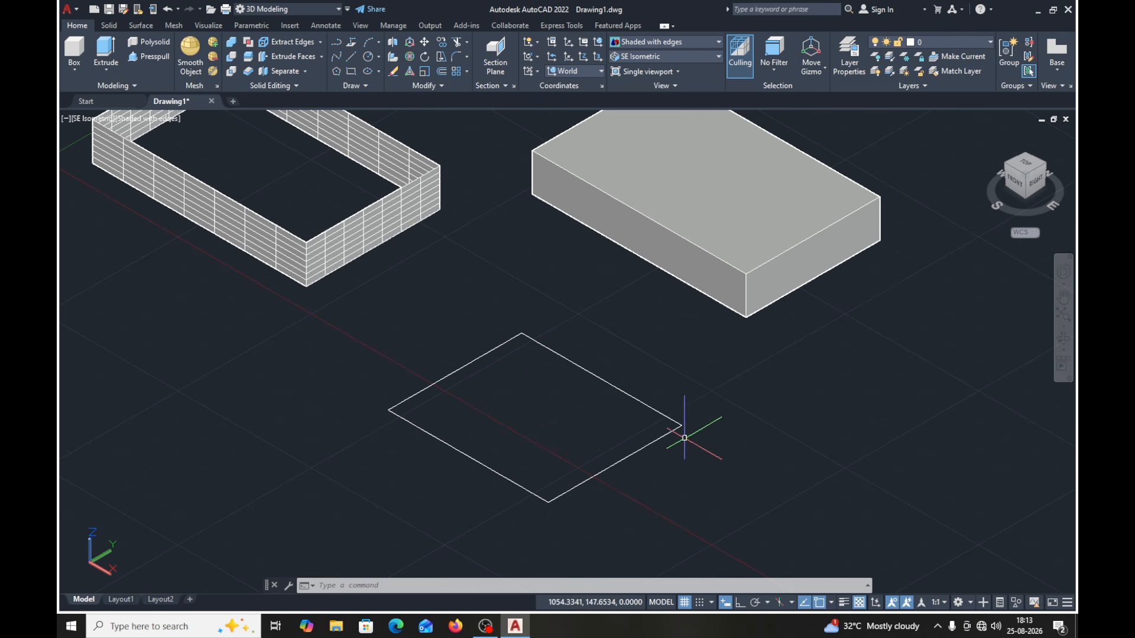
- Try extruding the 300 by 250 rectangle in Surface mode to a height of about 93, and undo the extrusion
left_click(109, 71)
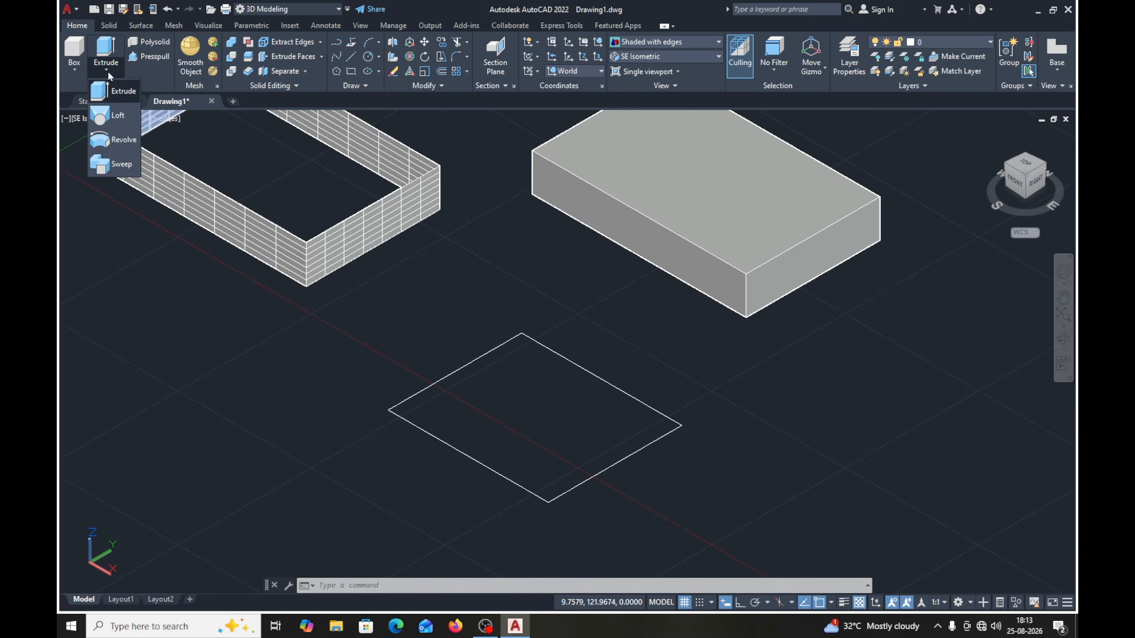
left_click(118, 91)
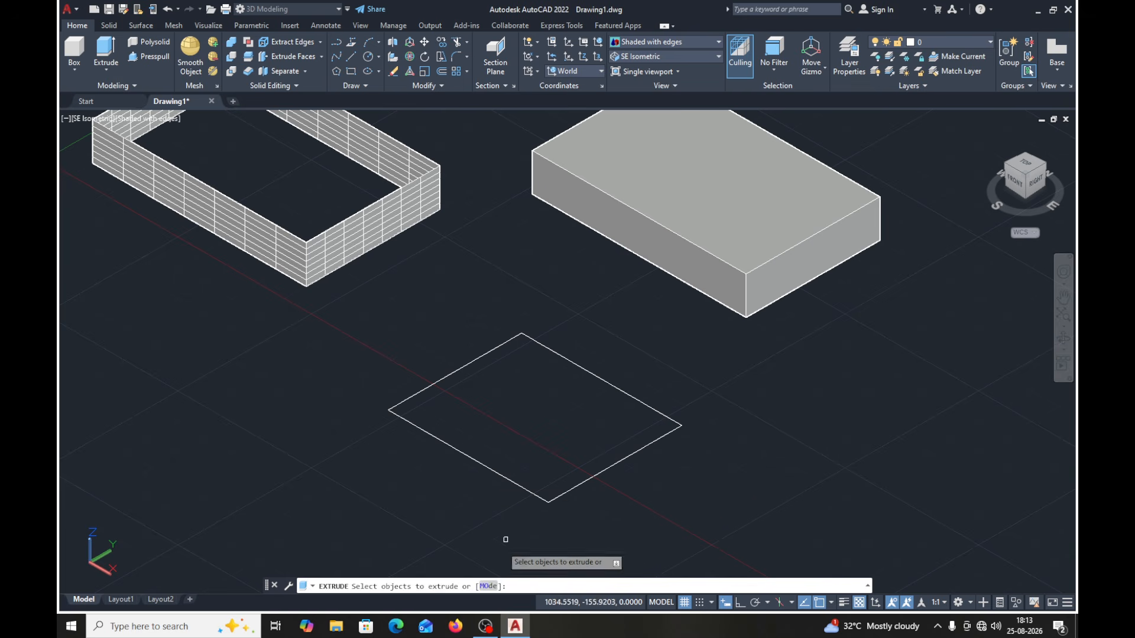
left_click(488, 587)
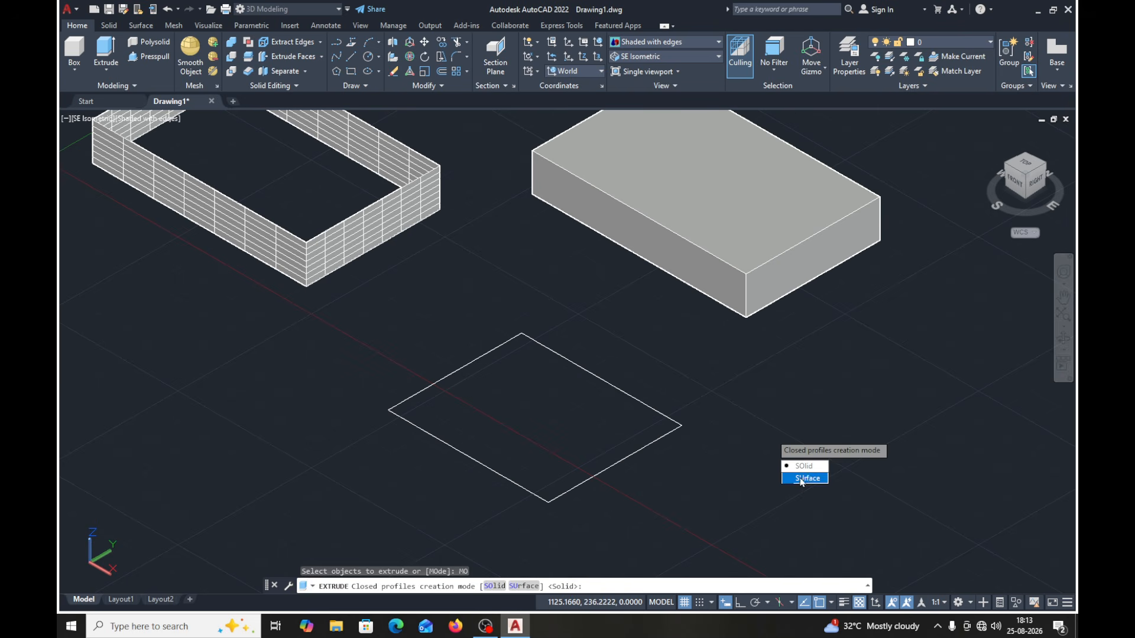
left_click(804, 478)
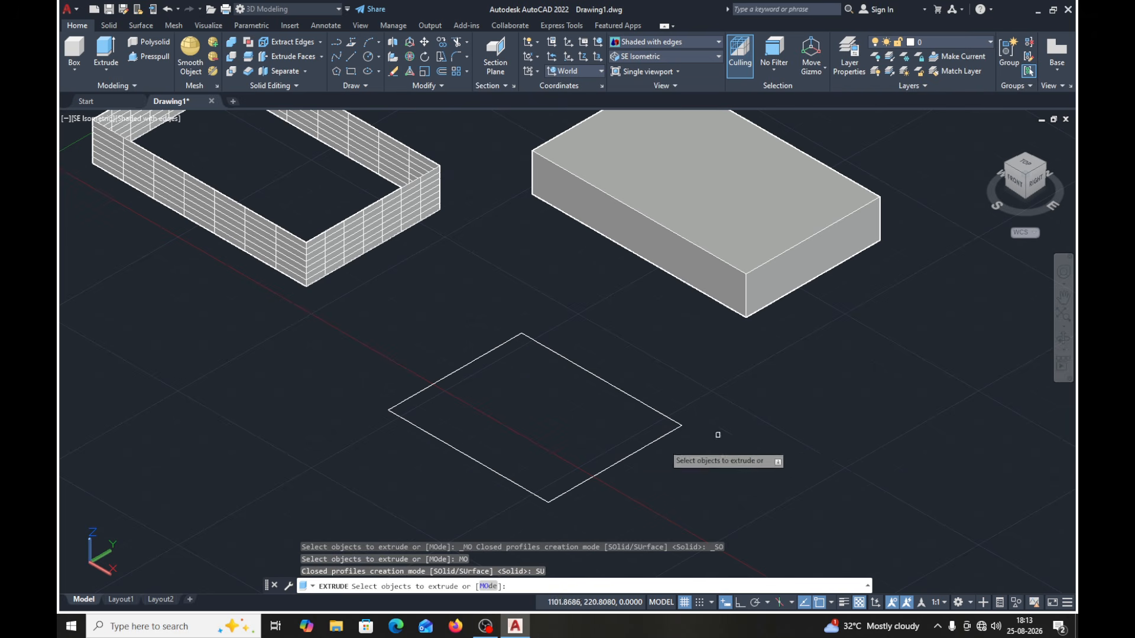
left_click(587, 479)
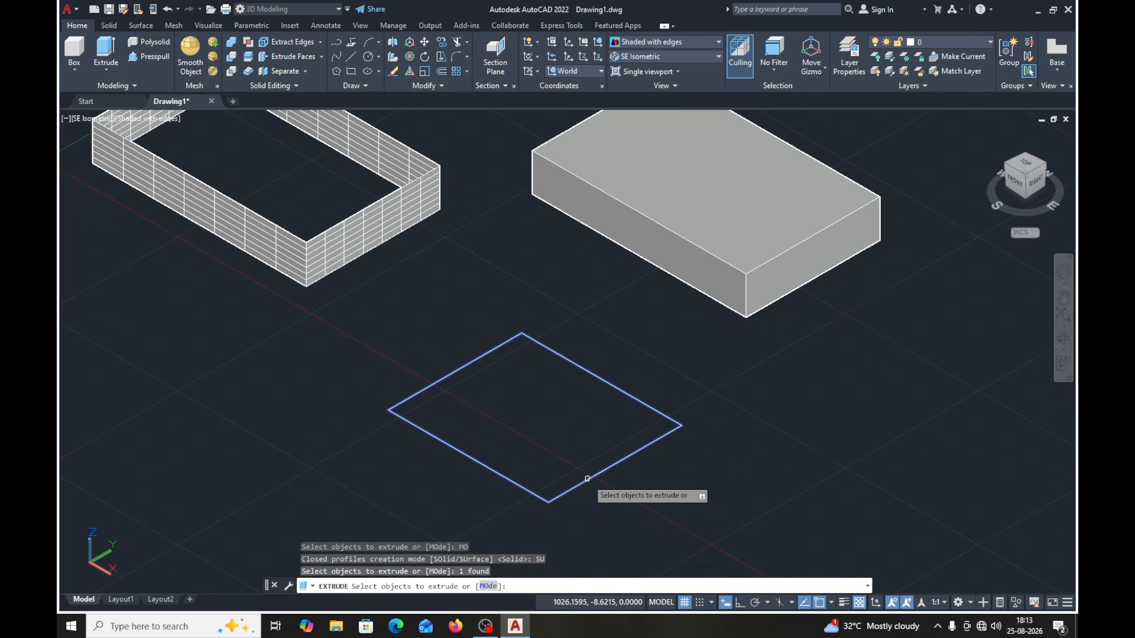
key("Return")
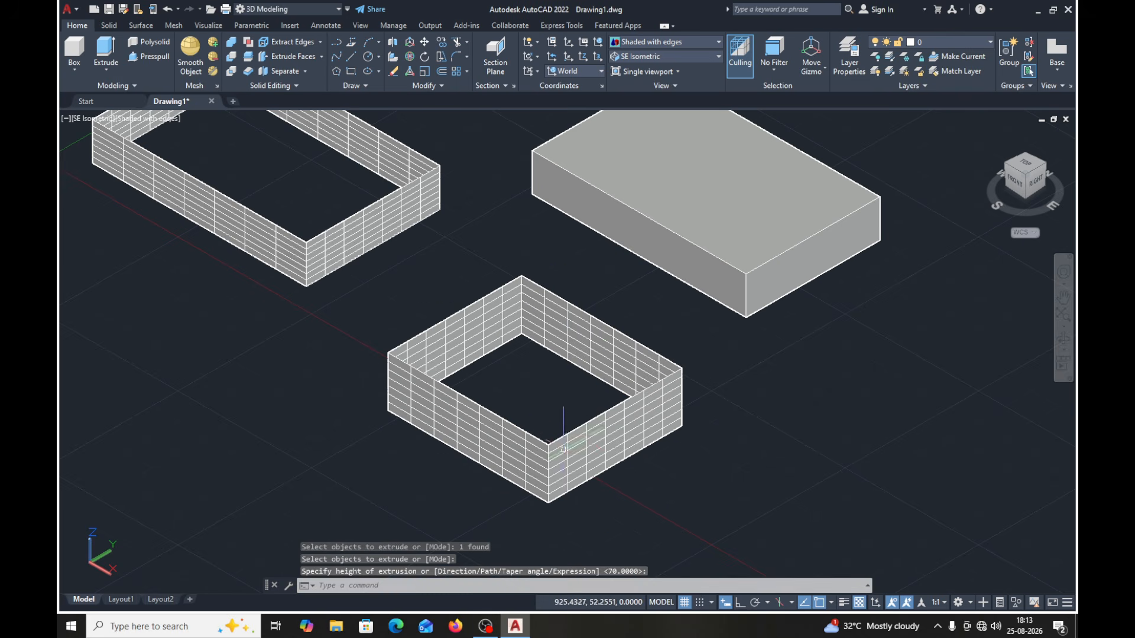
left_click(167, 11)
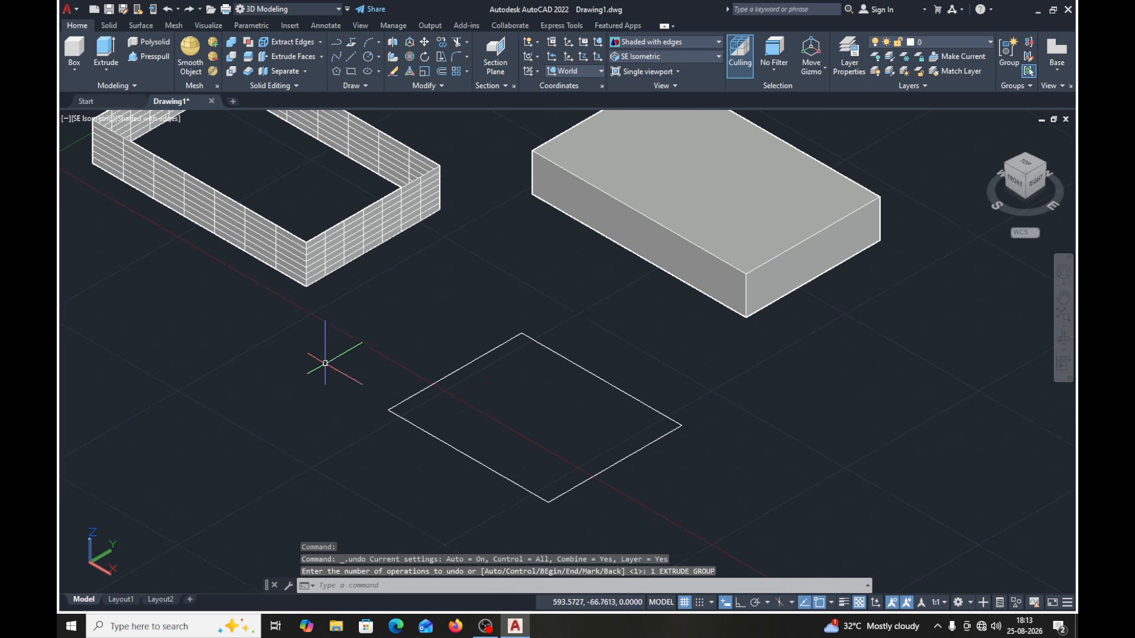
- Extrude the 300 by 250 rectangle in Solid mode to a freely picked height similar to the neighbouring block
left_click(102, 57)
left_click(490, 586)
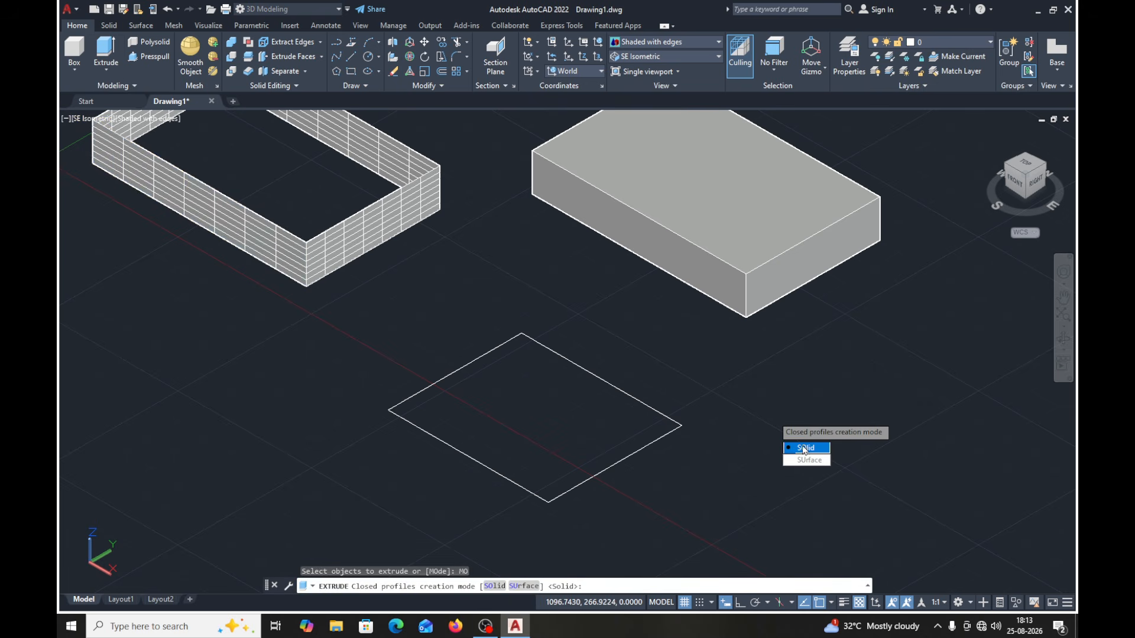
left_click(804, 450)
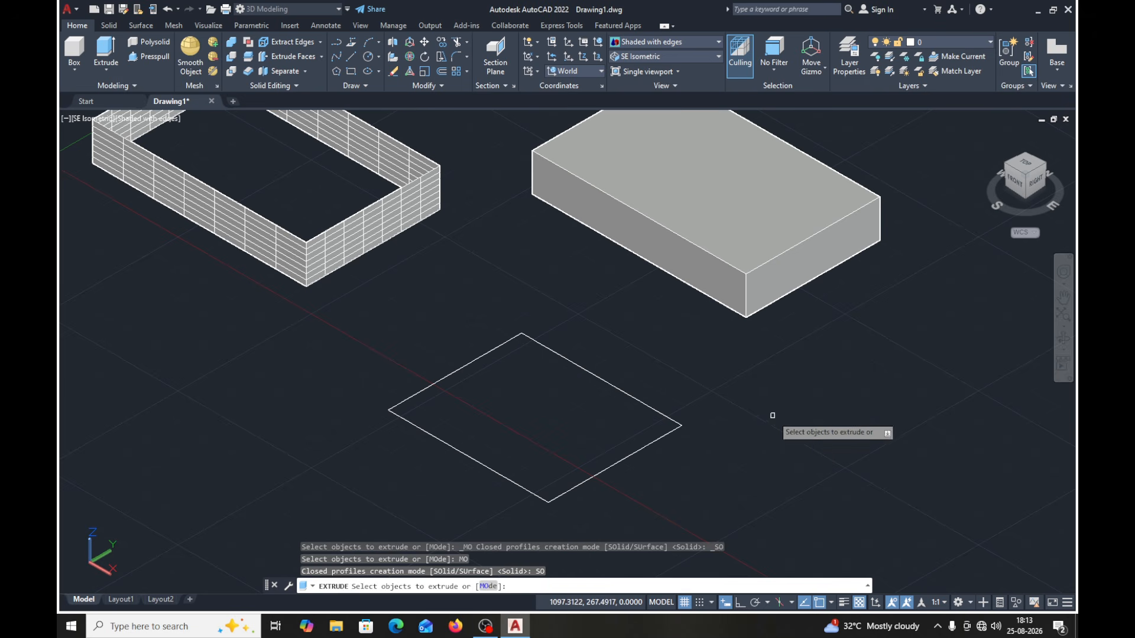
left_click(654, 442)
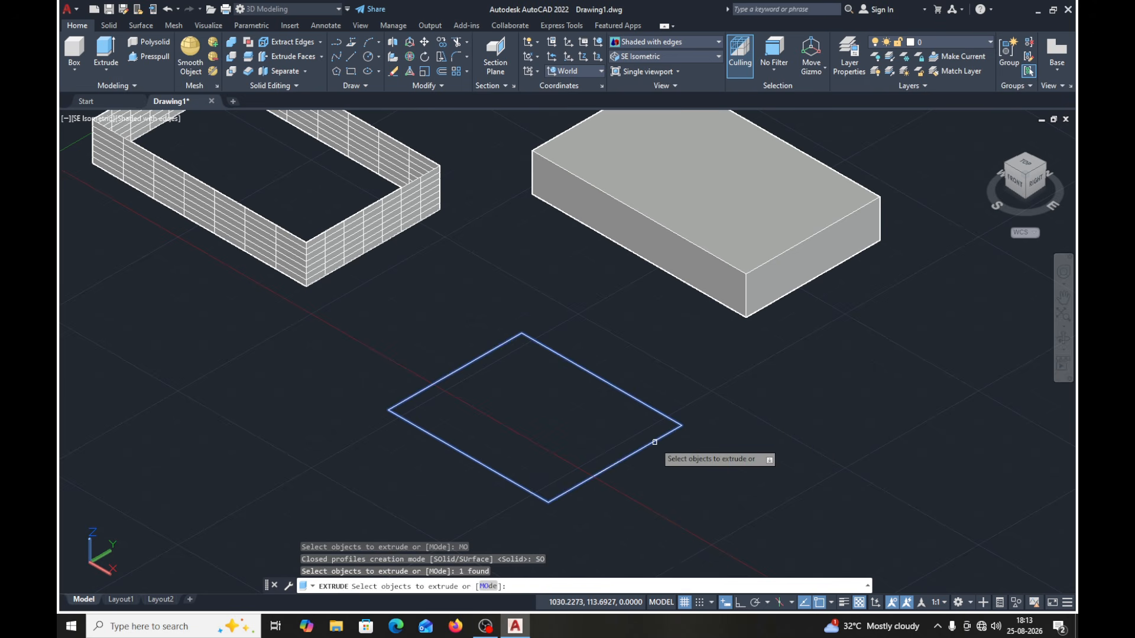
key("Return")
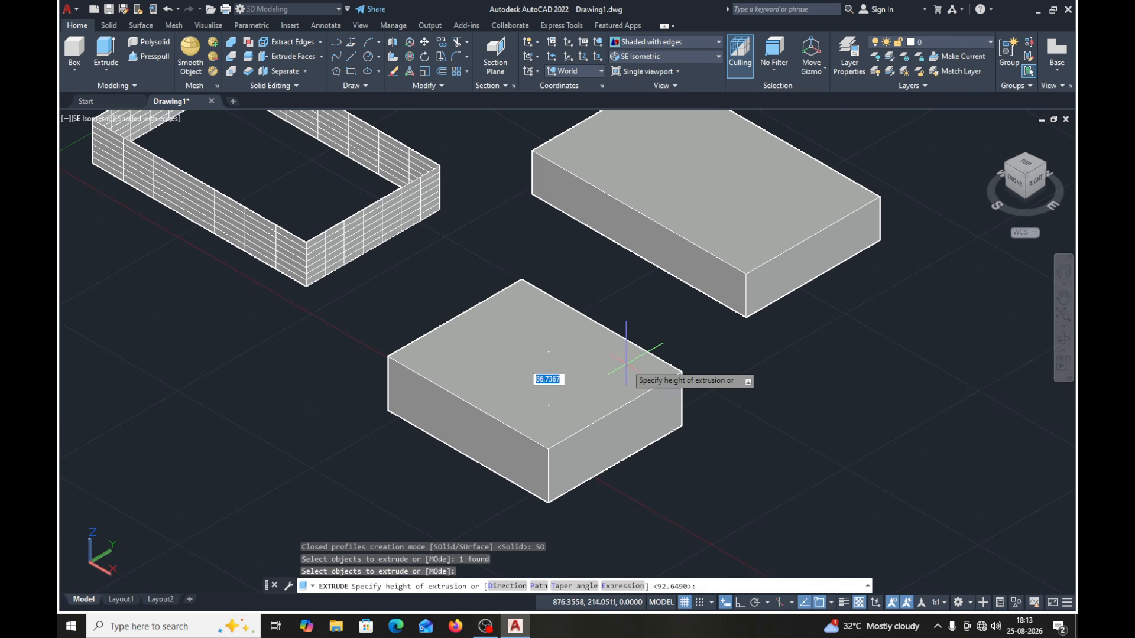
left_click(625, 378)
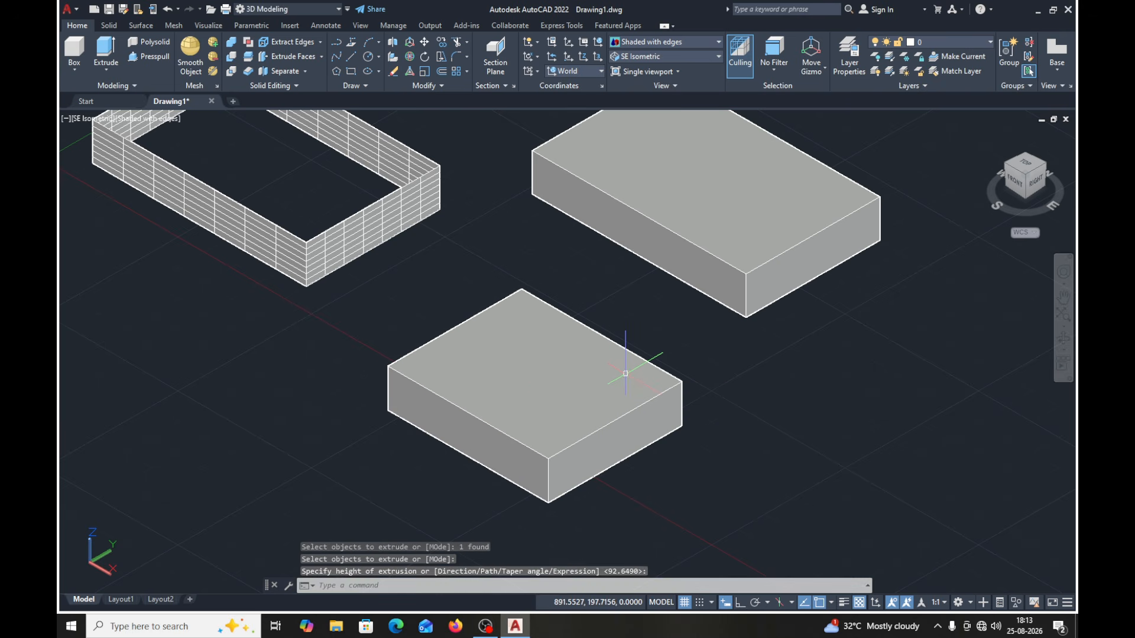
- Delete the hollow extrusion made from the original rectangle's separate lines, together with those lines, keeping the two solid blocks
middle_click_drag(735, 380, 699, 388)
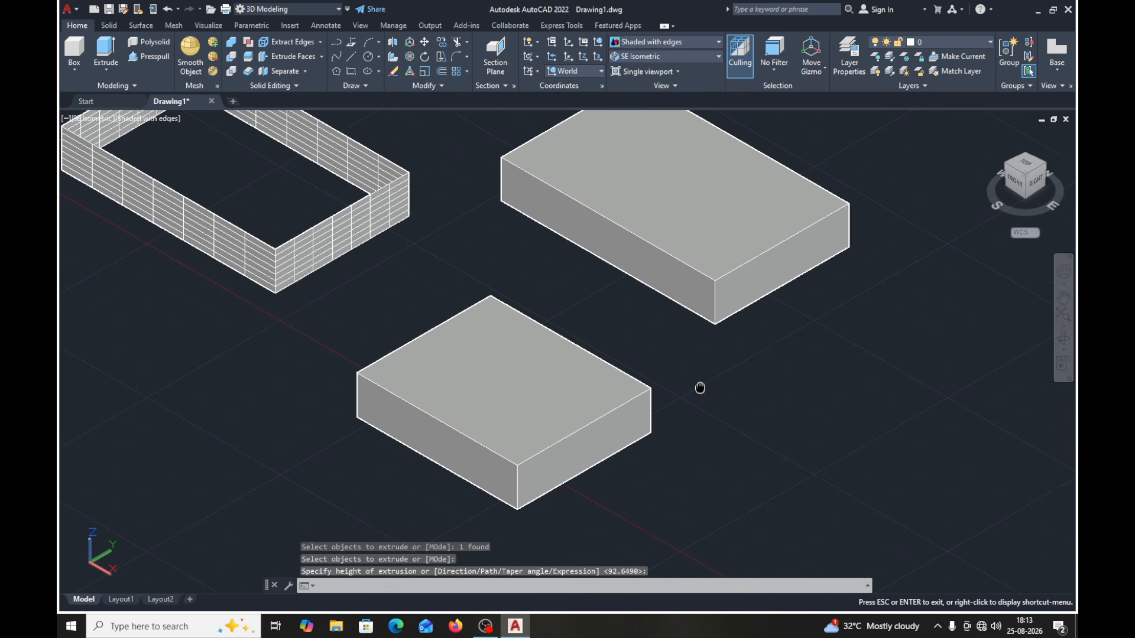
scroll(412, 269, "down", 2)
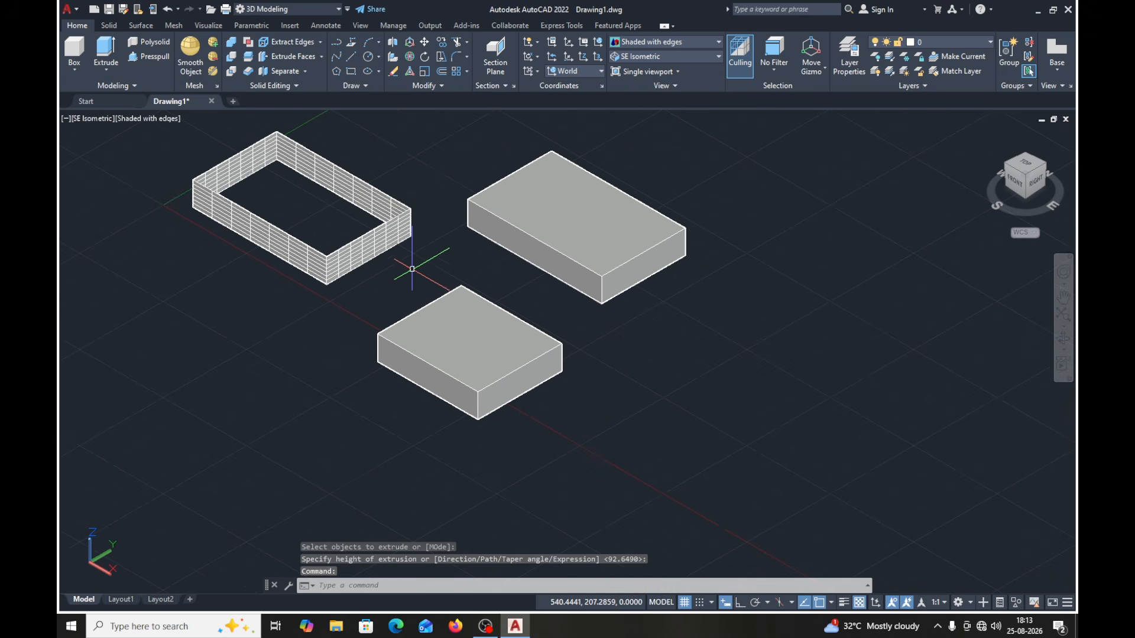
left_click(403, 157)
left_click(226, 285)
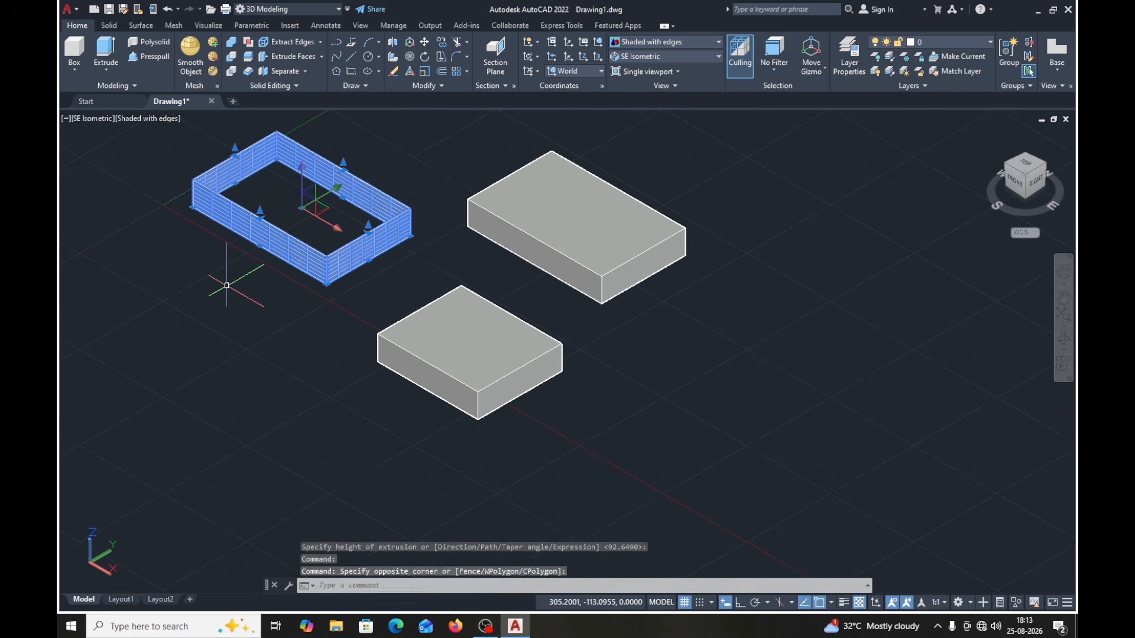
key("Delete")
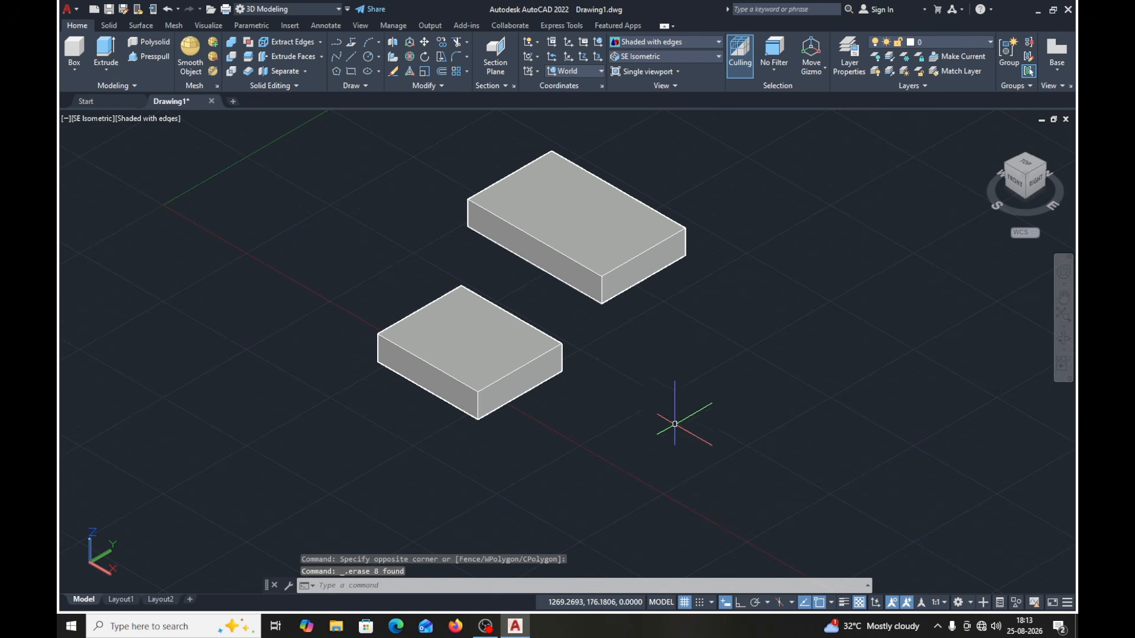
mouse_move(685, 426)
middle_mouse_down()
mouse_move(572, 436)
mouse_move(428, 411)
mouse_move(487, 406)
middle_mouse_up()
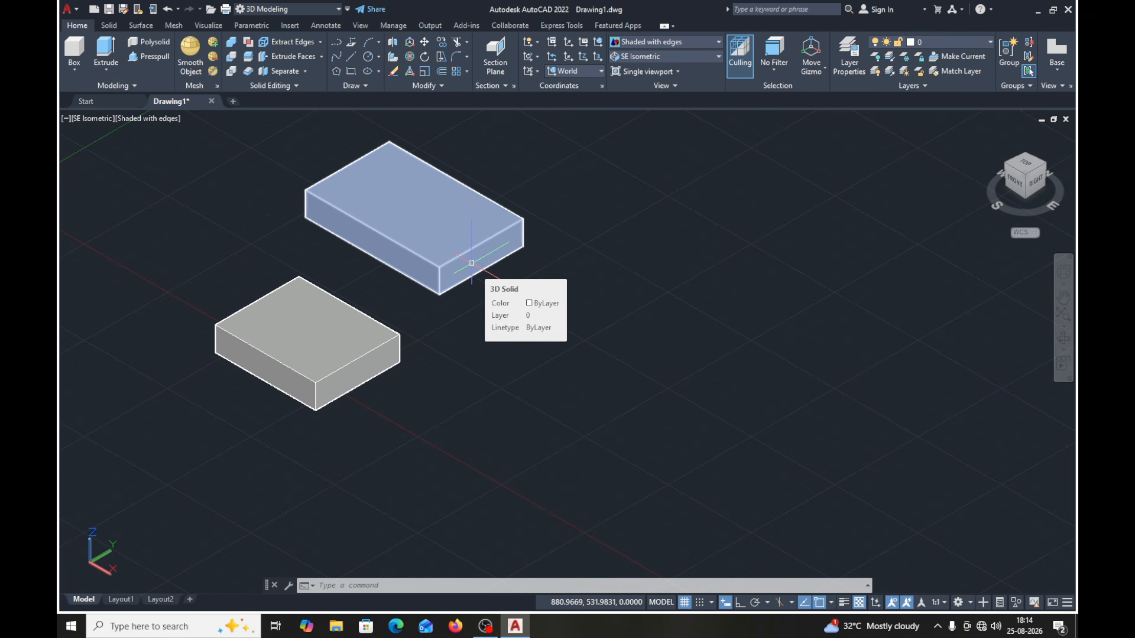
left_click(600, 72)
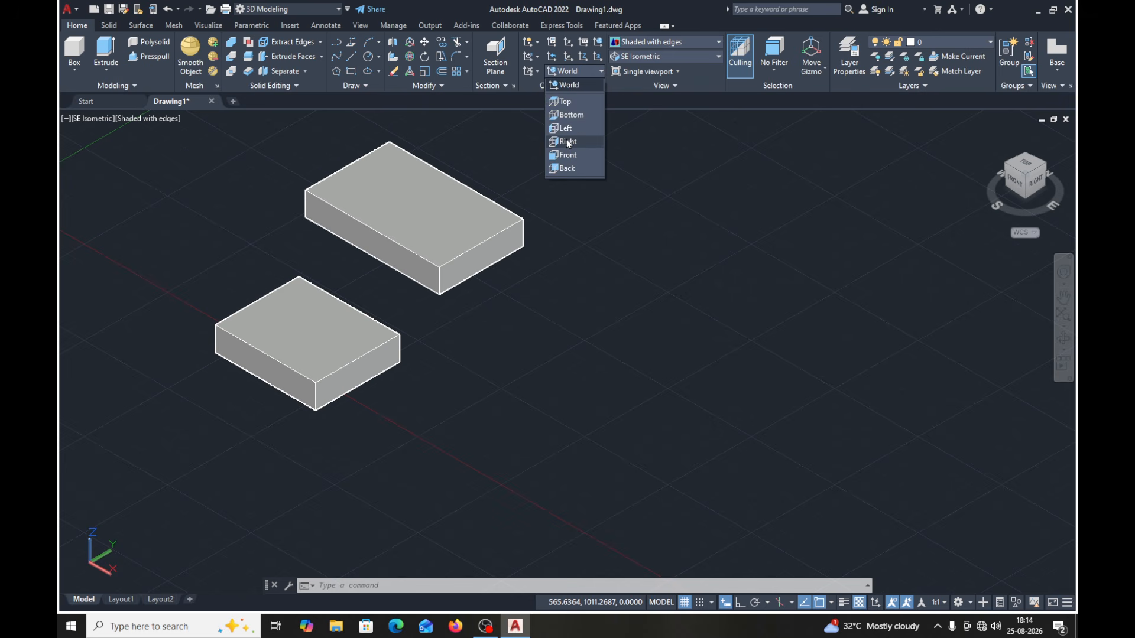
left_click(678, 139)
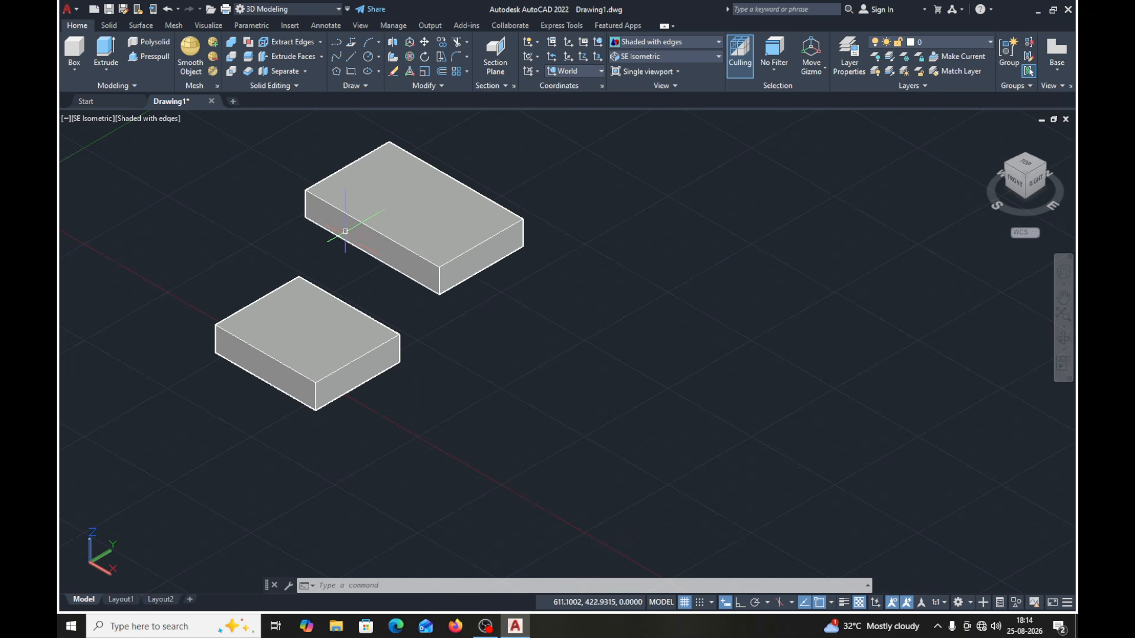
left_click(602, 72)
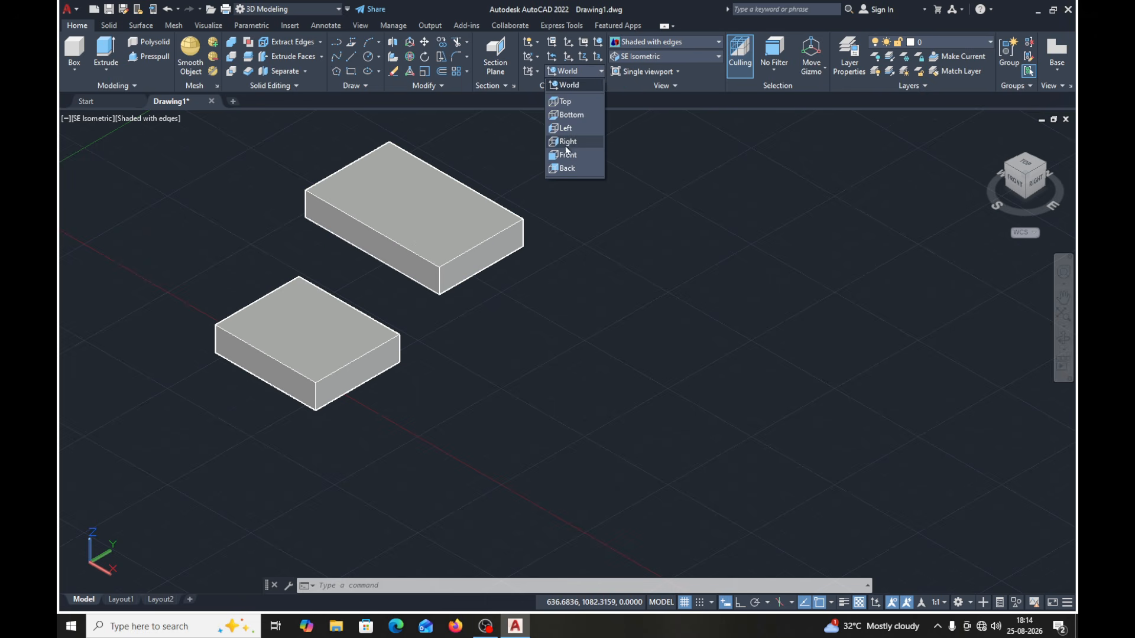
left_click(657, 105)
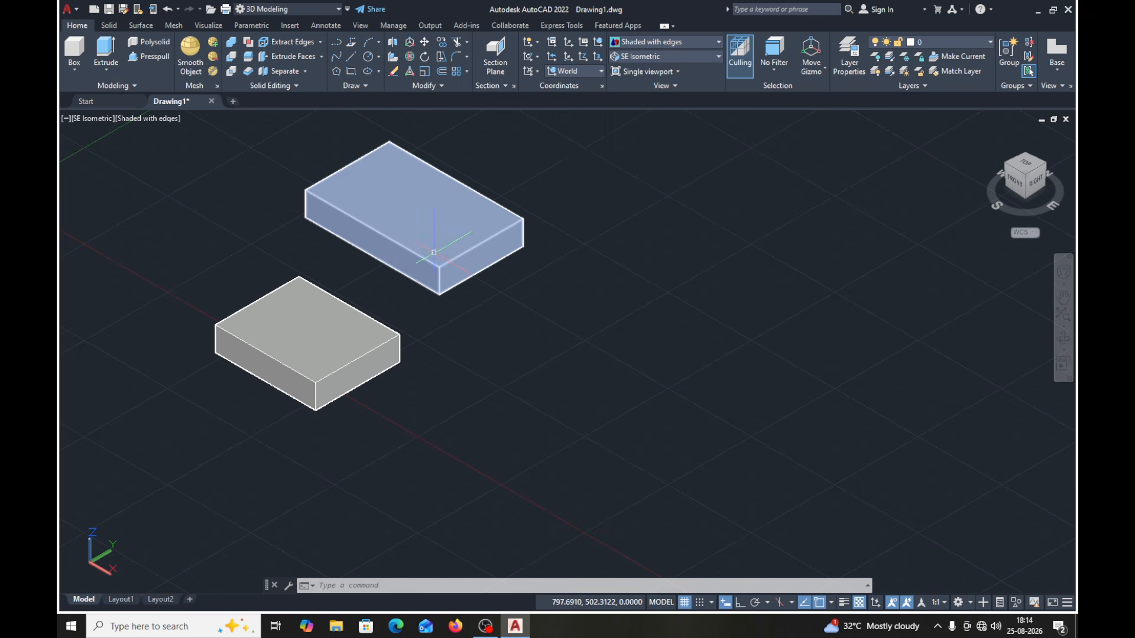
left_click(601, 72)
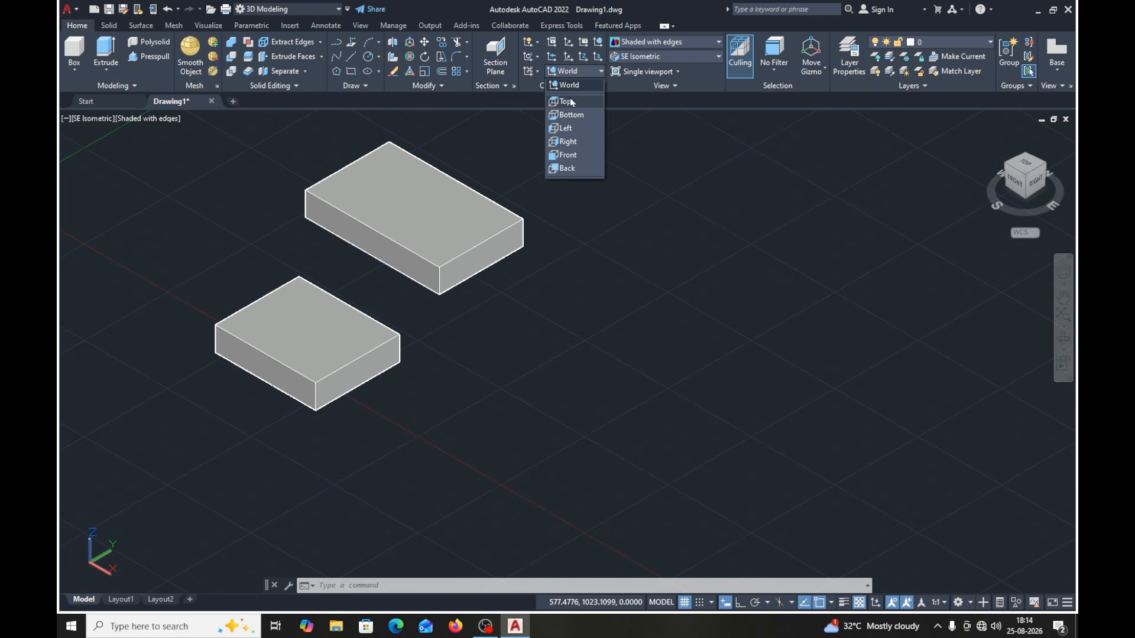
left_click(629, 104)
middle_click_drag(599, 226, 479, 234)
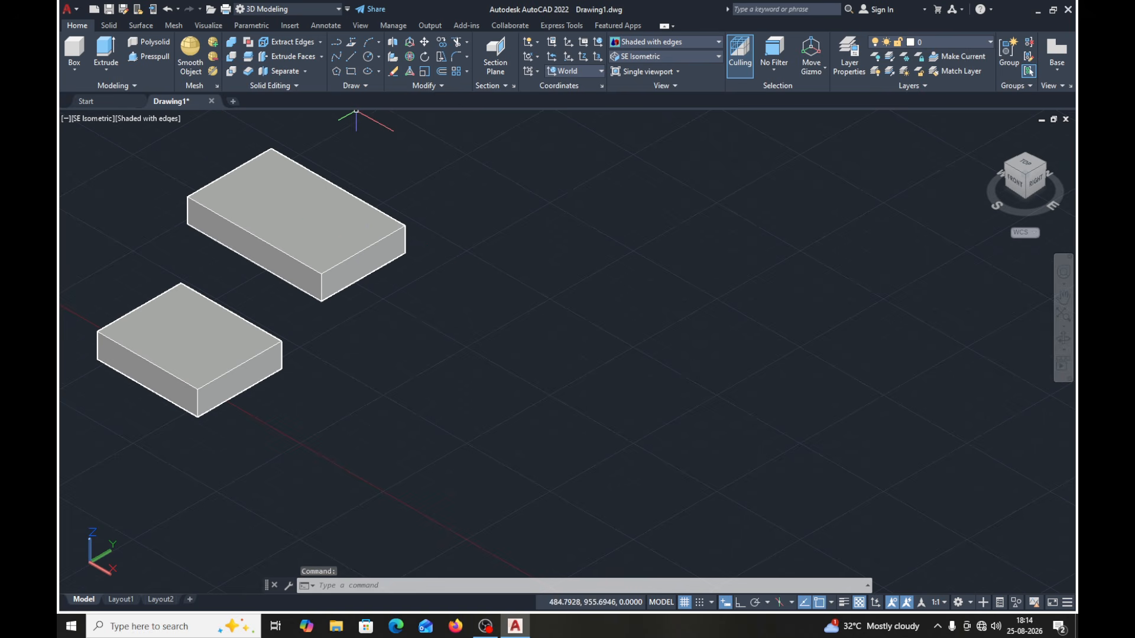
left_click(350, 72)
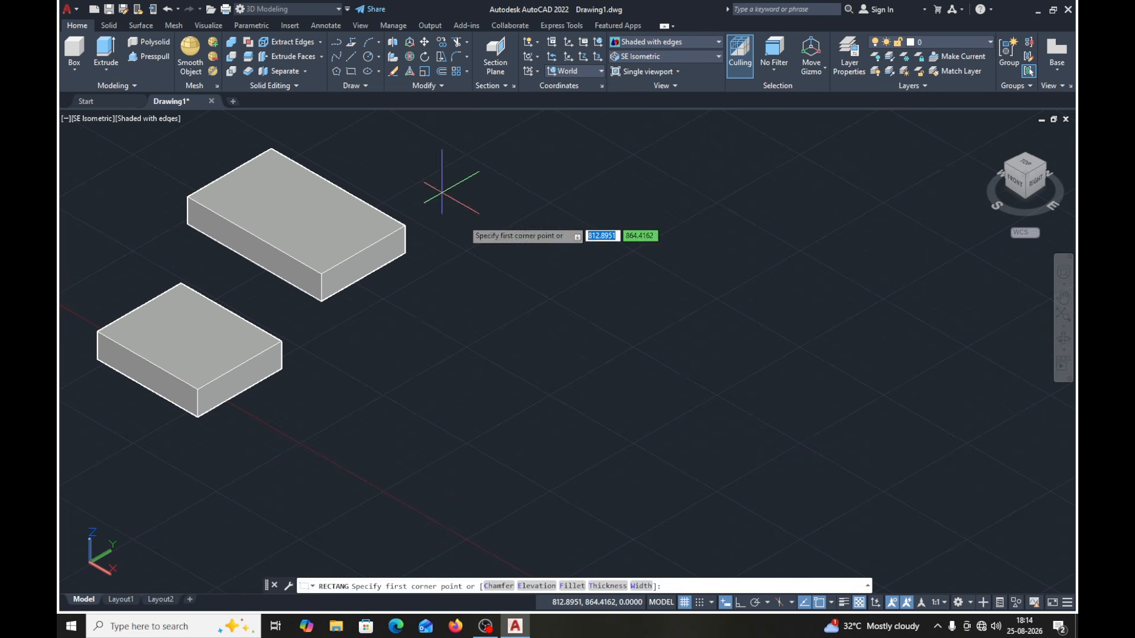
left_click(462, 370)
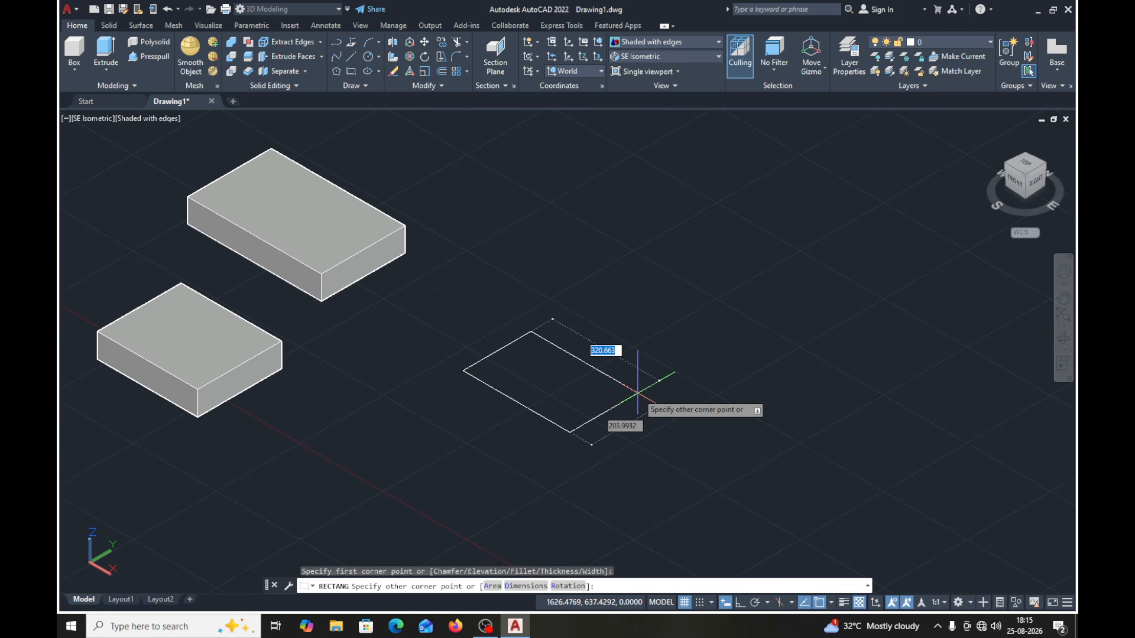
type("300")
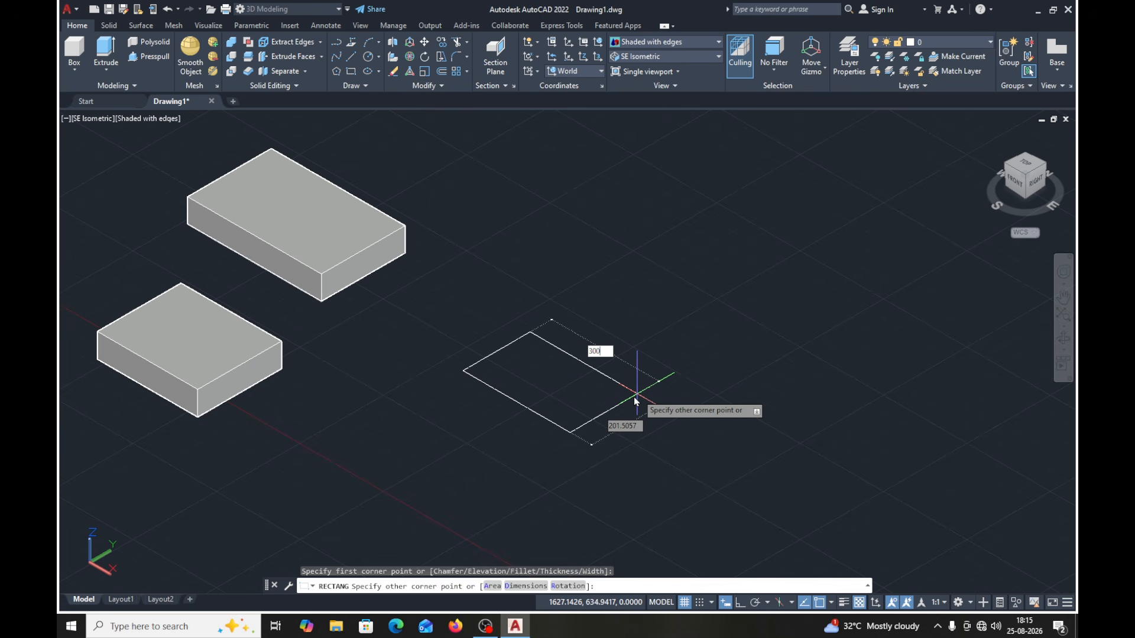
key("Return")
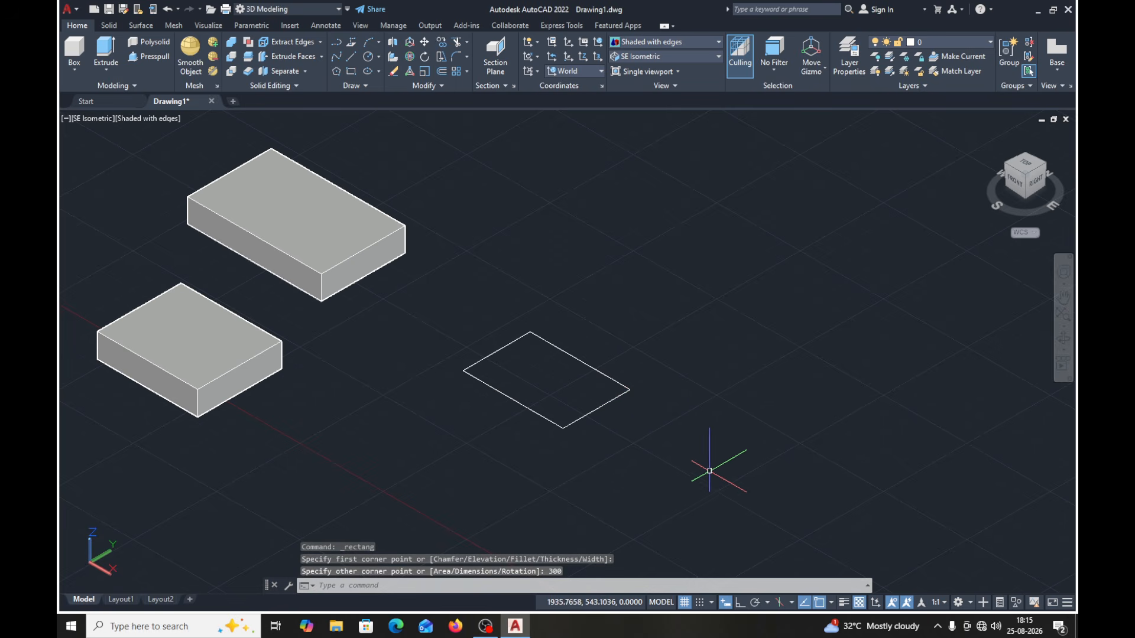
key("Escape")
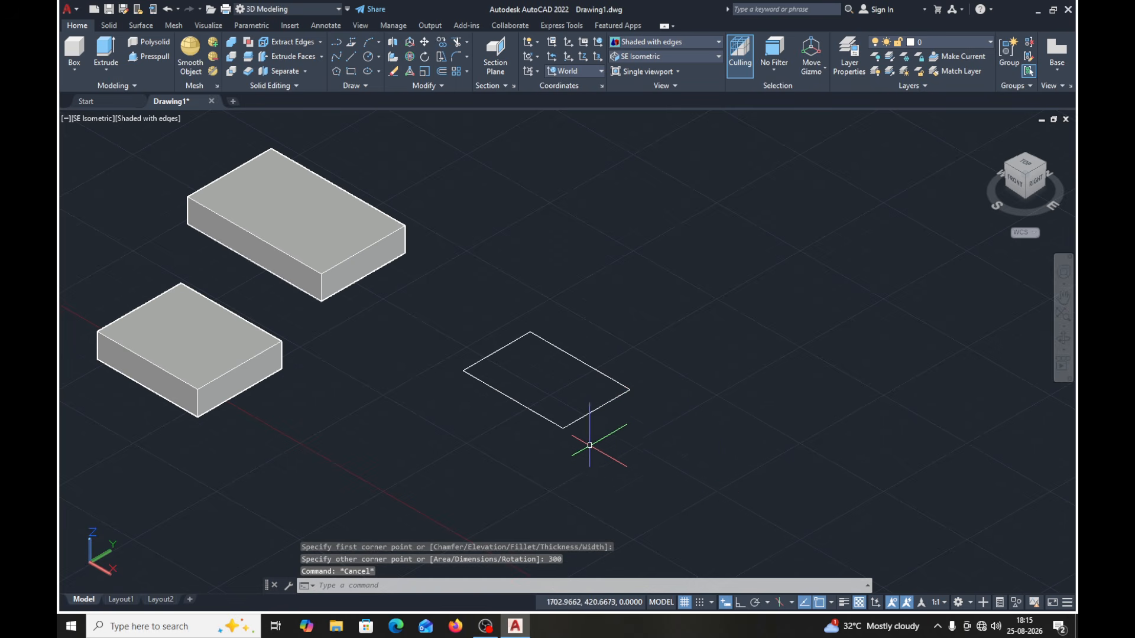
left_click(572, 422)
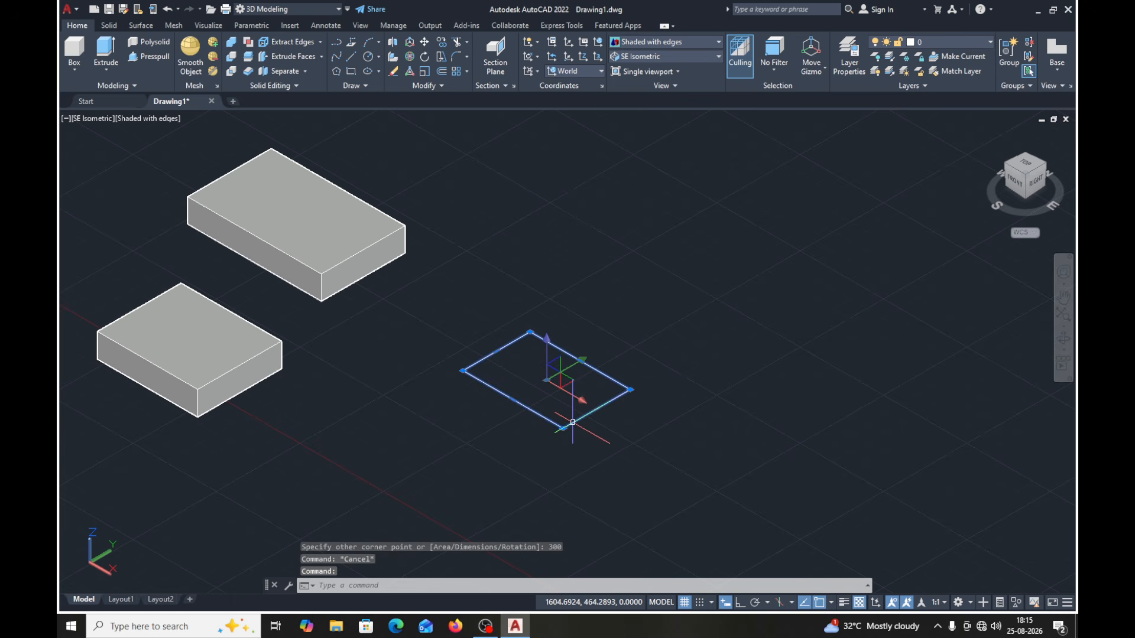
key("Delete")
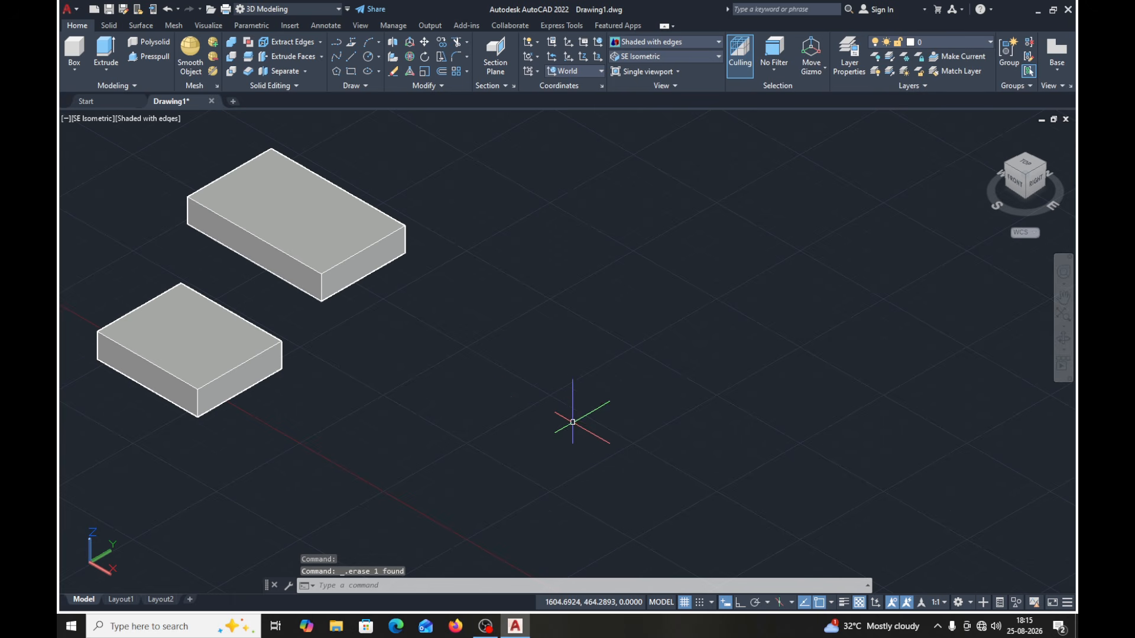
- Draw a 300 by 250 rectangle in the free area away from the two blocks and check that it selects as one object
left_click(354, 74)
left_click(471, 342)
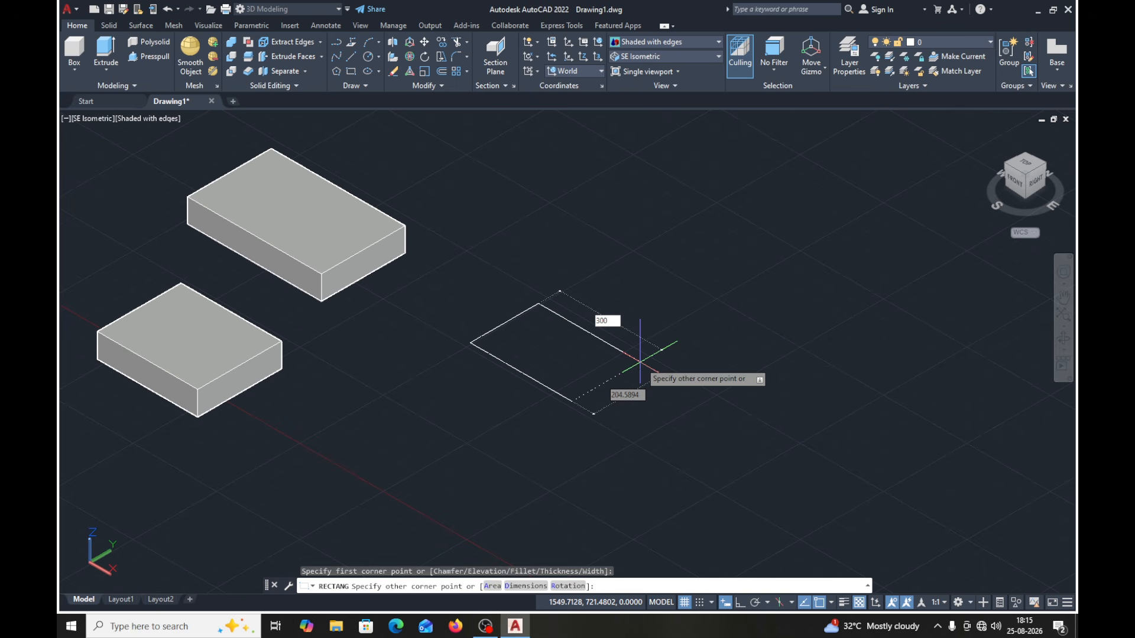
key("Tab")
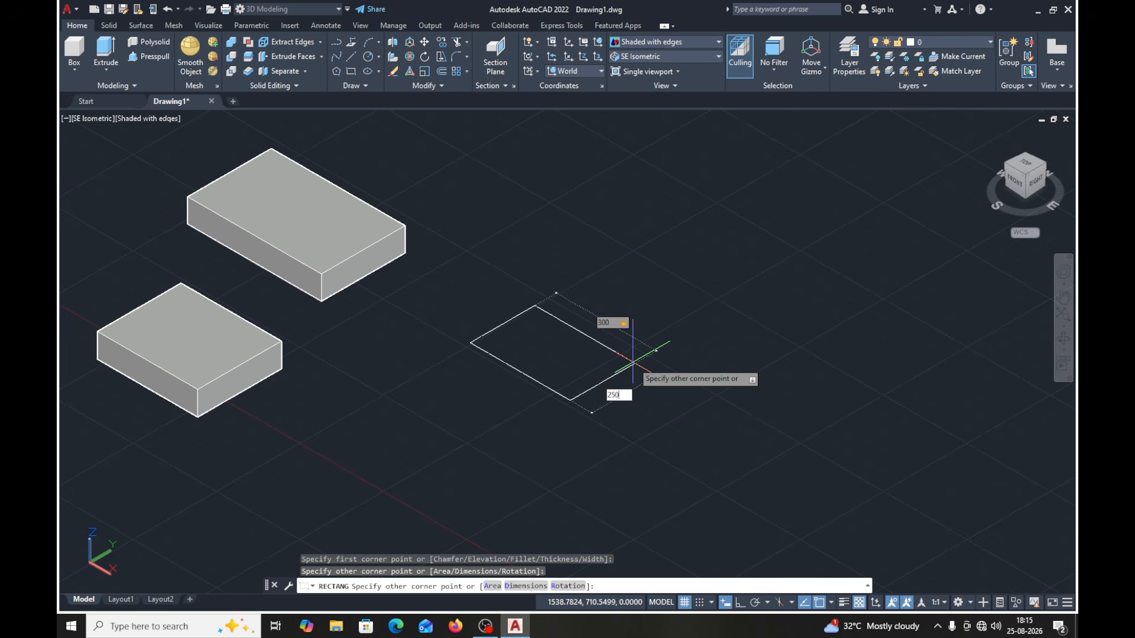
type("250")
key("Return")
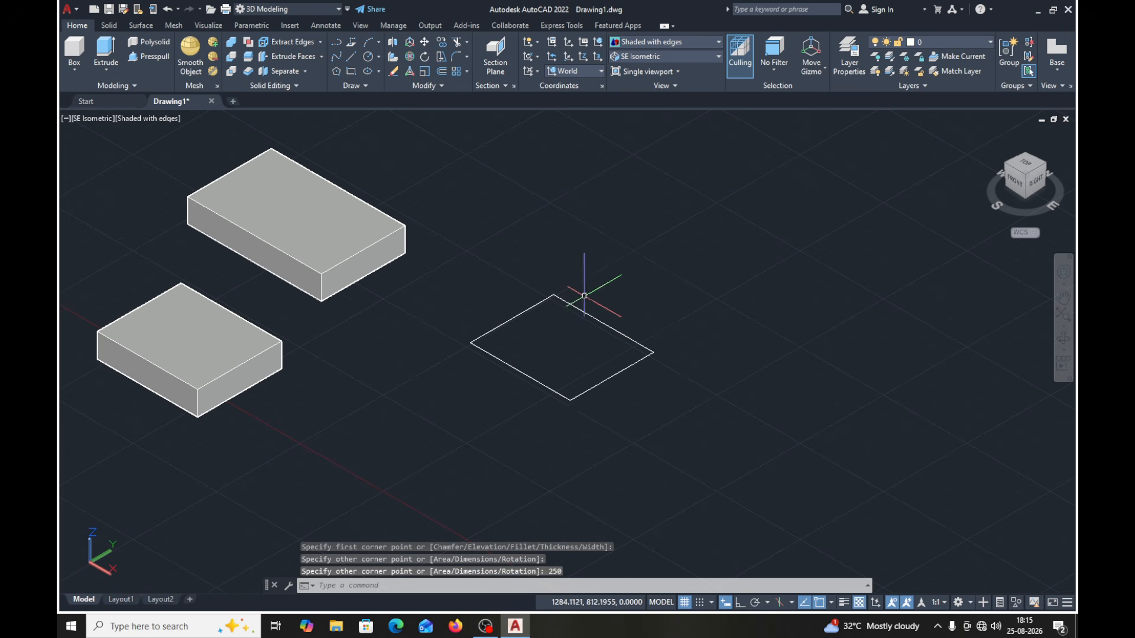
left_click(541, 384)
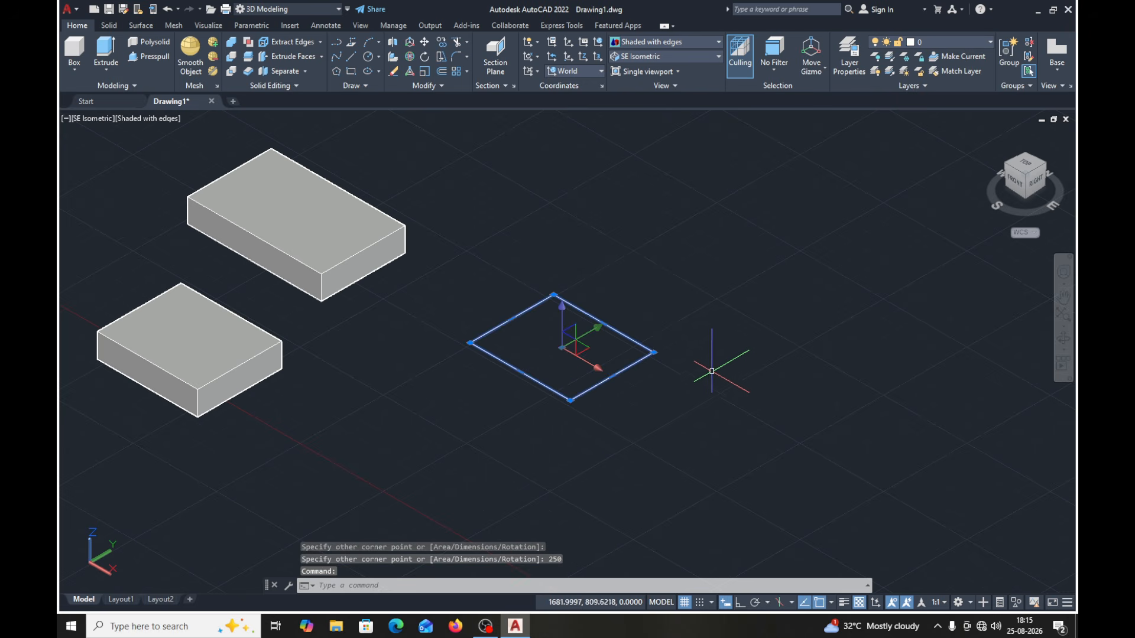
key("Escape")
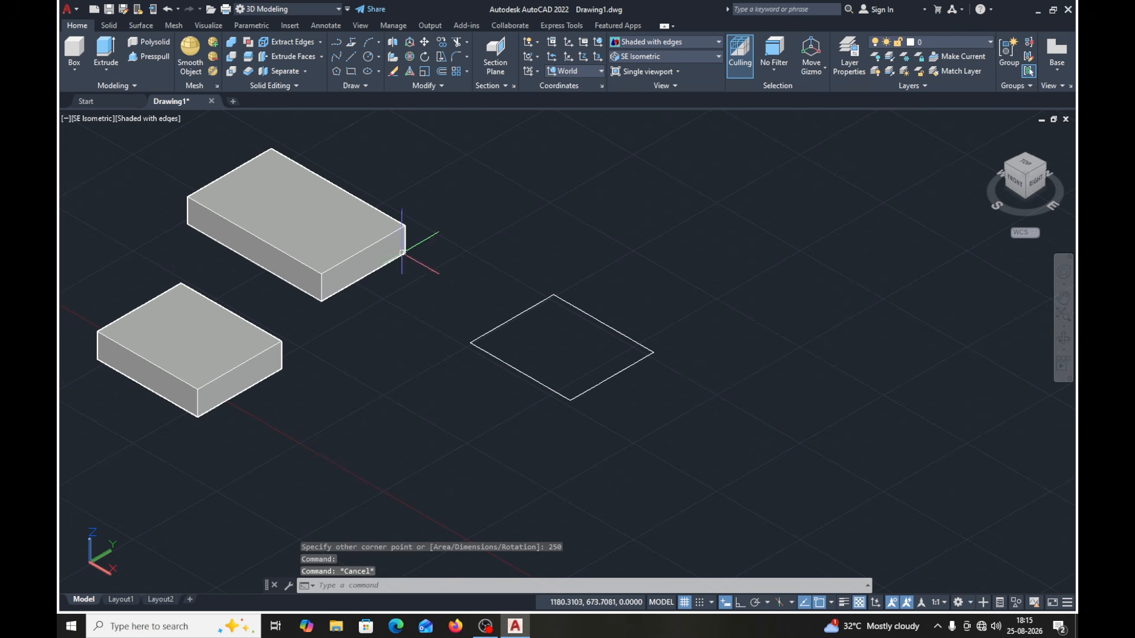
- Extrude the new 300 by 250 rectangle as a solid with a taper angle of 15 degrees and a height of 70
left_click(104, 54)
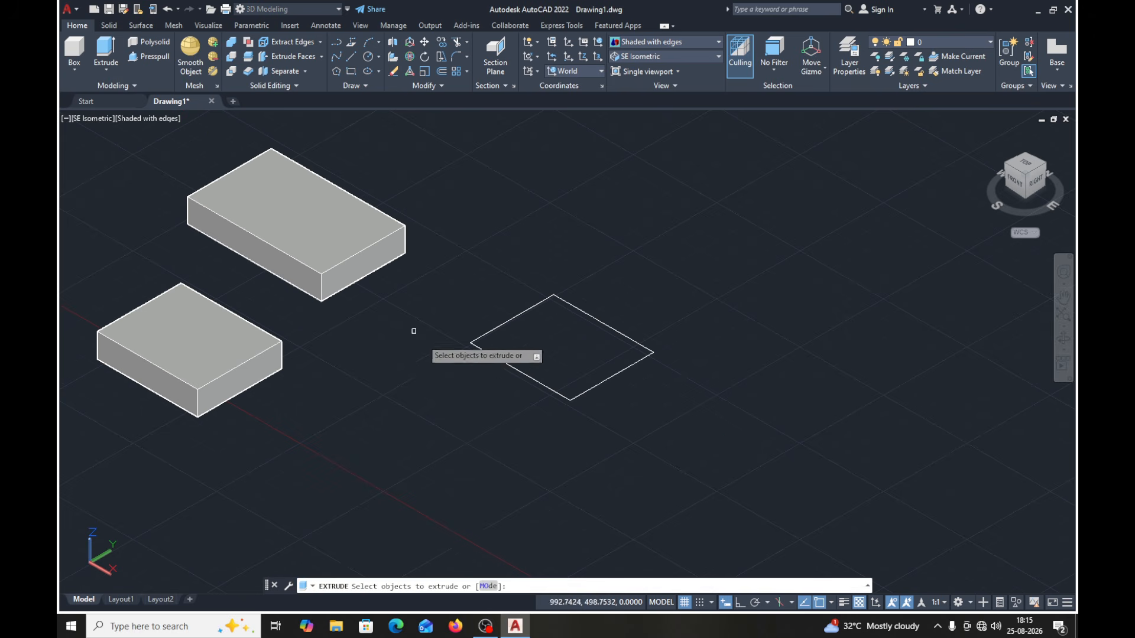
left_click(531, 377)
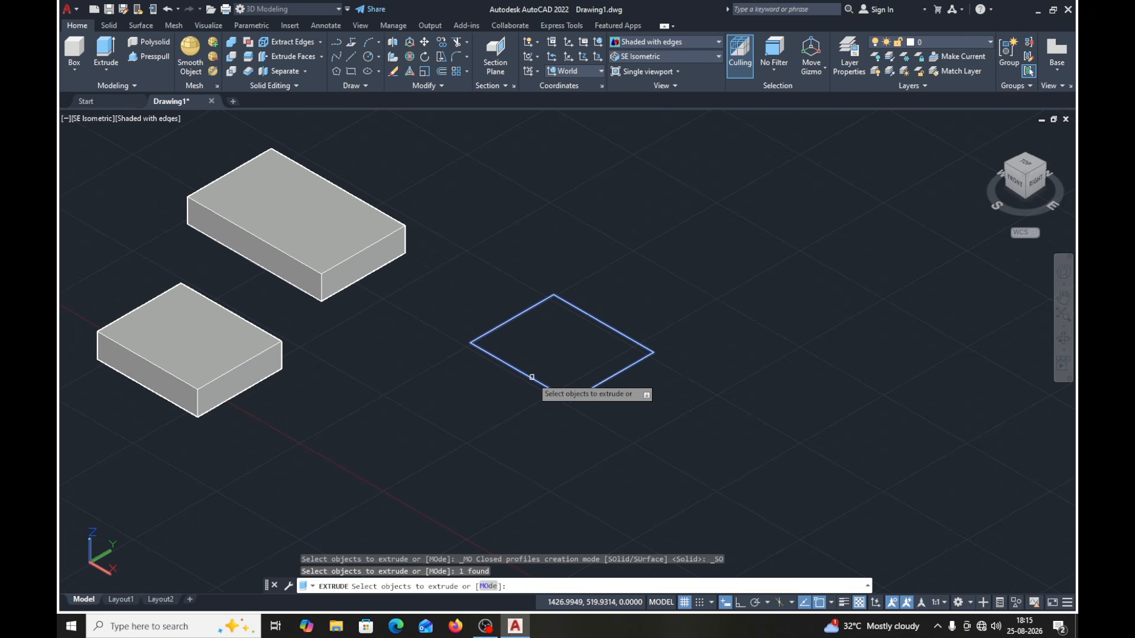
key("Return")
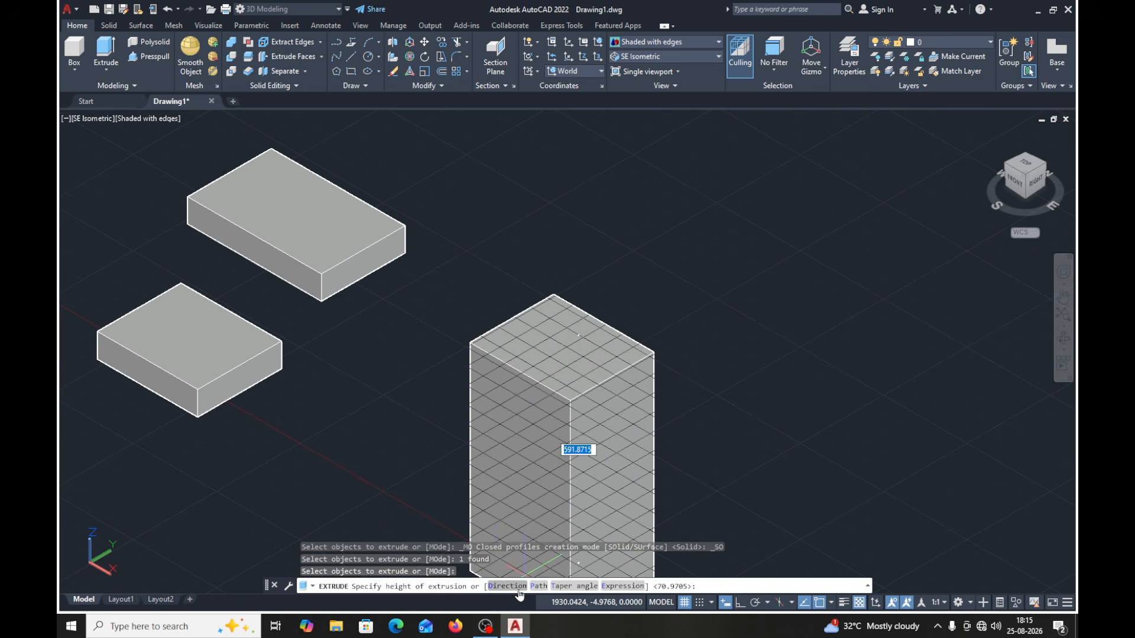
left_click(566, 585)
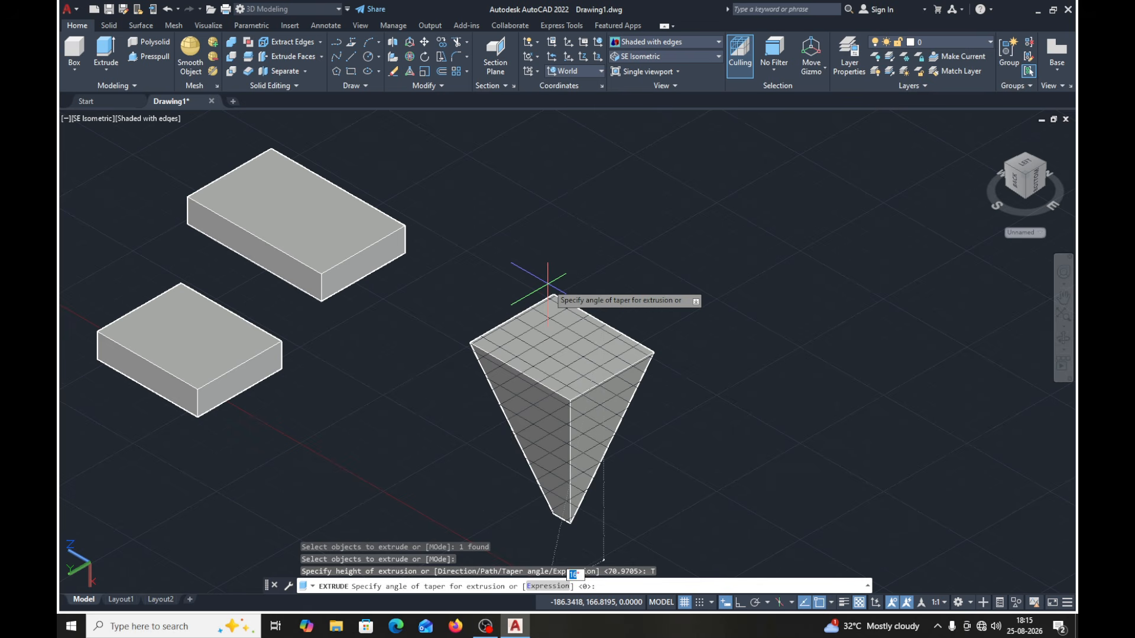
type("1")
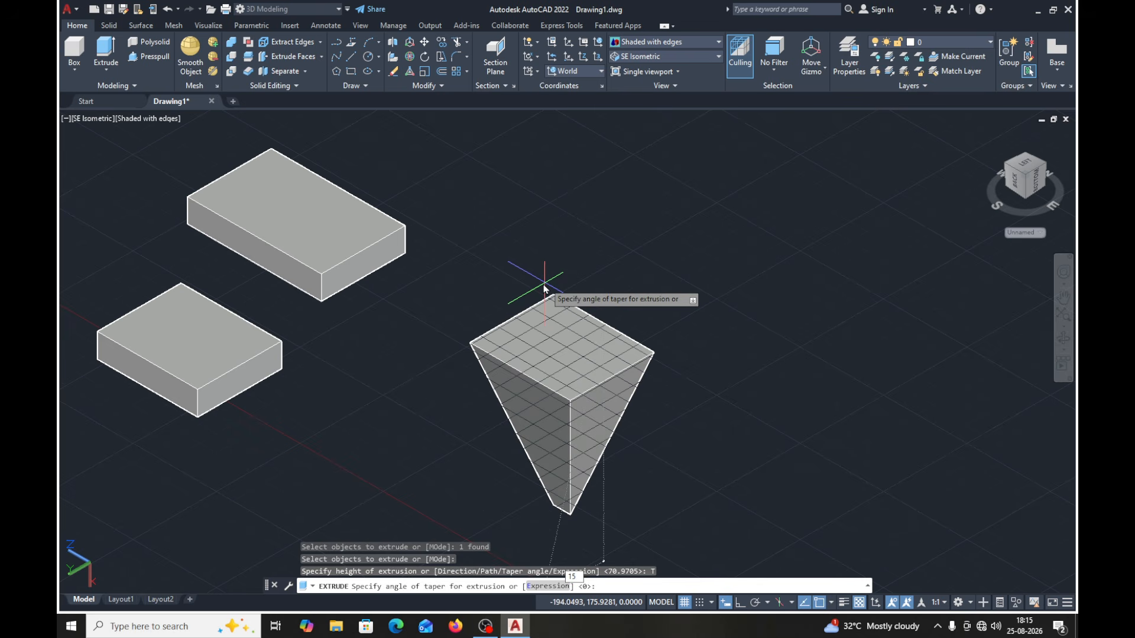
key("Return")
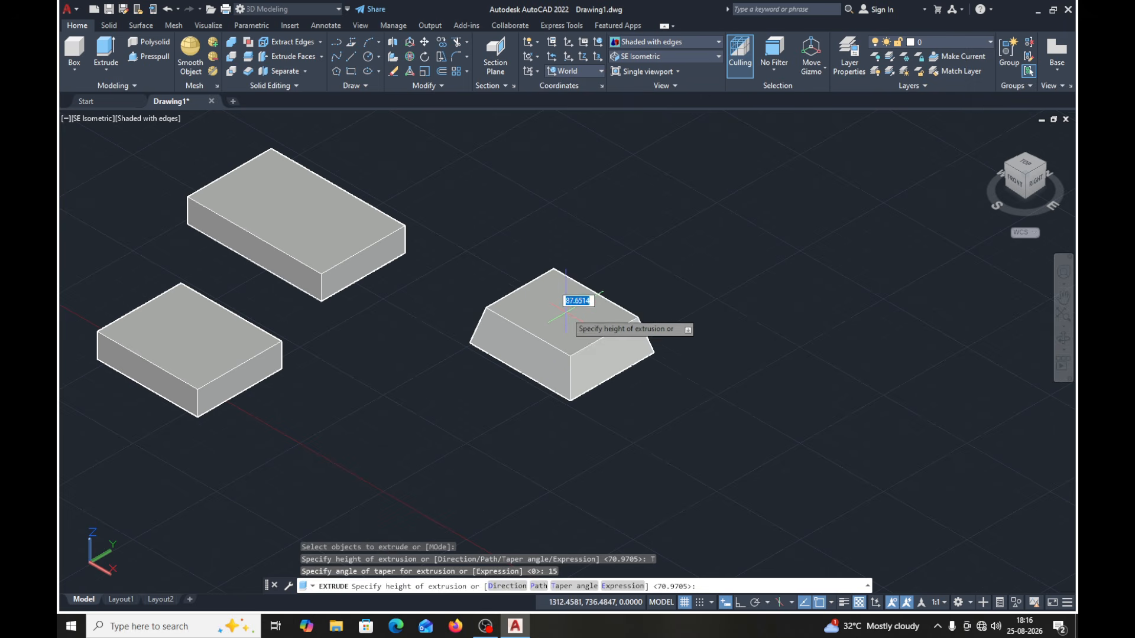
type("70")
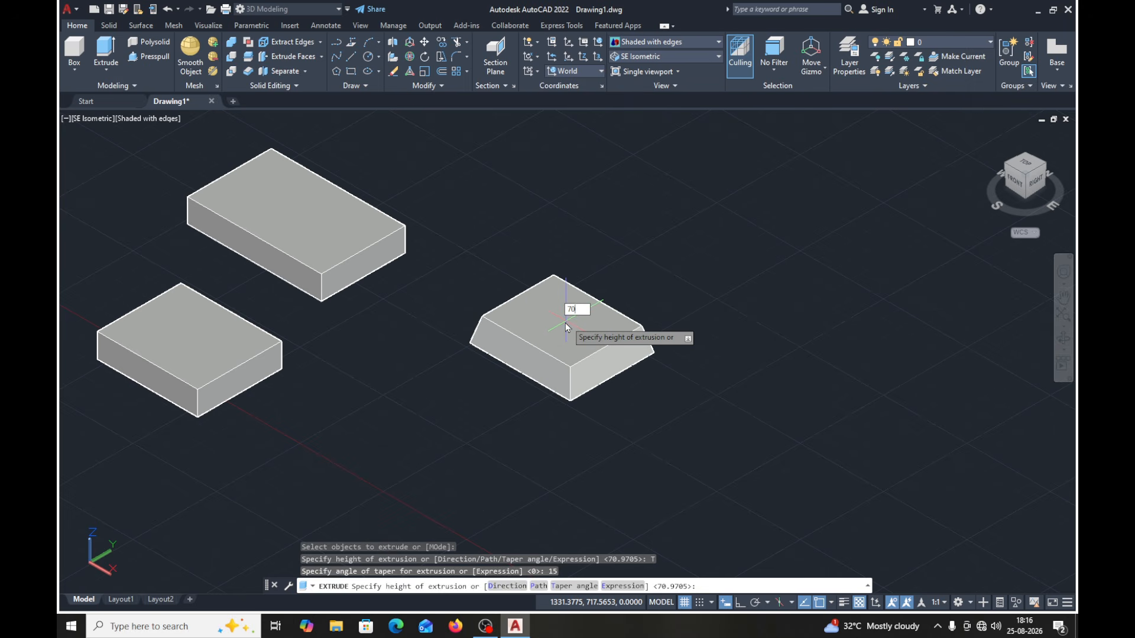
key("Return")
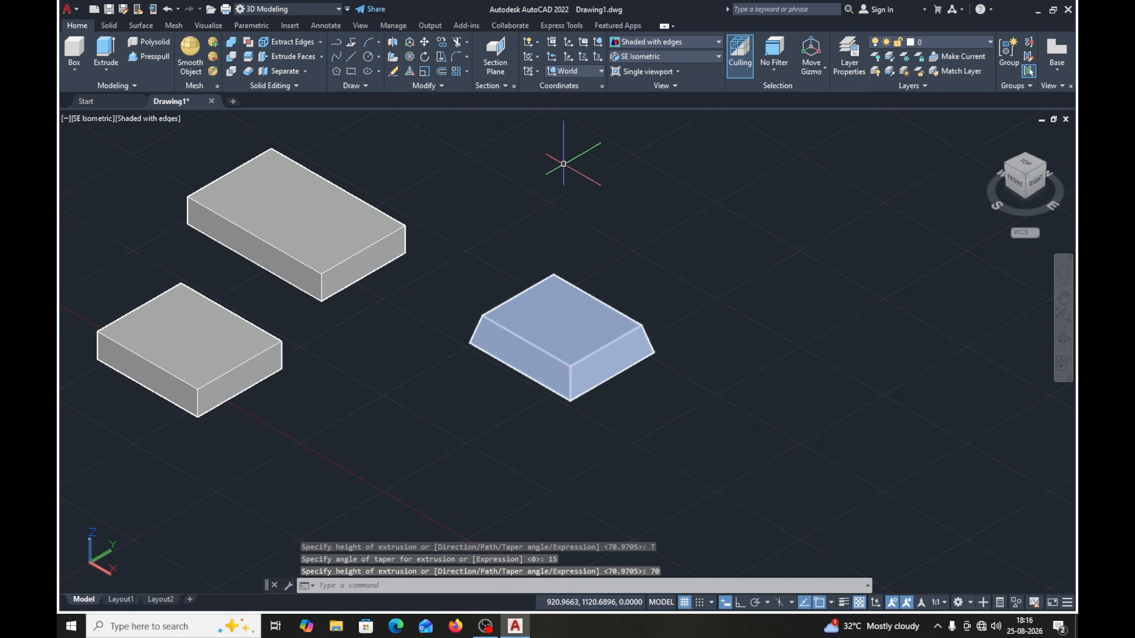
- Examine the tapered solid and the two blocks in the Top view
left_click(718, 56)
left_click(650, 153)
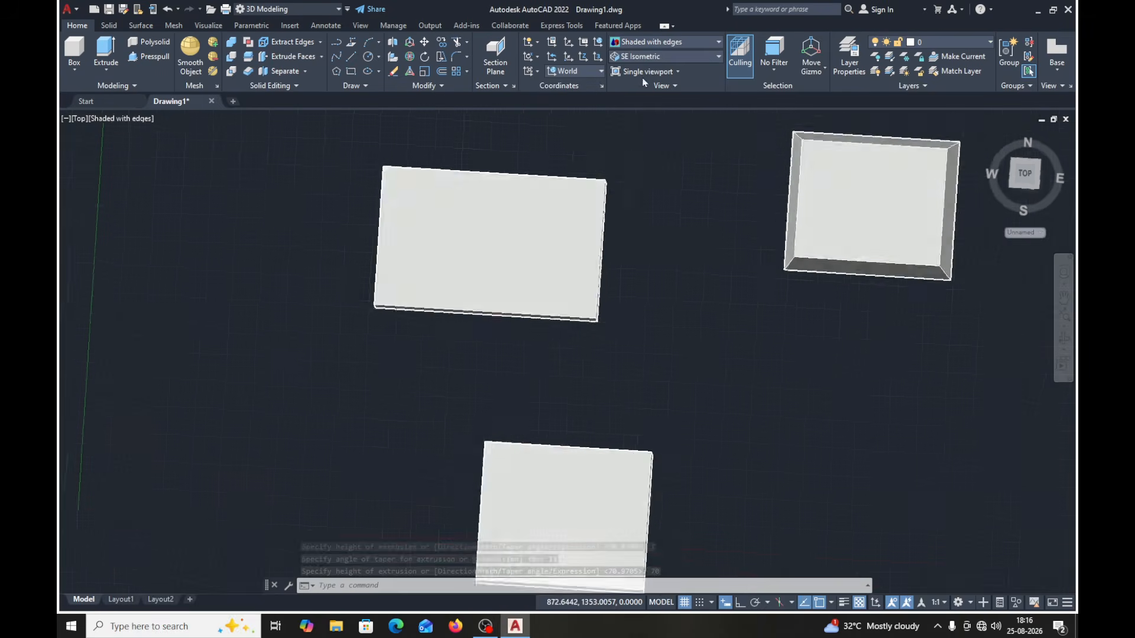
middle_click_drag(853, 322, 713, 422)
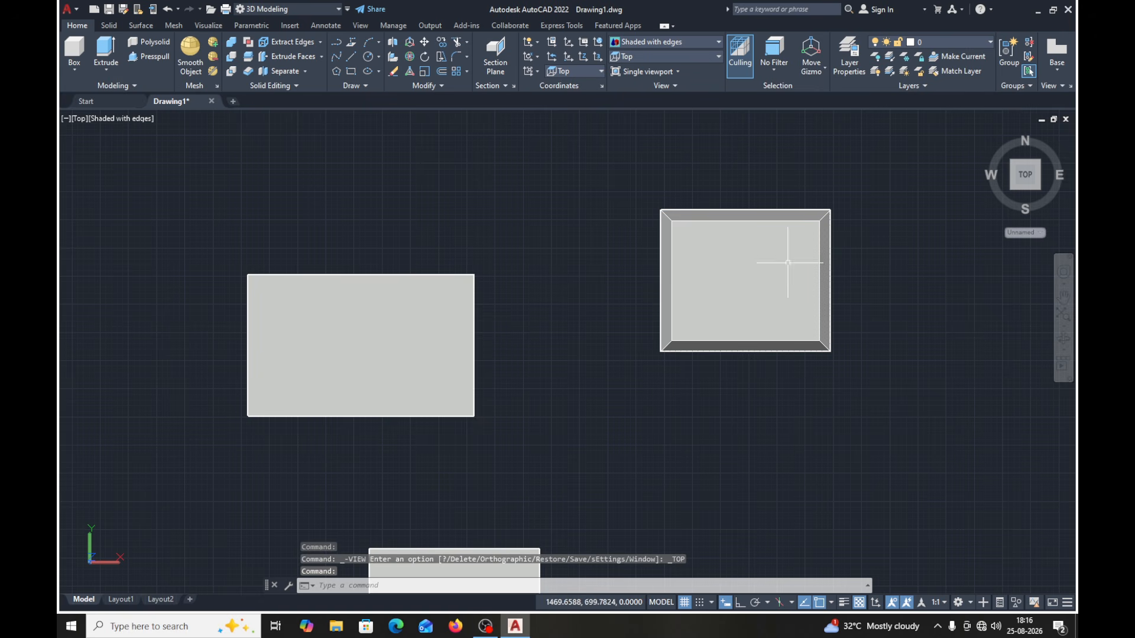
scroll(546, 371, "down", 6)
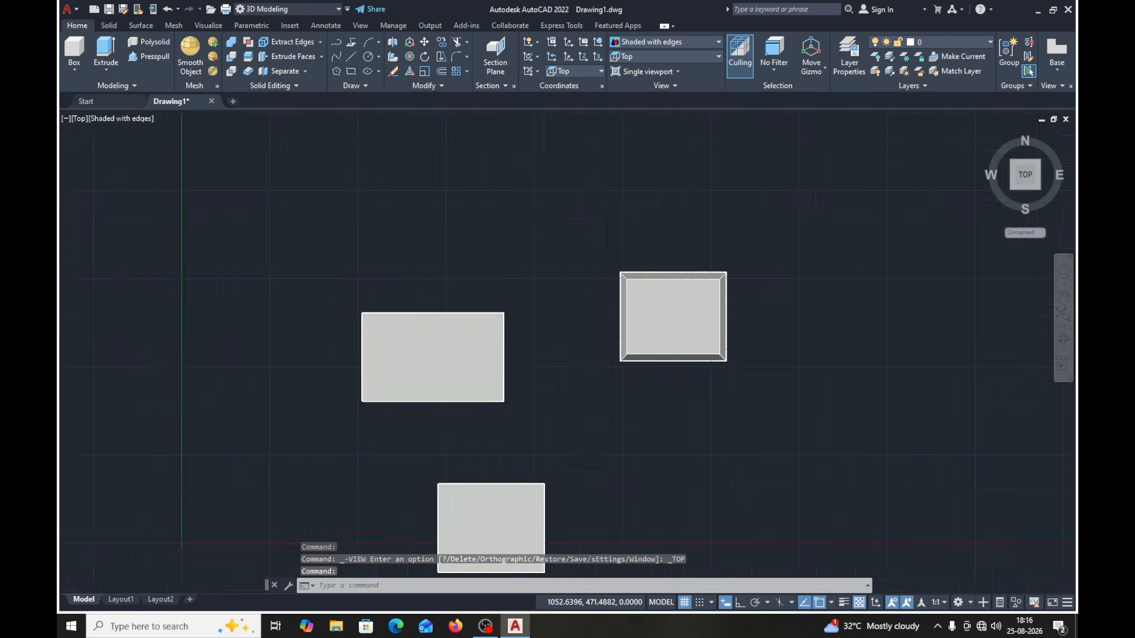
middle_click_drag(547, 373, 384, 243)
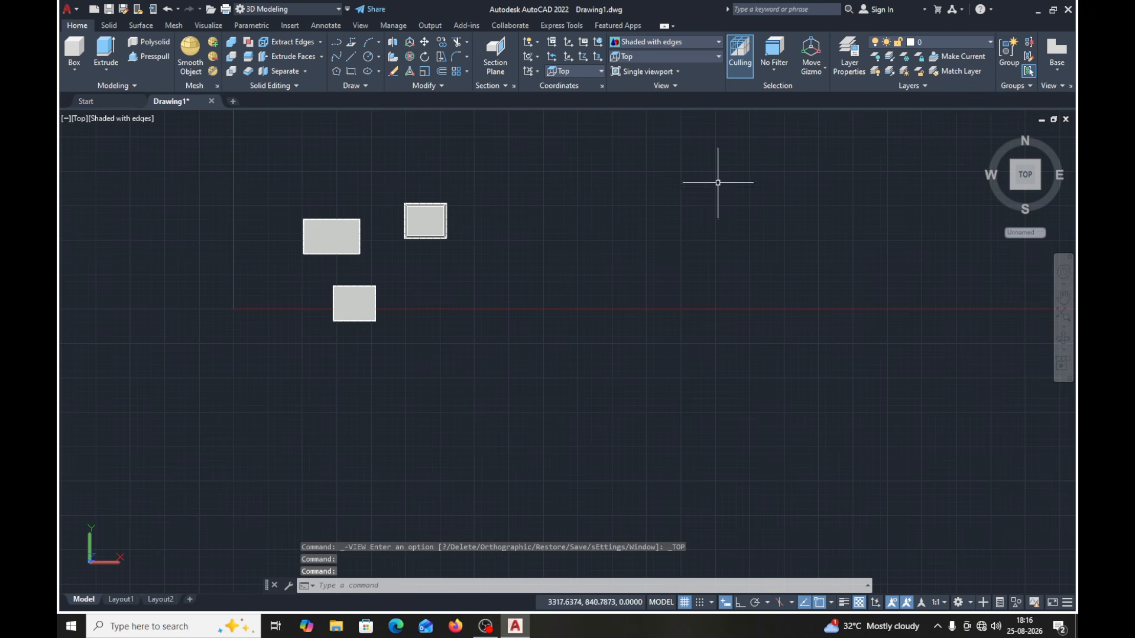
- Return the model to the SE Isometric view and set the coordinate system to World
left_click(669, 56)
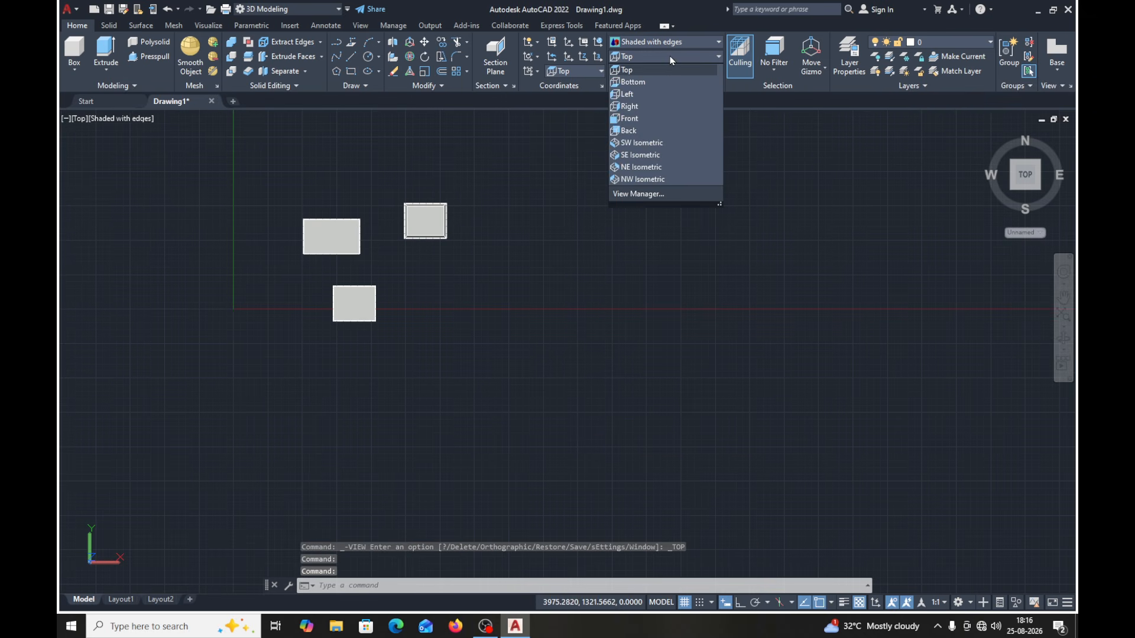
left_click(635, 154)
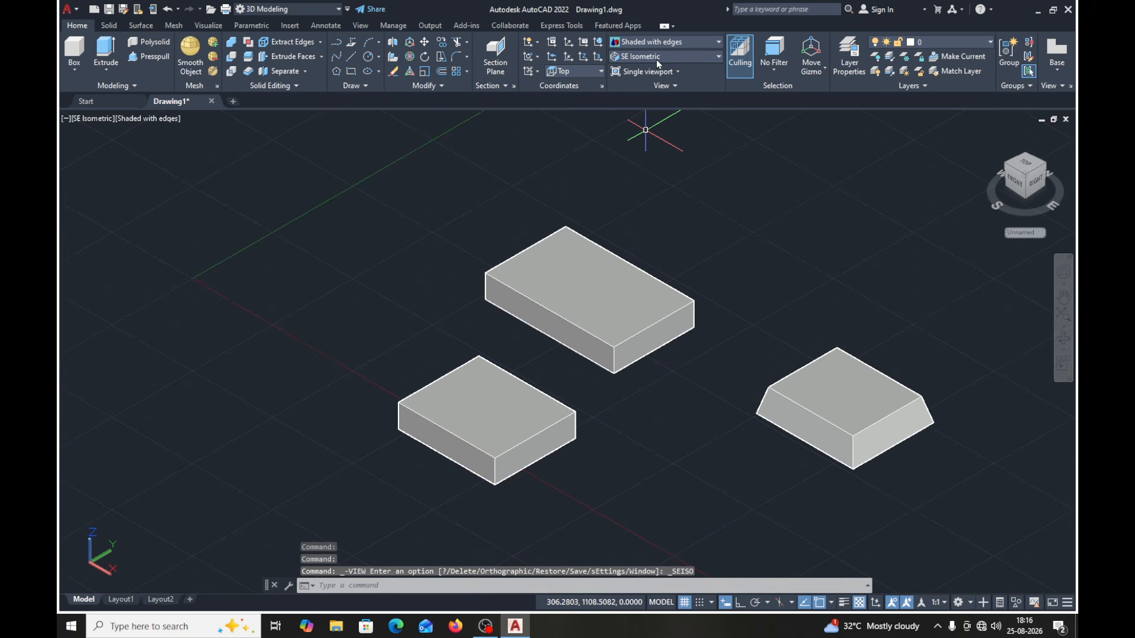
left_click(601, 72)
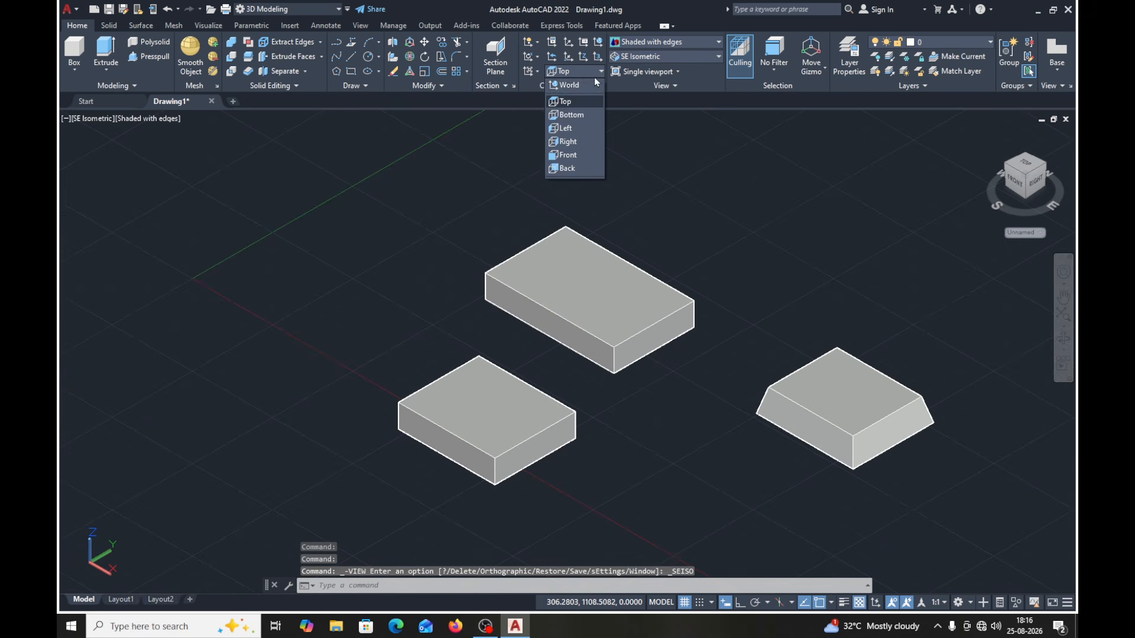
left_click(577, 89)
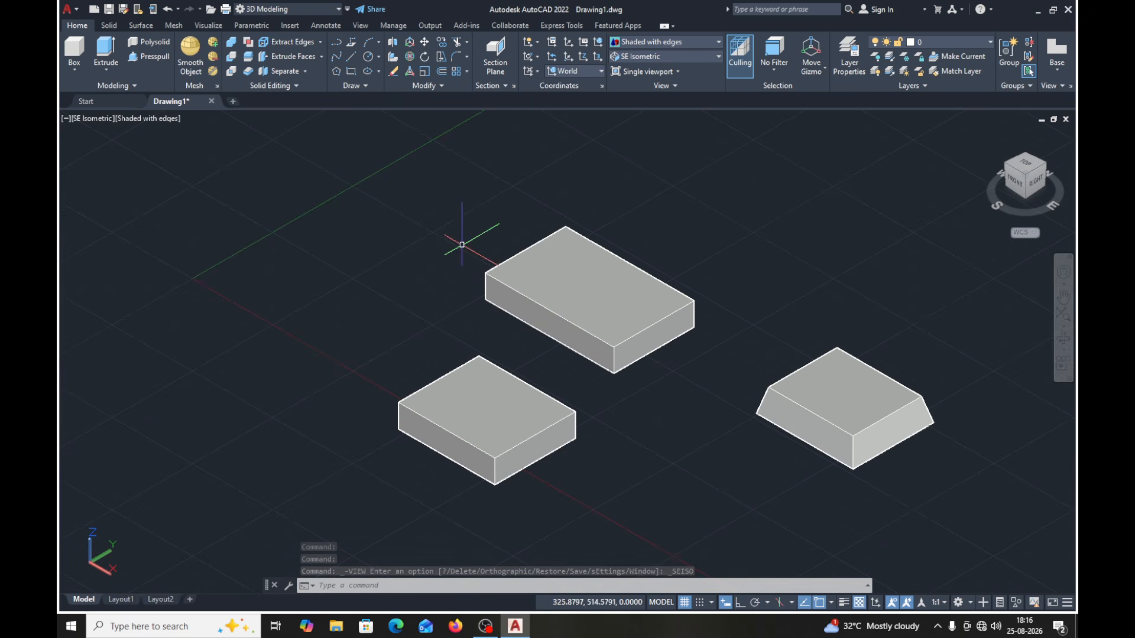
middle_click_drag(765, 312, 600, 296)
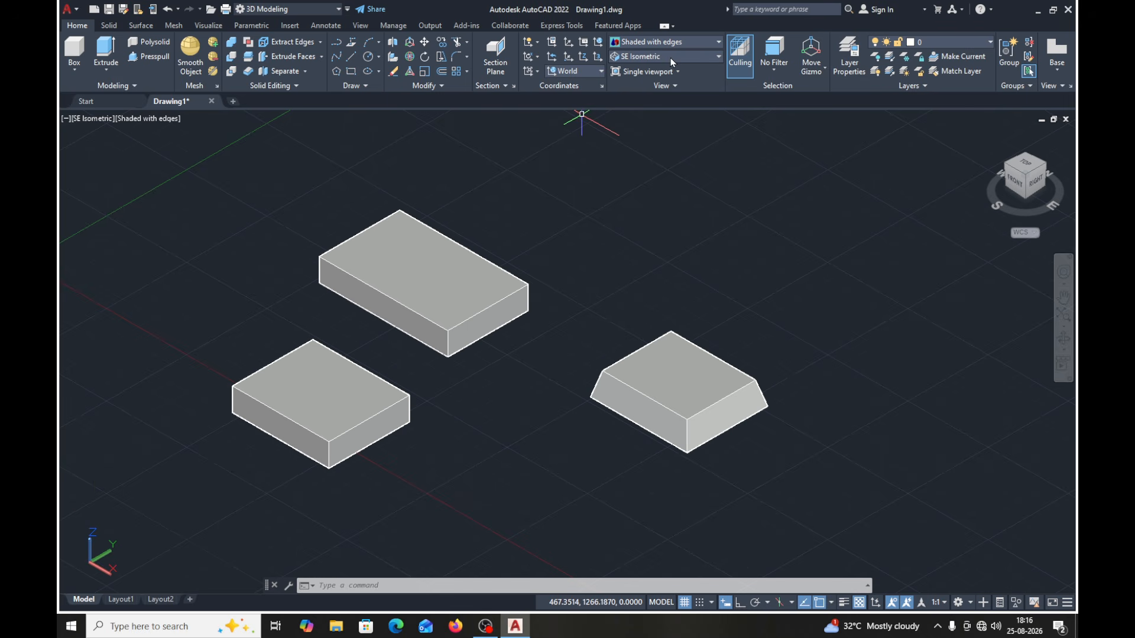
- Draw a 300 by 200 rectangle in the free area in front of the solids and check that it selects as one object
middle_click_drag(763, 215, 785, 168)
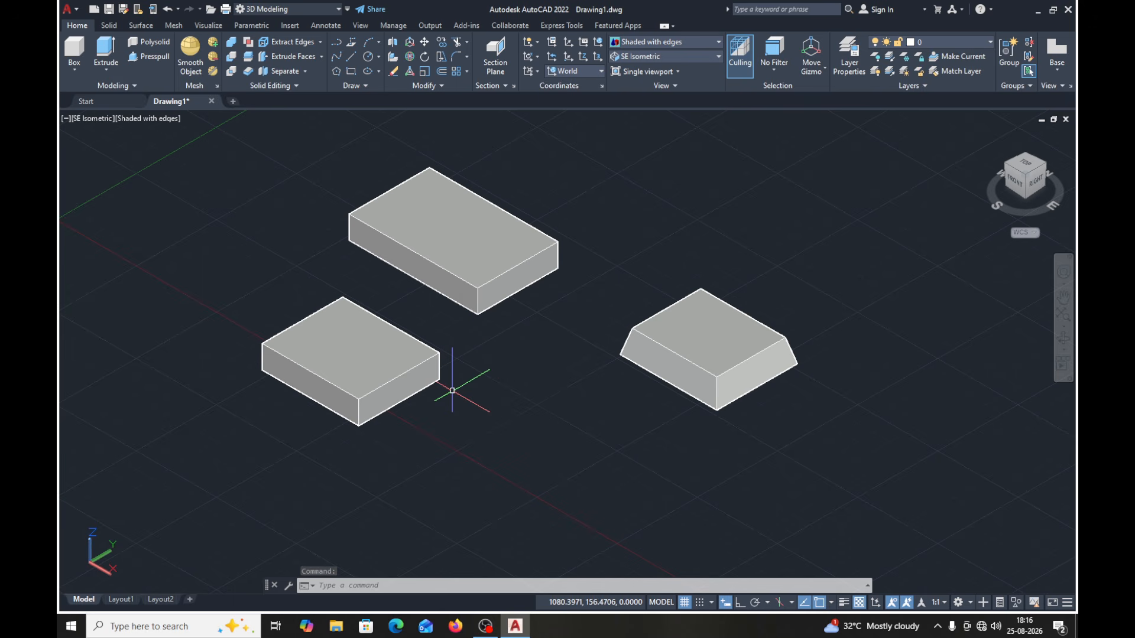
middle_click_drag(452, 391, 329, 299)
left_click(384, 178)
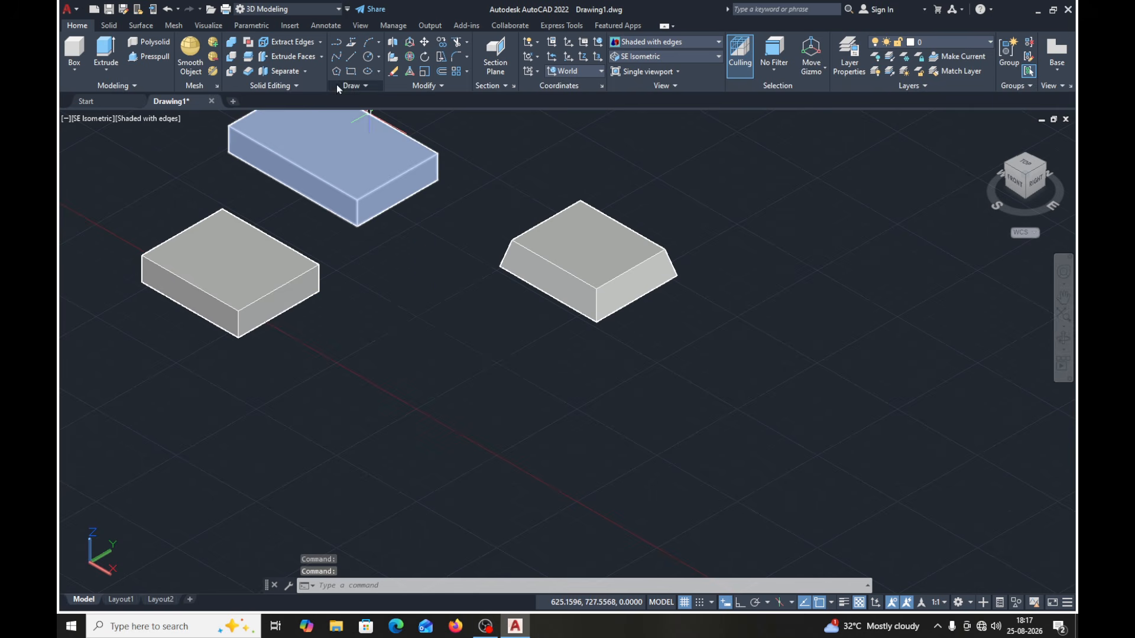
left_click(351, 72)
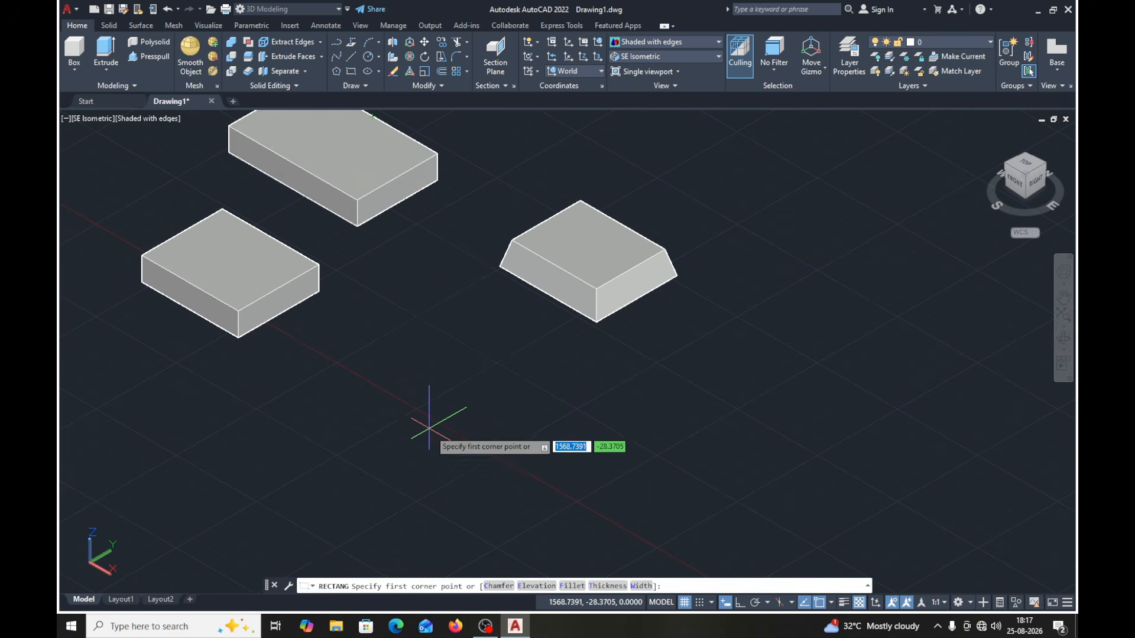
left_click(437, 443)
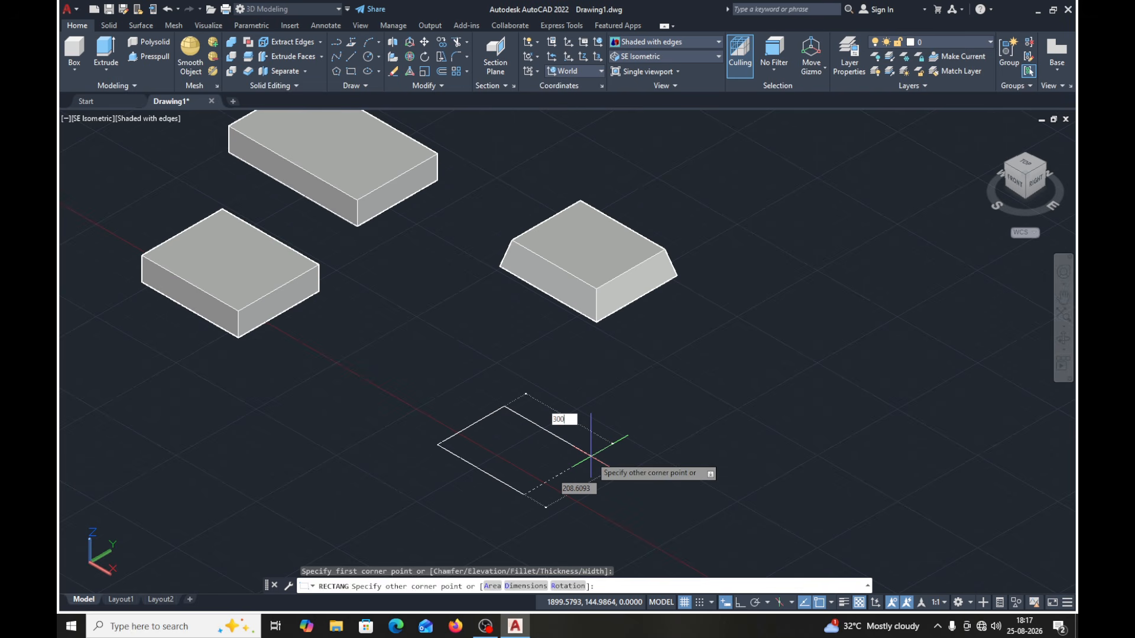
type("300")
key("Tab")
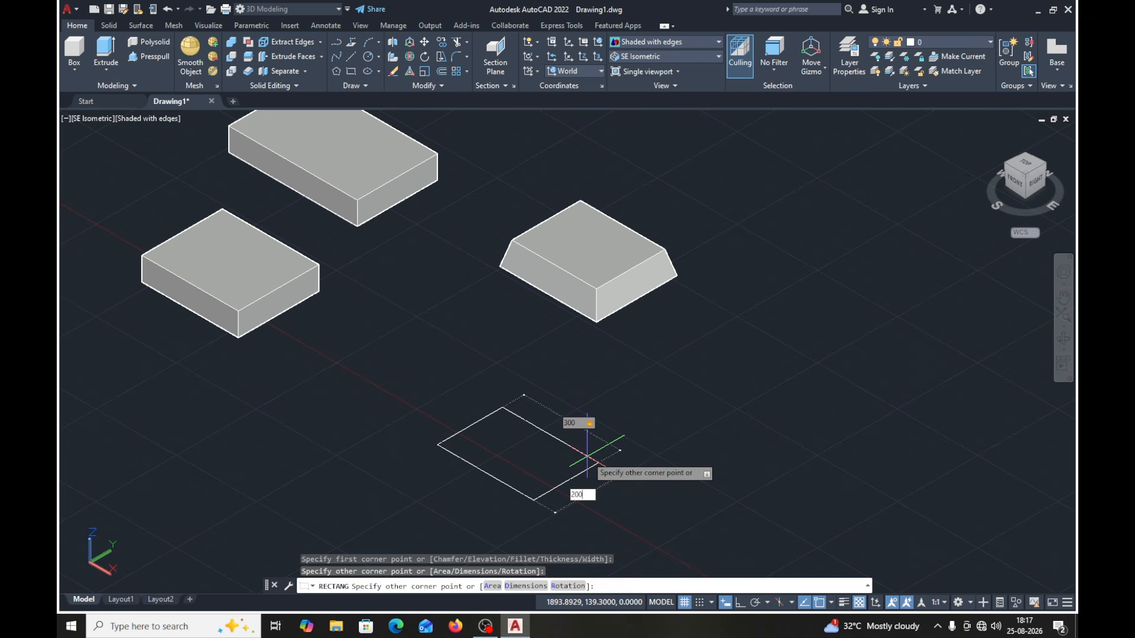
key("Return")
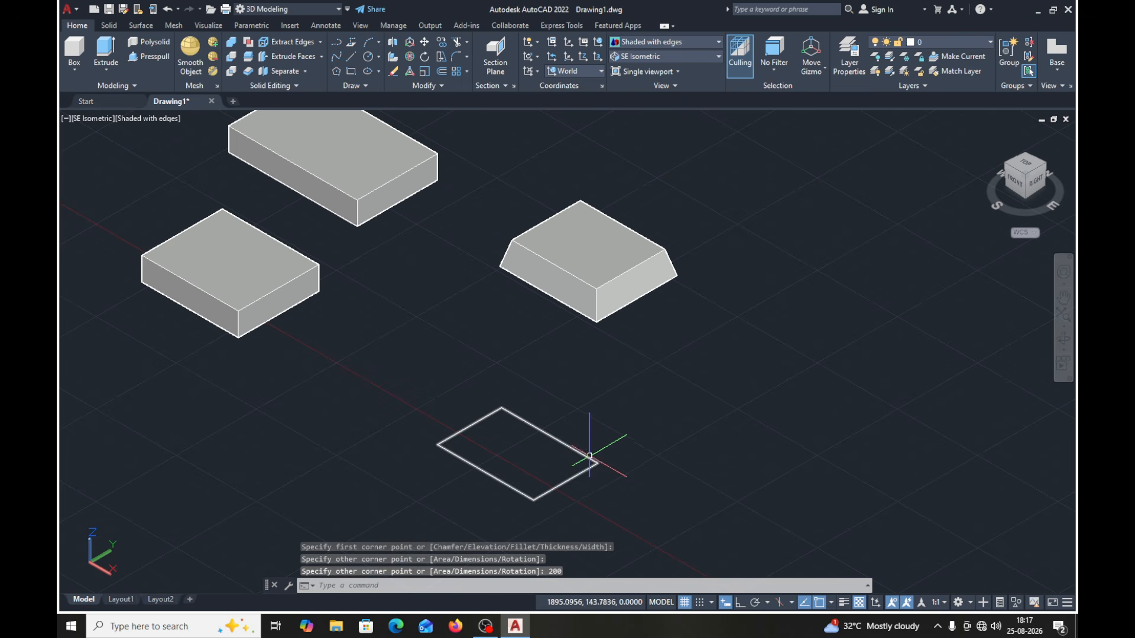
left_click(513, 490)
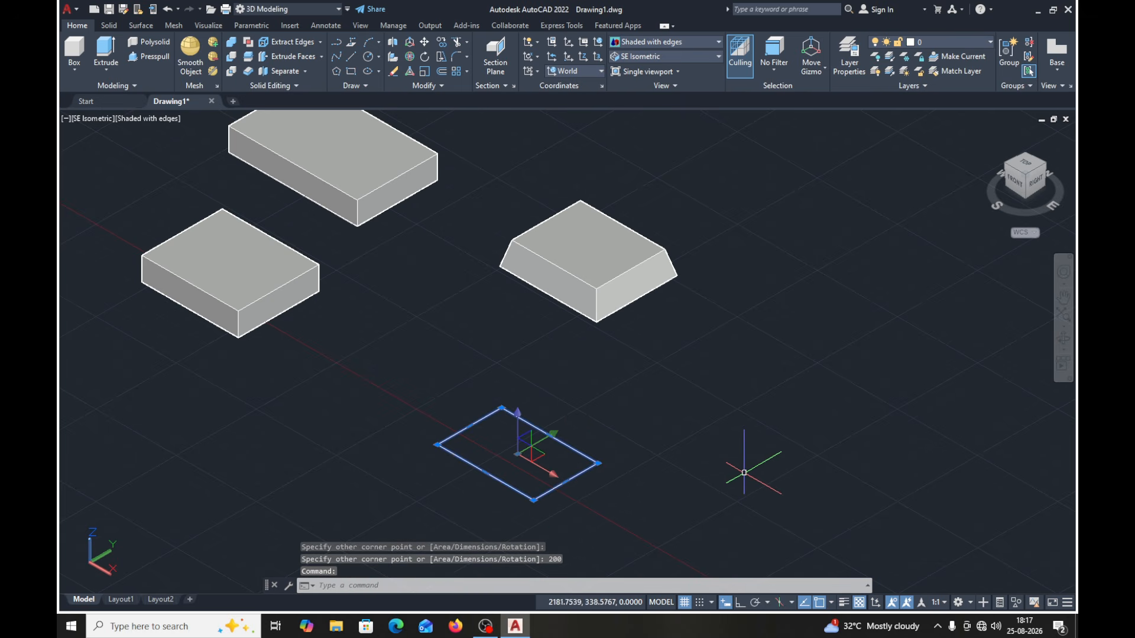
key("Escape")
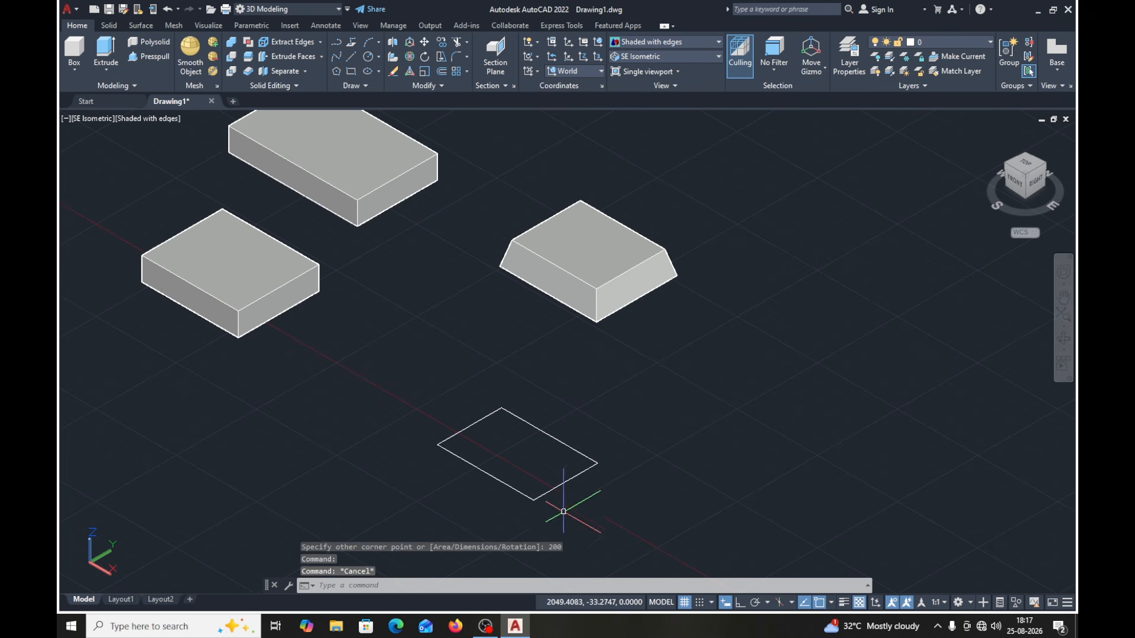
left_click(107, 52)
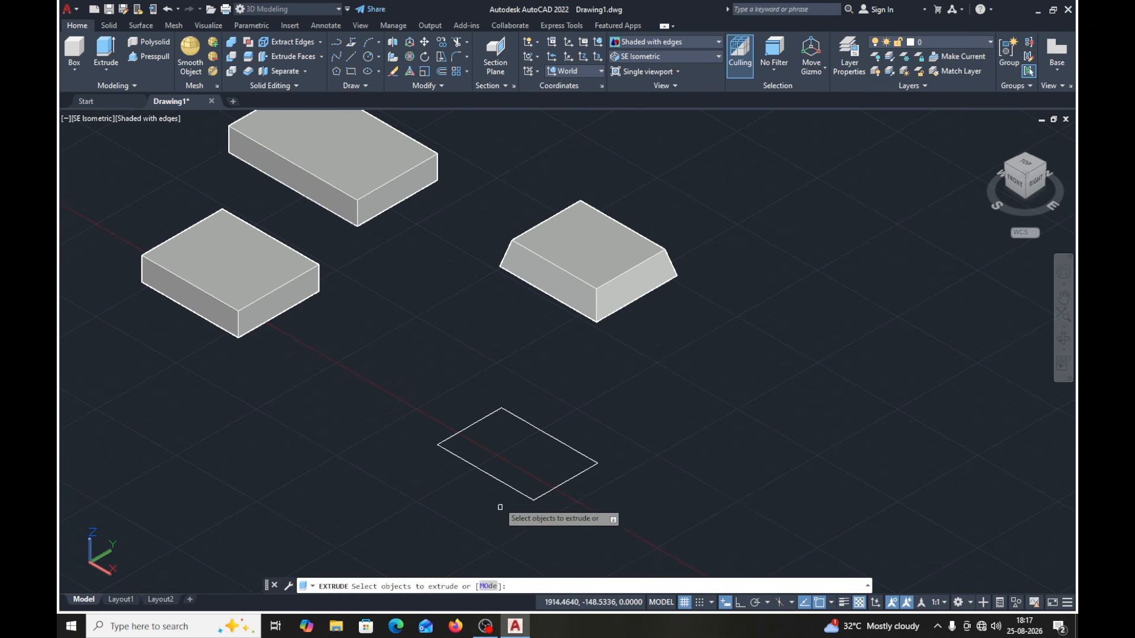
left_click(498, 477)
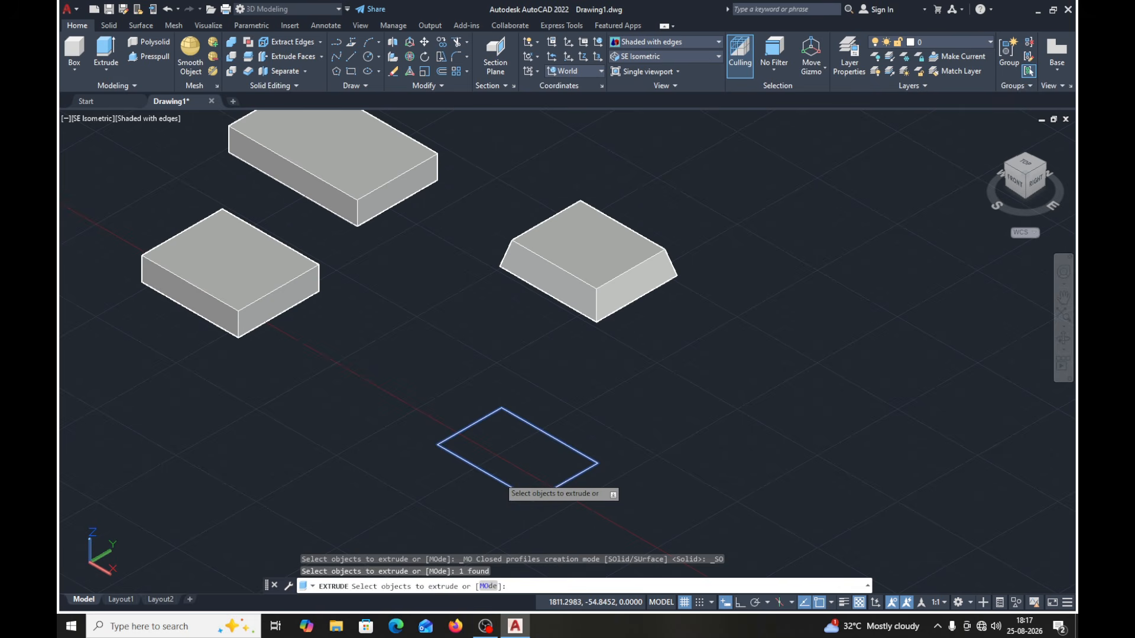
key("Return")
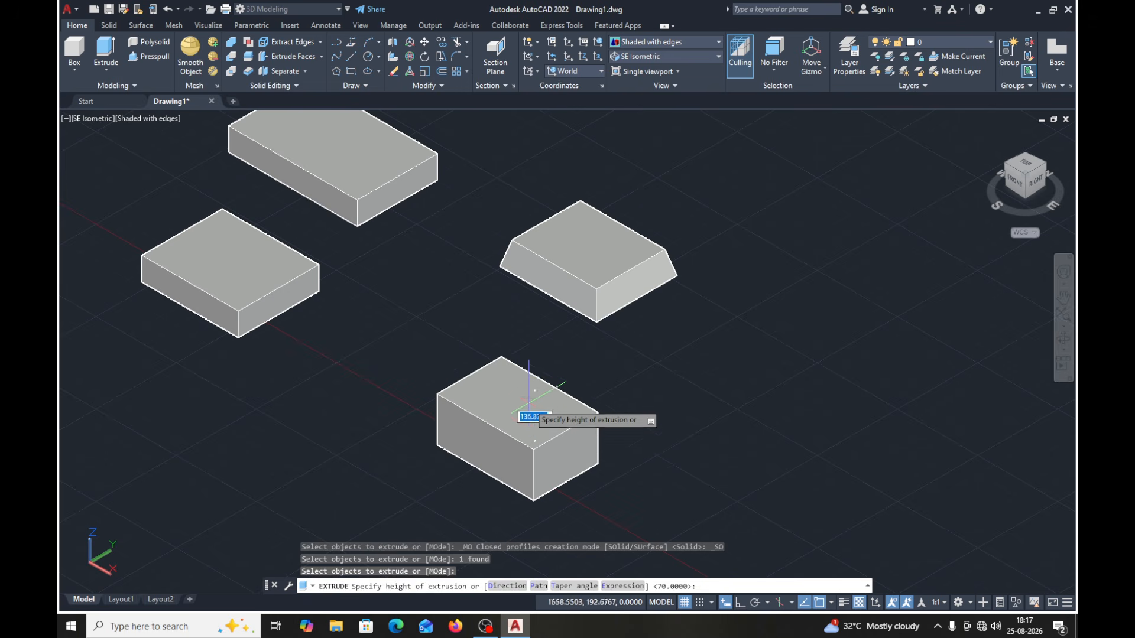
key("Escape")
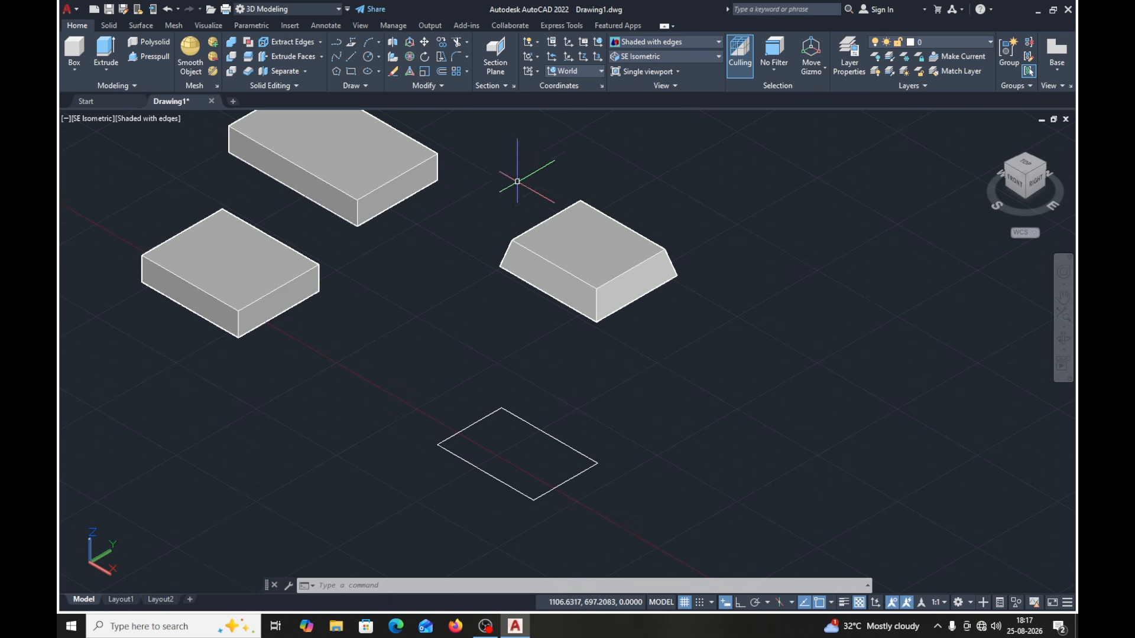
- Set the coordinate system to the Right orientation
left_click(601, 72)
left_click(630, 89)
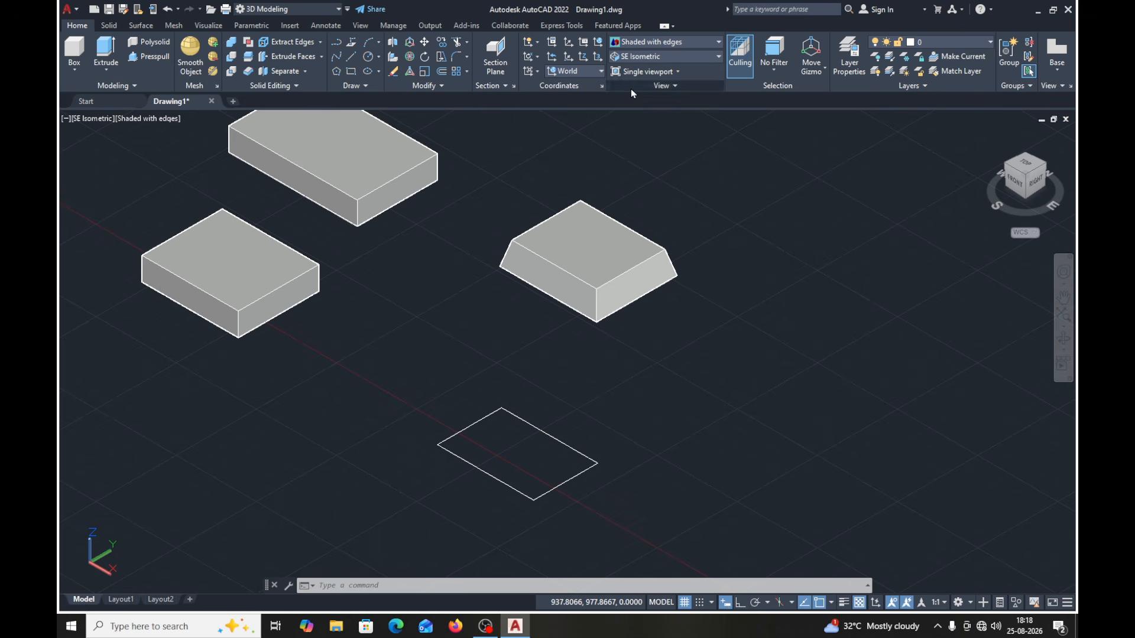
left_click(601, 73)
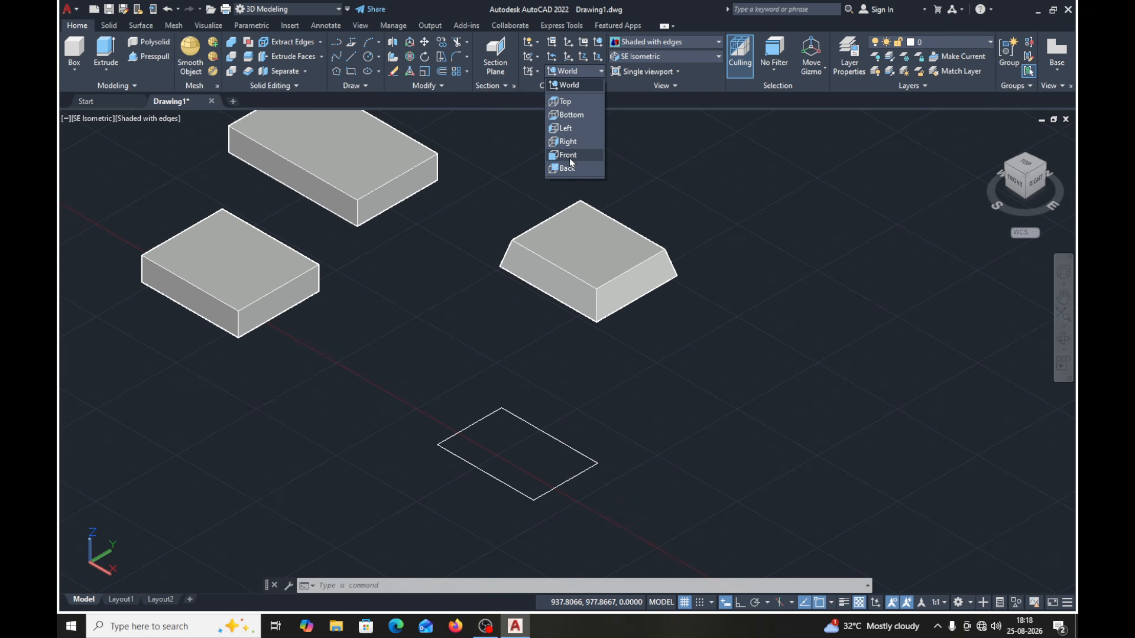
left_click(572, 143)
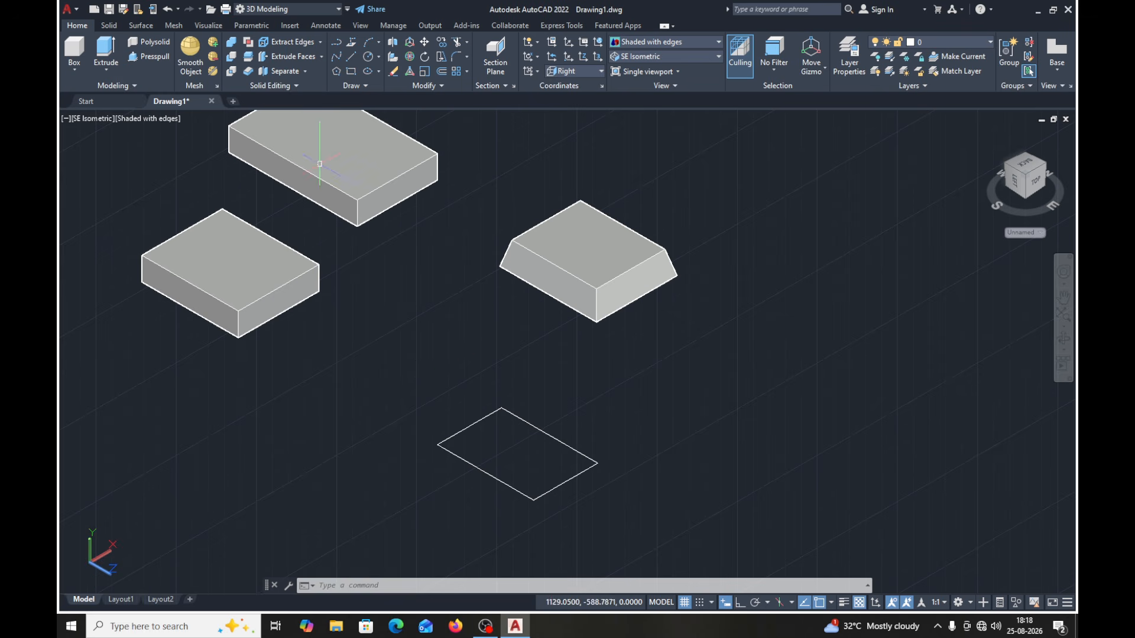
- With Ortho on, draw a vertical line about 236 long beside the rectangle and continue it with a second line along the X axis
left_click(351, 60)
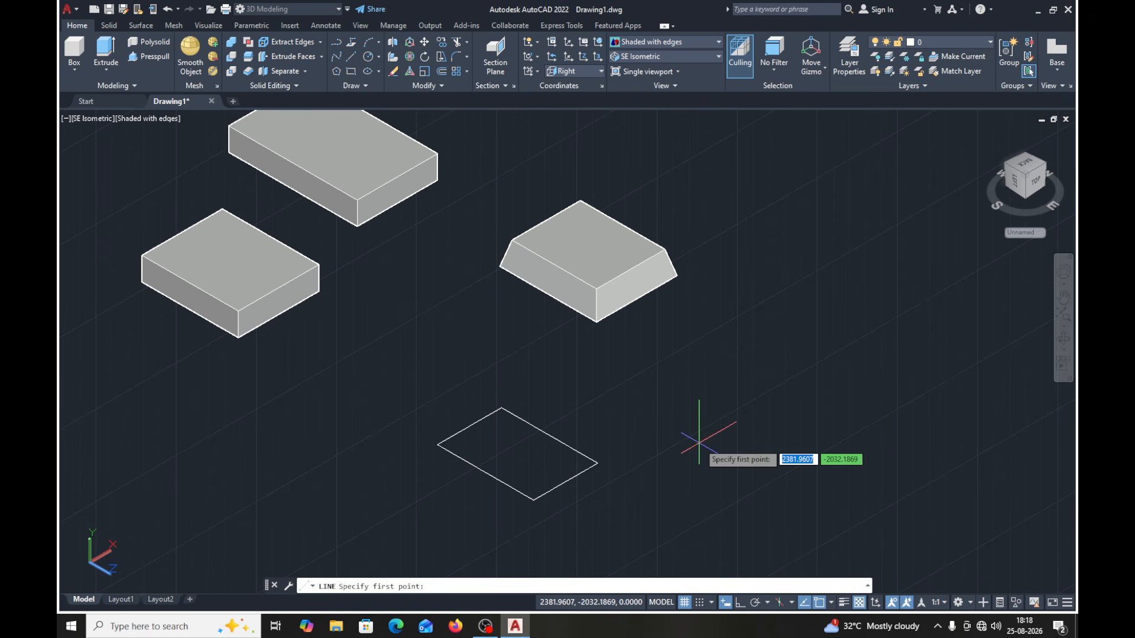
left_click(739, 603)
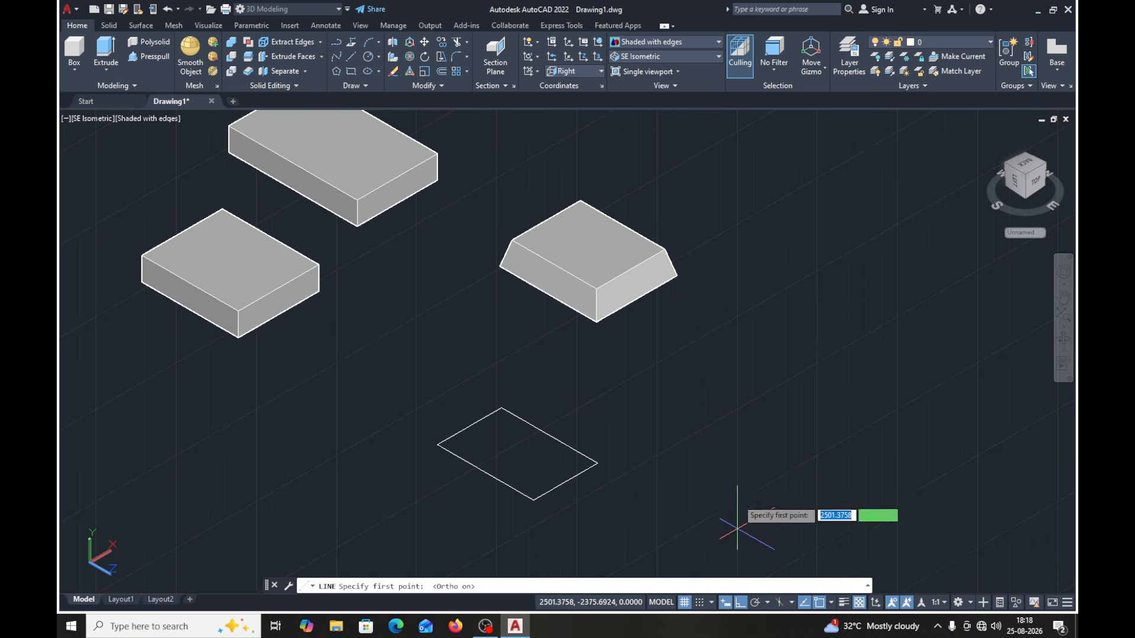
left_click(724, 458)
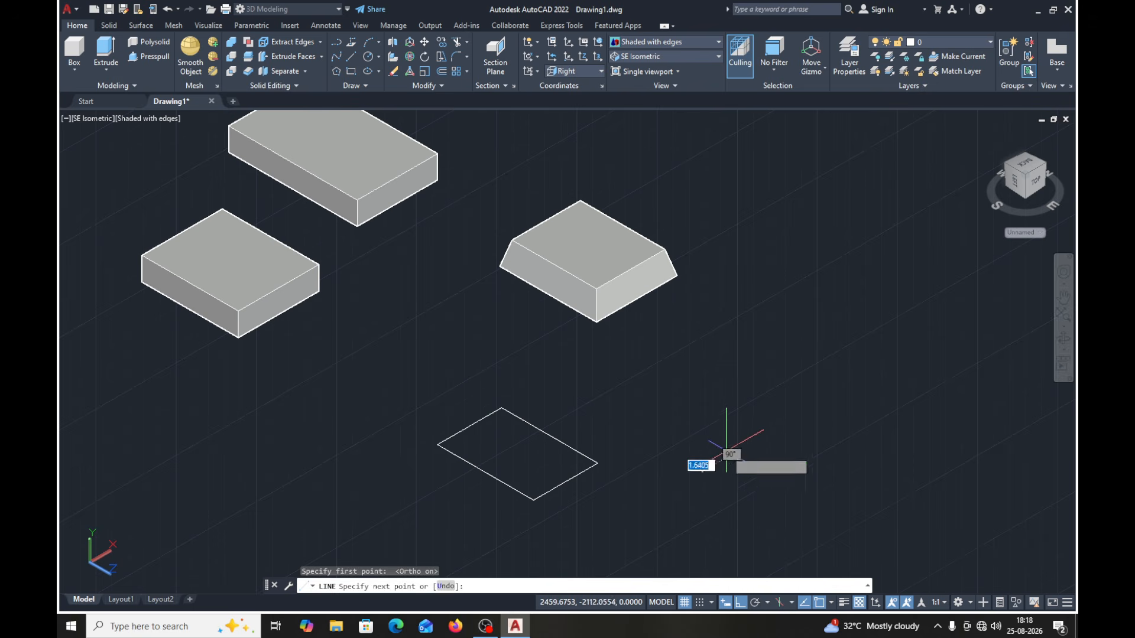
left_click(726, 371)
left_click(857, 308)
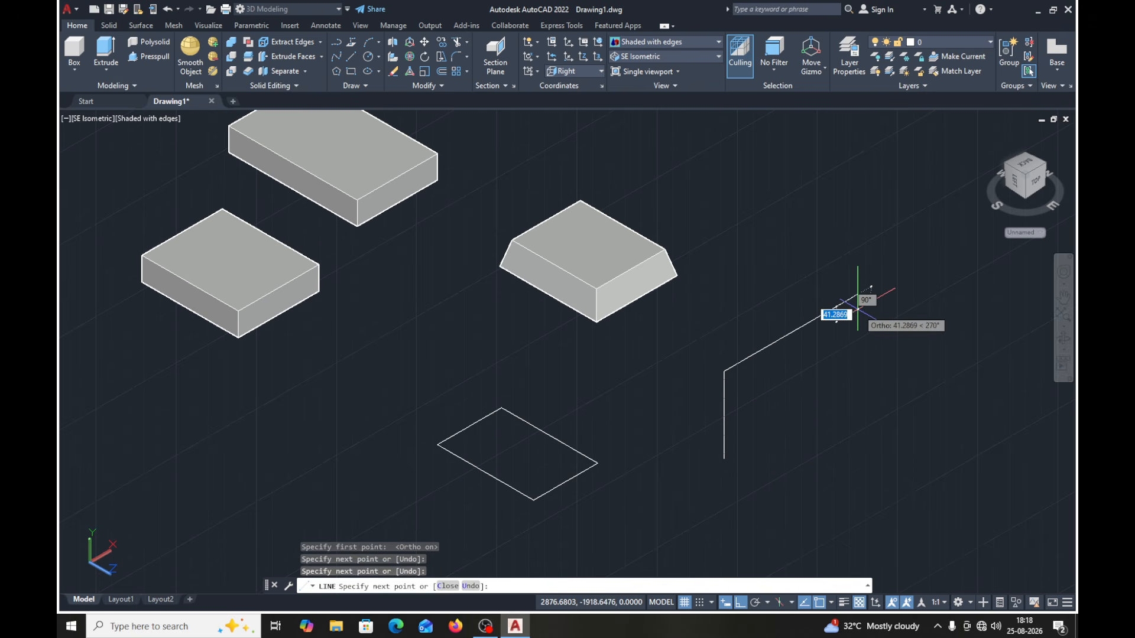
key("Return")
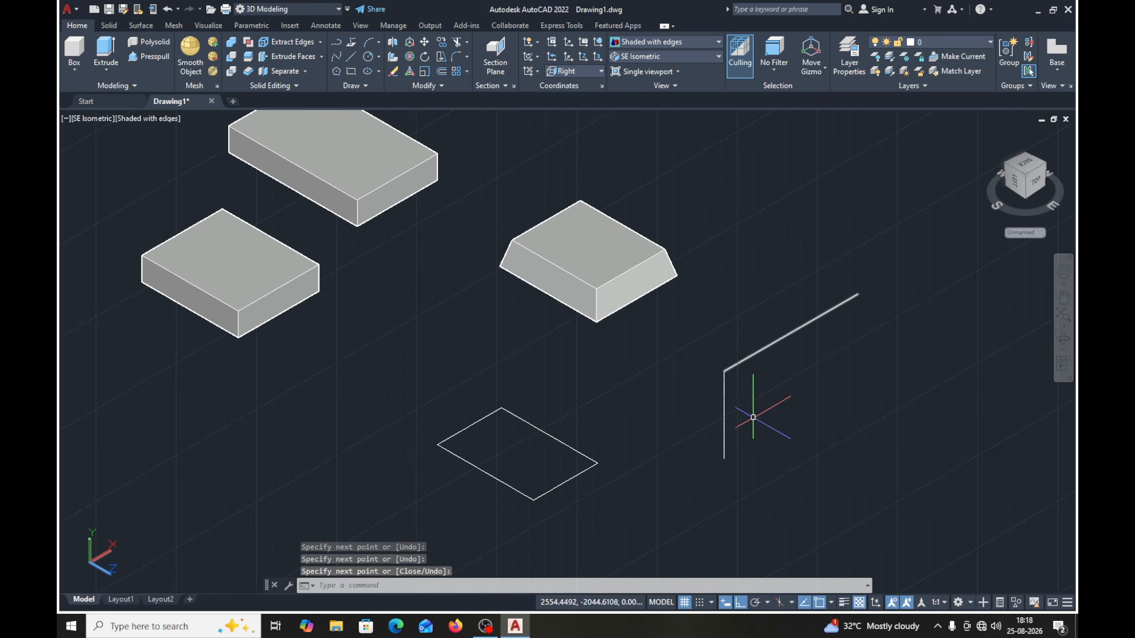
- Fillet the corner between the two new lines with a radius of 50
left_click(454, 57)
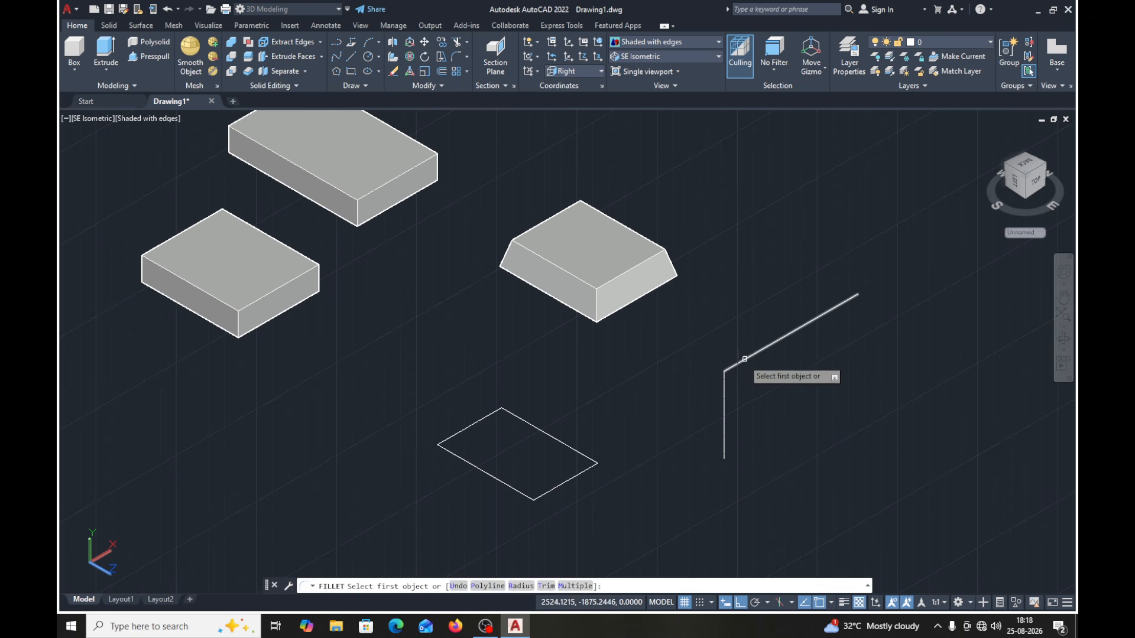
type("R")
key("Return")
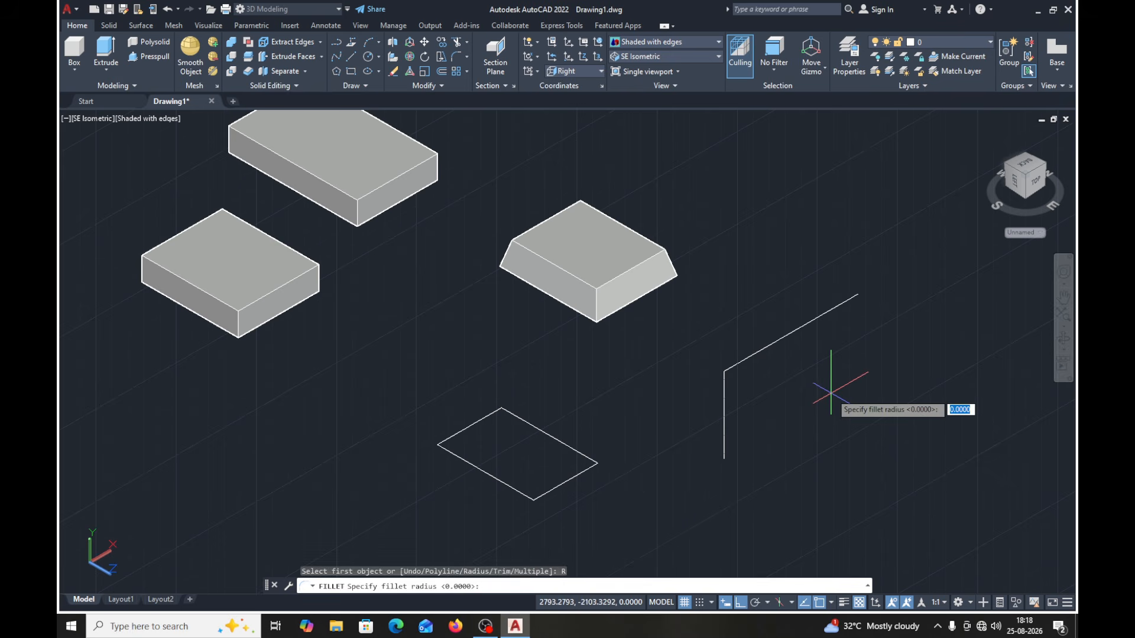
type("50")
key("Return")
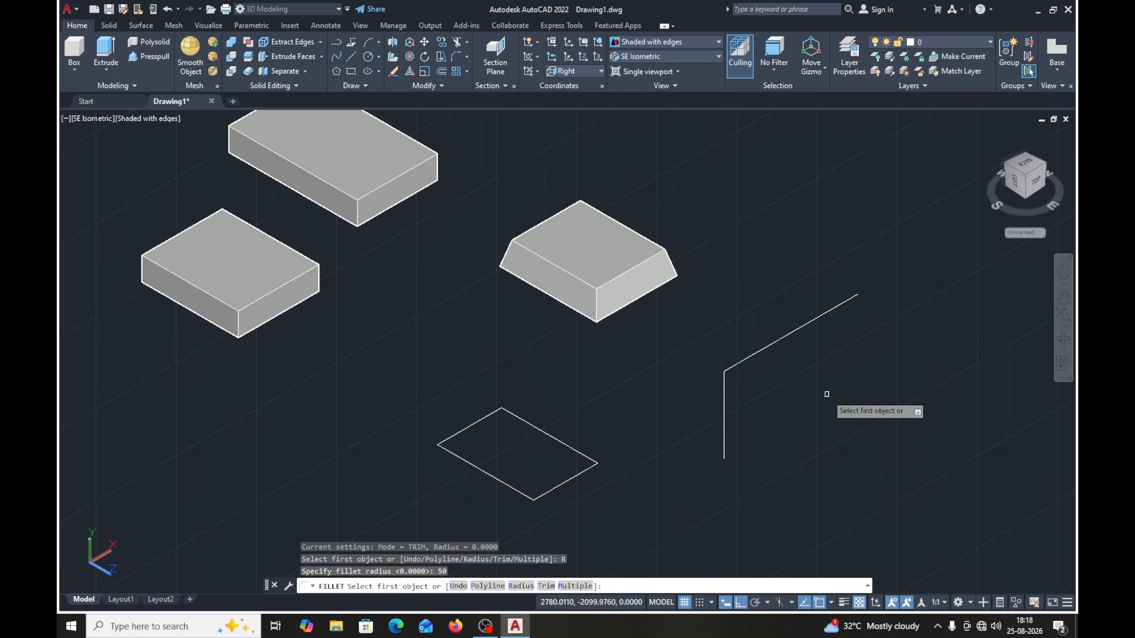
left_click(753, 353)
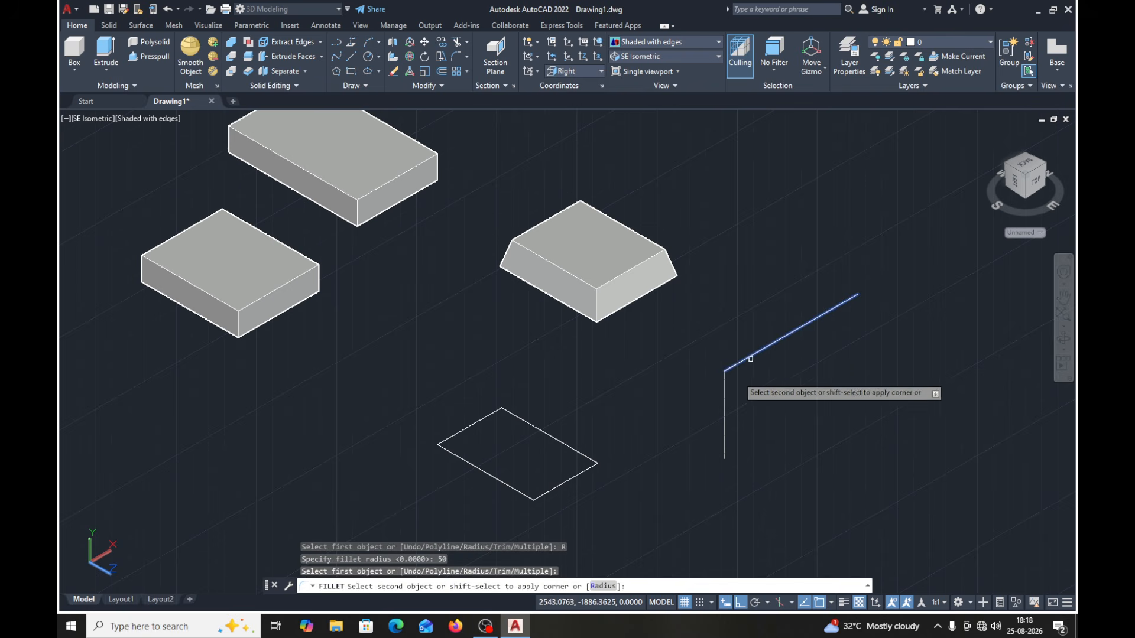
left_click(723, 393)
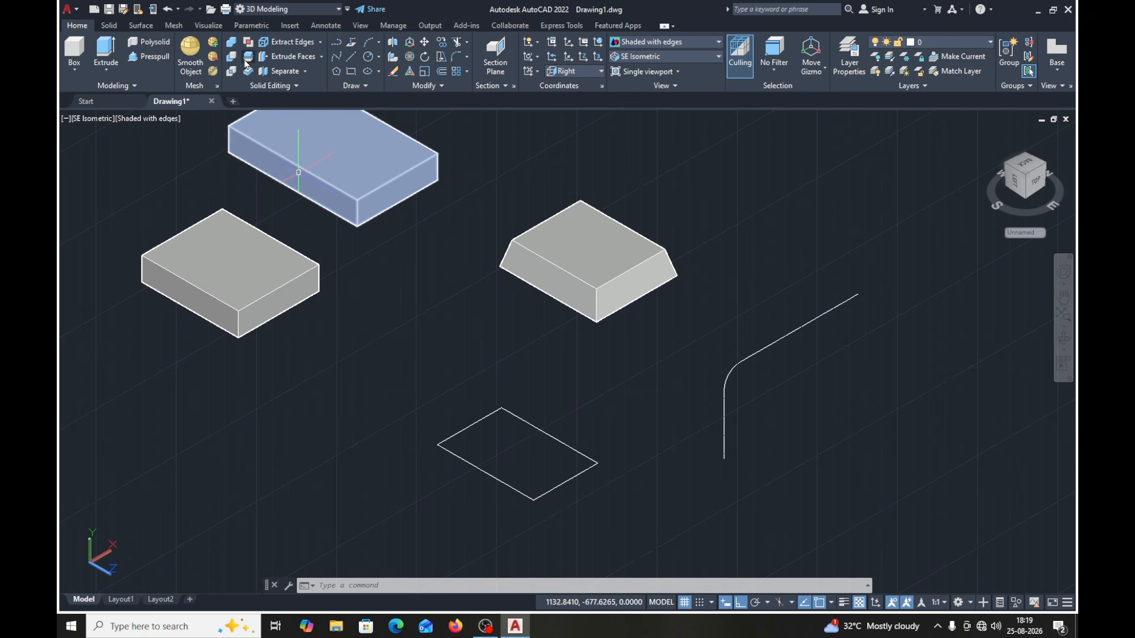
- Select the vertical line, the fillet arc and the second line individually to check whether the path consists of separate objects
left_click(425, 42)
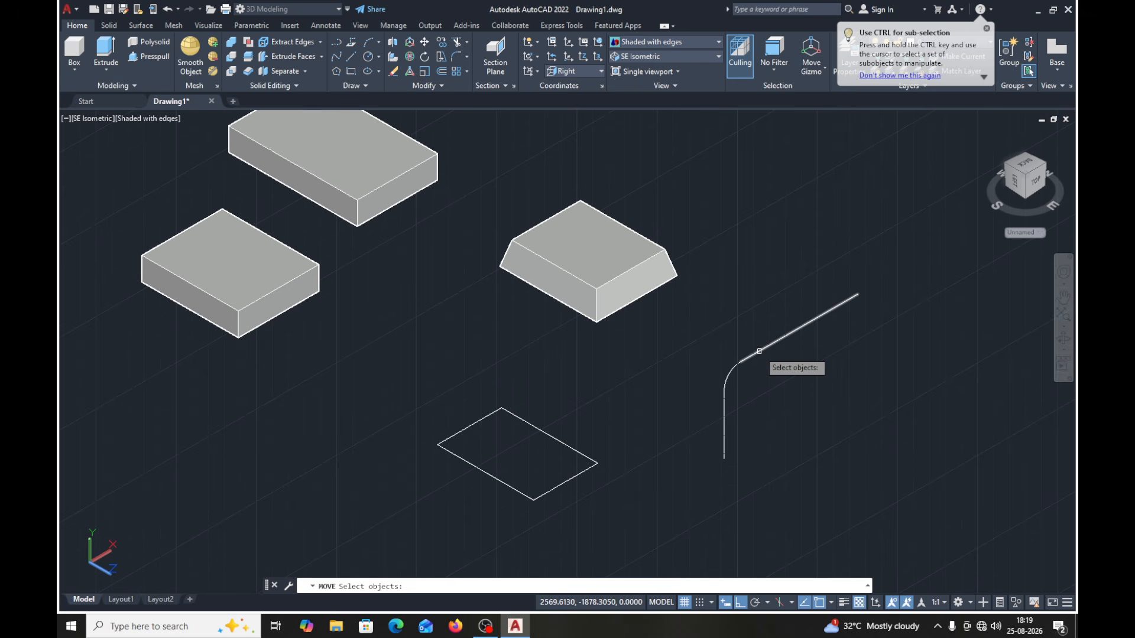
key("Escape")
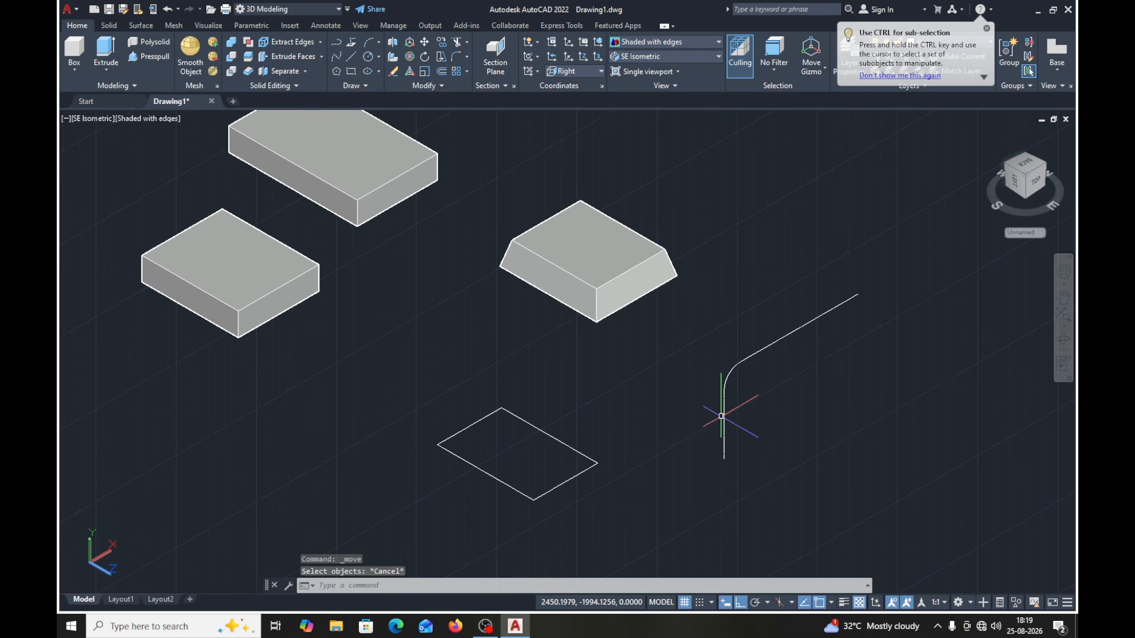
left_click(722, 408)
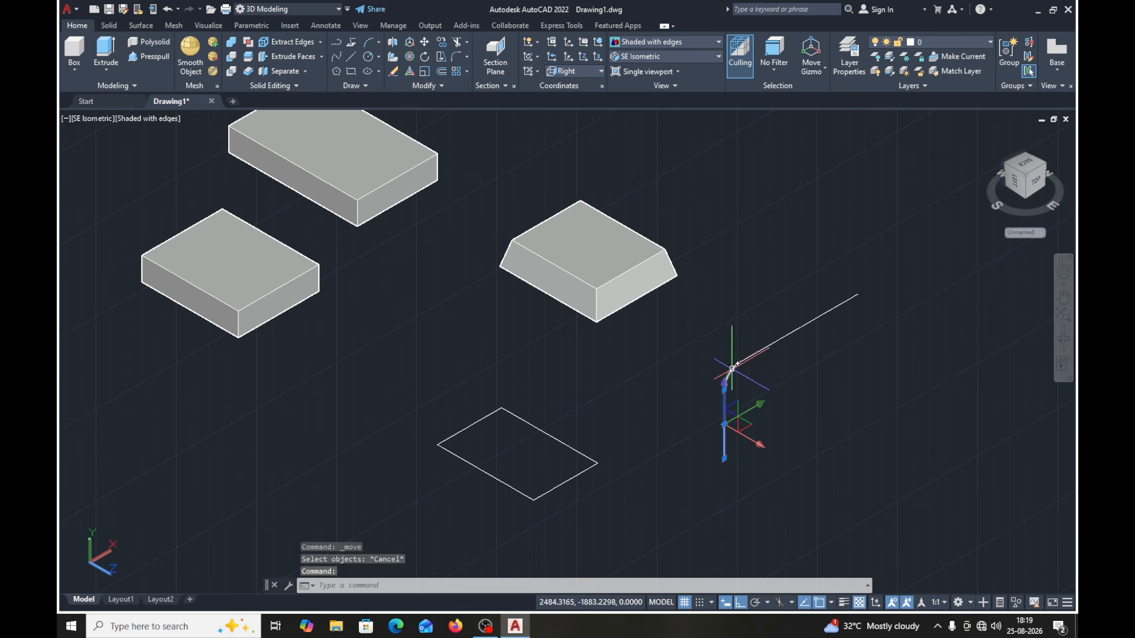
key("Escape")
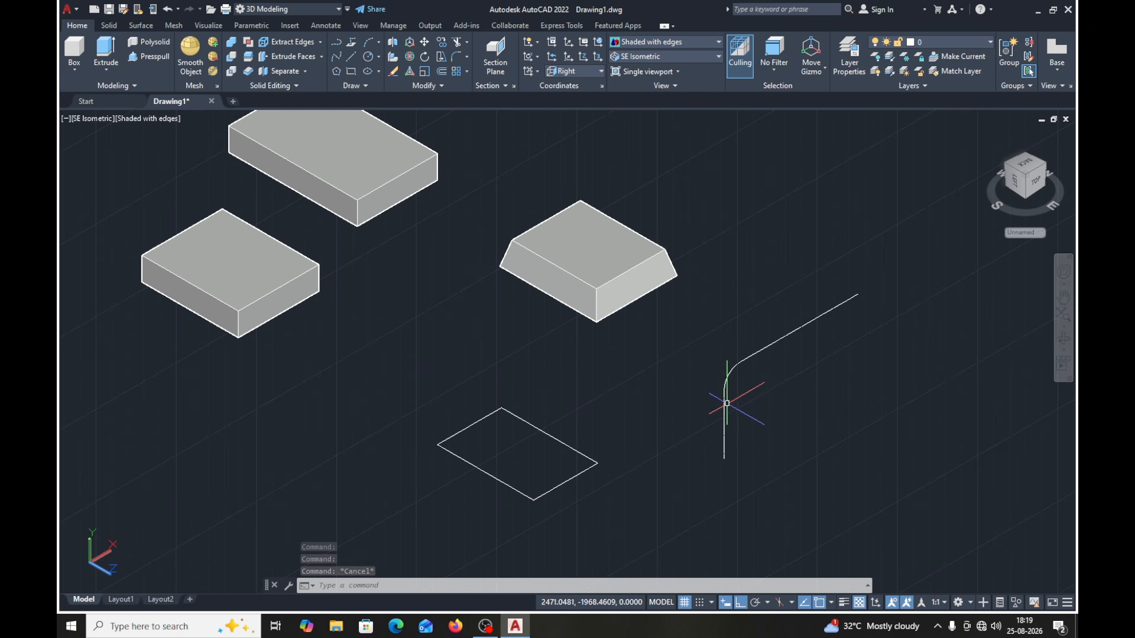
left_click(723, 408)
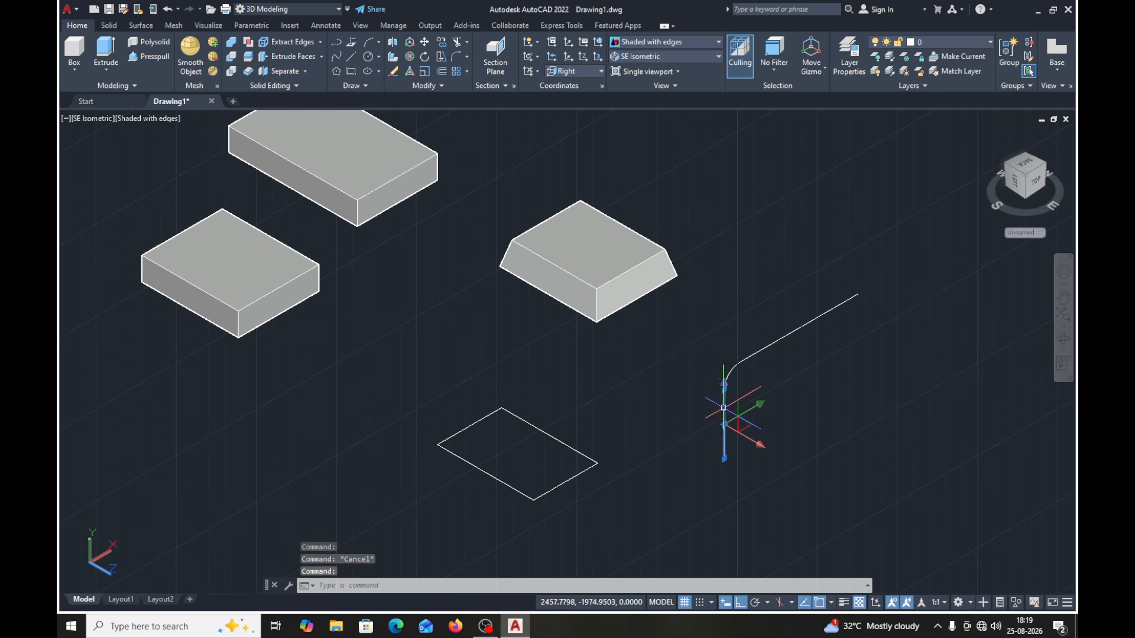
left_click(730, 370)
left_click(758, 351)
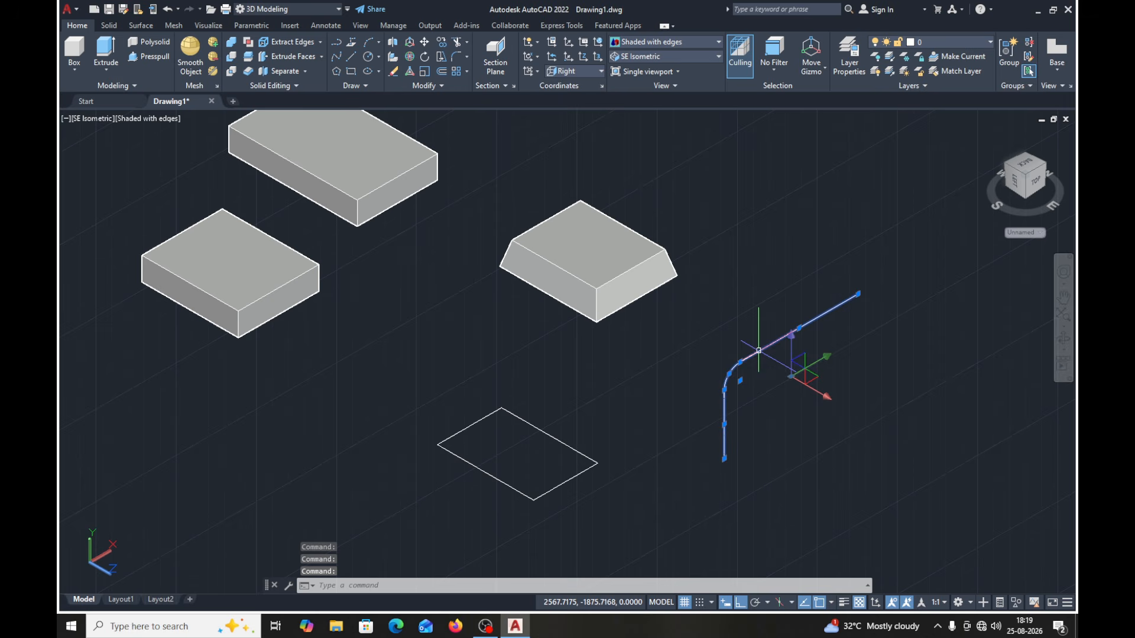
key("Escape")
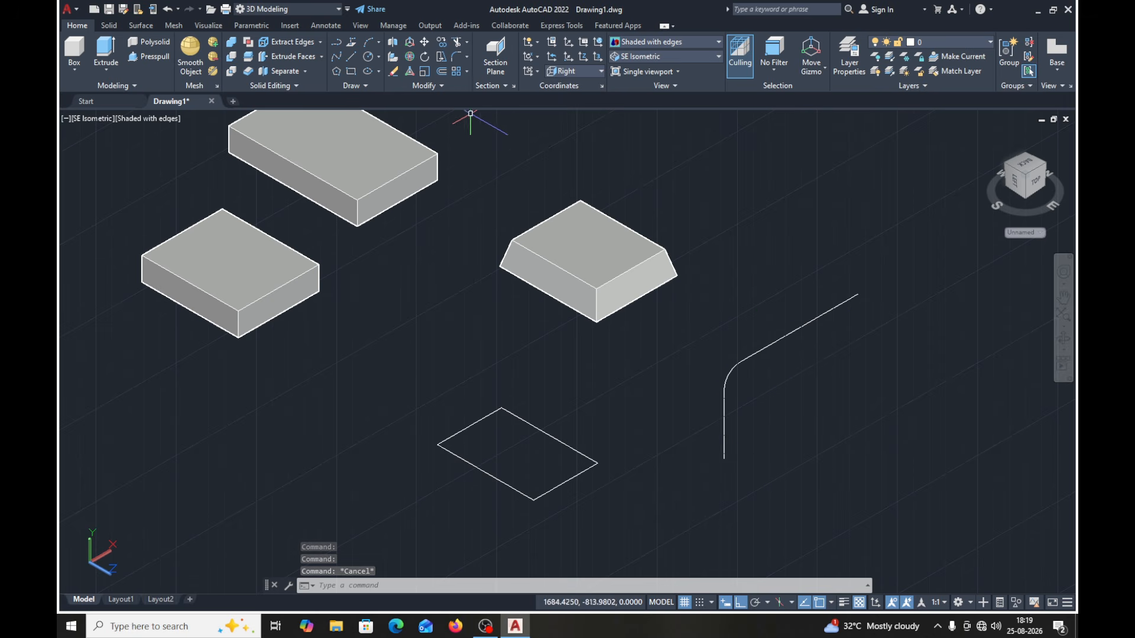
- Join the vertical line, fillet arc and second line into one polyline and select it to check that it is a single object
left_click(440, 87)
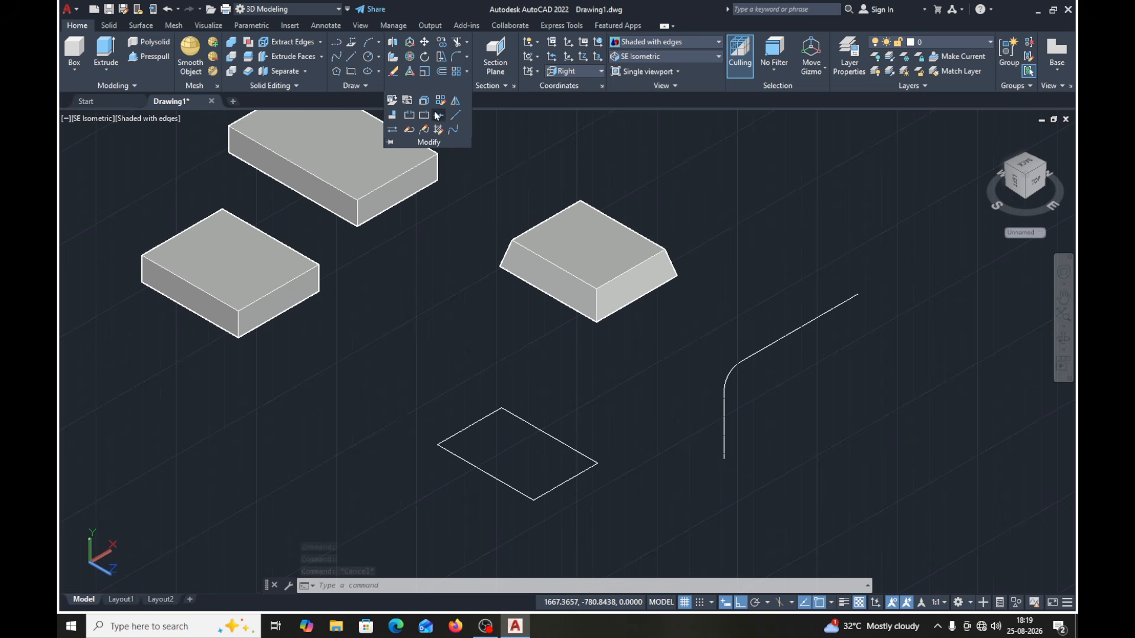
left_click(438, 116)
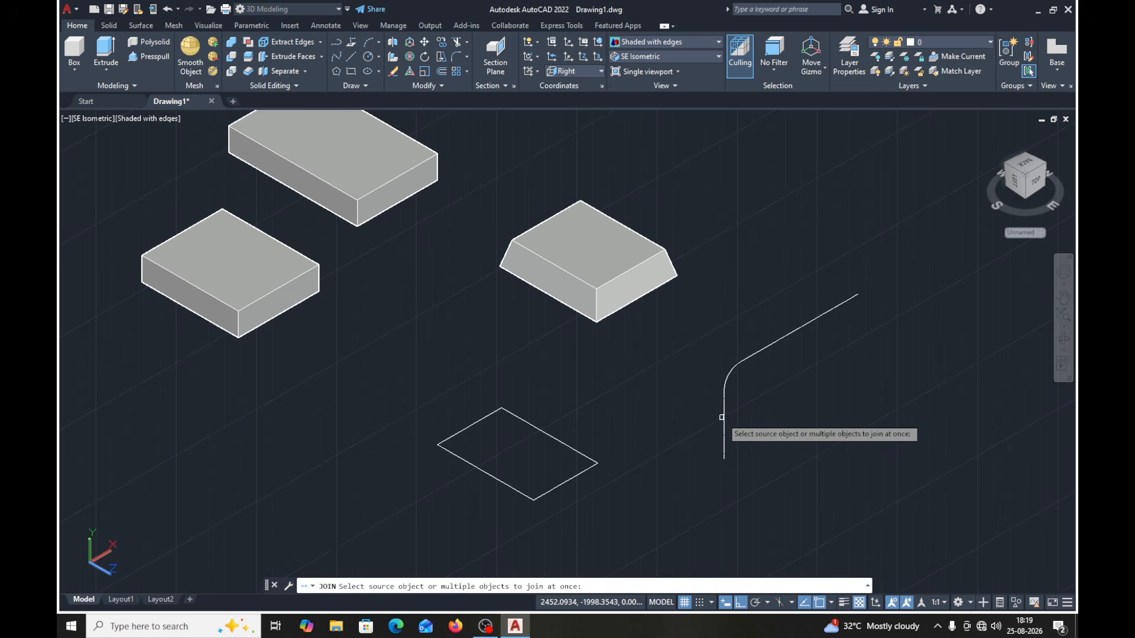
left_click(853, 221)
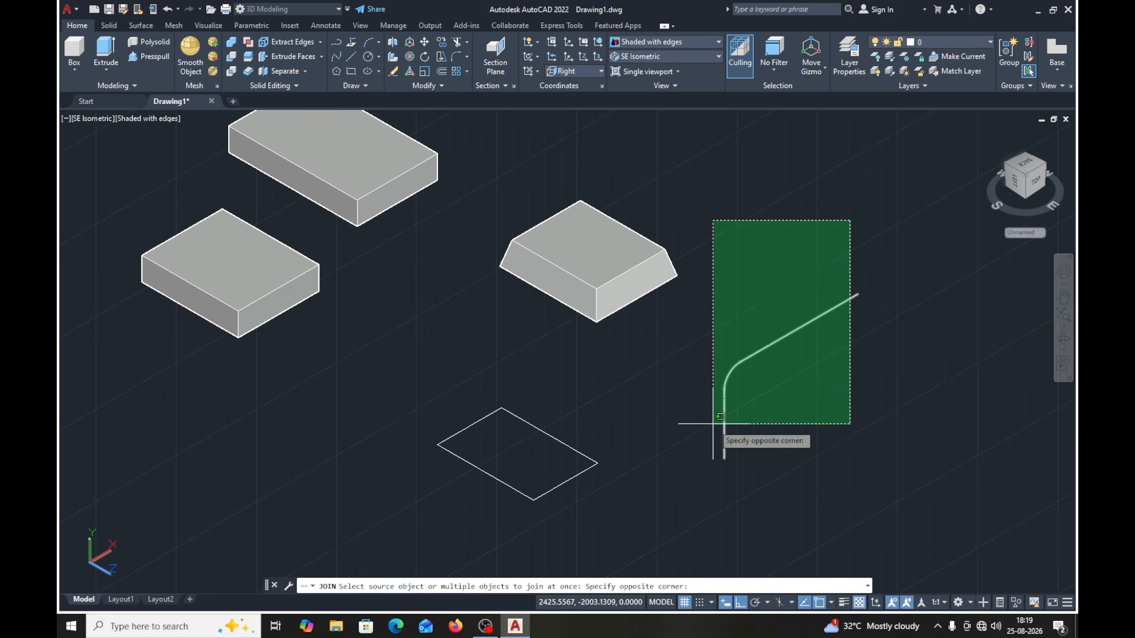
left_click(712, 455)
key("Return")
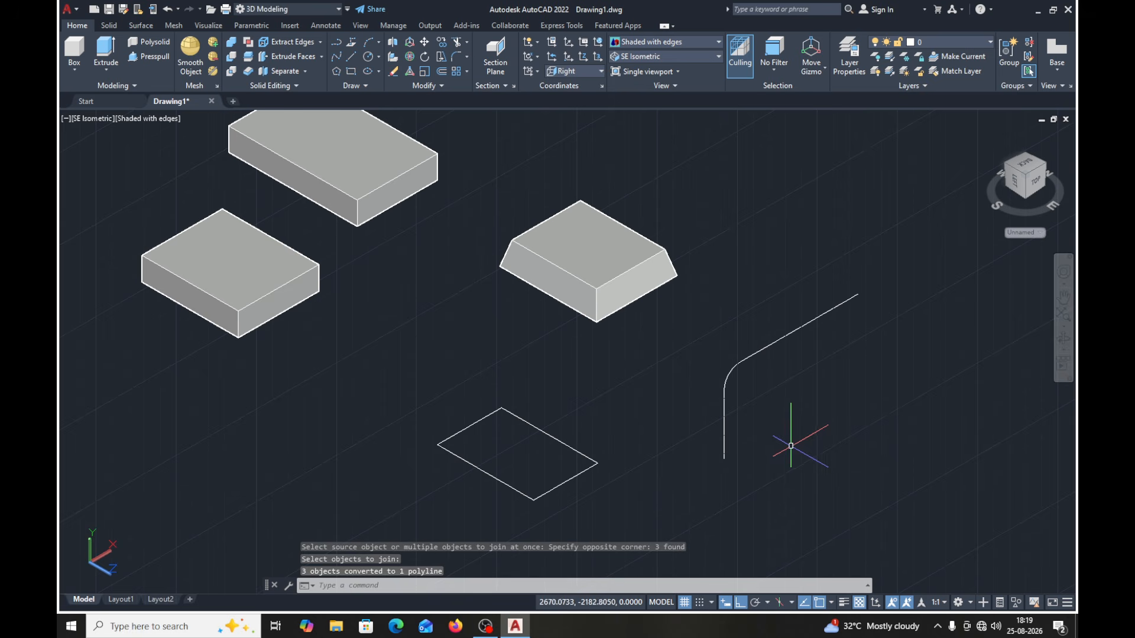
left_click(725, 418)
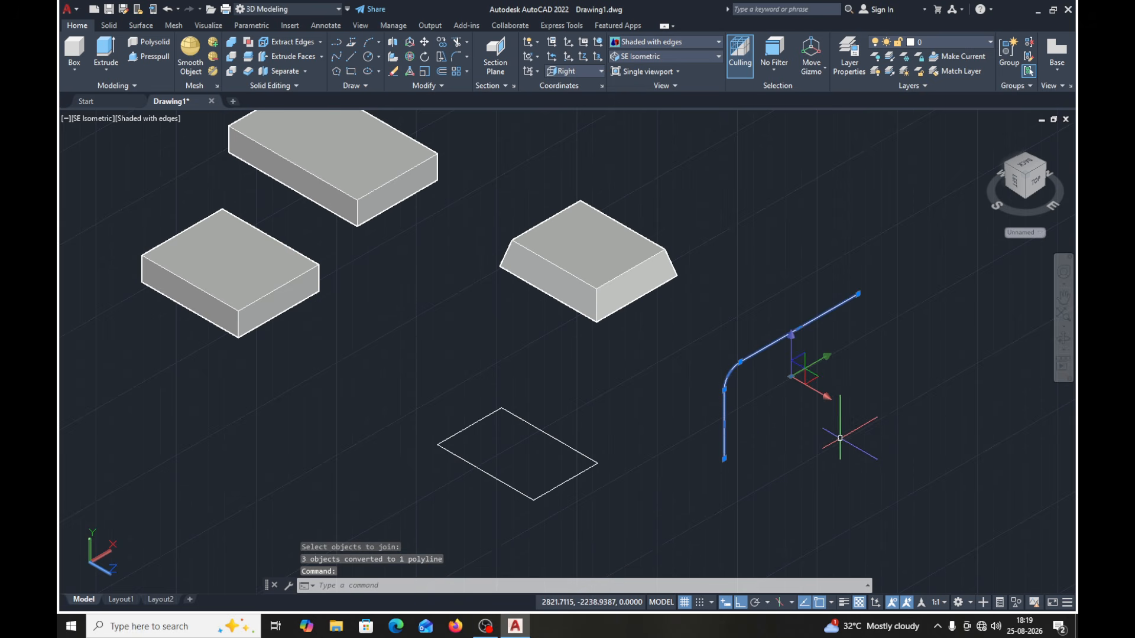
key("Escape")
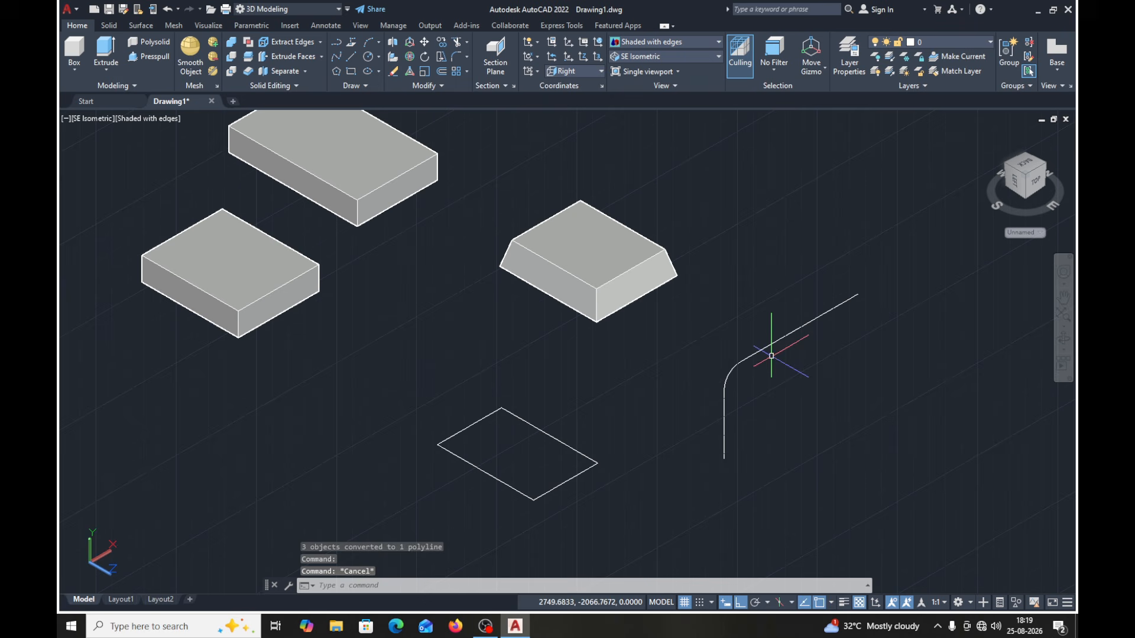
- Move the joined path from its lower endpoint to the rectangle's corner nearest the path
left_click(424, 42)
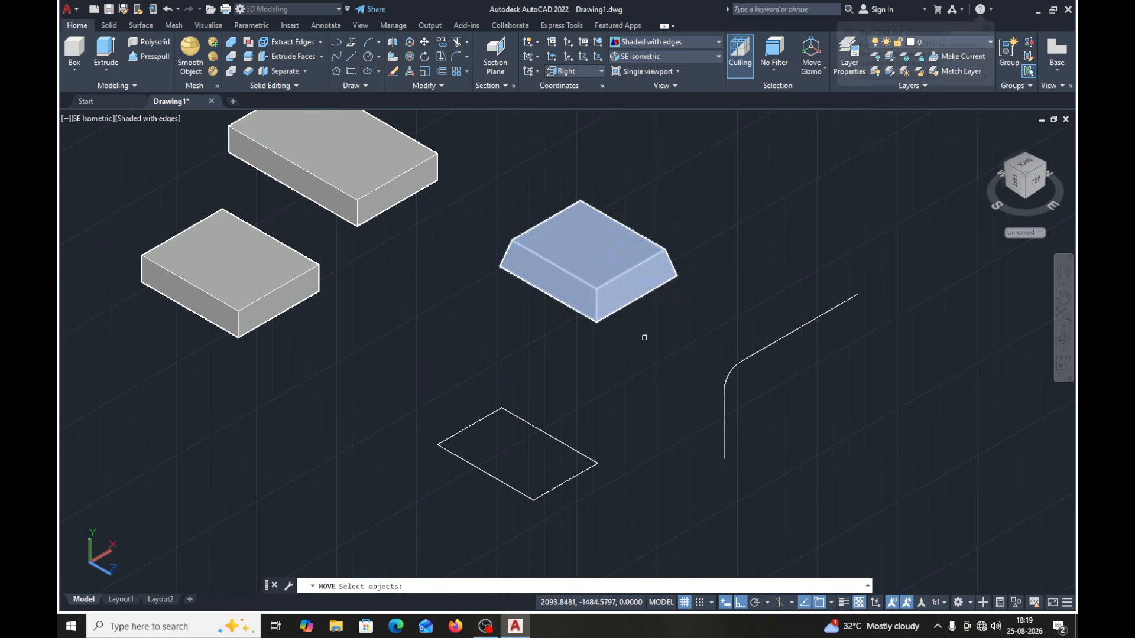
left_click(724, 412)
key("Return")
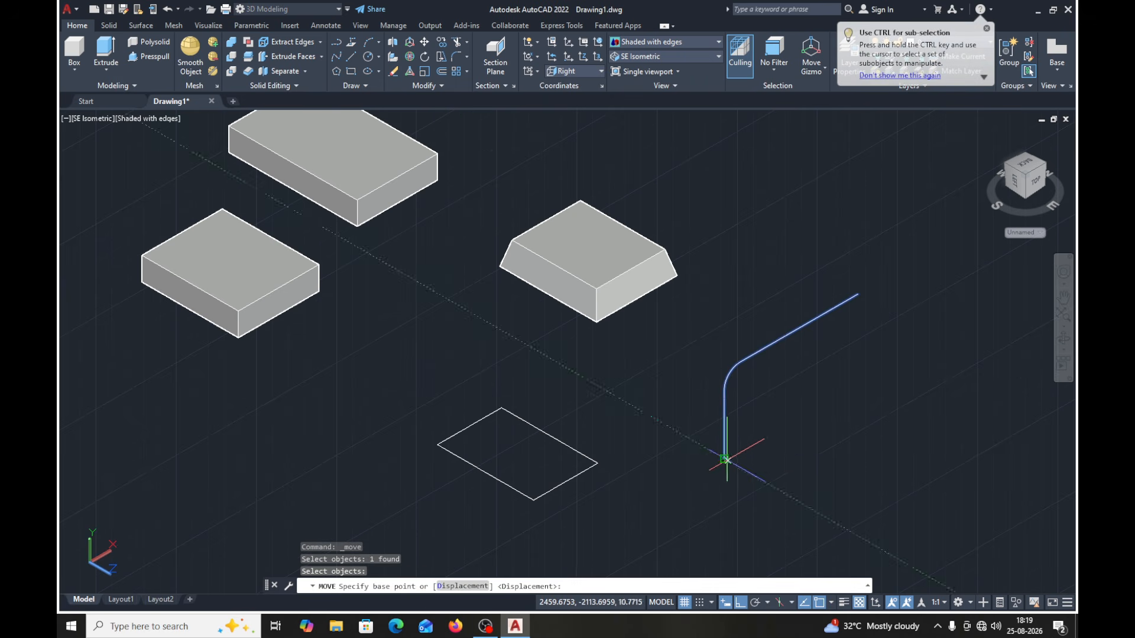
left_click(724, 458)
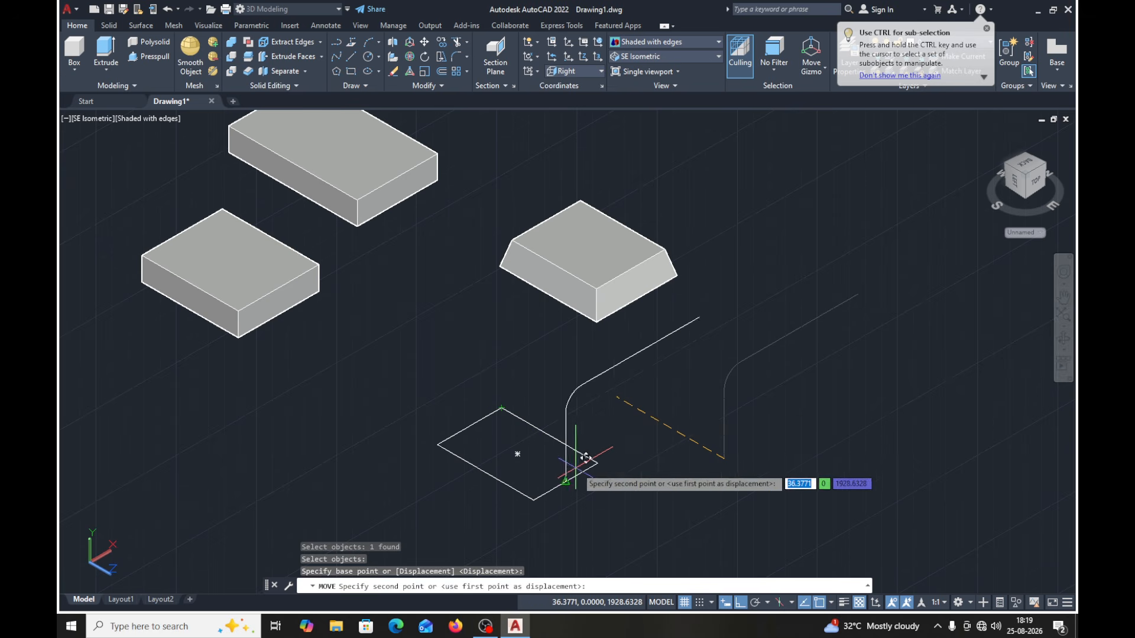
left_click(597, 463)
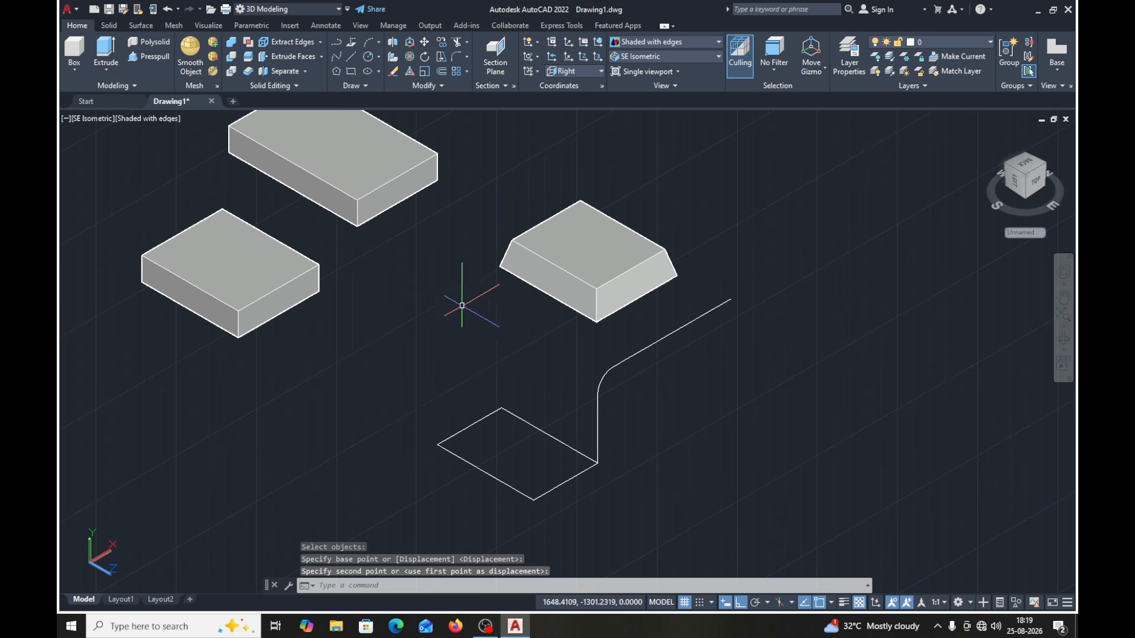
- Extrude the rectangle along the joined filleted path using the Path option
left_click(107, 50)
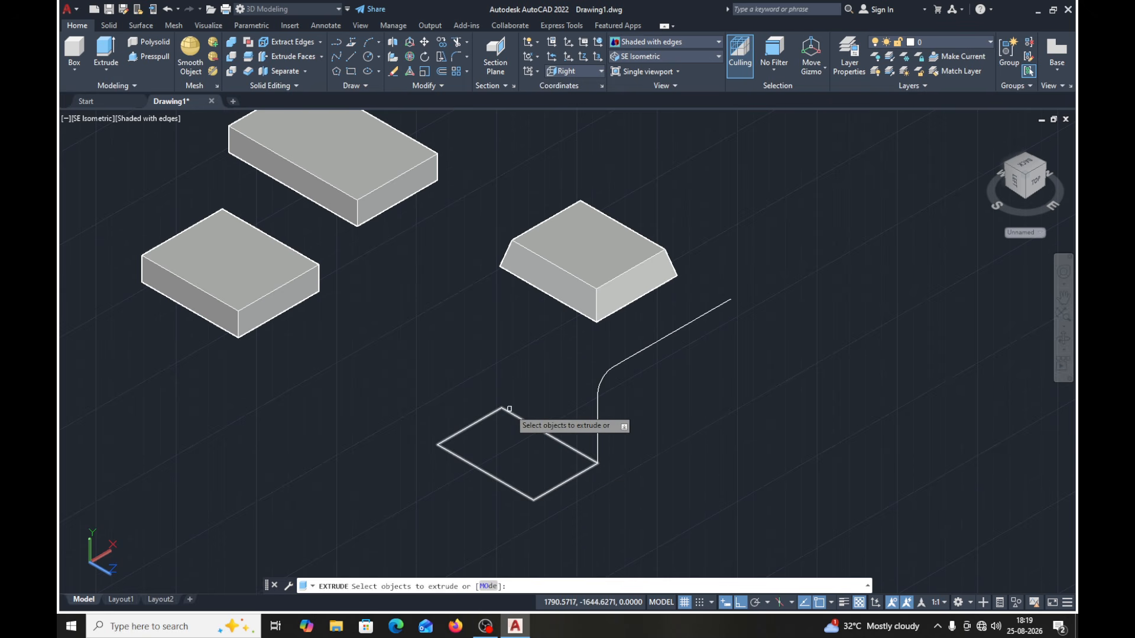
left_click(552, 491)
key("Return")
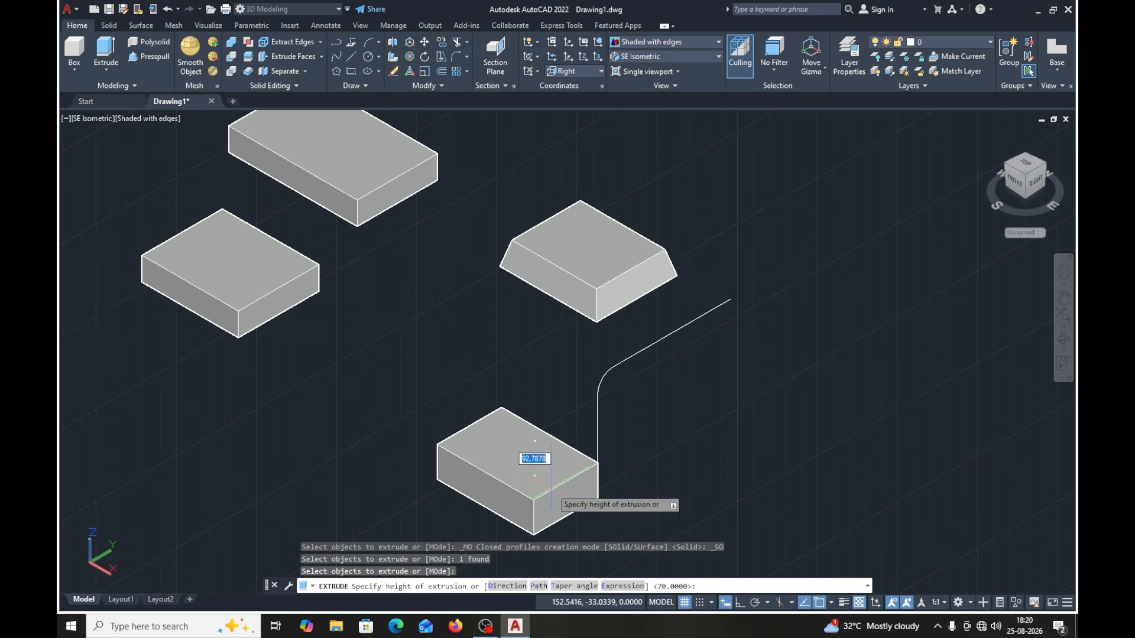
left_click(537, 587)
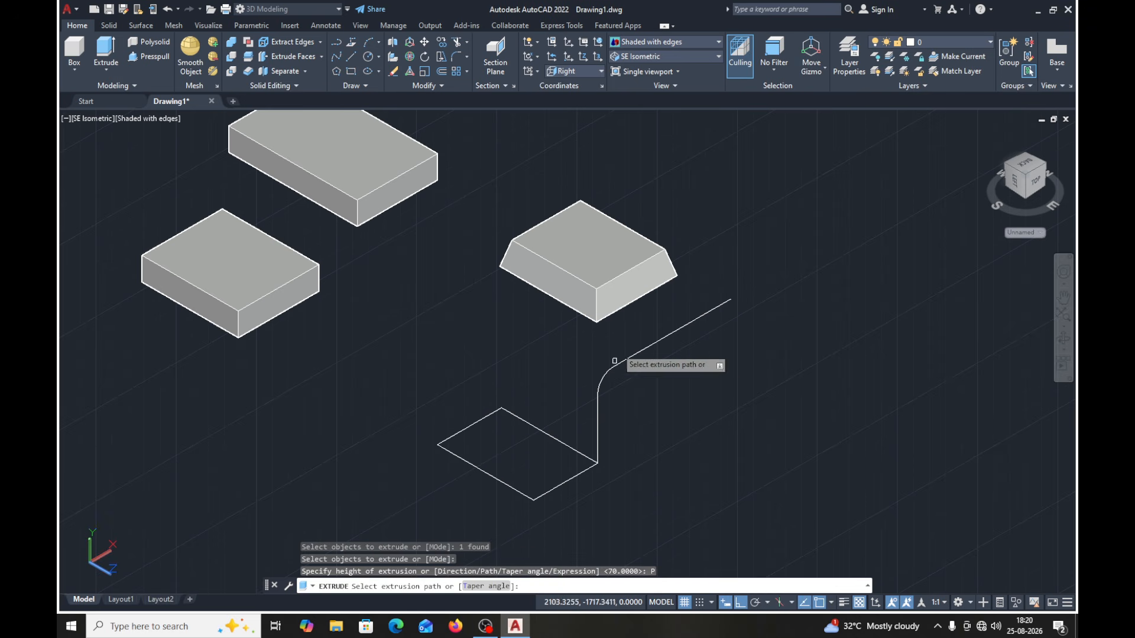
left_click(629, 361)
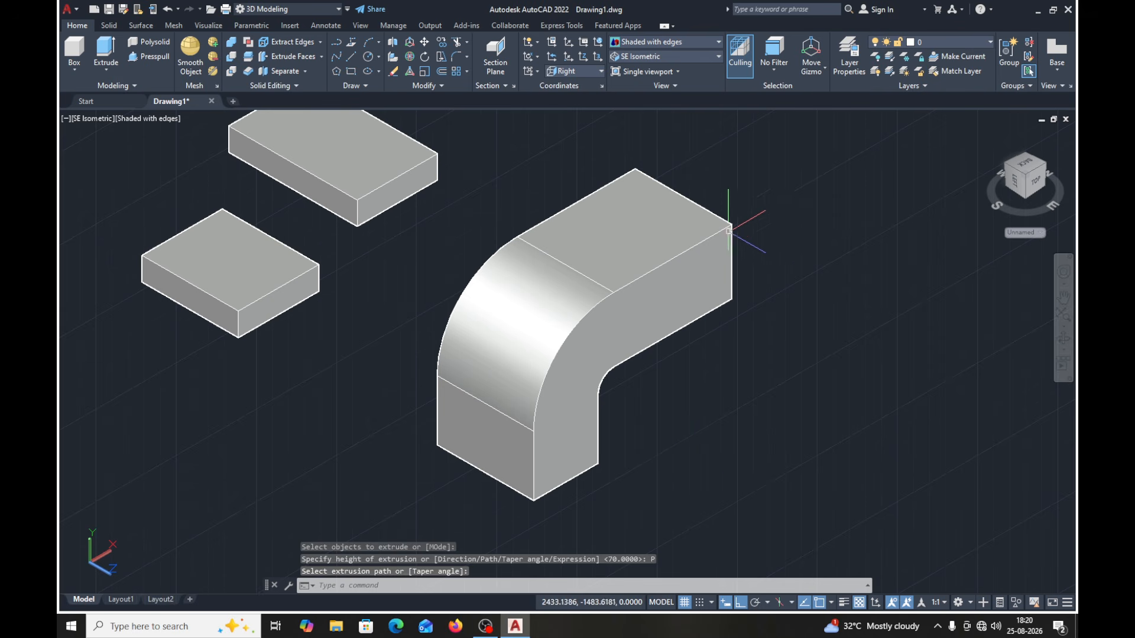
scroll(767, 282, "down", 2)
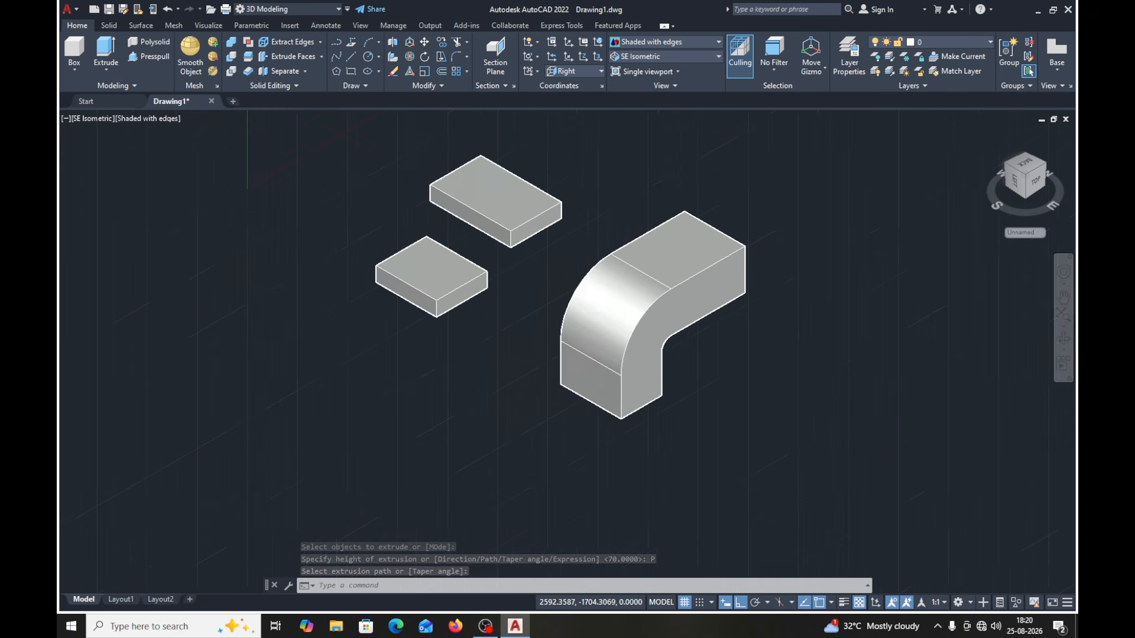
middle_click_drag(765, 286, 533, 271)
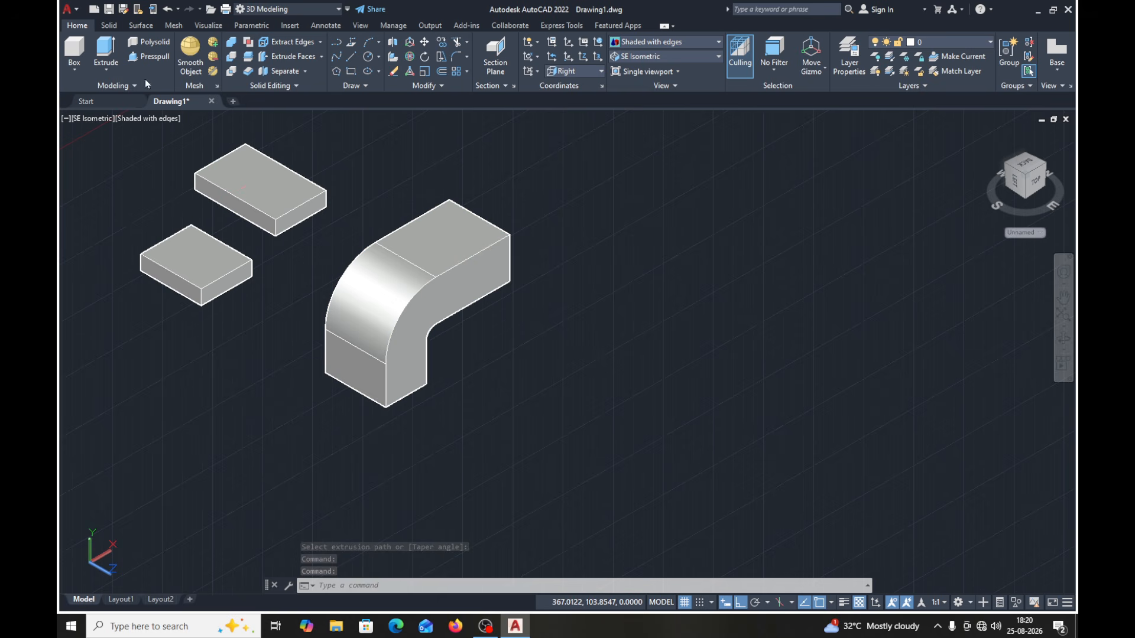
left_click(351, 71)
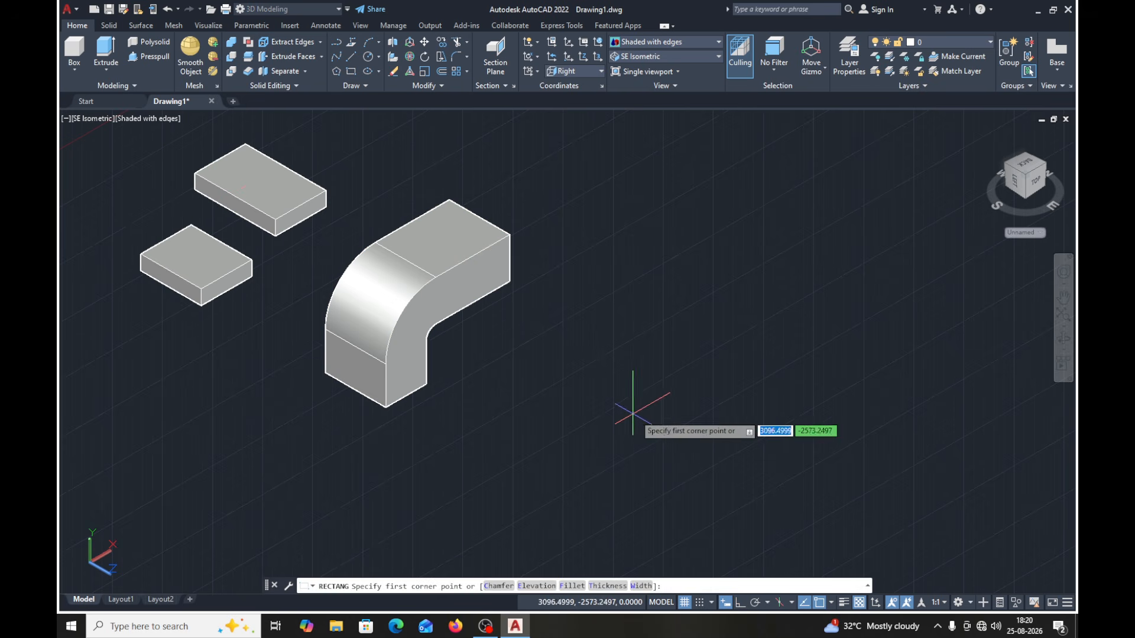
left_click(568, 401)
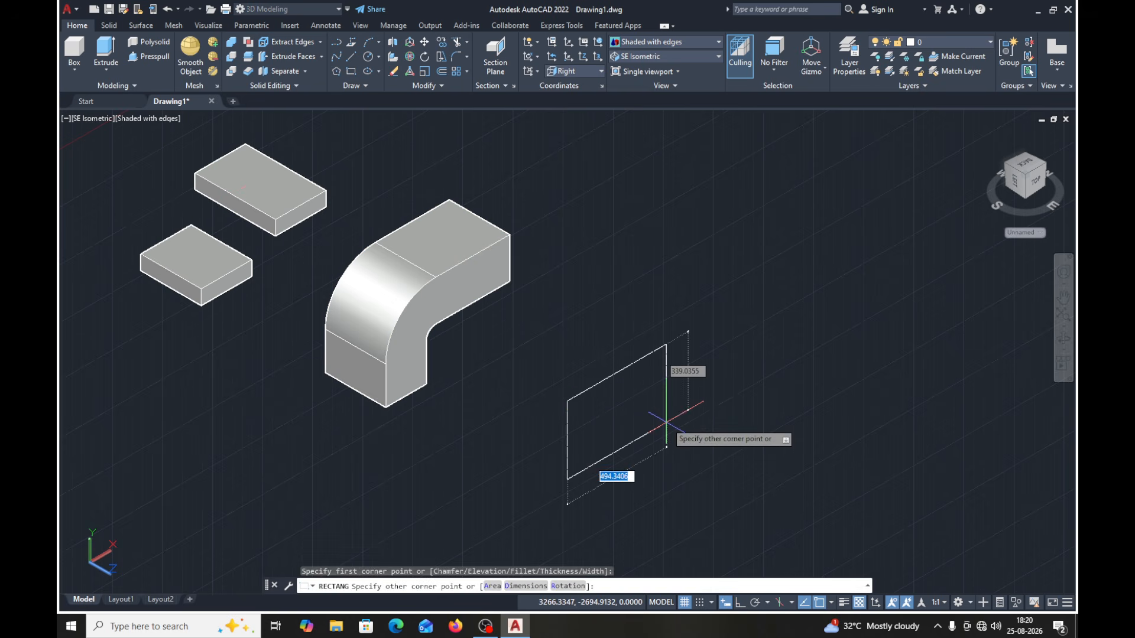
key("Escape")
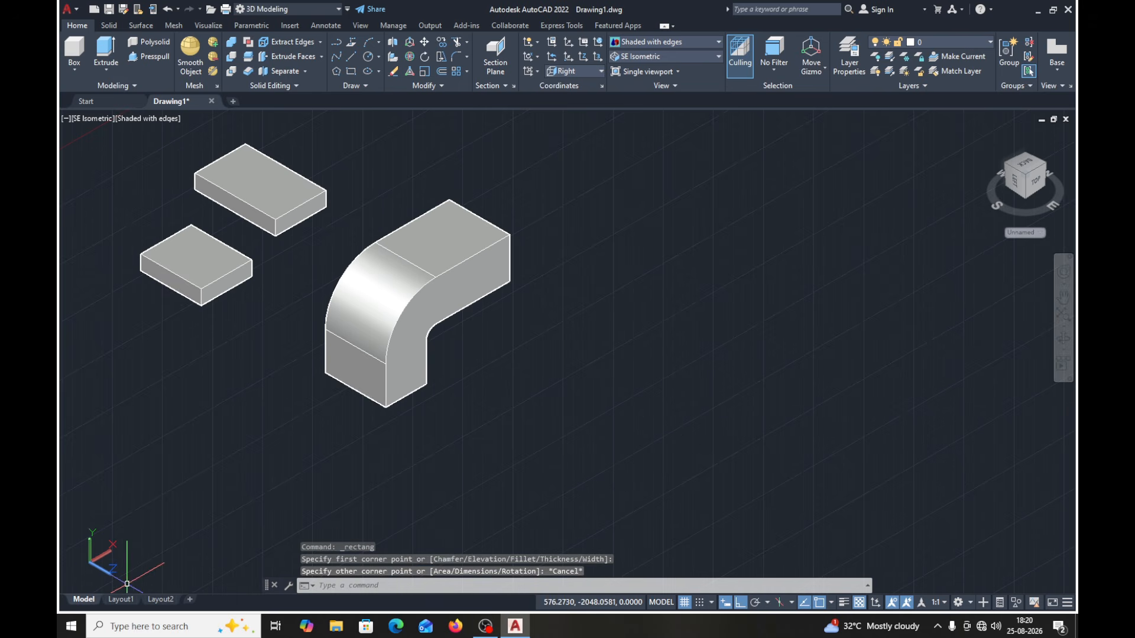
- Set the coordinate system to World and draw a 300 by 200 rectangle in the empty area beside the curved solid
left_click(601, 71)
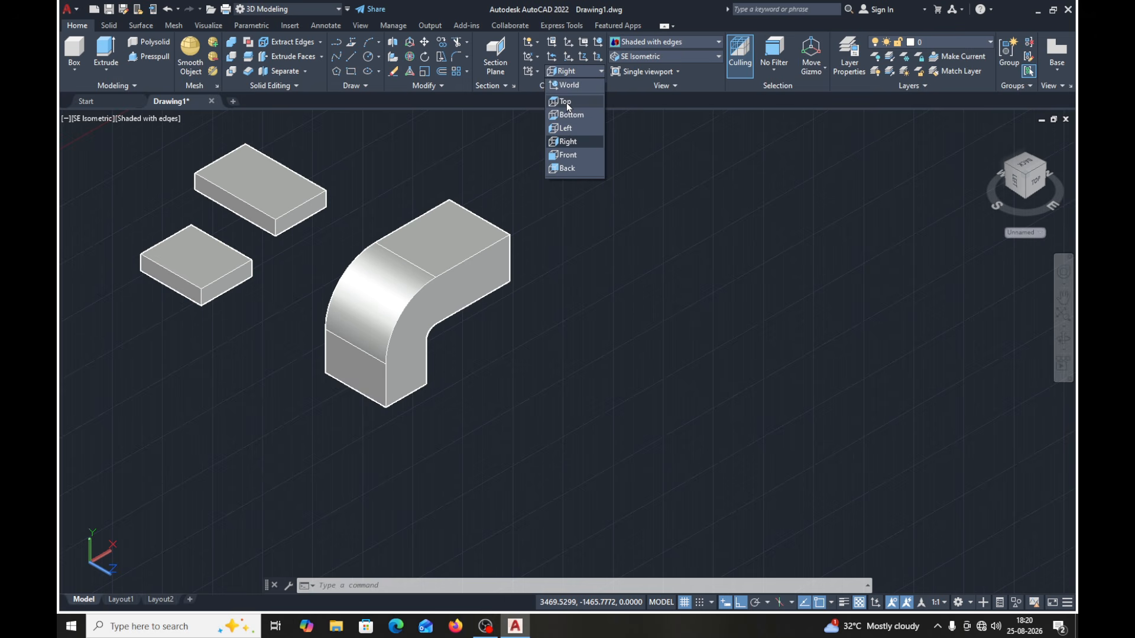
left_click(570, 85)
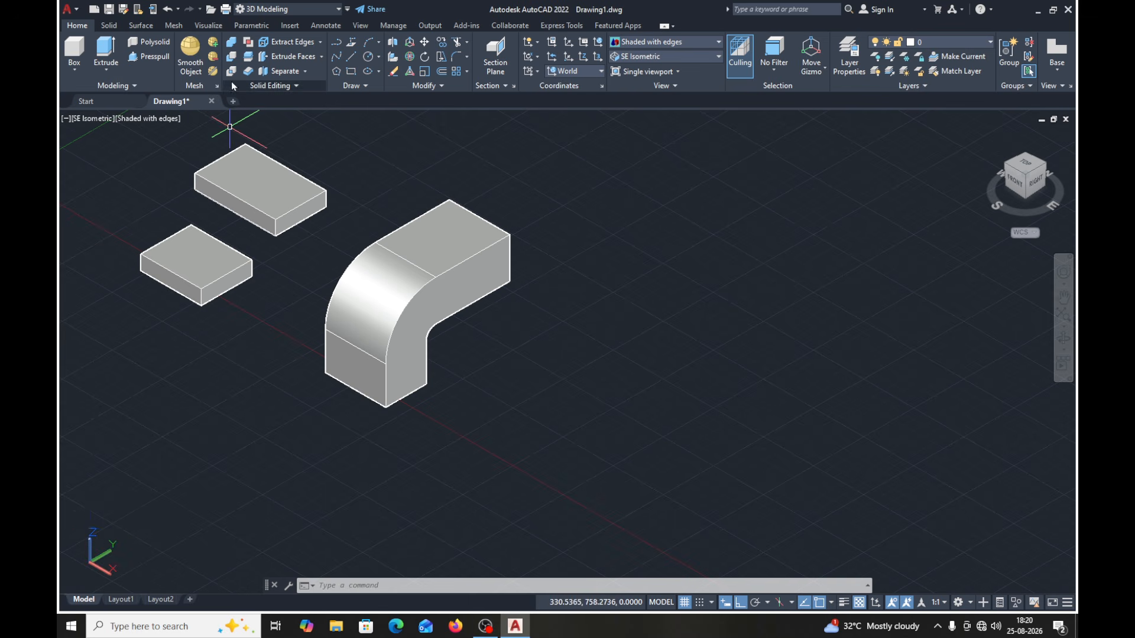
left_click(350, 71)
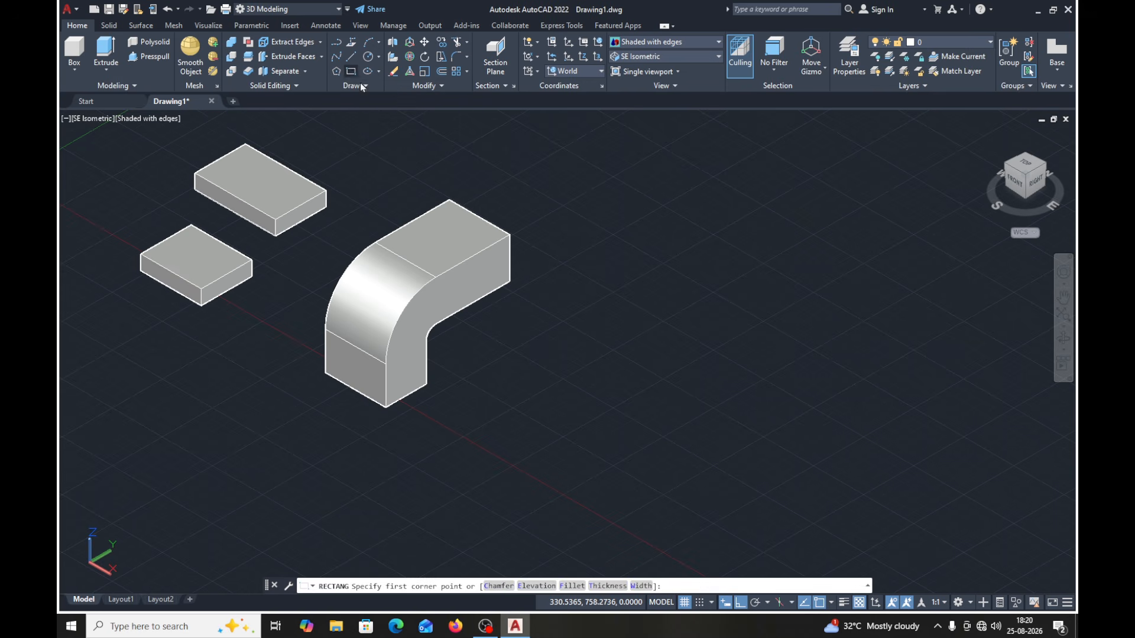
left_click(549, 390)
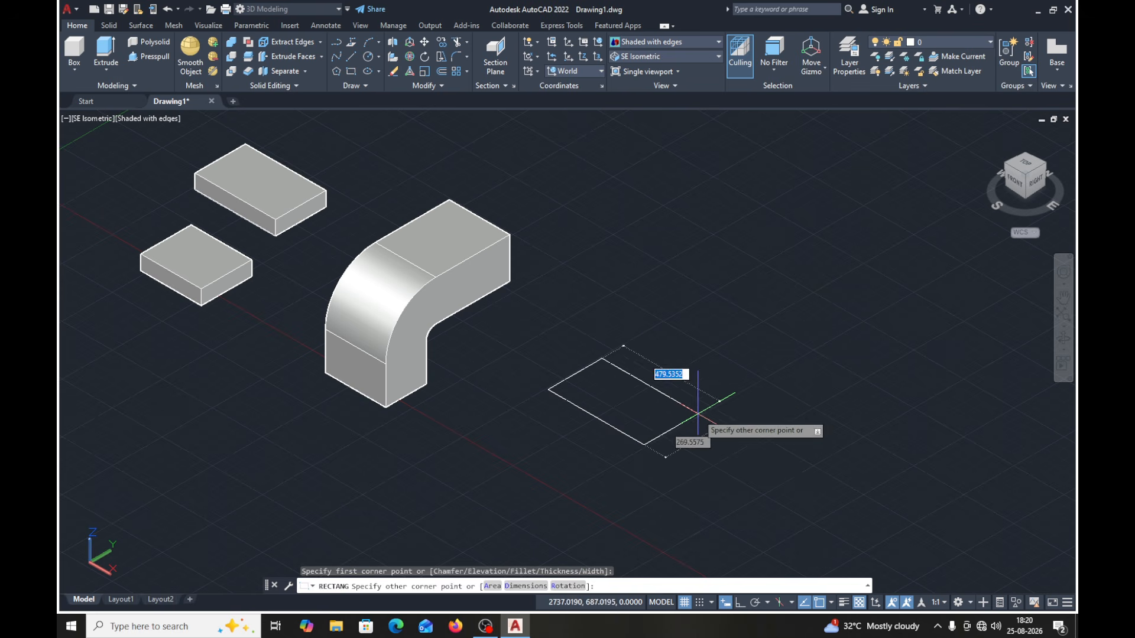
type("300")
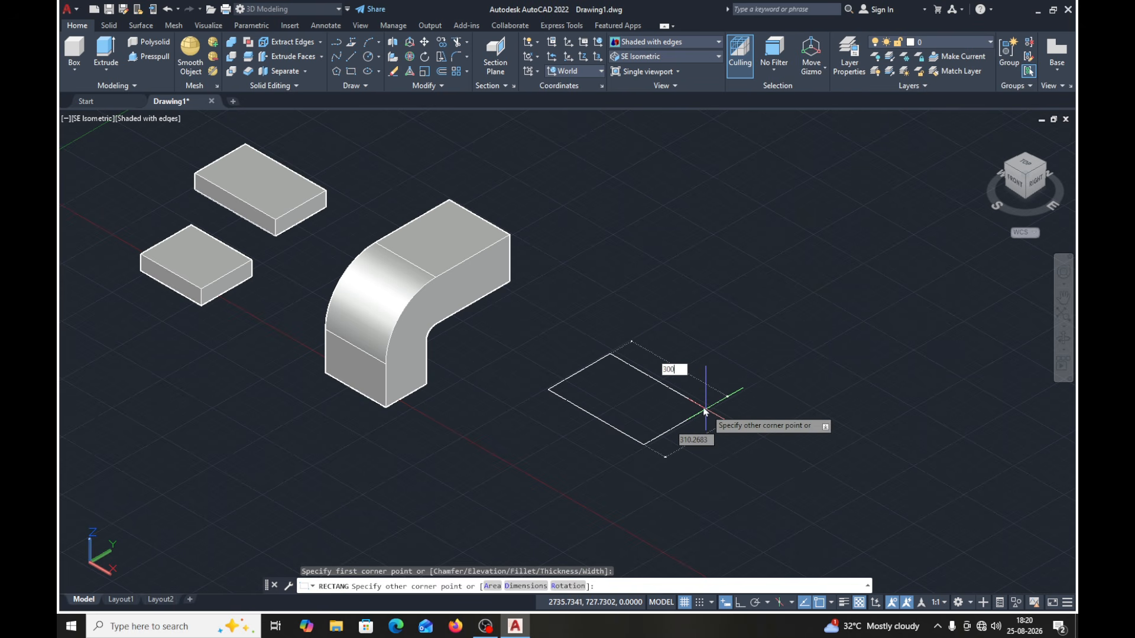
key("Tab")
type("2")
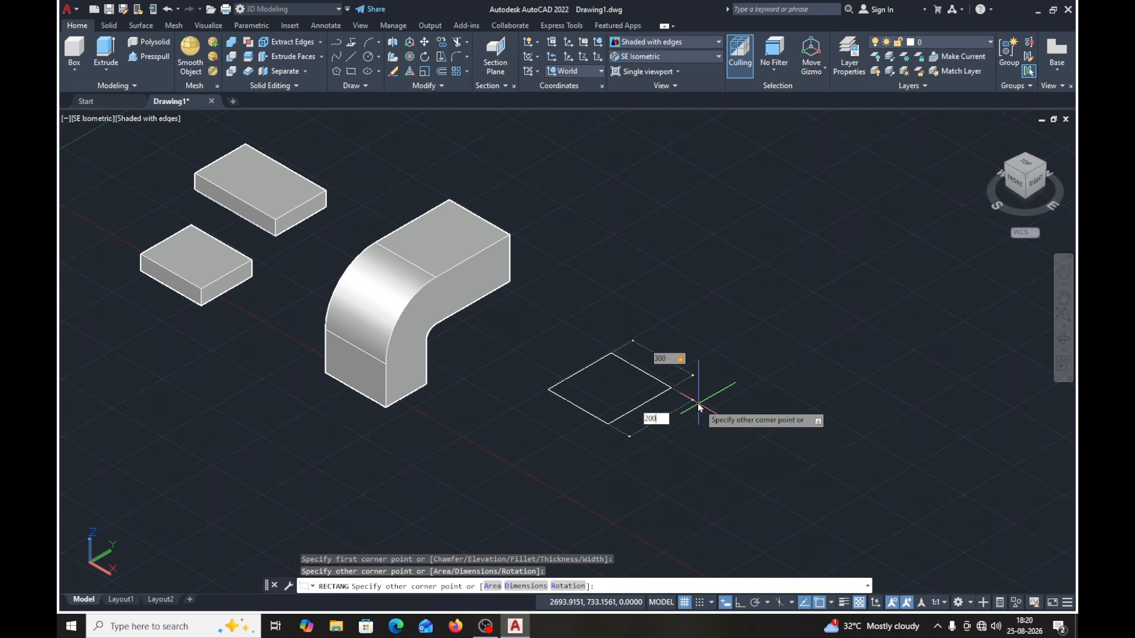
type("00")
key("Return")
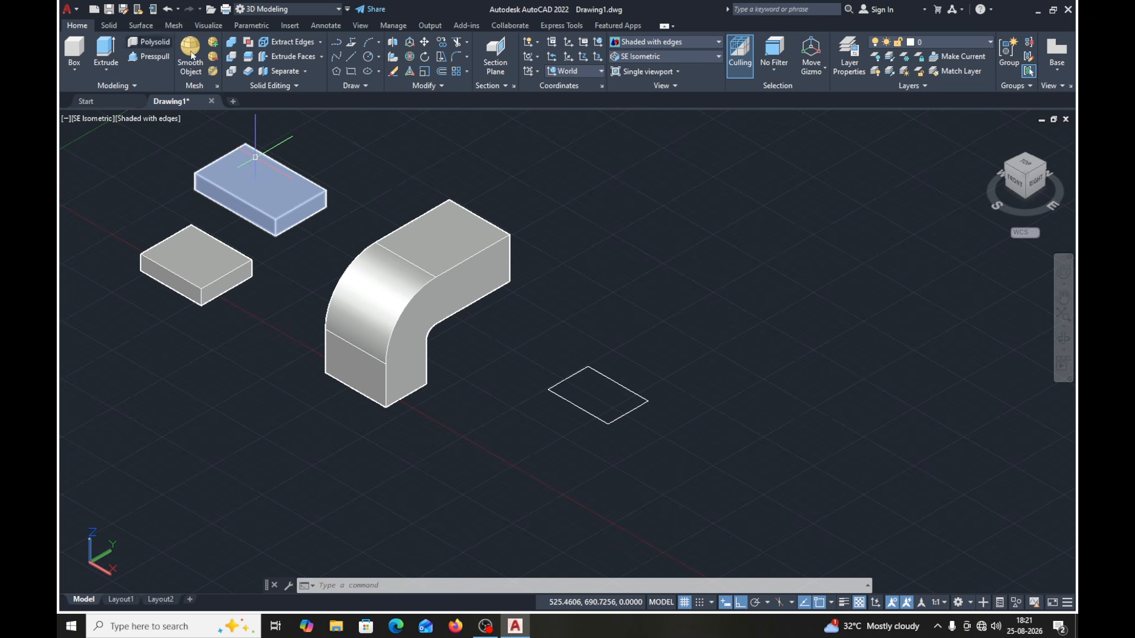
- Set the coordinate system to Right and, with Ortho off, draw a line 200 long at 50 degrees beside the new rectangle
left_click(601, 72)
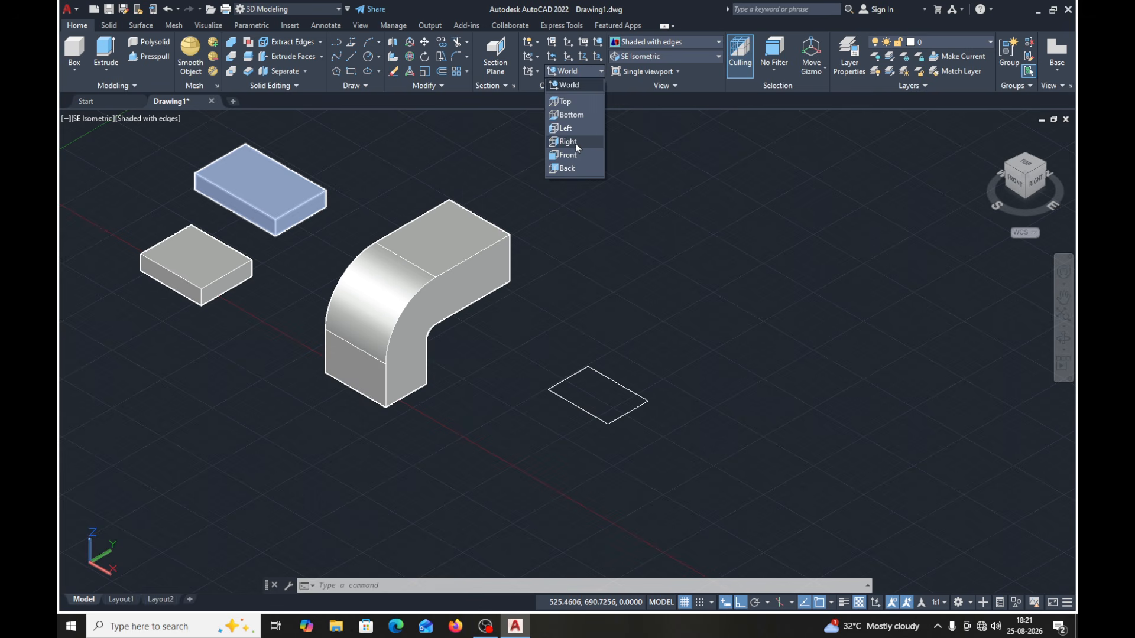
left_click(575, 141)
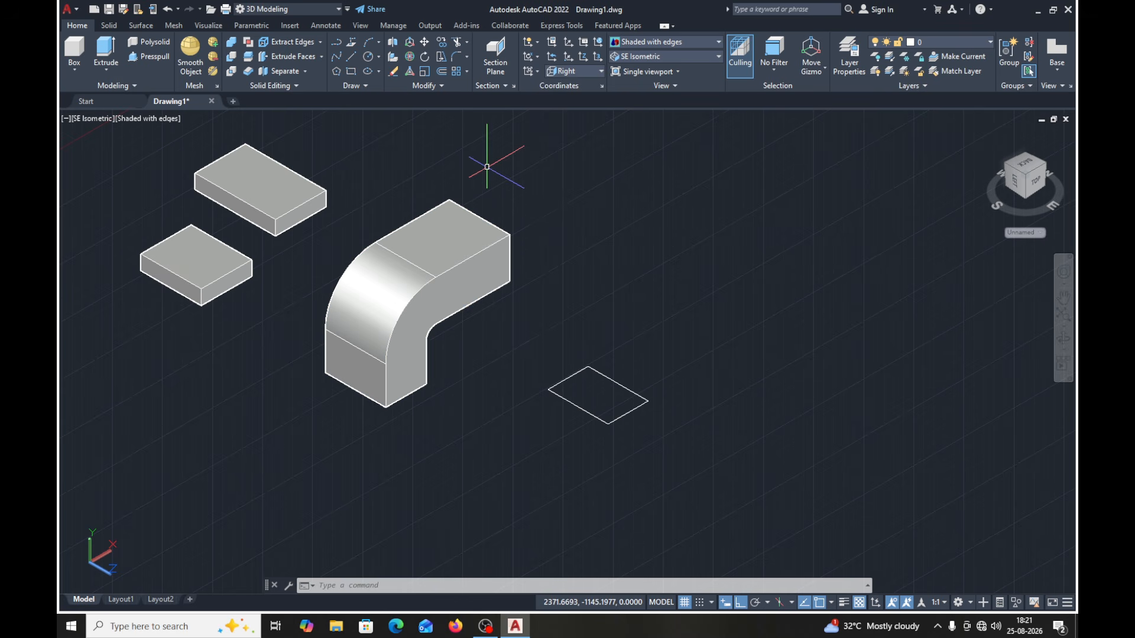
left_click(353, 54)
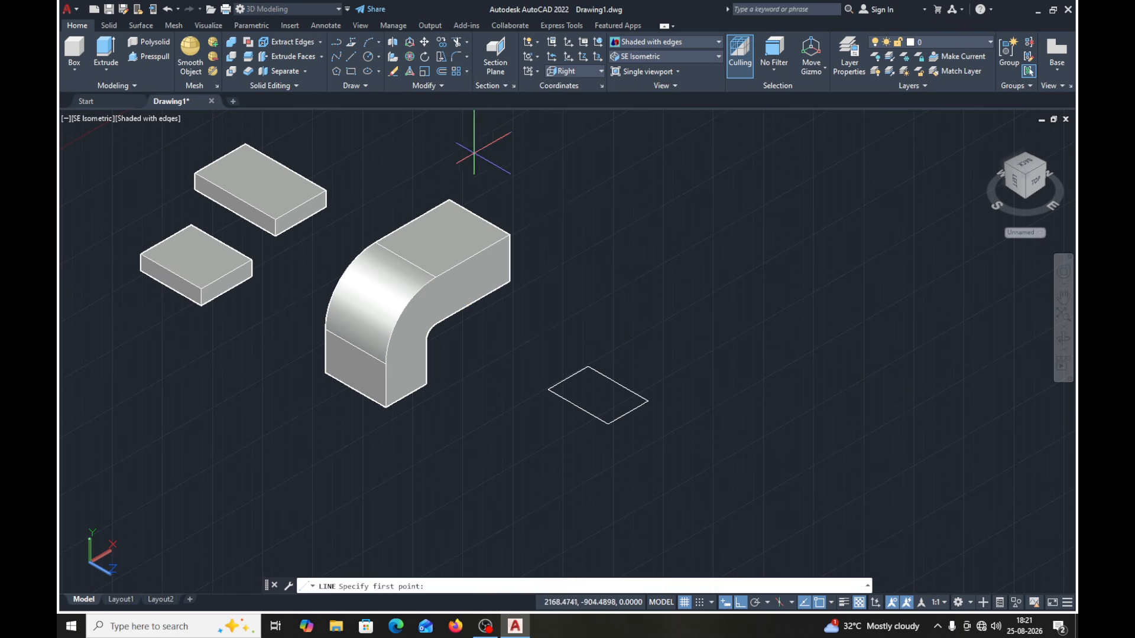
left_click(699, 354)
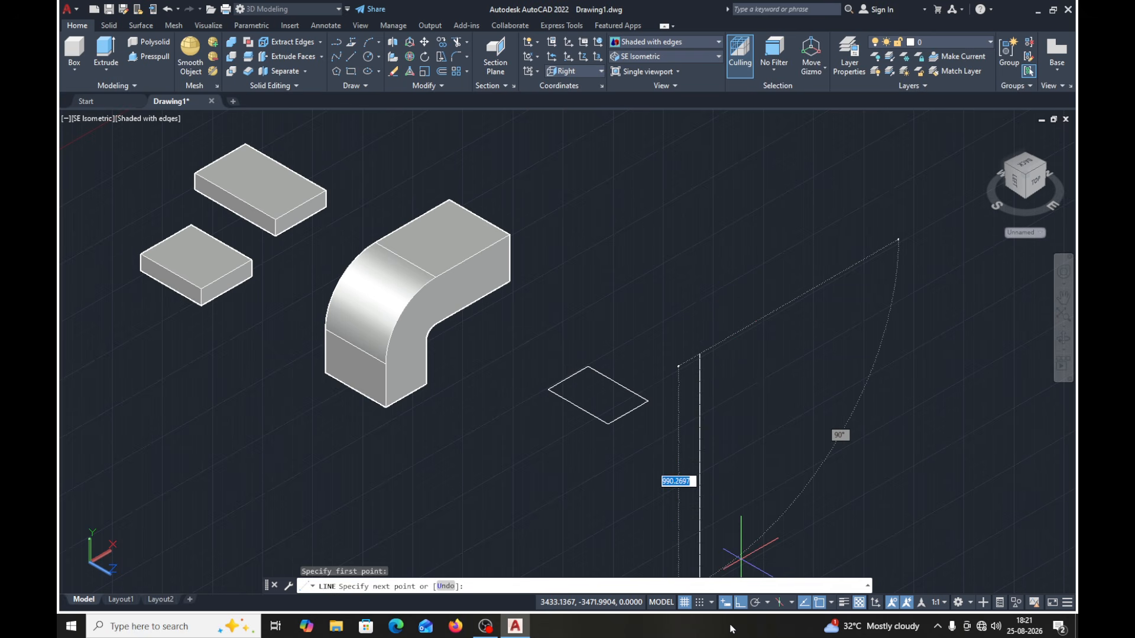
key("F8")
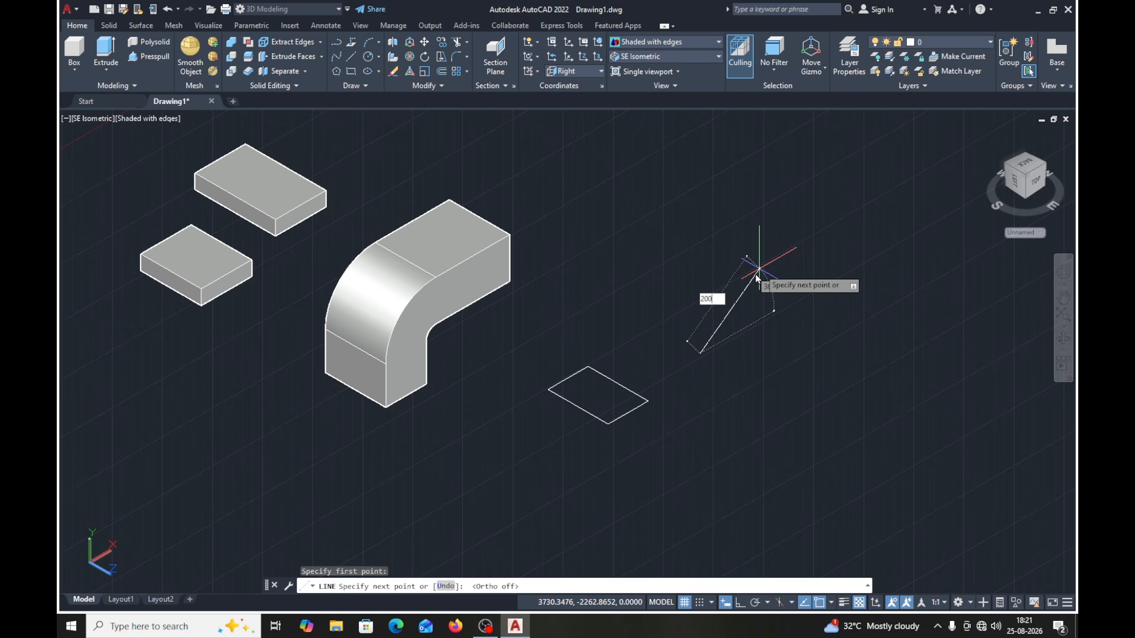
key("Tab")
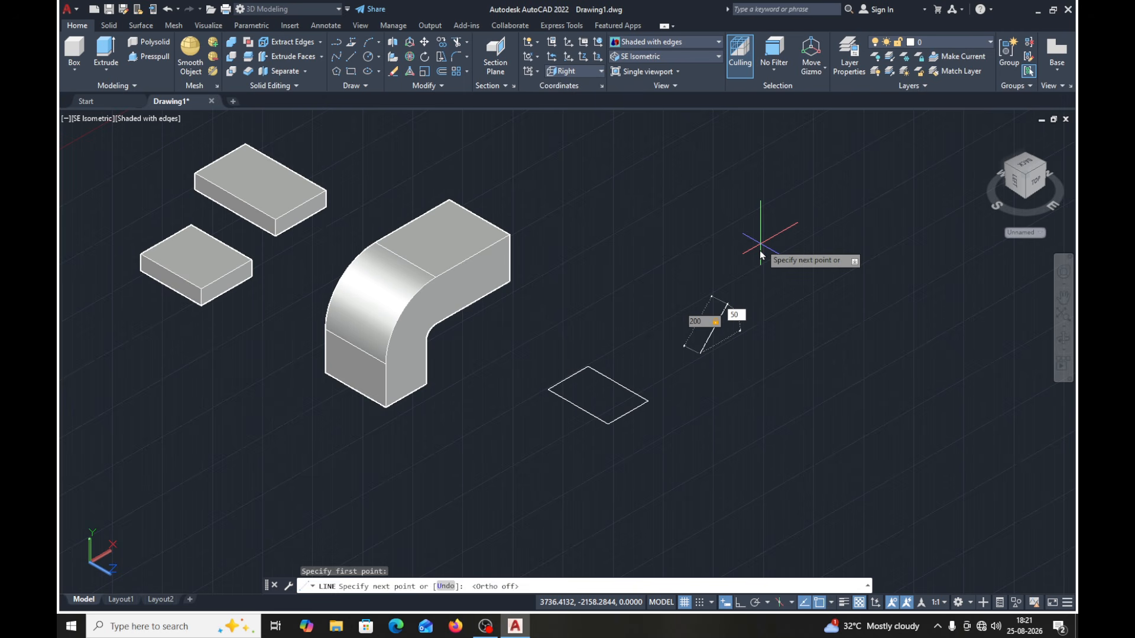
type("50")
key("Return")
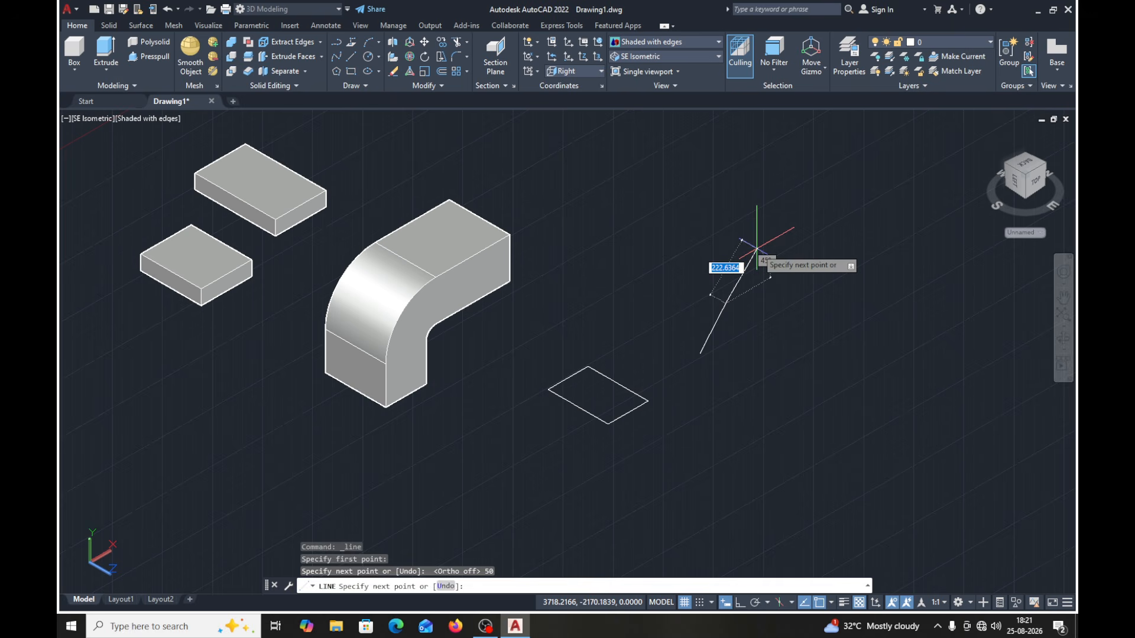
key("Return")
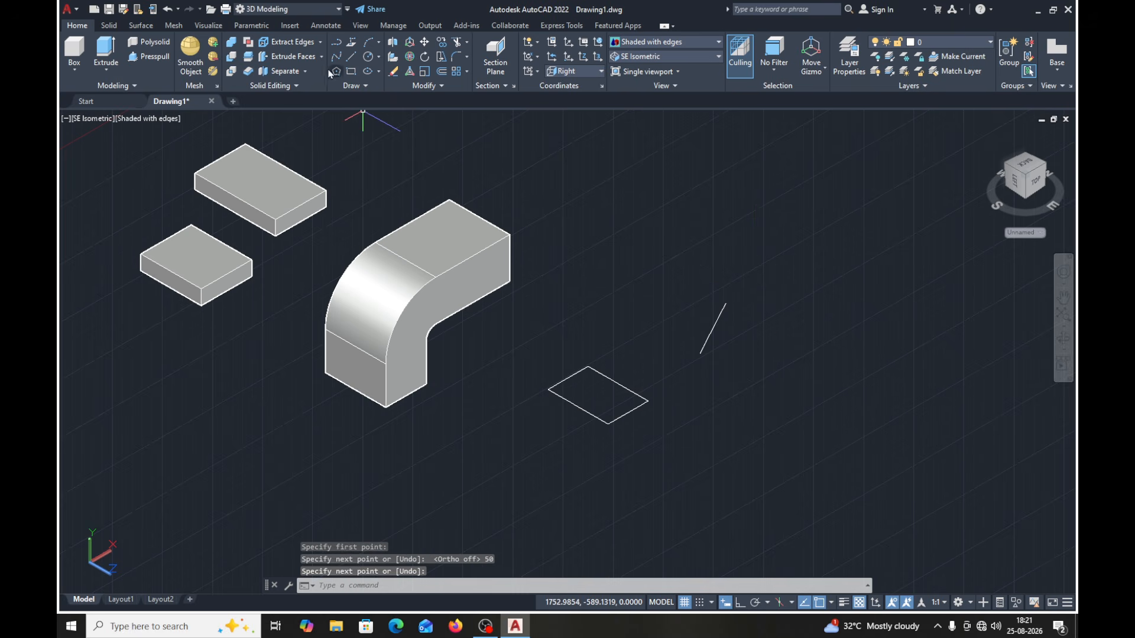
- Move the inclined line from its lower endpoint to the far corner of the new 300 by 200 rectangle
left_click(423, 42)
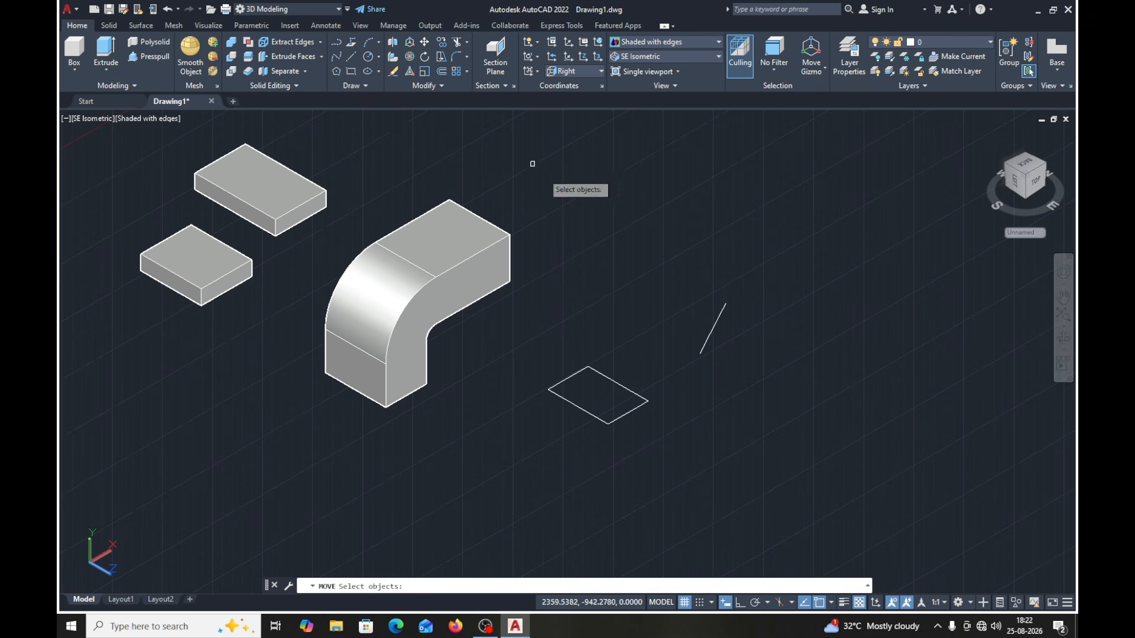
left_click(705, 335)
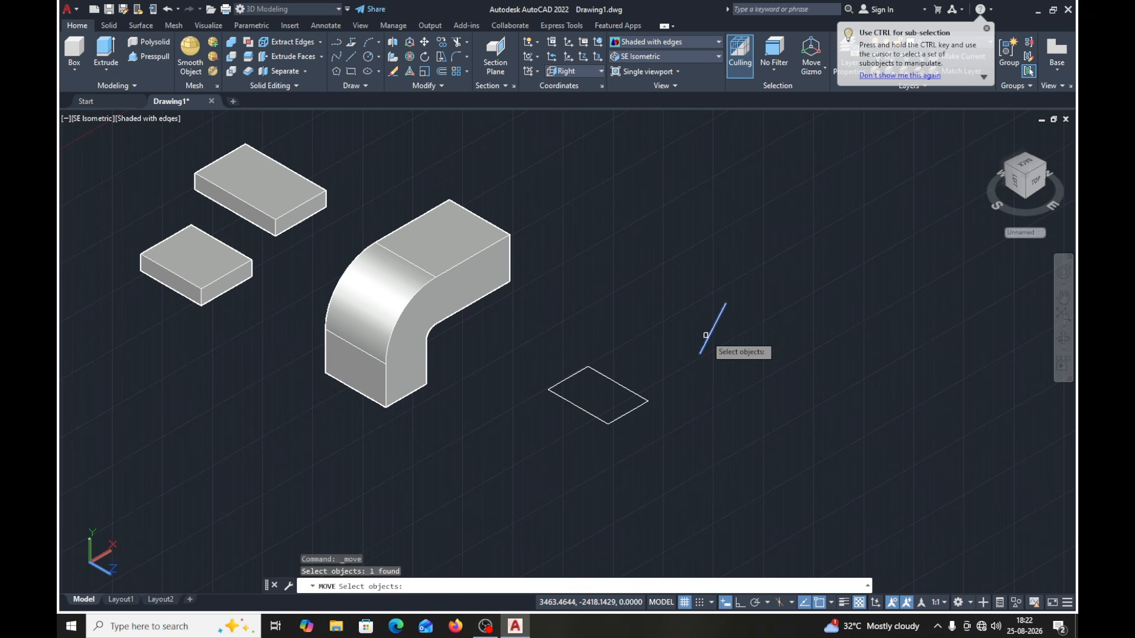
key("Return")
left_click(699, 354)
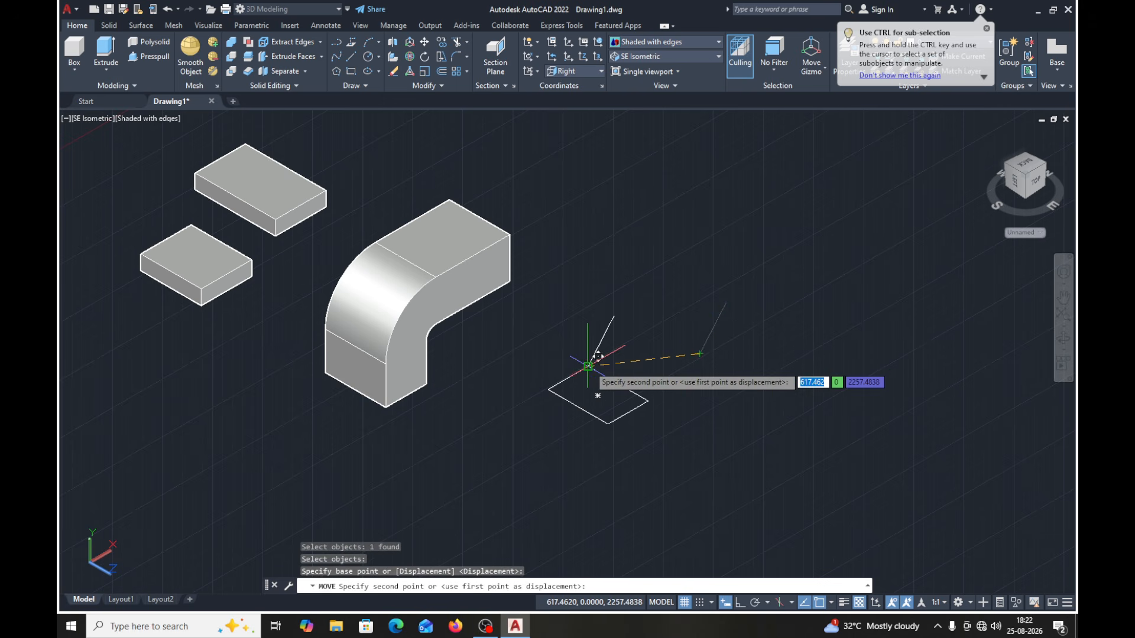
left_click(588, 366)
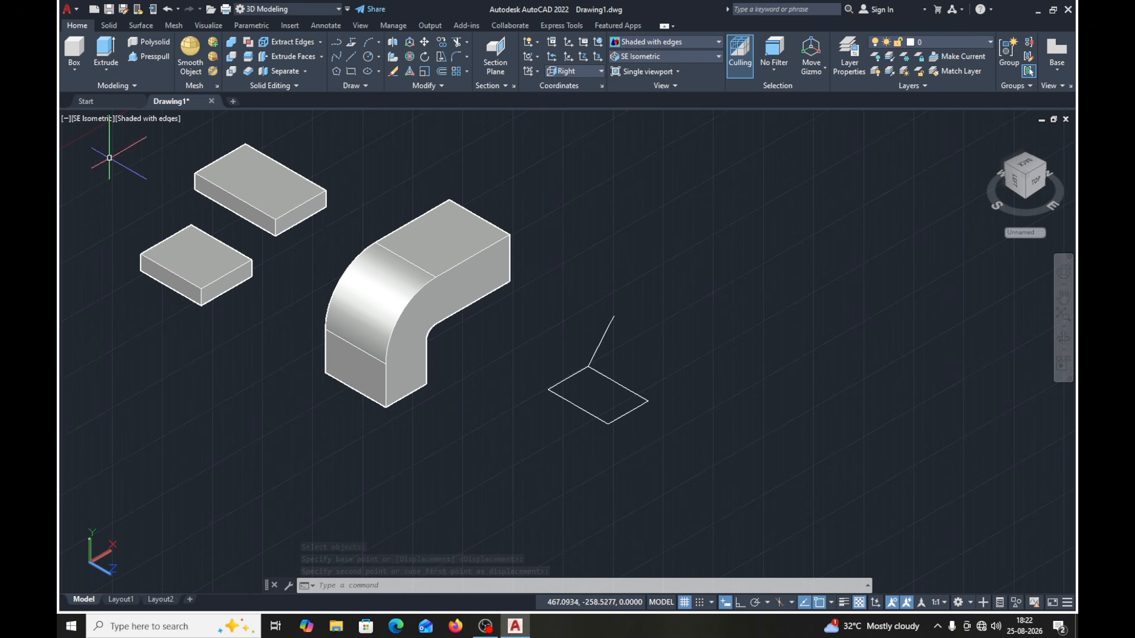
- Extrude the rectangle with the Direction option, from the inclined line's lower endpoint to its upper endpoint
left_click(113, 50)
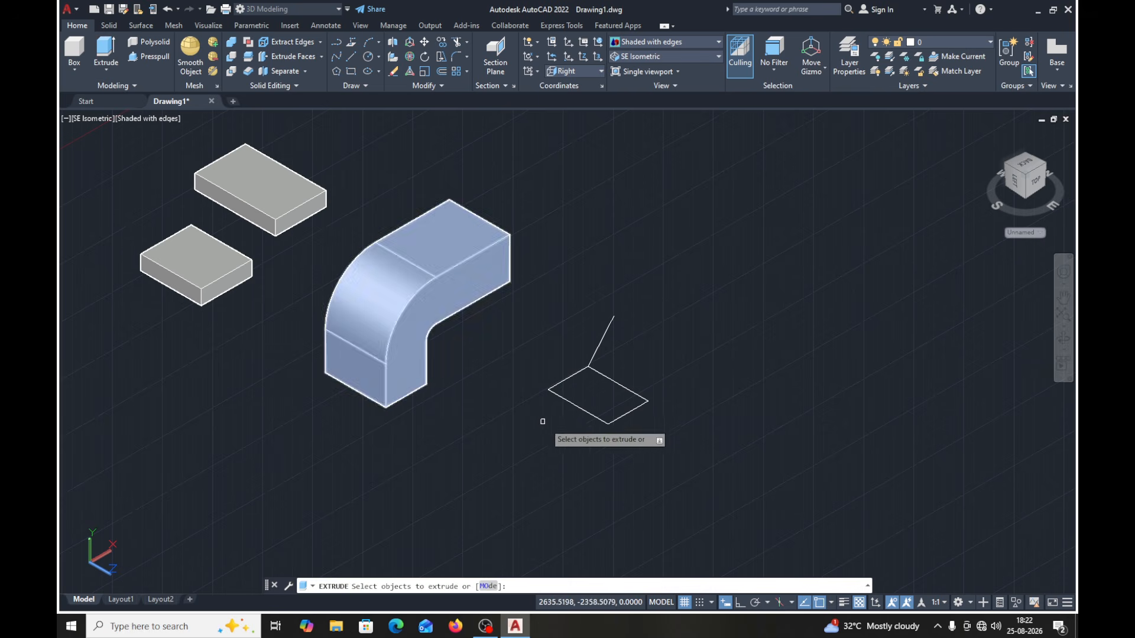
left_click(583, 408)
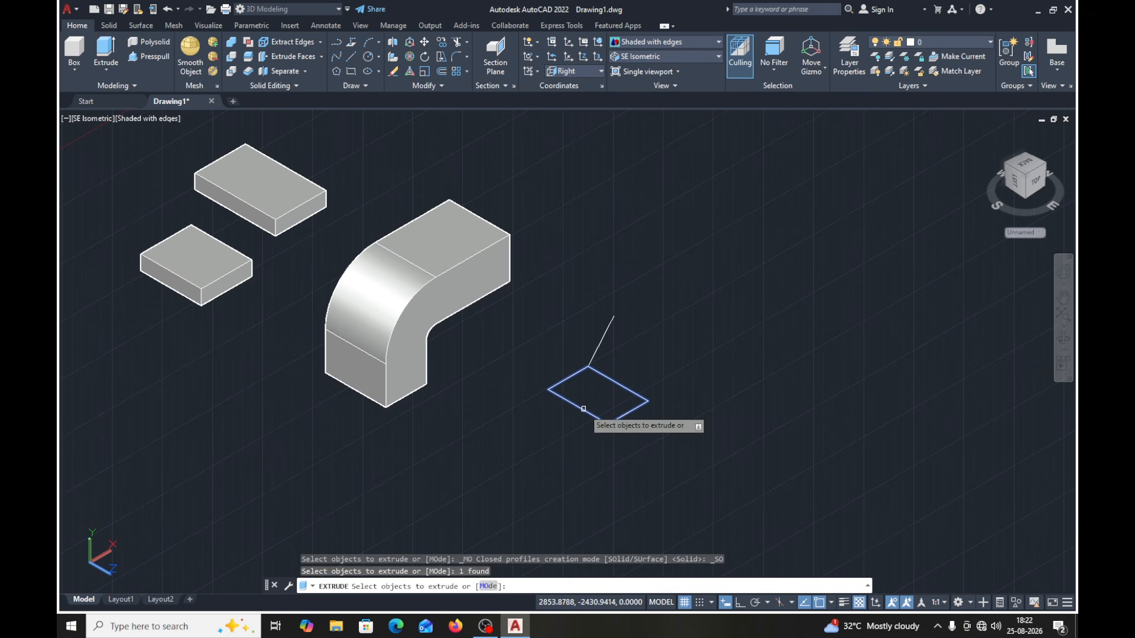
key("Return")
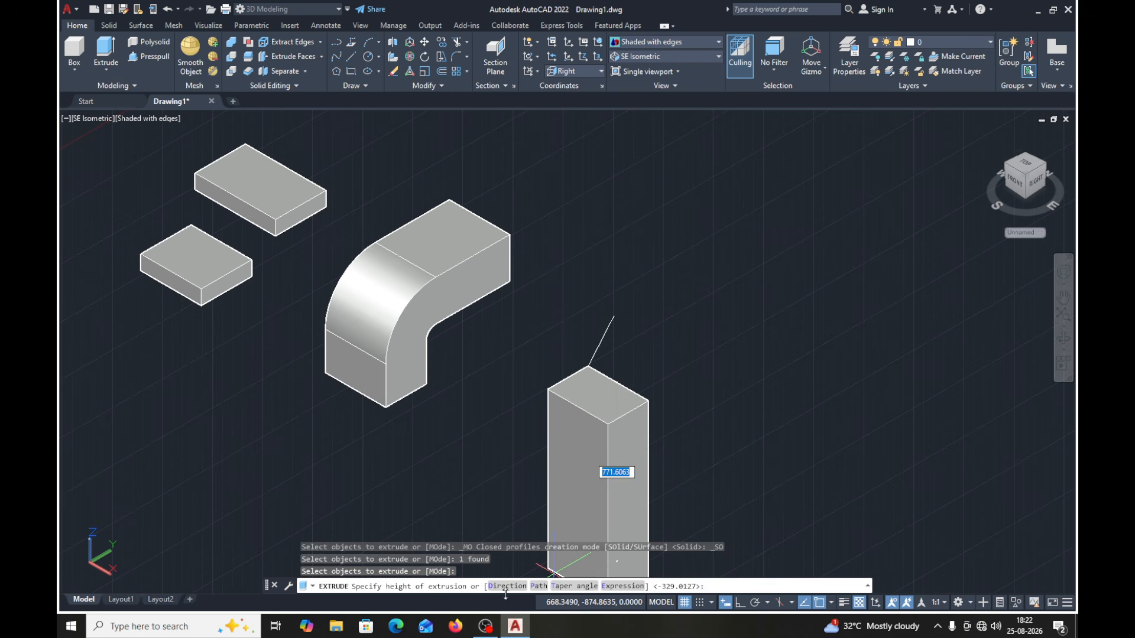
left_click(505, 586)
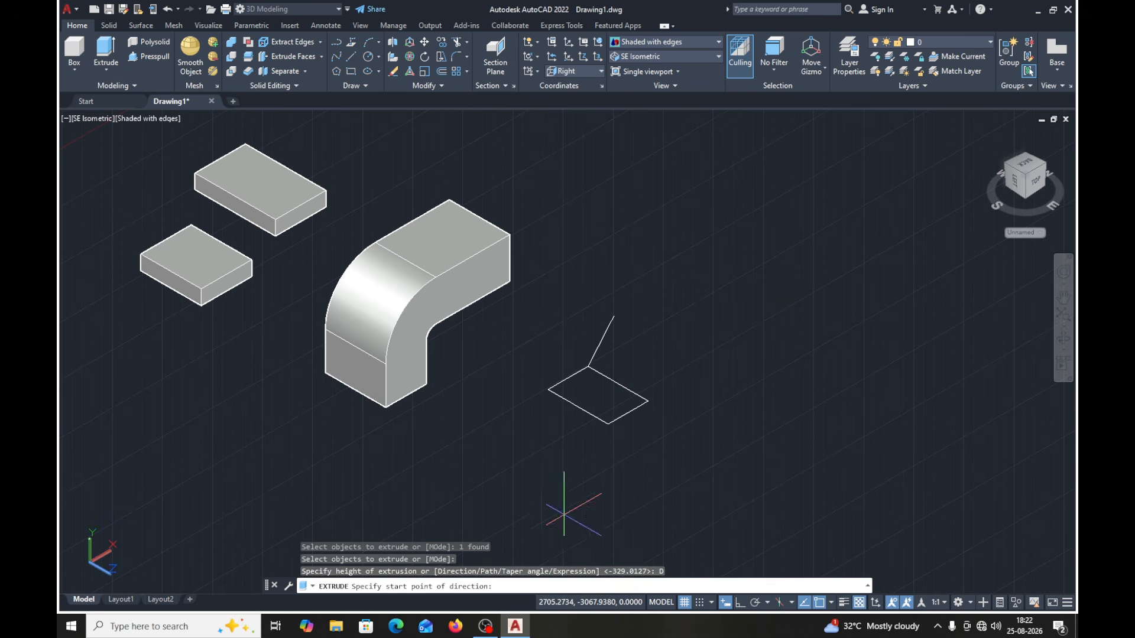
left_click(587, 367)
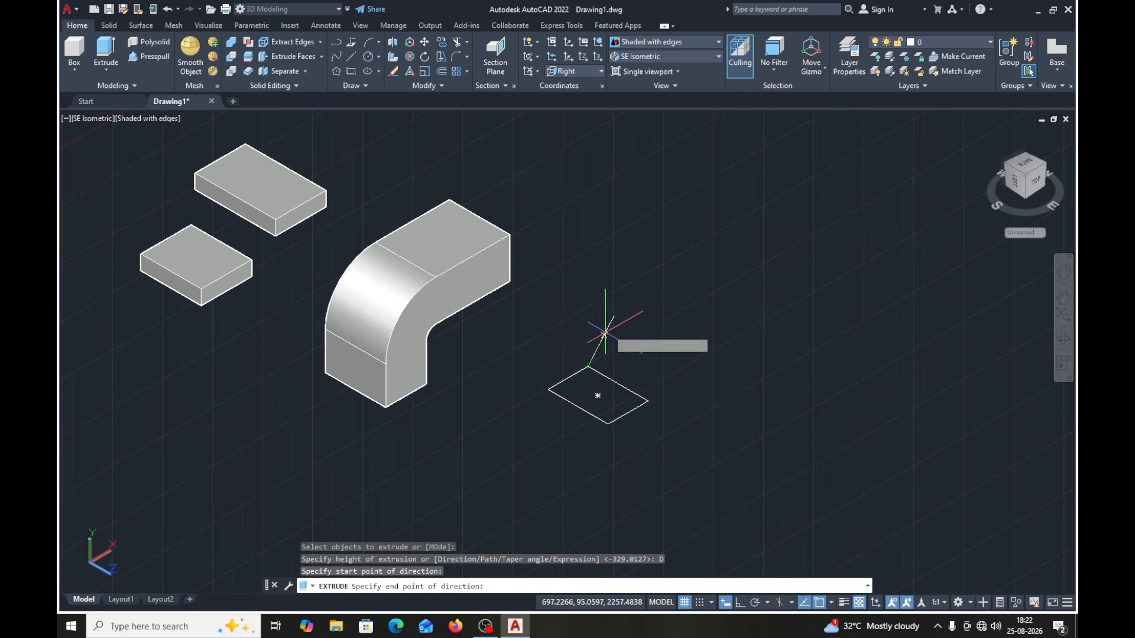
left_click(615, 315)
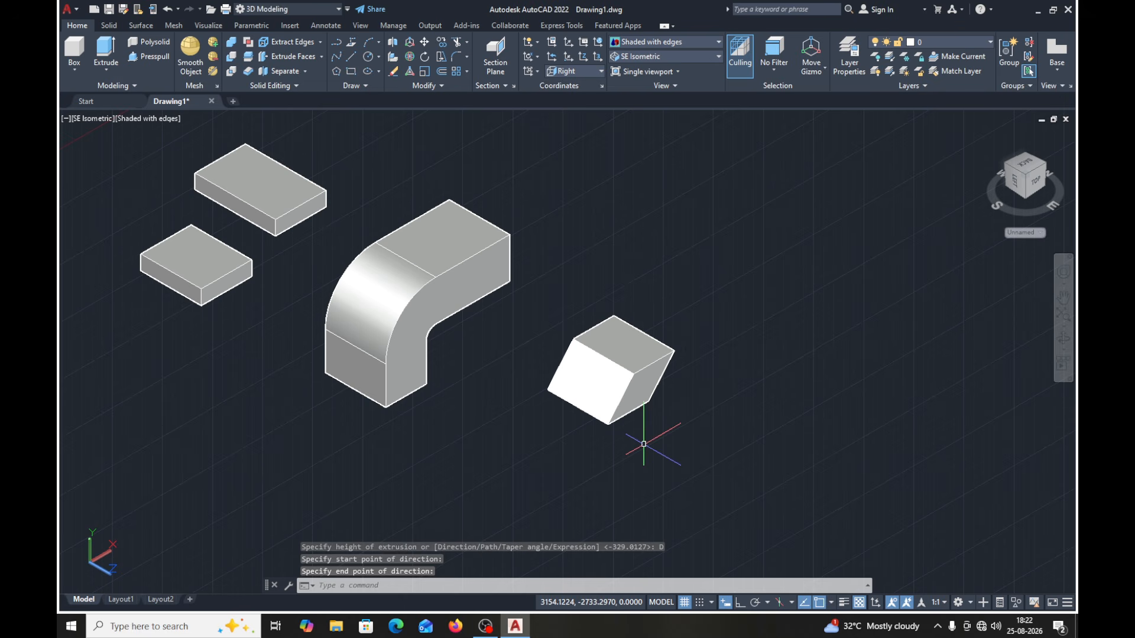
- Select all the solids and the remaining line in the drawing and erase them
middle_click_drag(644, 443, 610, 414)
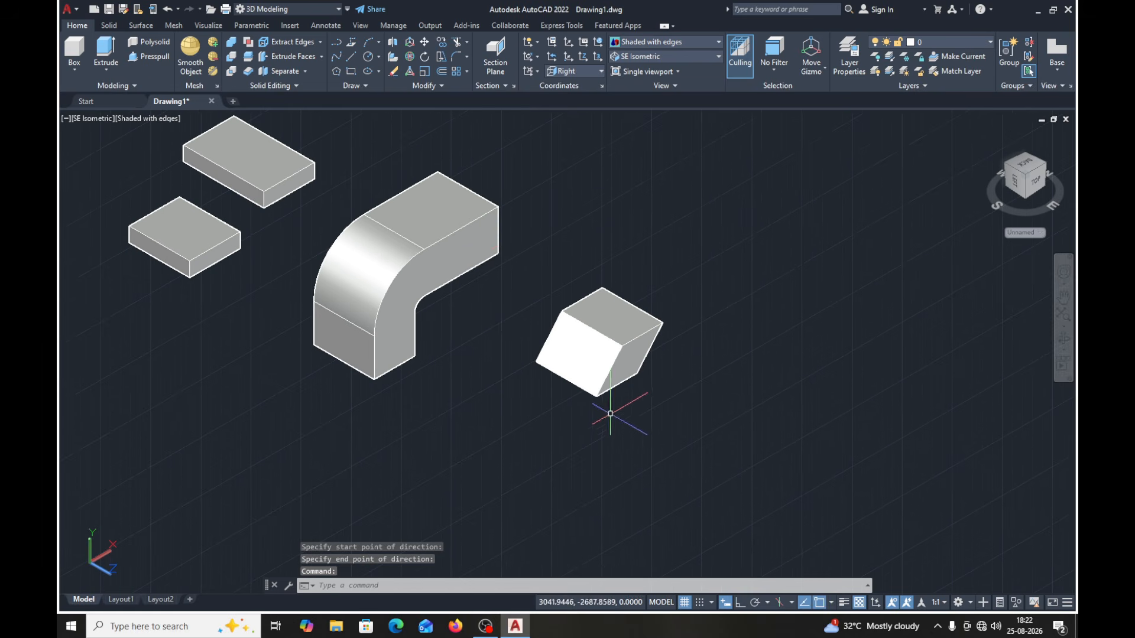
middle_click_drag(676, 243, 737, 265)
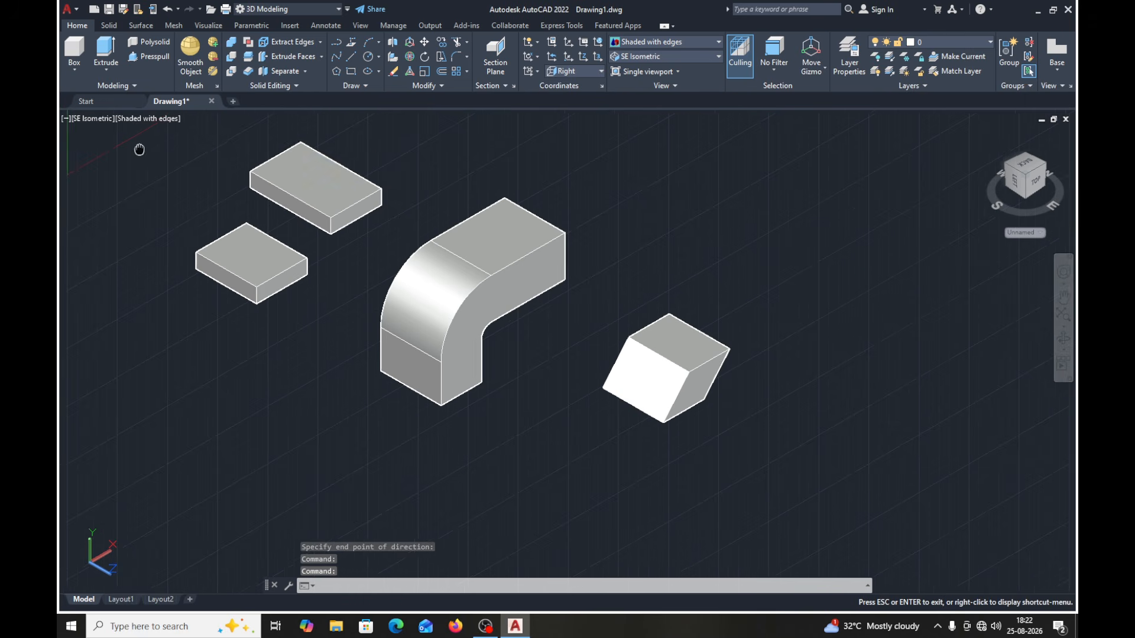
middle_click_drag(140, 153, 225, 210)
left_click(221, 182)
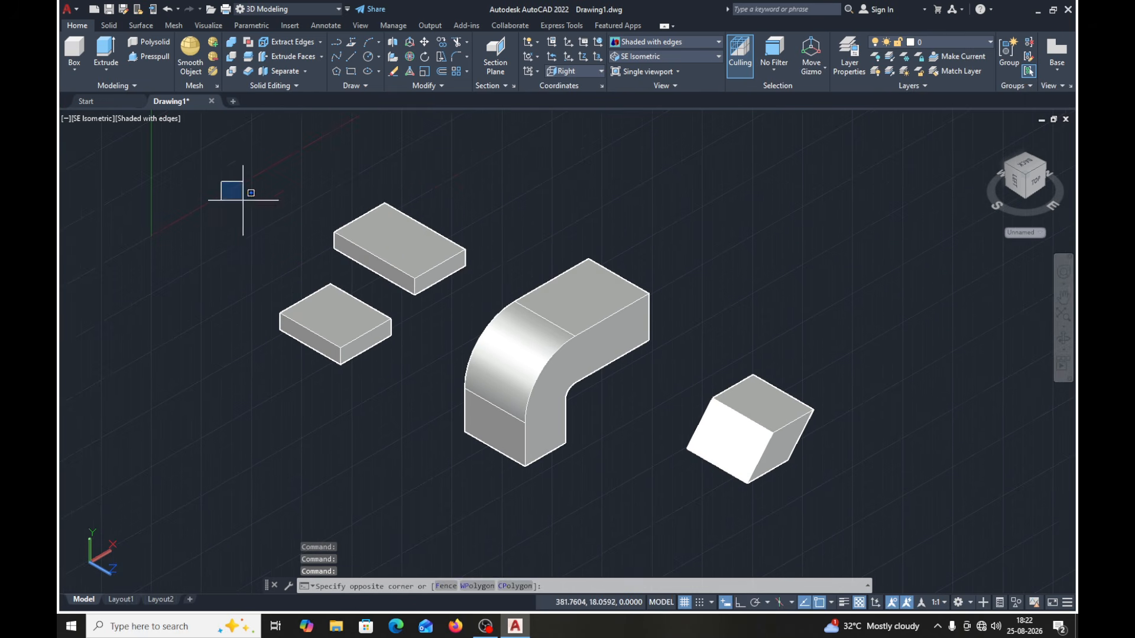
left_click(842, 507)
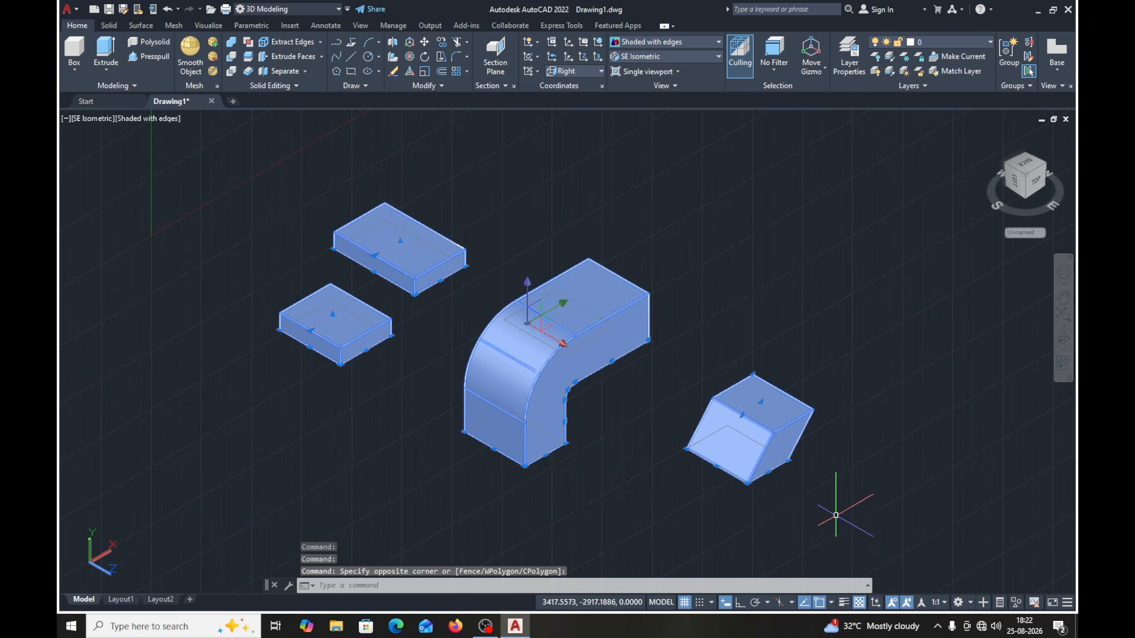
key("Delete")
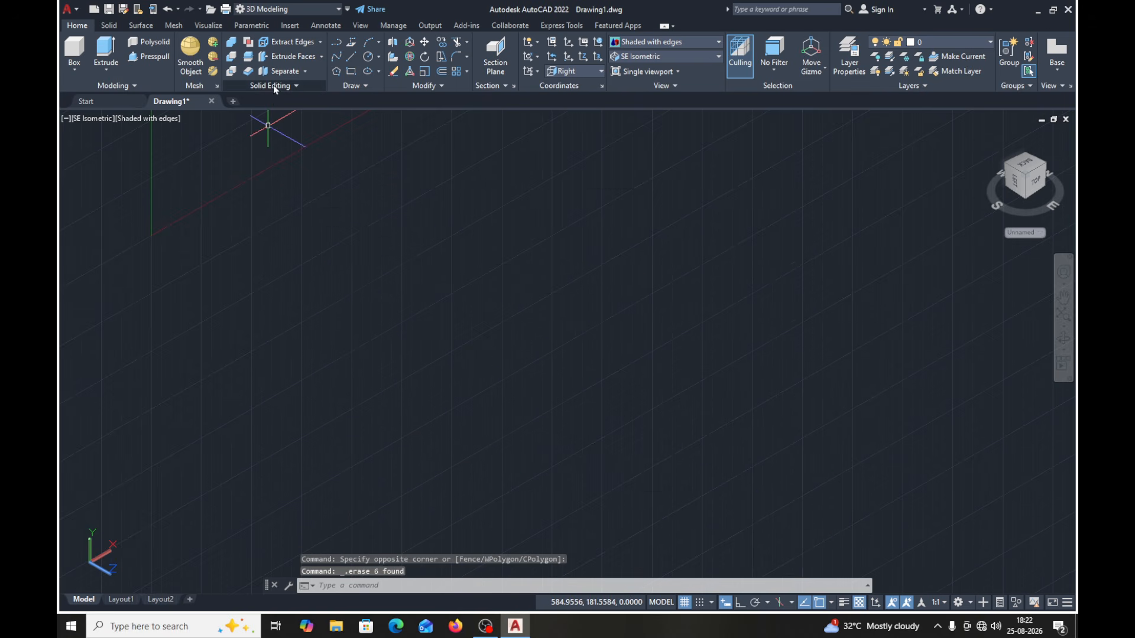
left_click(350, 71)
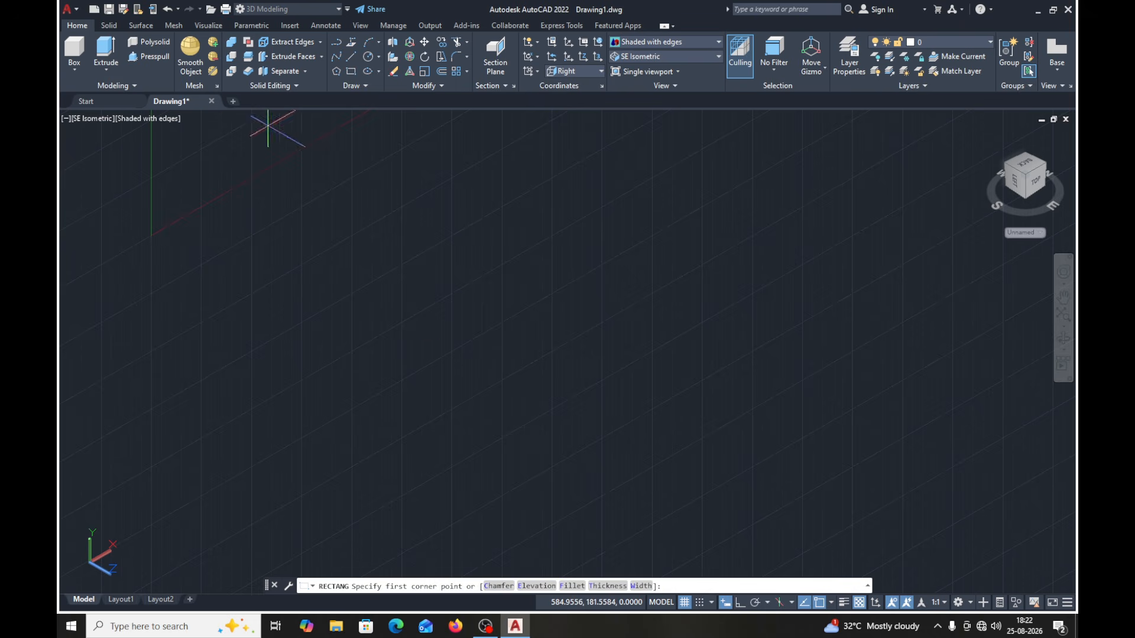
left_click(279, 332)
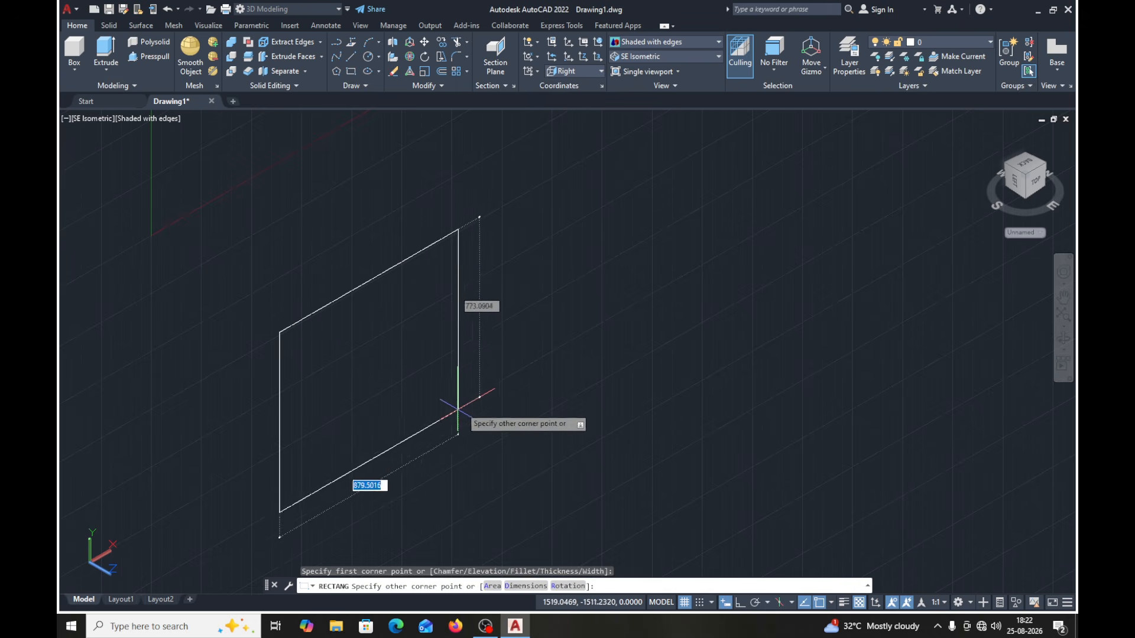
key("Escape")
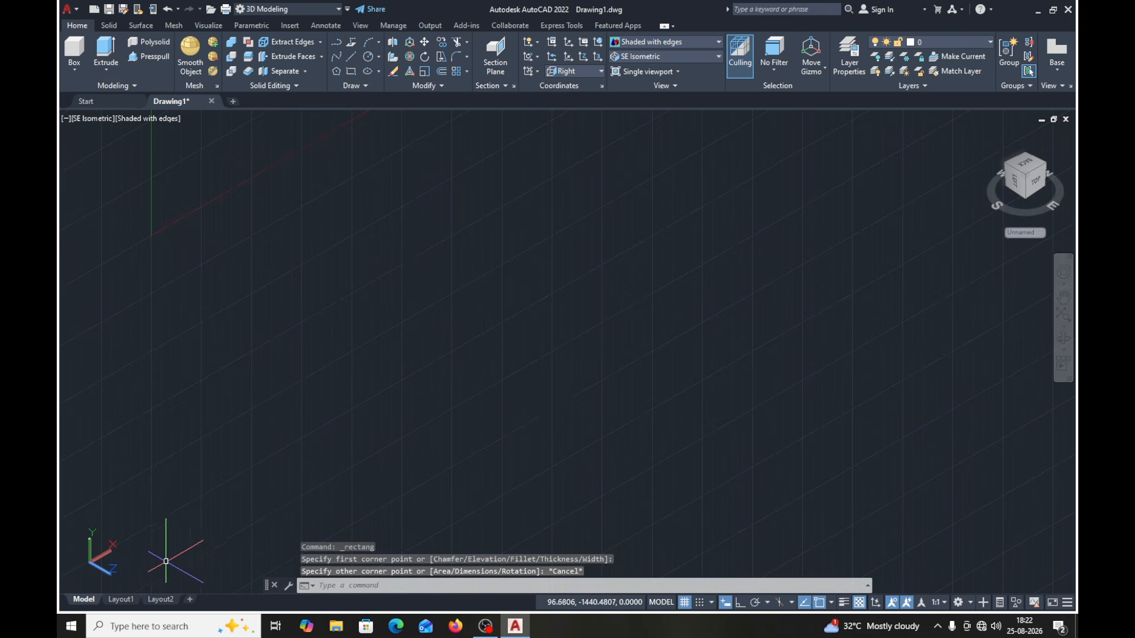
- Set the coordinate system to World and draw a 400 by 300 rectangle in the empty drawing
left_click(600, 77)
left_click(566, 89)
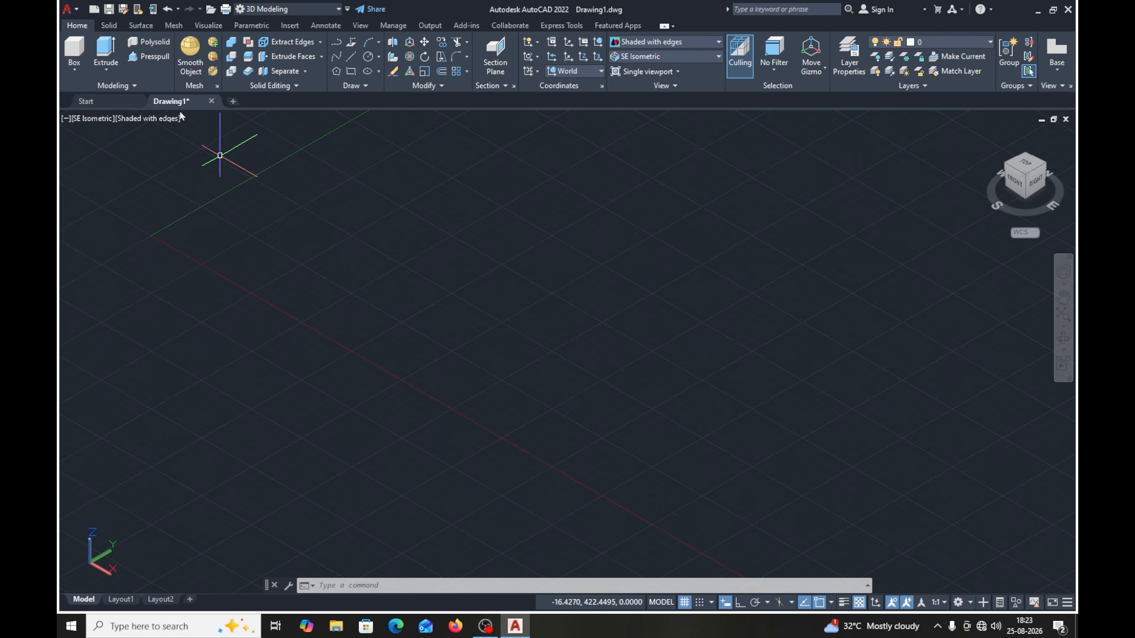
left_click(352, 72)
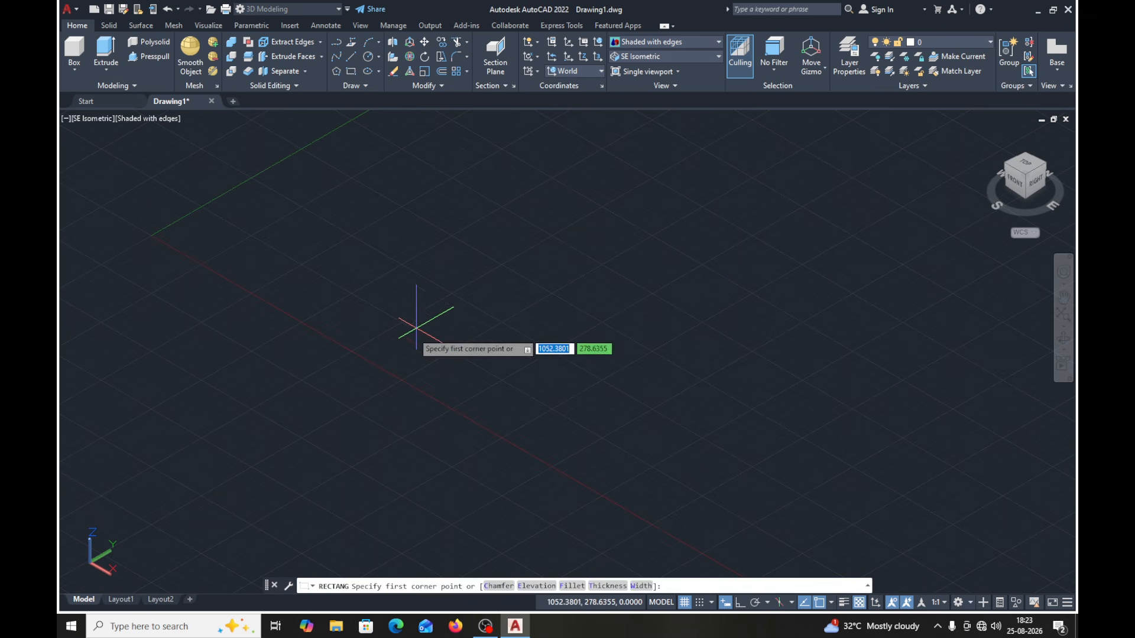
left_click(399, 331)
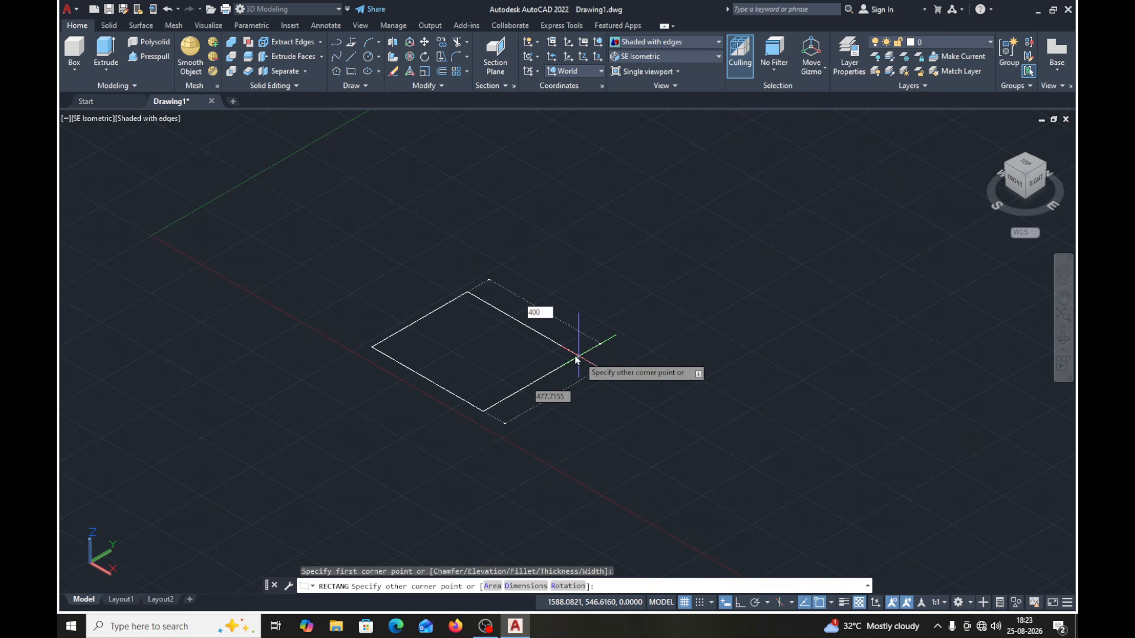
key("Tab")
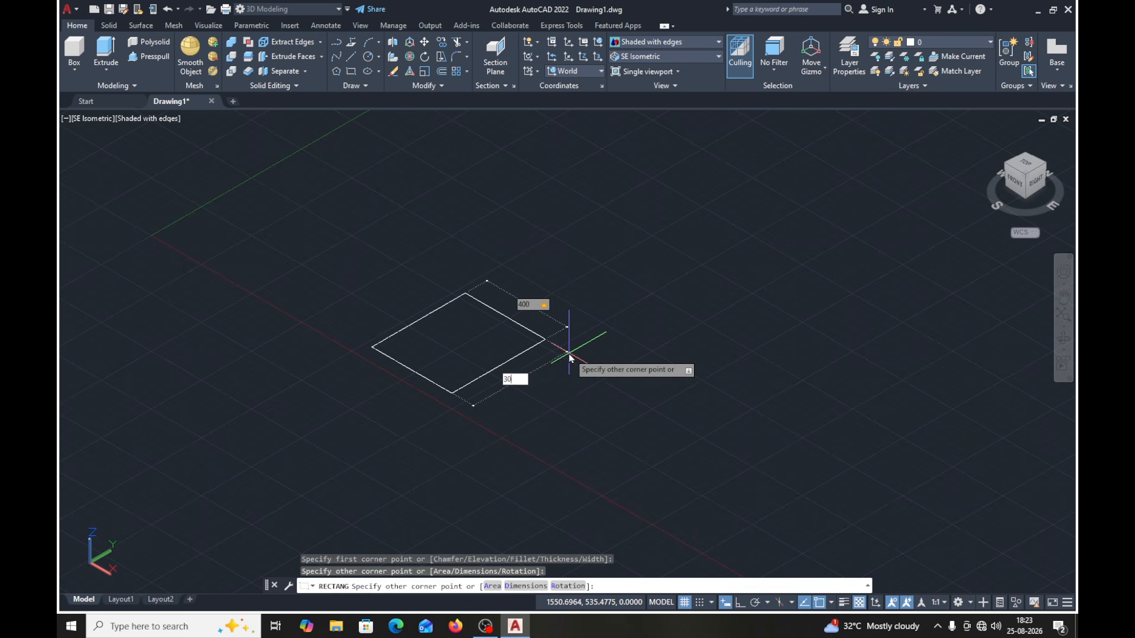
type("300")
key("Return")
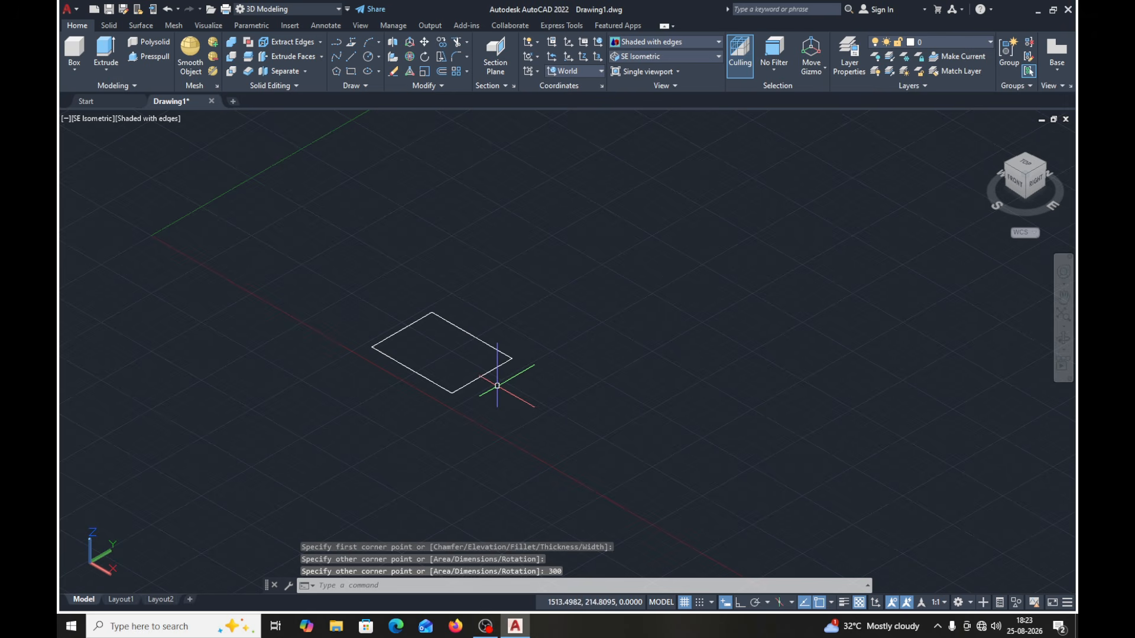
- Extrude the 400 by 300 rectangle to a height of 70 as a solid
left_click(106, 53)
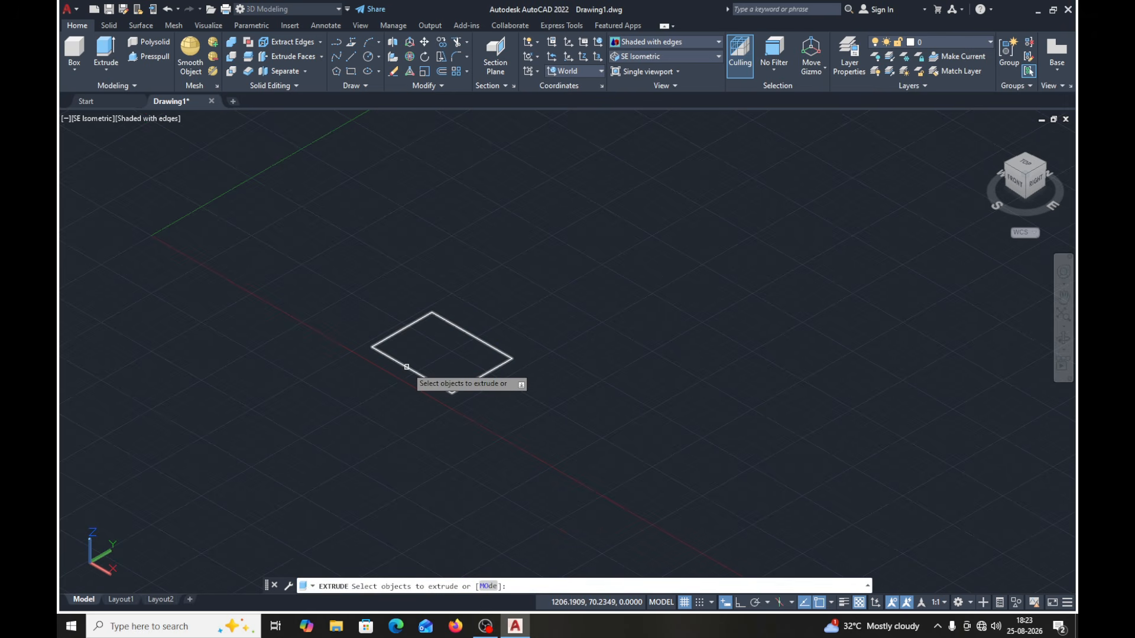
left_click(406, 368)
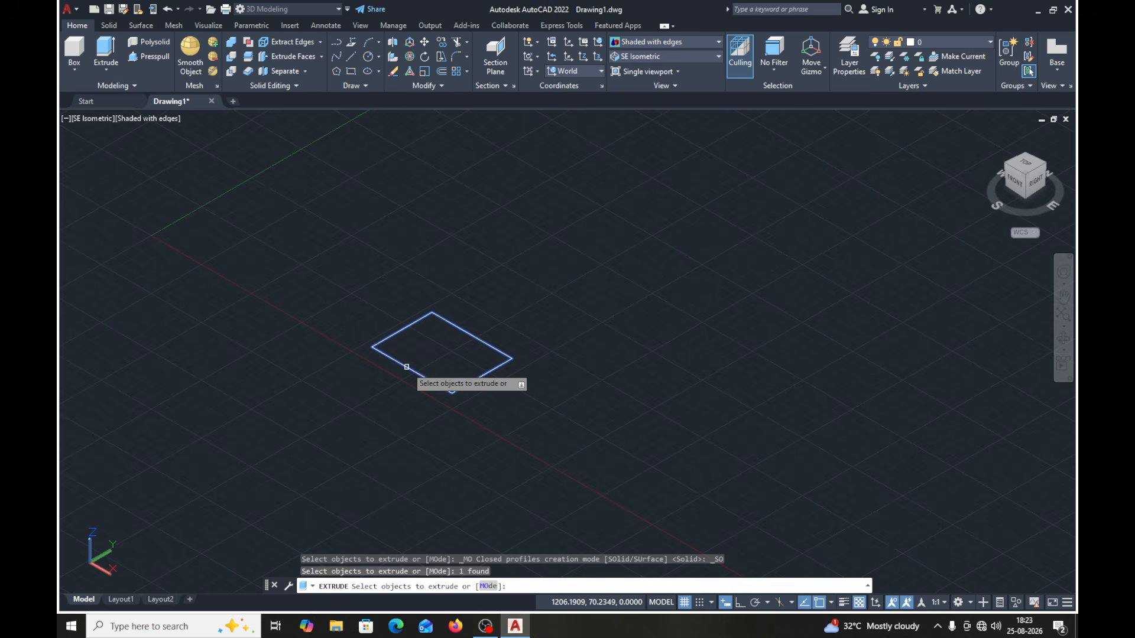
key("Return")
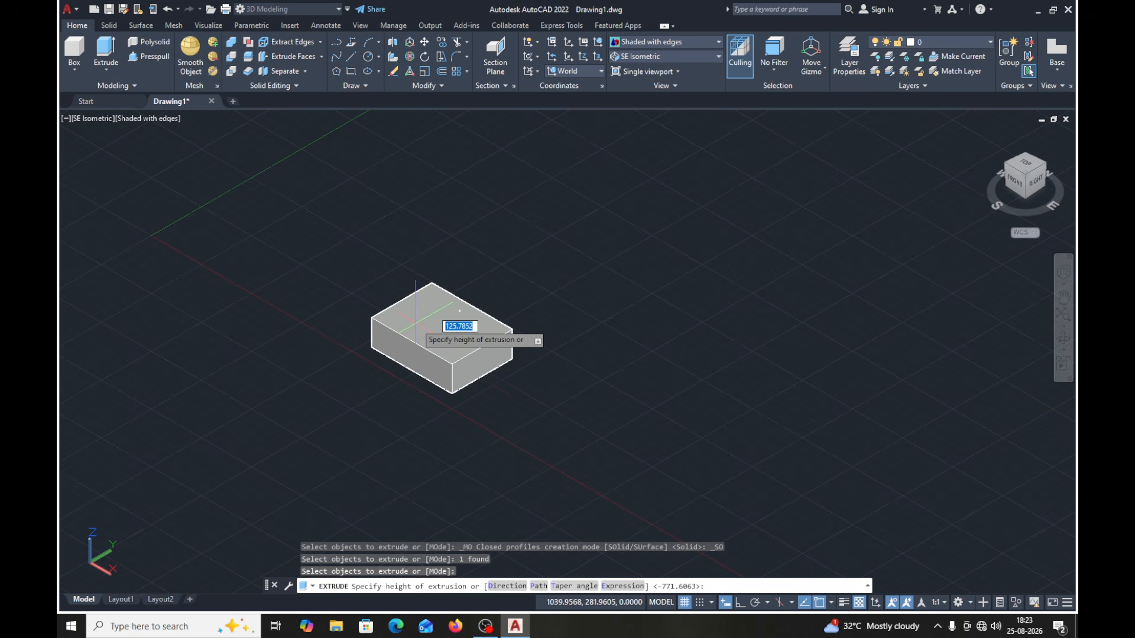
type("70")
key("Return")
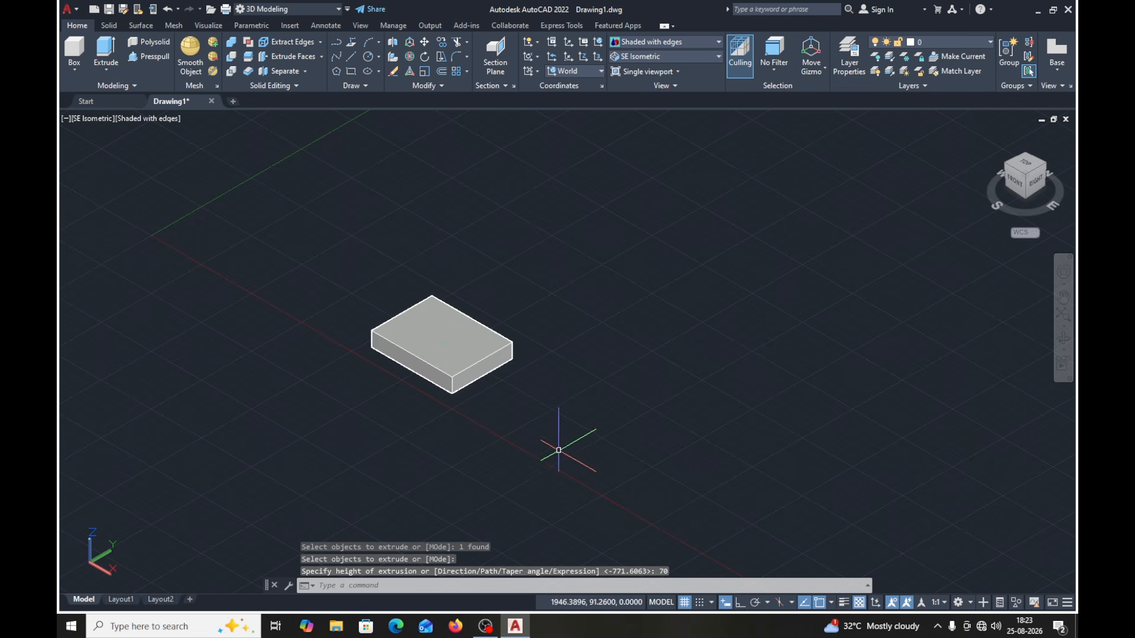
scroll(553, 453, "up", 2)
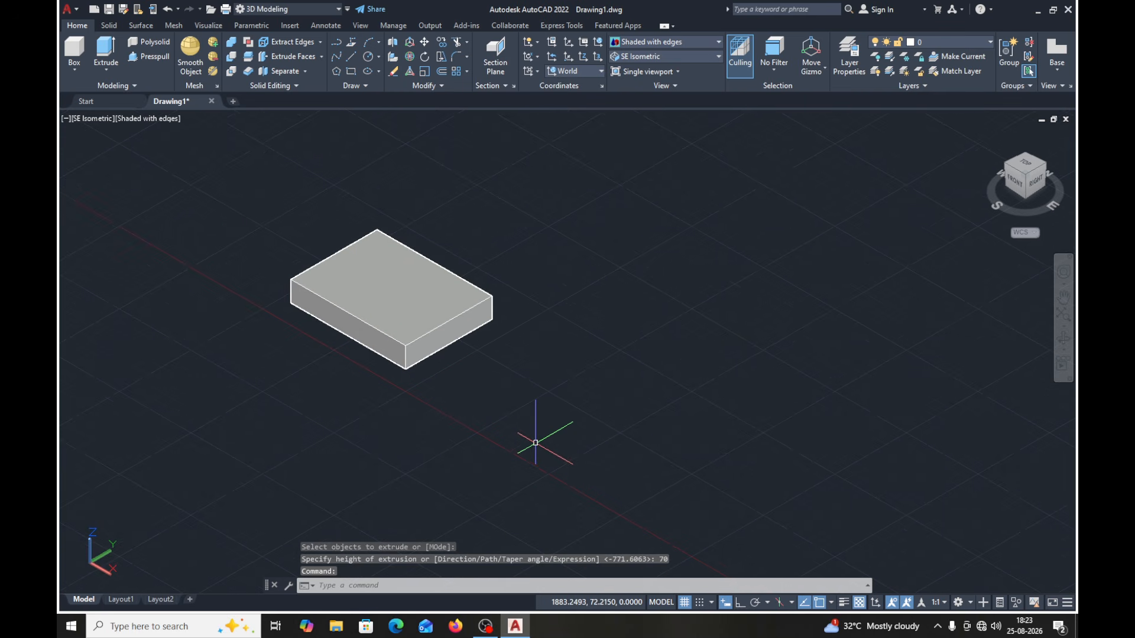
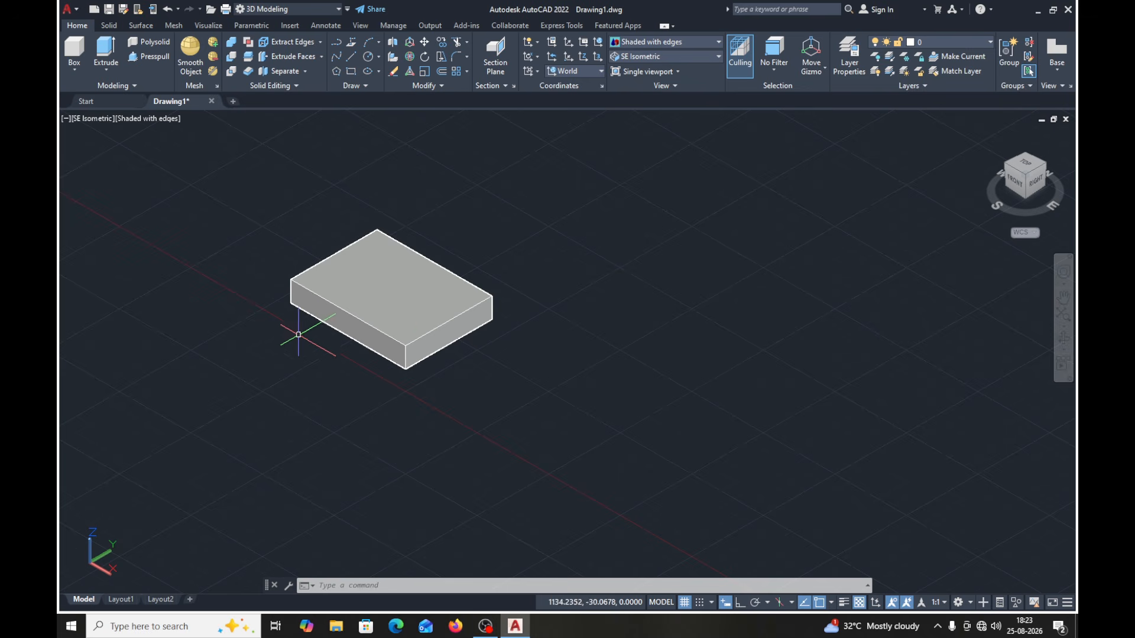
left_click(601, 72)
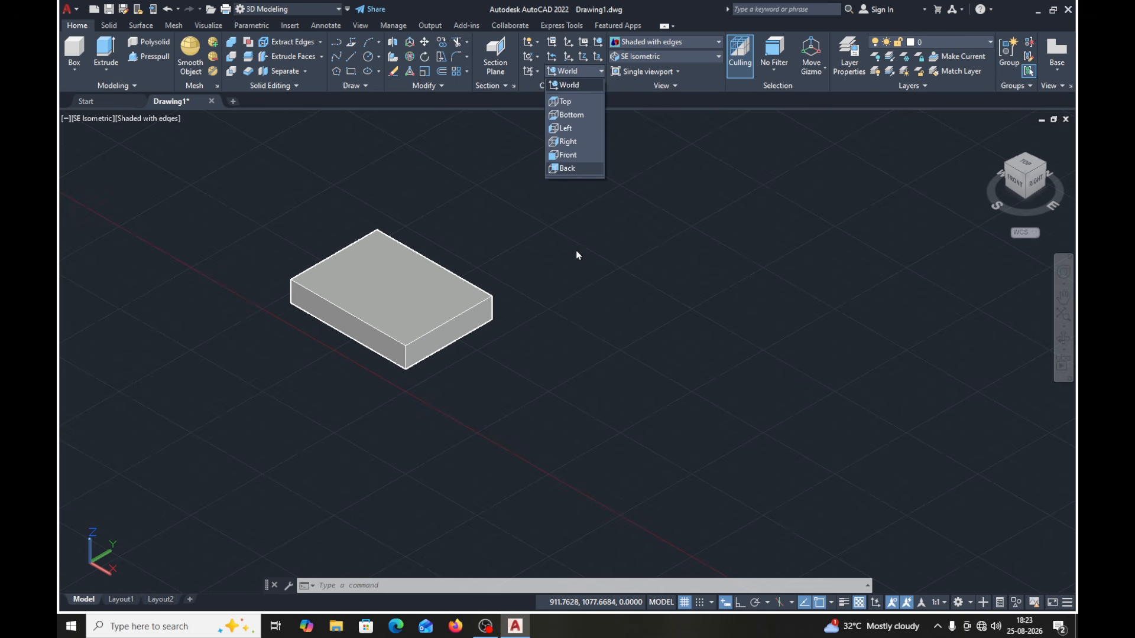
left_click(562, 264)
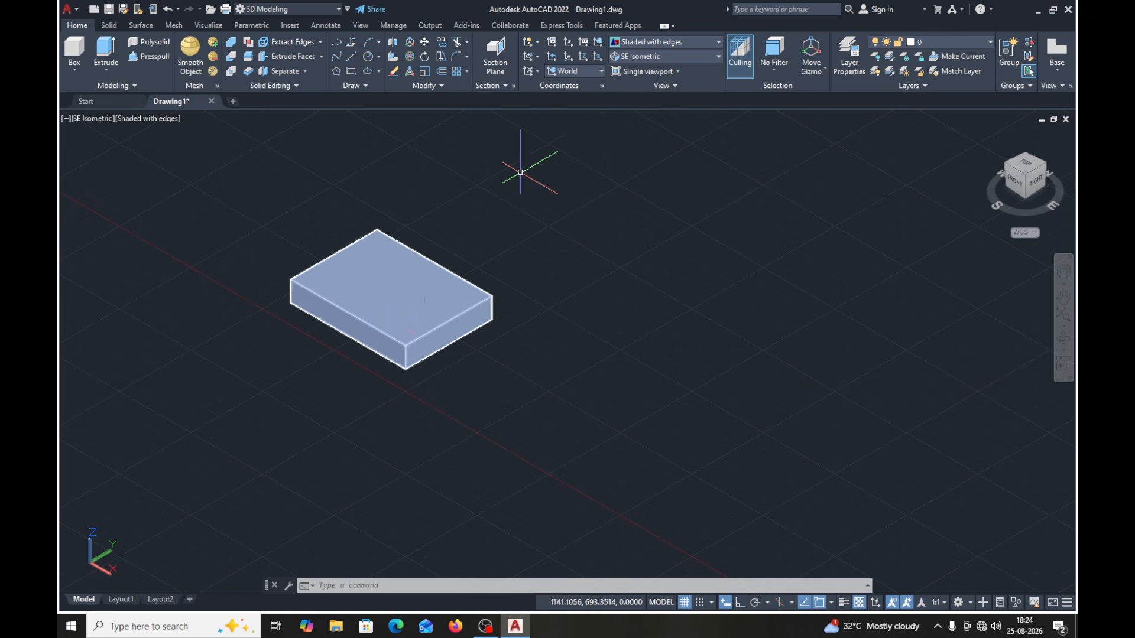
left_click(600, 73)
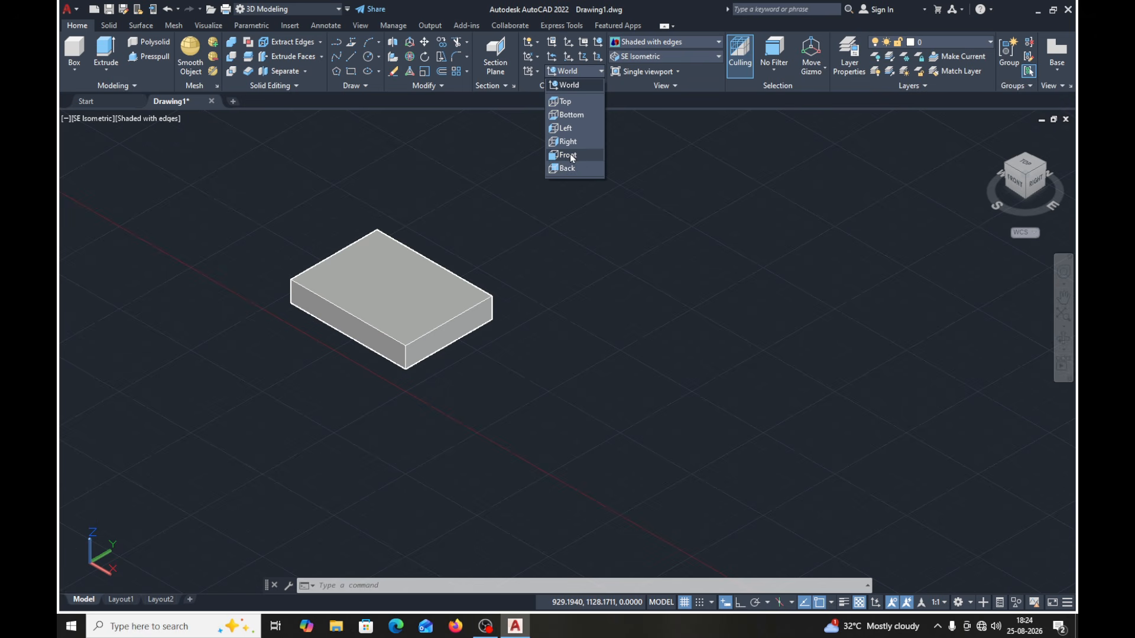
left_click(679, 101)
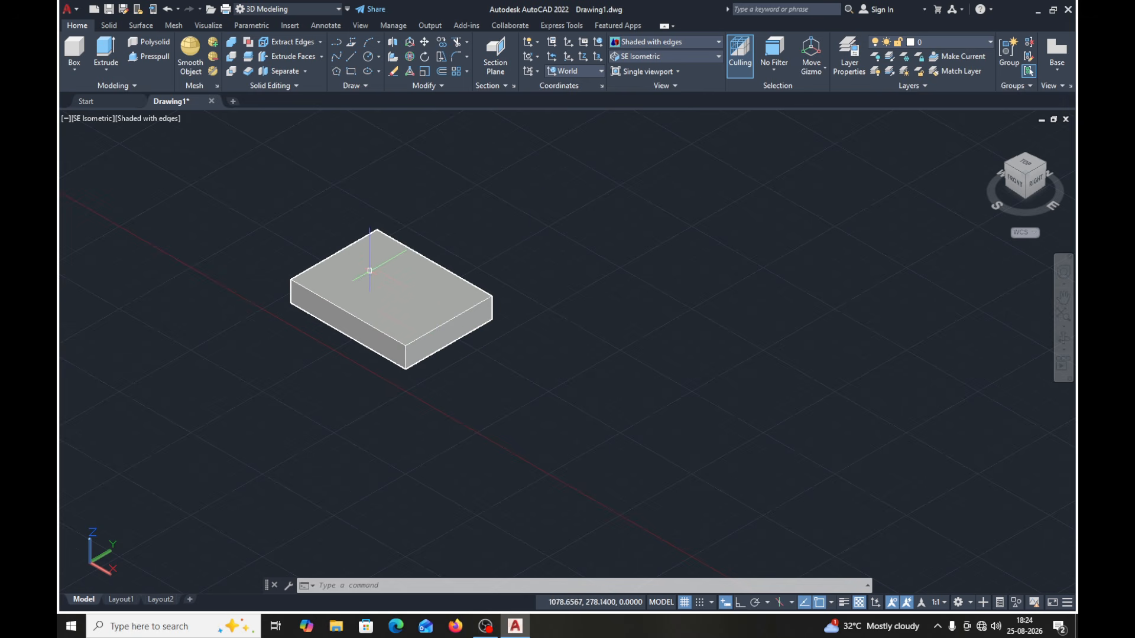
left_click(600, 71)
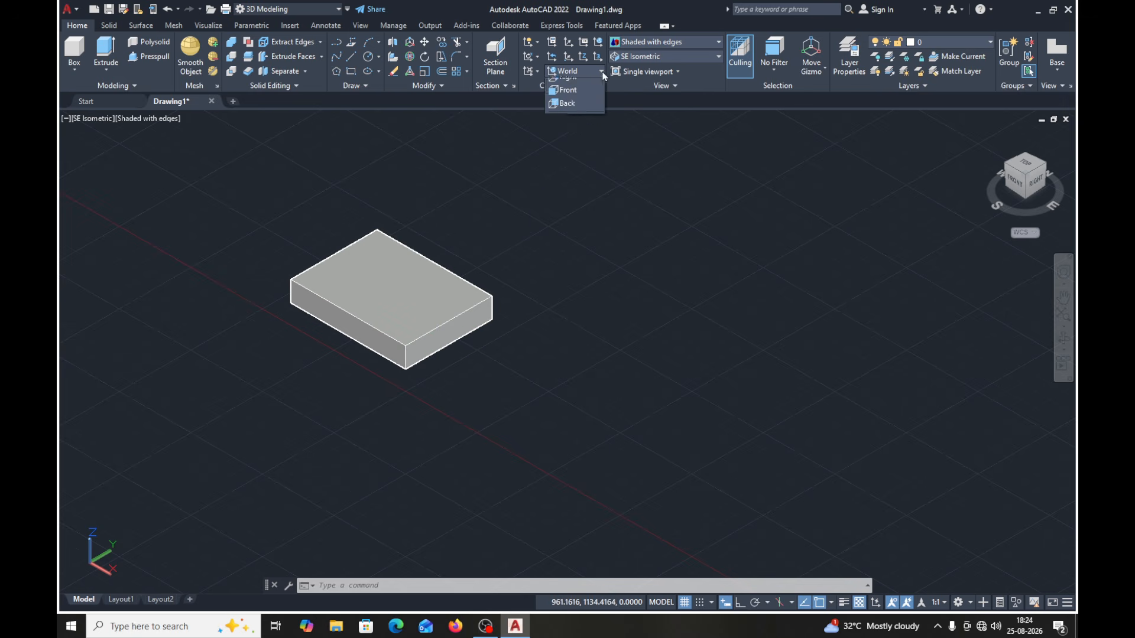
left_click(633, 98)
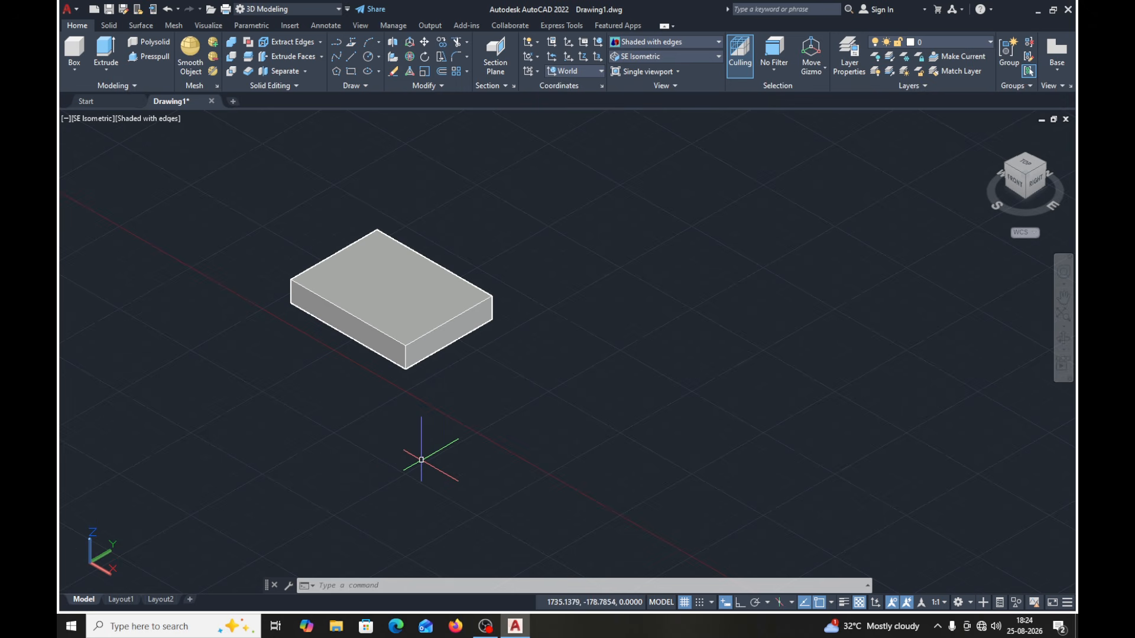
middle_click_drag(441, 380, 453, 385)
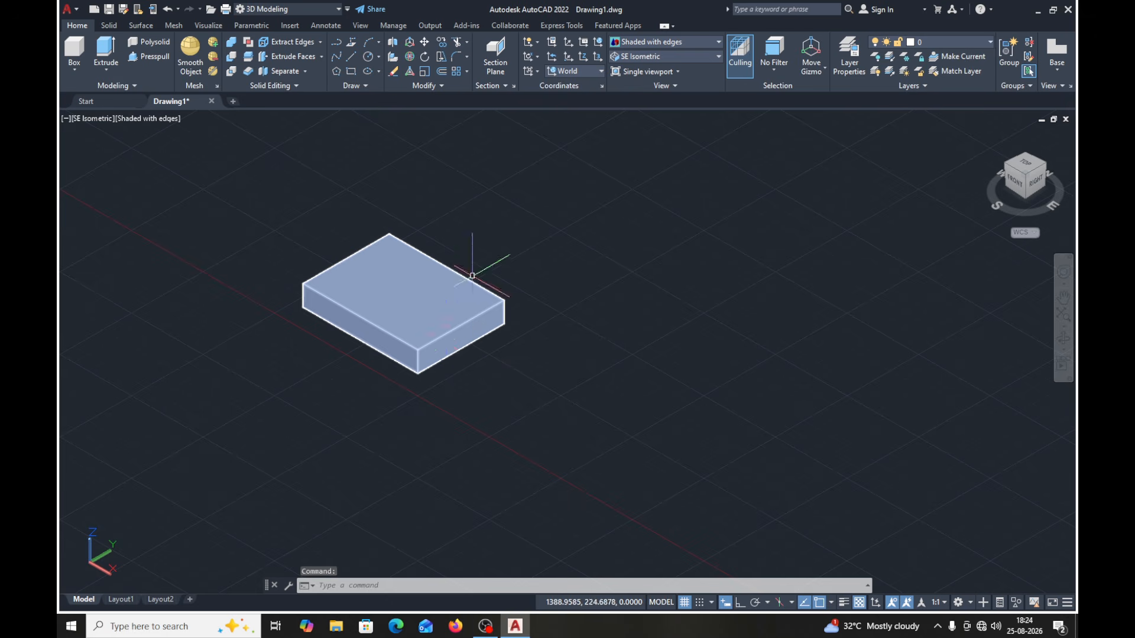
- Set the coordinate system to Right and draw a circle of radius about 21 on the block's right side face
left_click(599, 71)
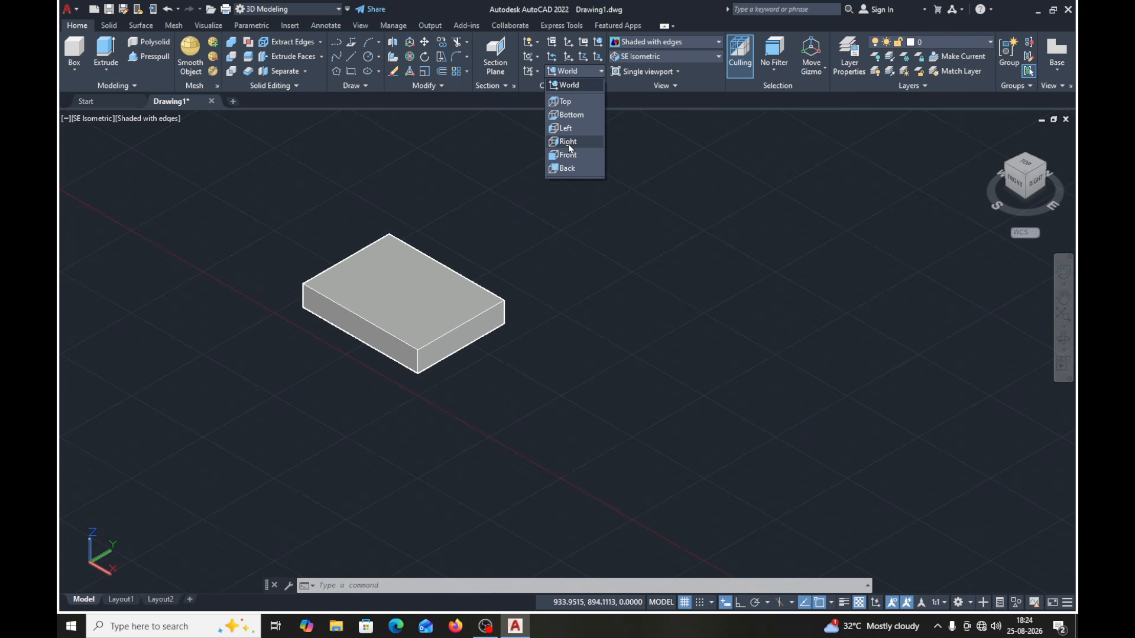
left_click(567, 142)
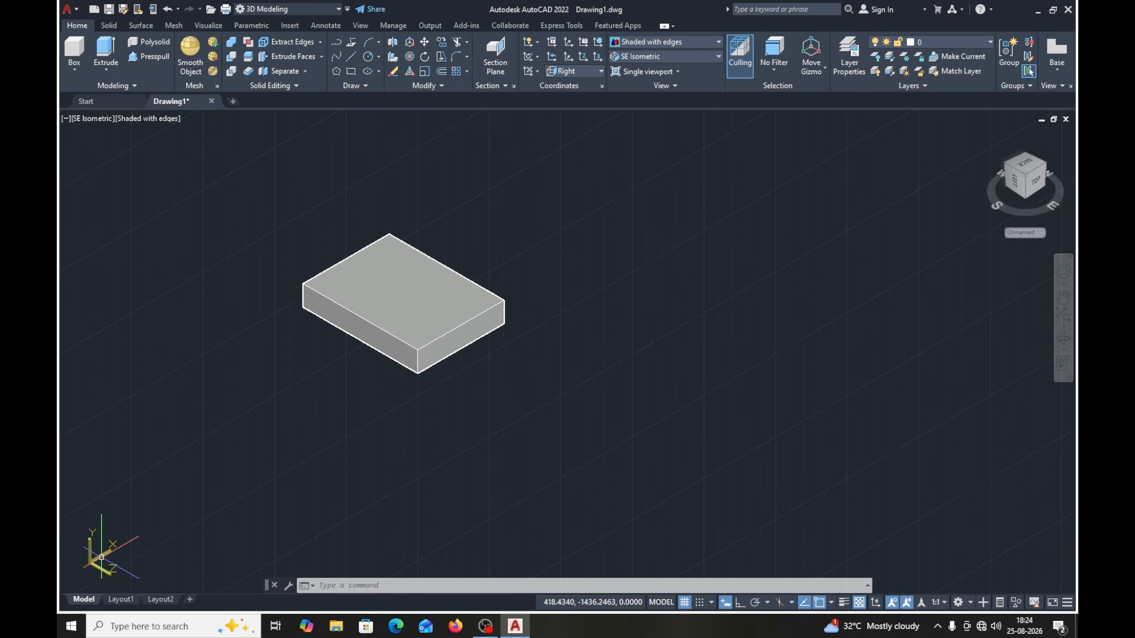
left_click(368, 56)
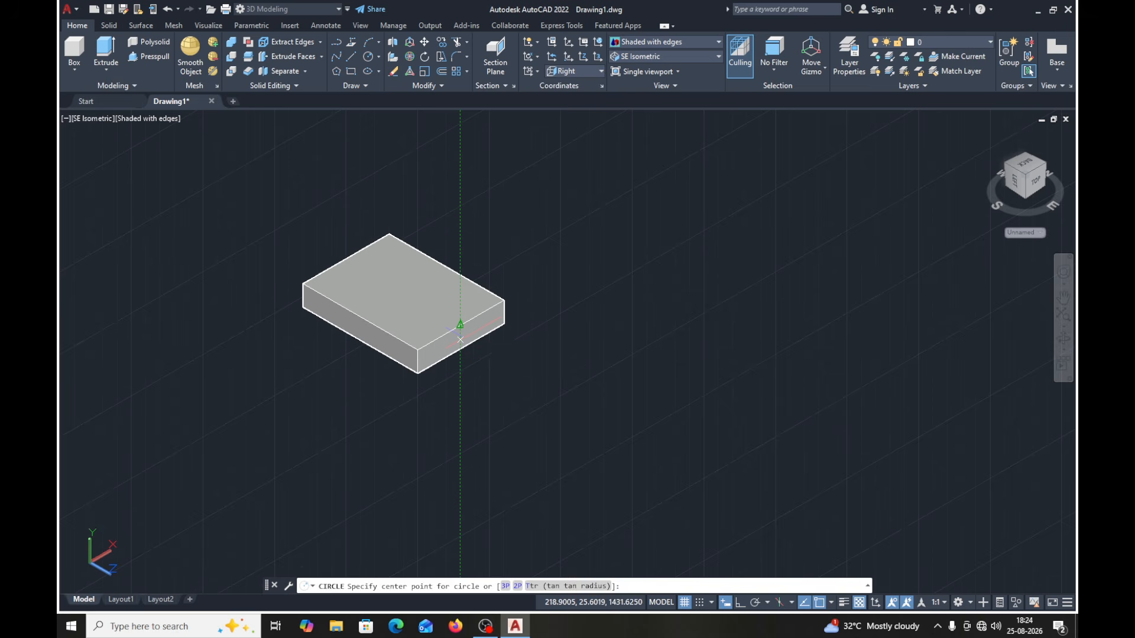
left_click(461, 340)
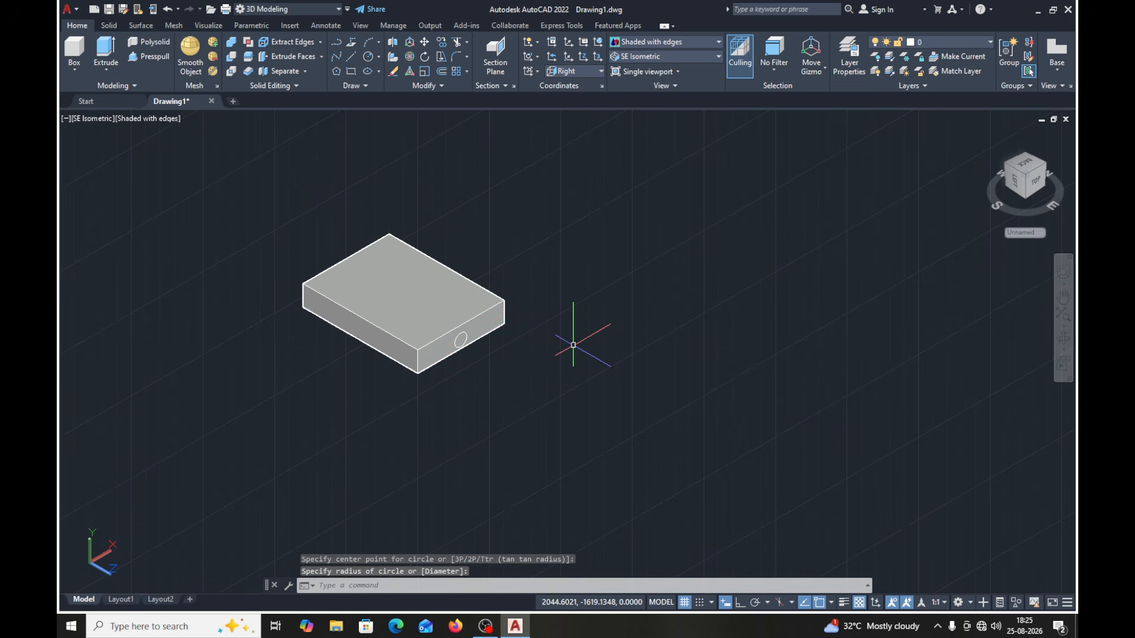
- Extrude the circle on the right side face outward from the block by about 175
left_click(107, 52)
scroll(467, 366, "up", 3)
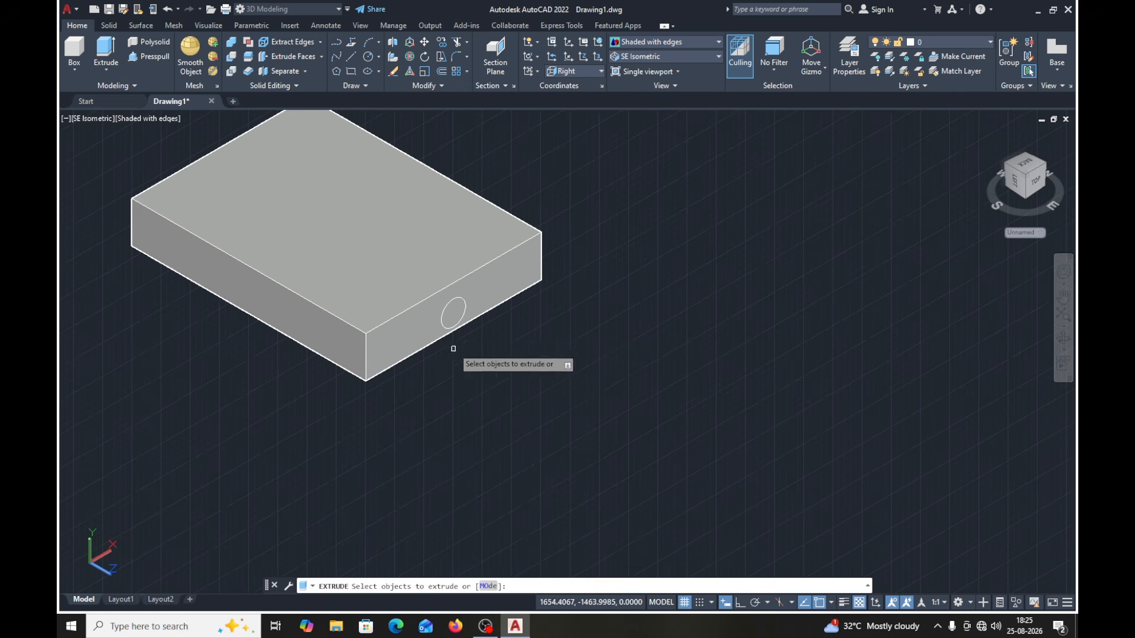
left_click(441, 323)
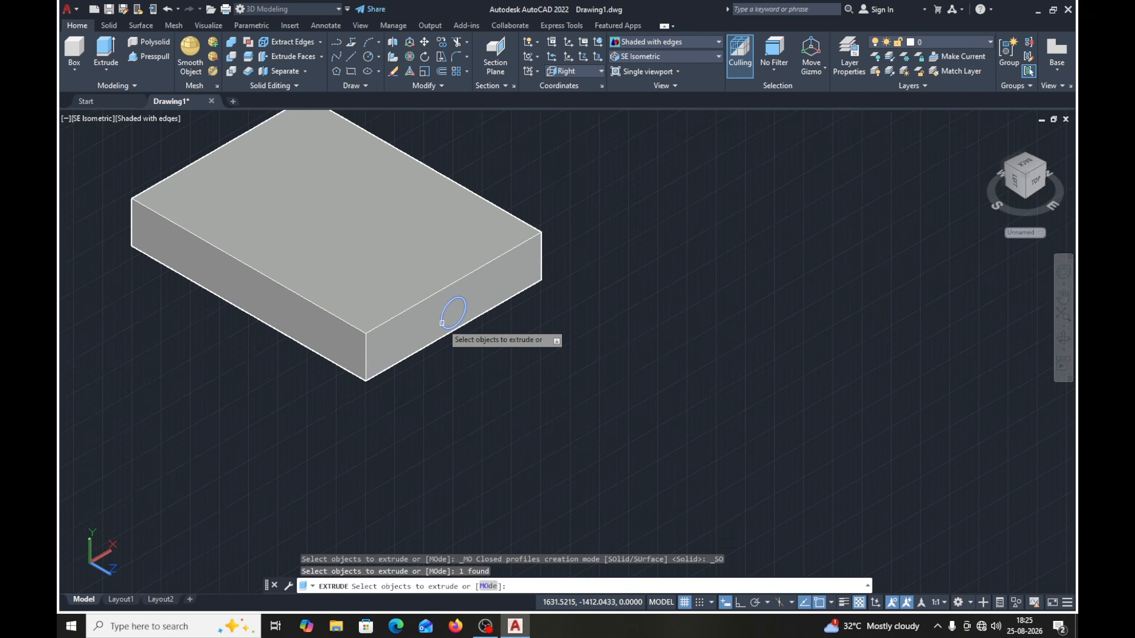
key("Return")
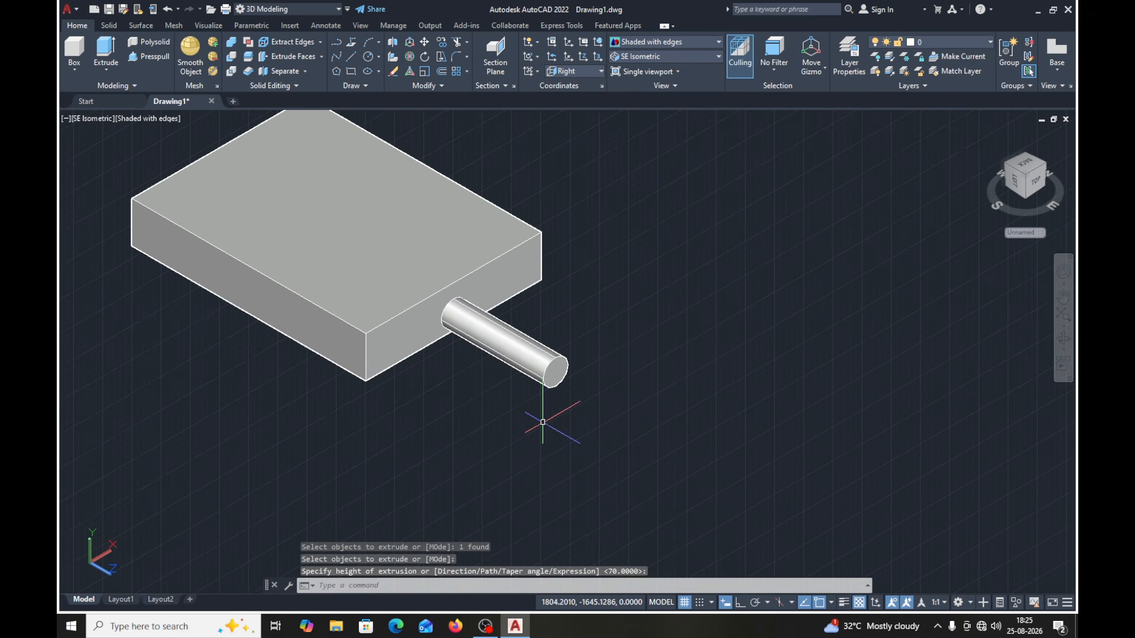
- Set the coordinate system to Front, hide the grid, and draw a small circle on the block's front face
middle_click_drag(541, 422, 596, 452)
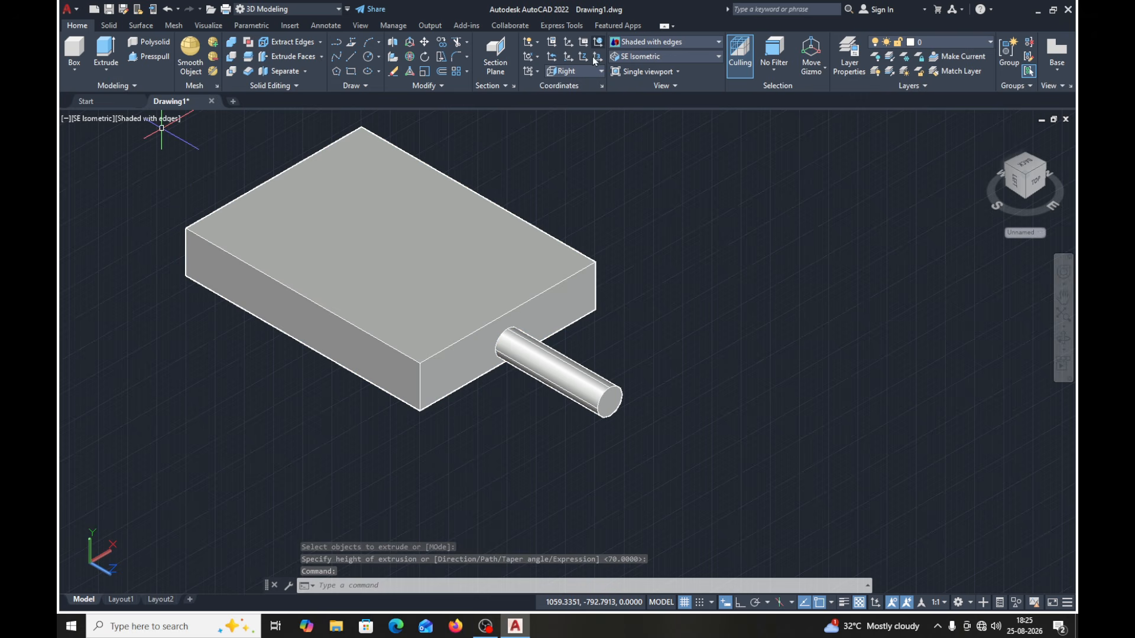
left_click(599, 76)
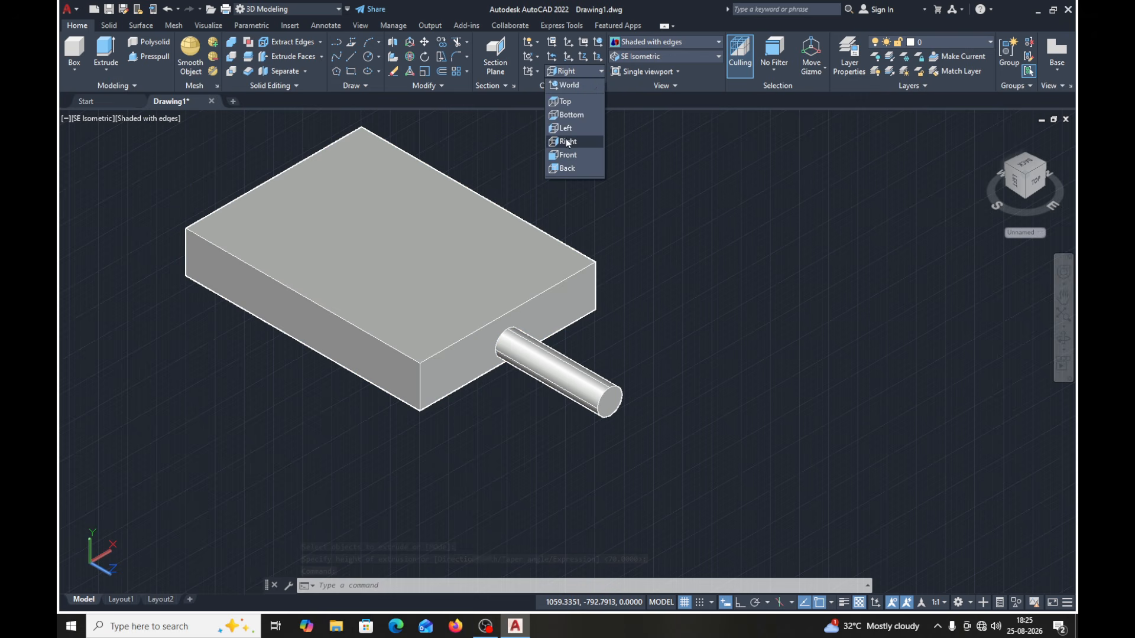
left_click(565, 155)
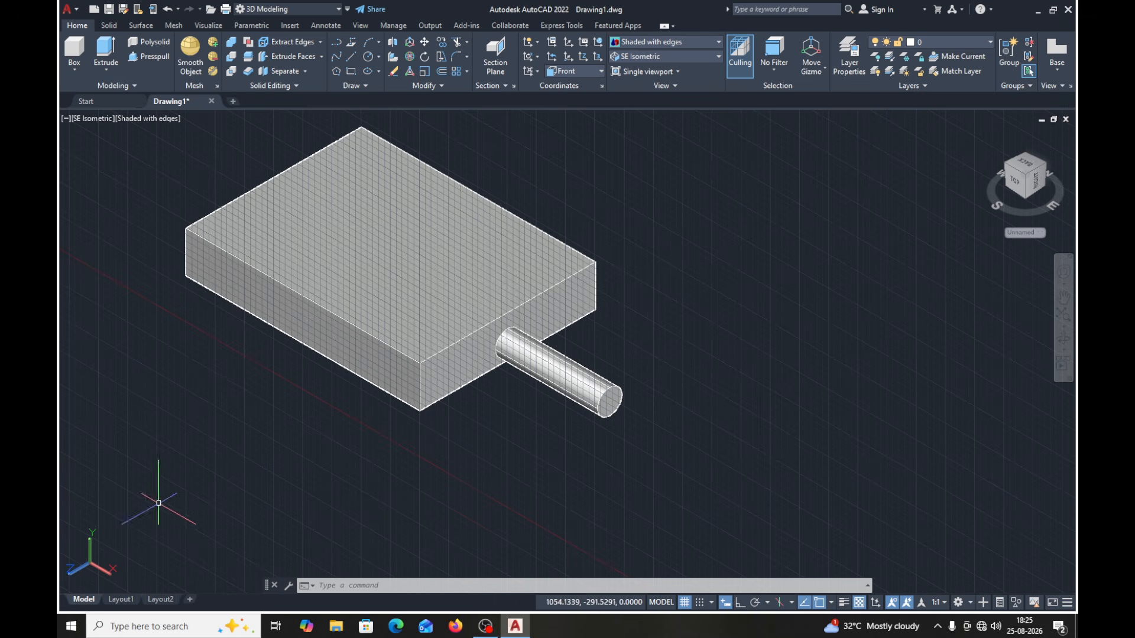
key("F7")
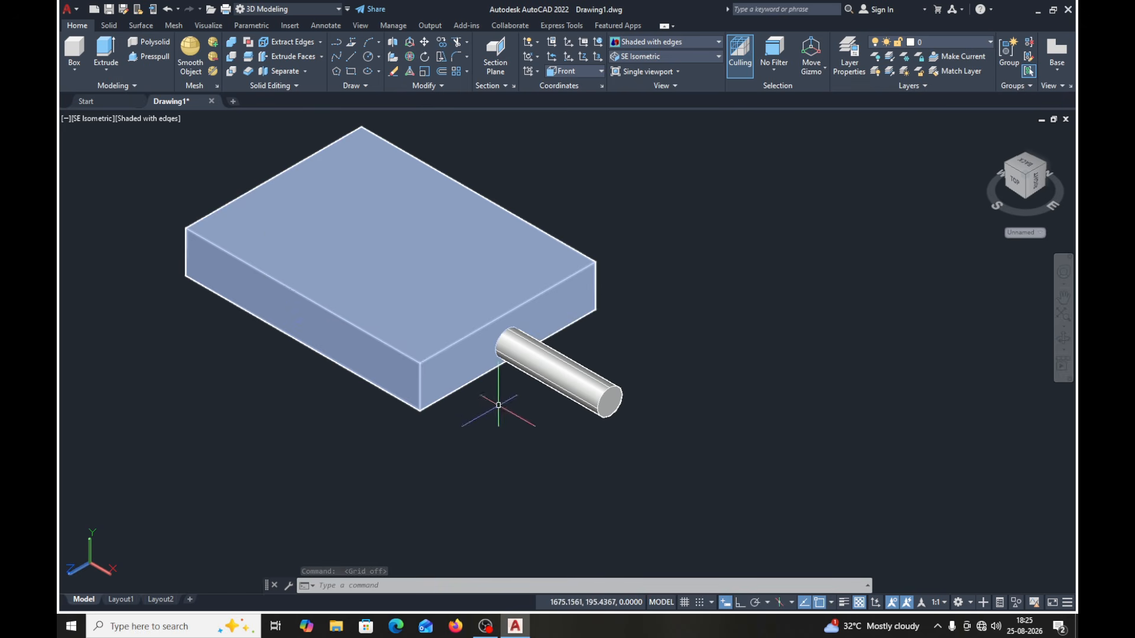
left_click(367, 57)
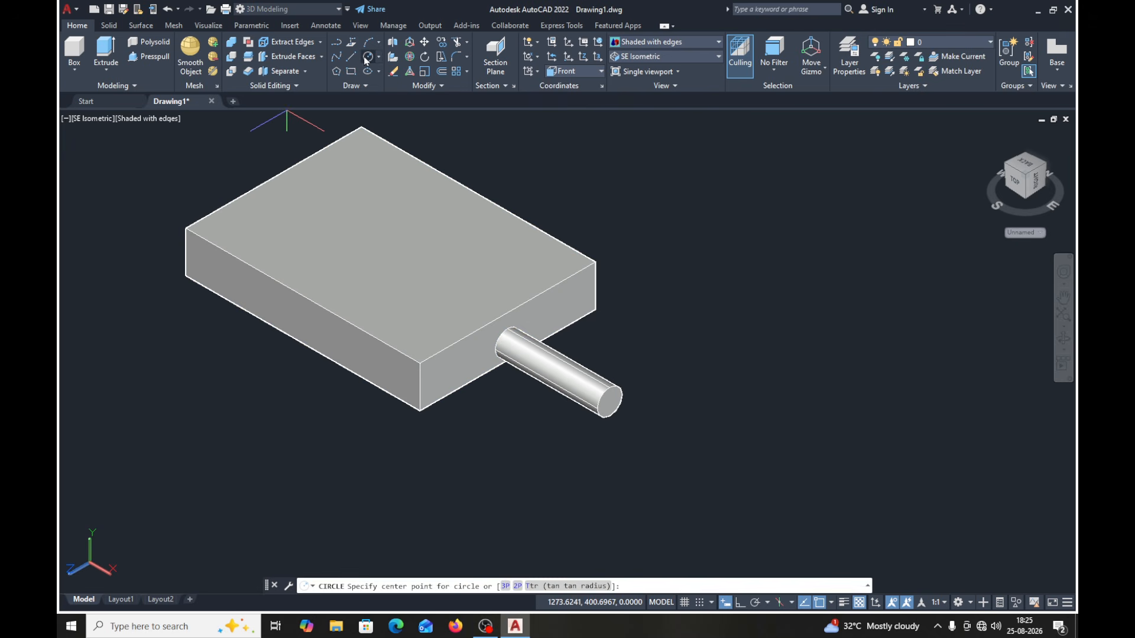
left_click(298, 322)
left_click(302, 311)
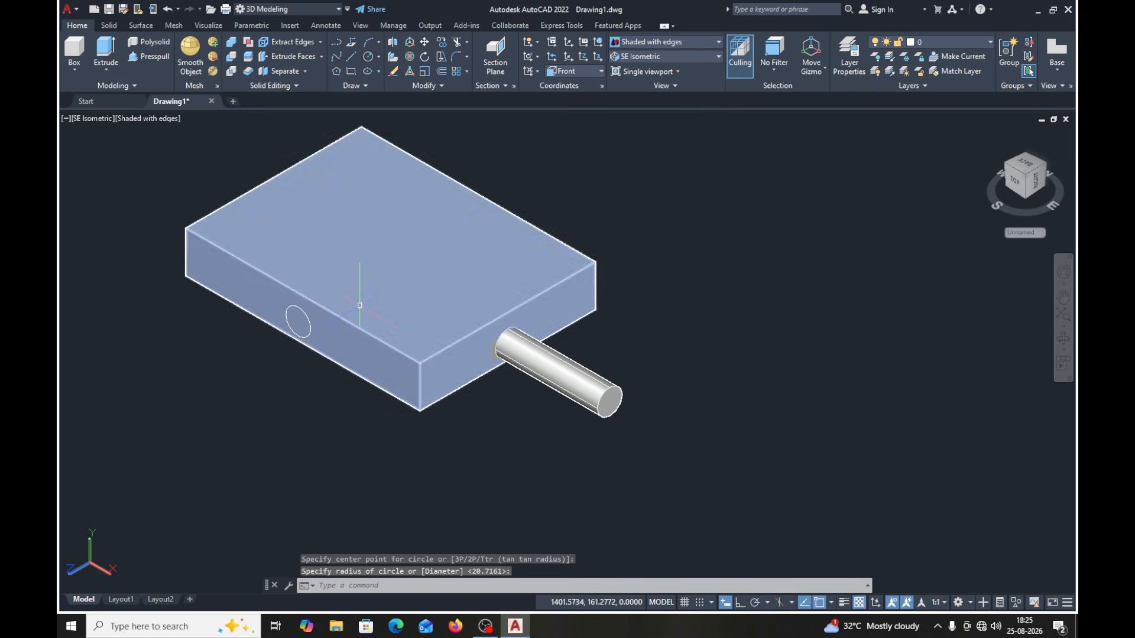
- Try extruding the front-face circle backward past the block's rear, and undo that extrusion
left_click(105, 52)
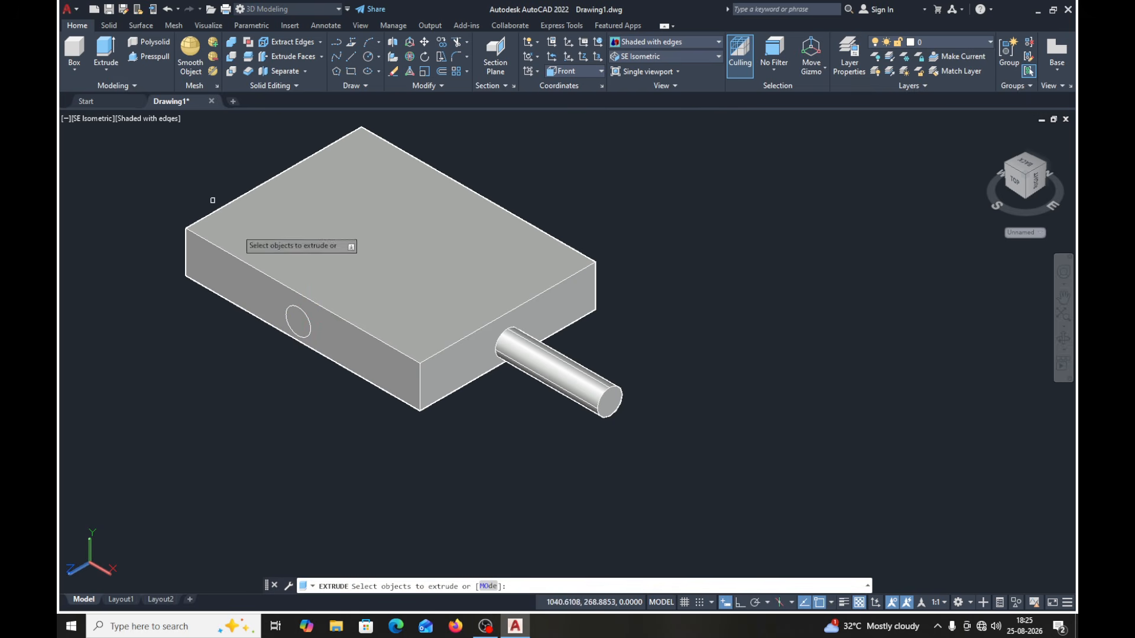
left_click(295, 307)
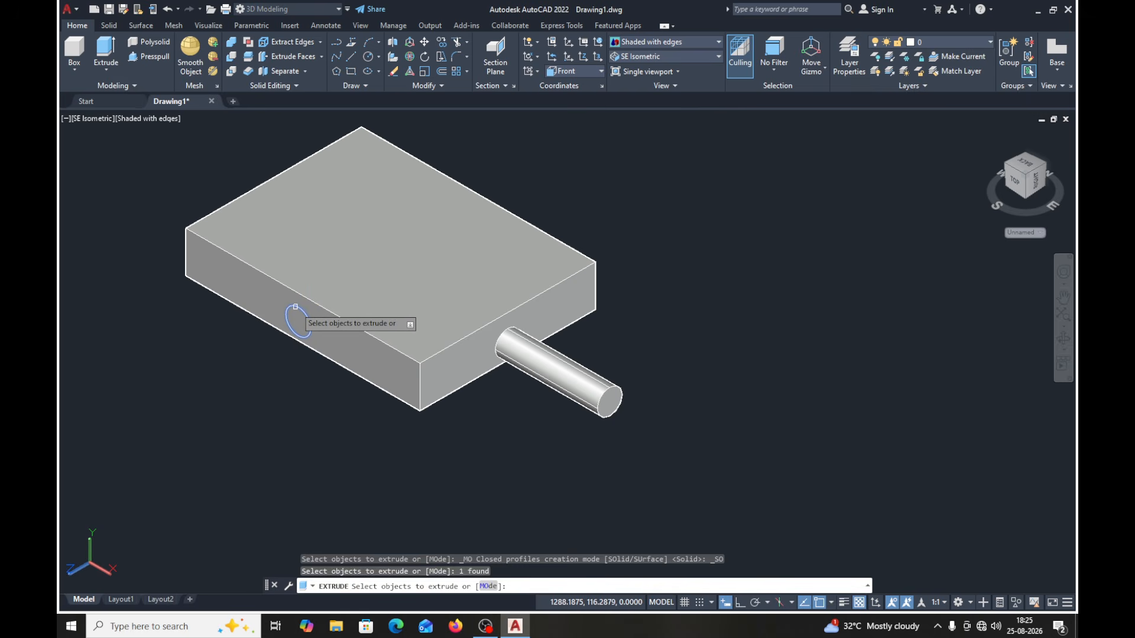
key("Return")
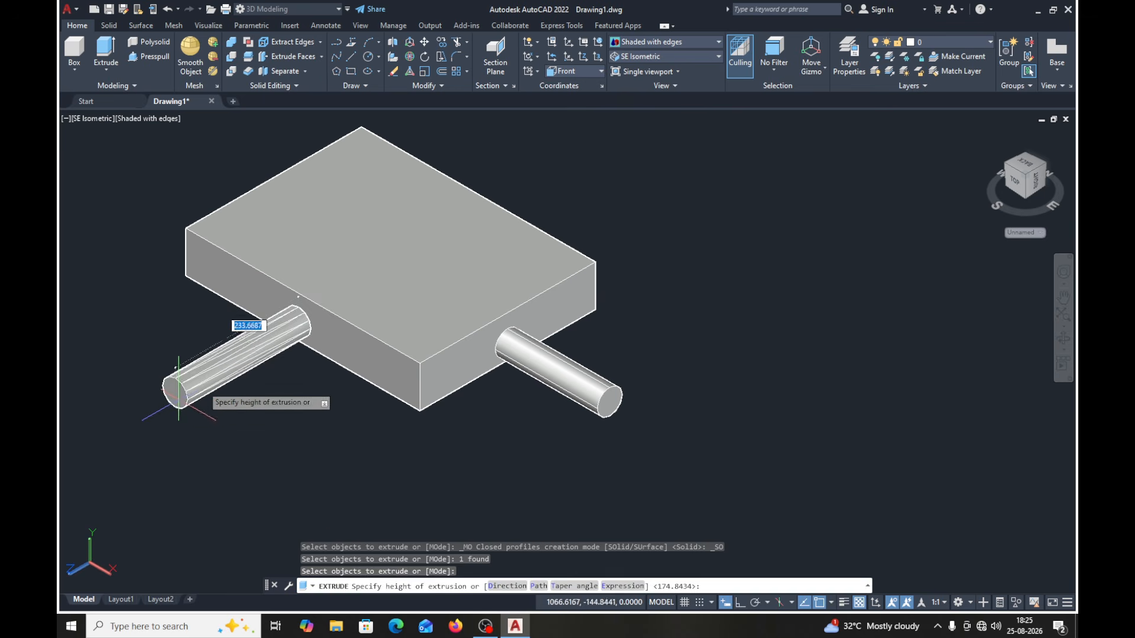
left_click(561, 176)
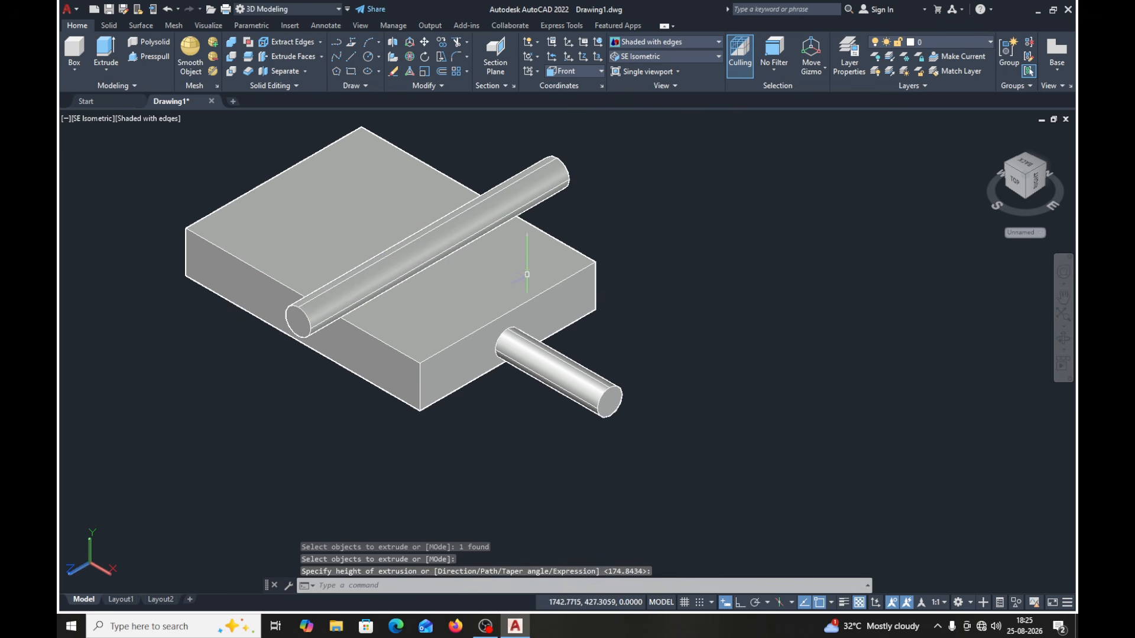
left_click(170, 10)
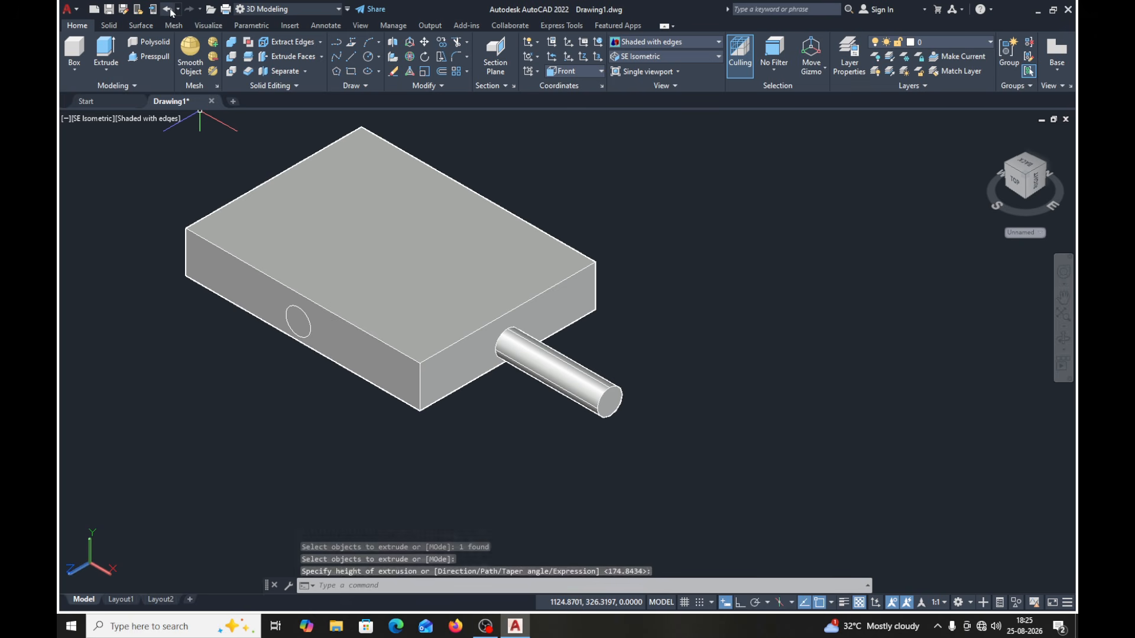
- Extrude the front-face circle outward from the block as a solid cylinder
left_click(113, 54)
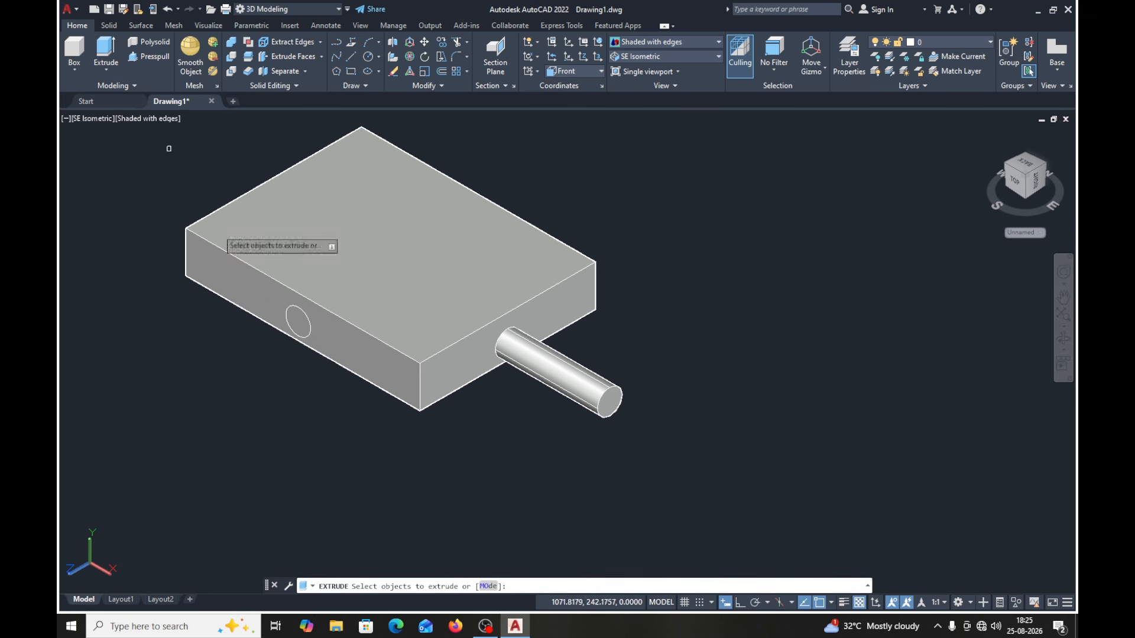
left_click(309, 333)
key("Return")
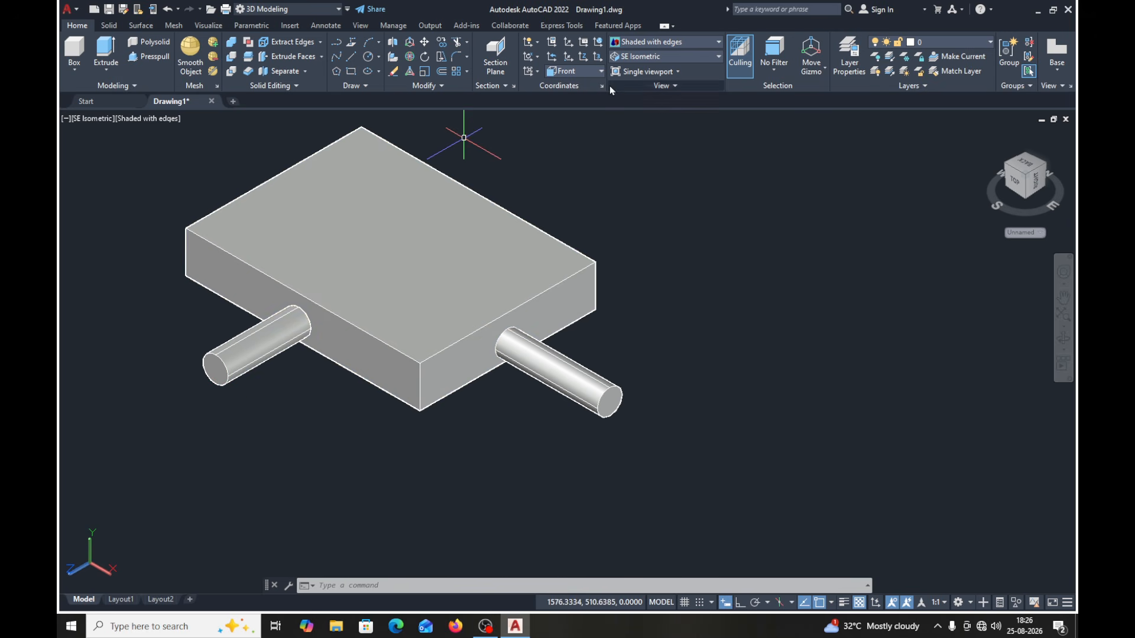
- Set the coordinate system back to World
left_click(591, 71)
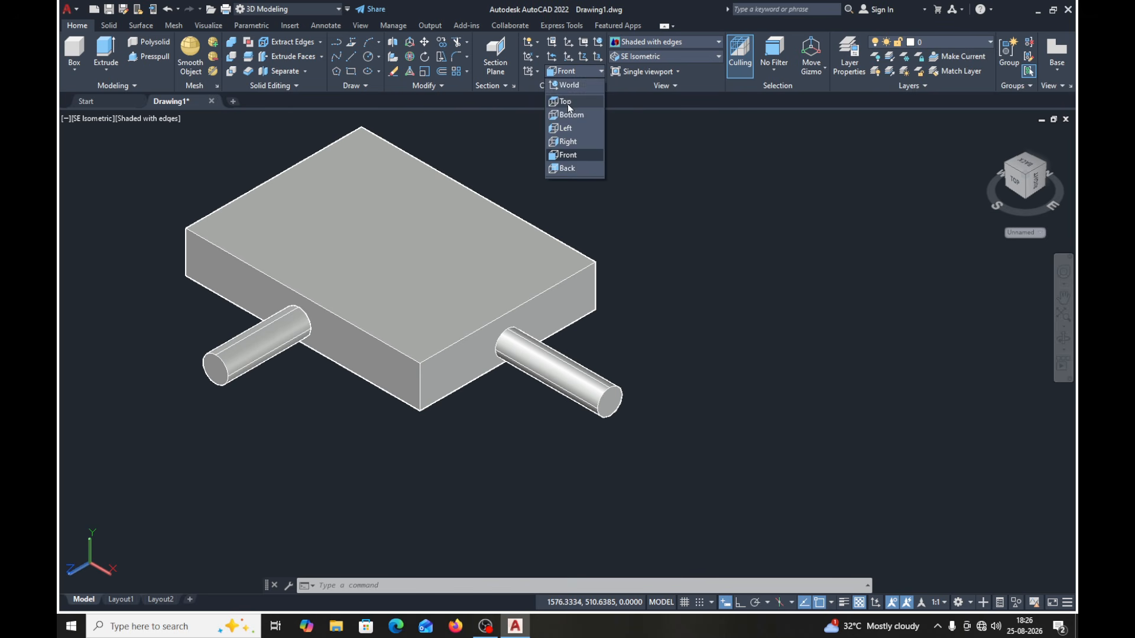
left_click(571, 86)
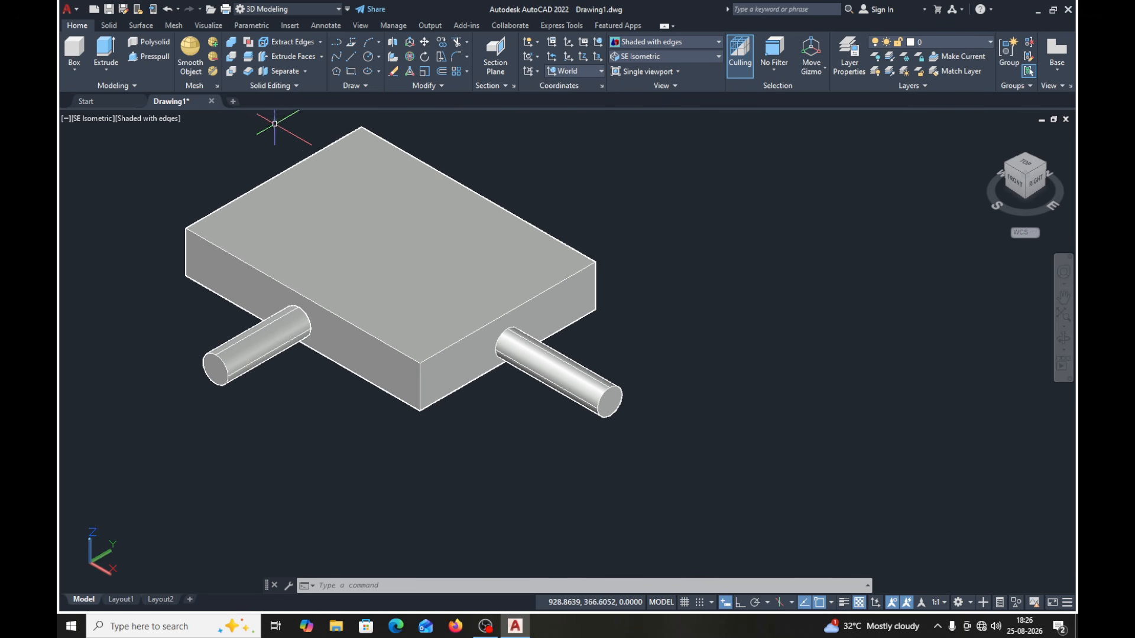
left_click(353, 73)
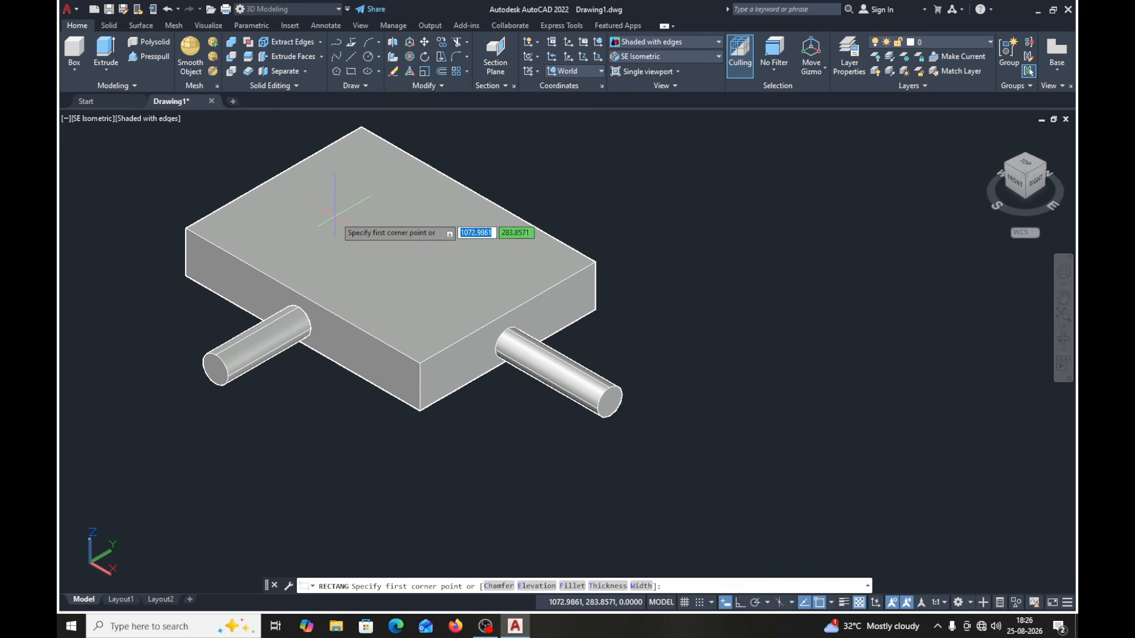
left_click(360, 203)
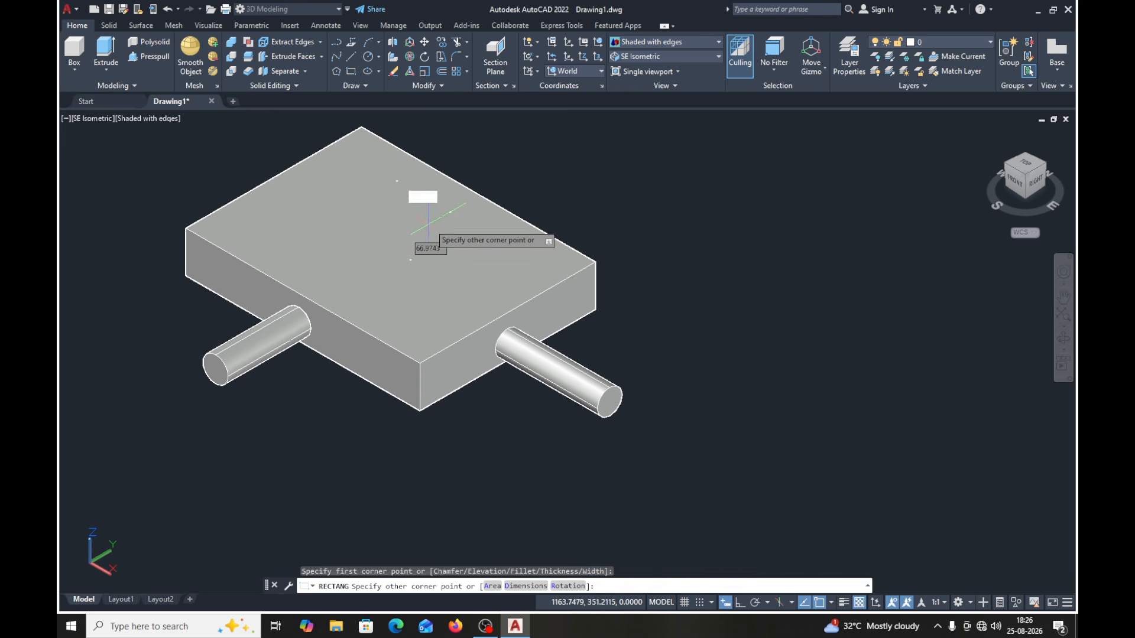
key("Escape")
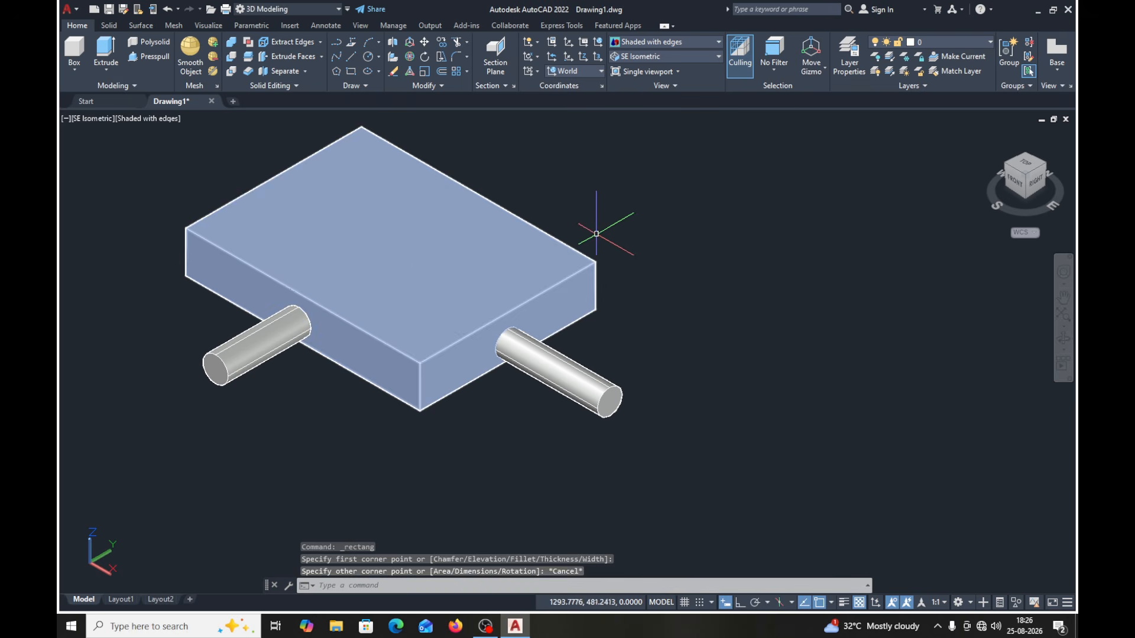
- Restore the SE Isometric view and bring the block with its two cylinders closer
left_click(656, 56)
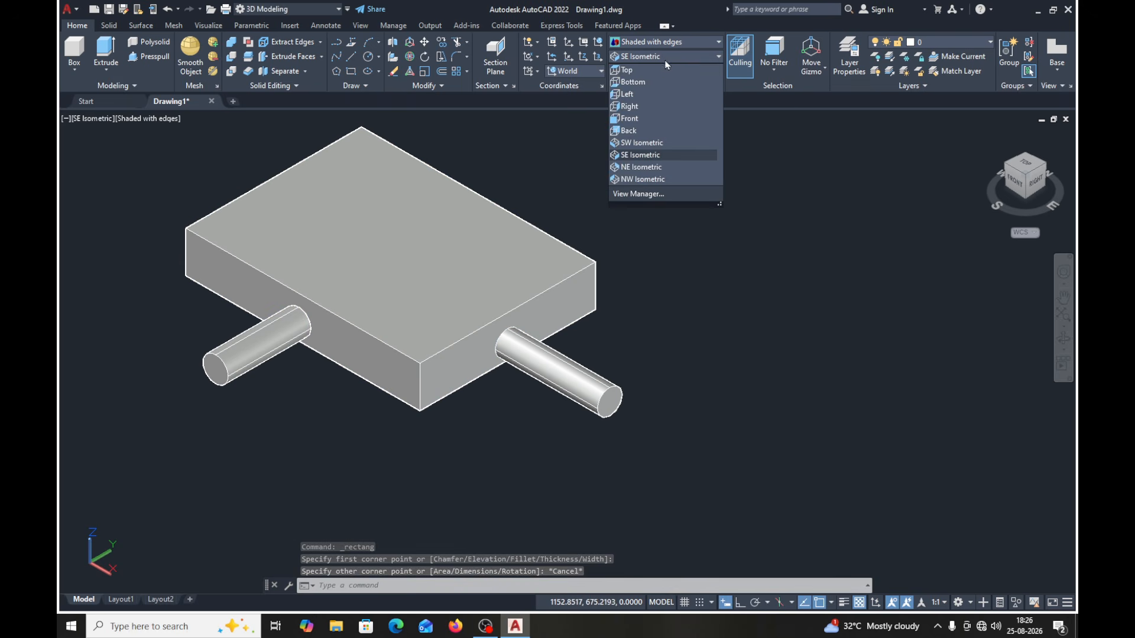
left_click(629, 156)
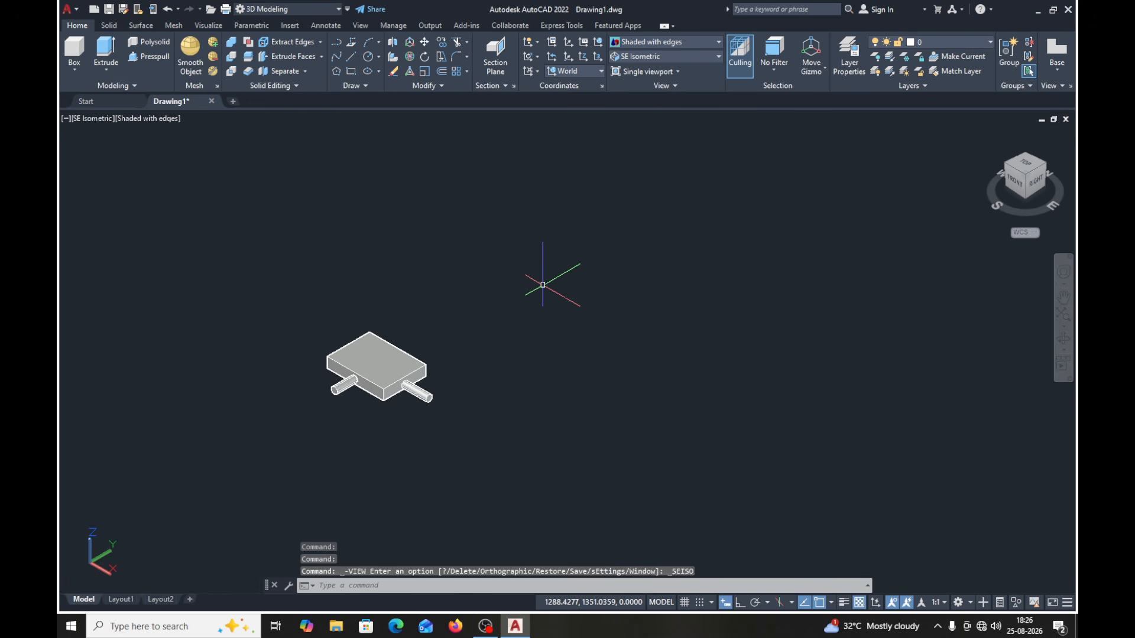
scroll(543, 285, "up", 2)
middle_click_drag(417, 355, 471, 304)
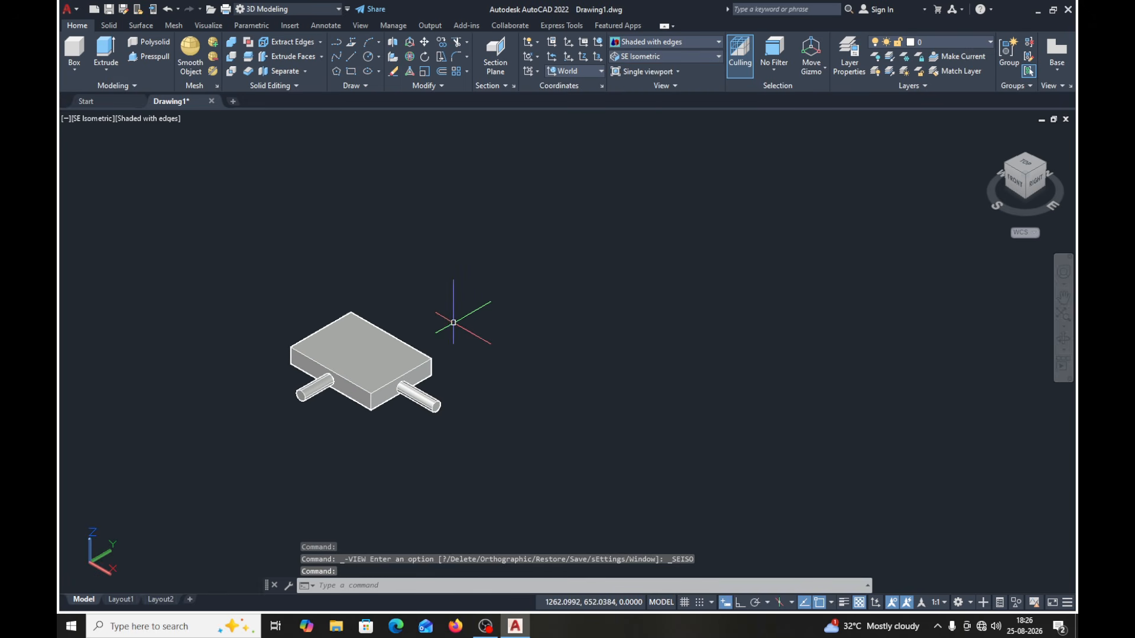
- Turn on the grid display and draw a circle centred on the block's top face
scroll(454, 322, "up", 1)
left_click(685, 604)
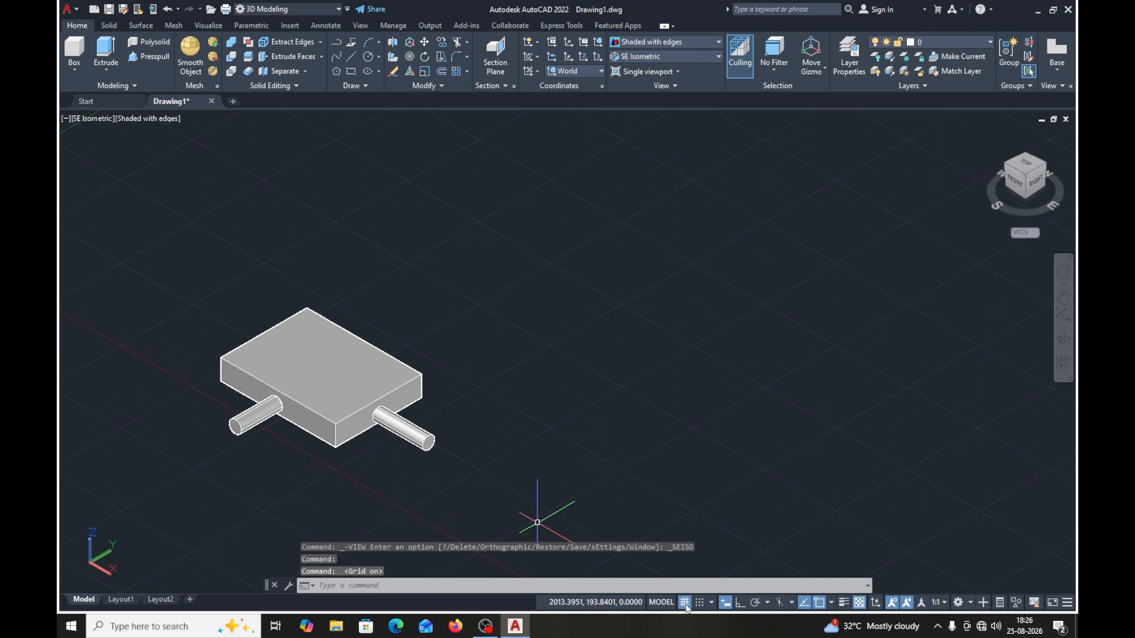
left_click(368, 57)
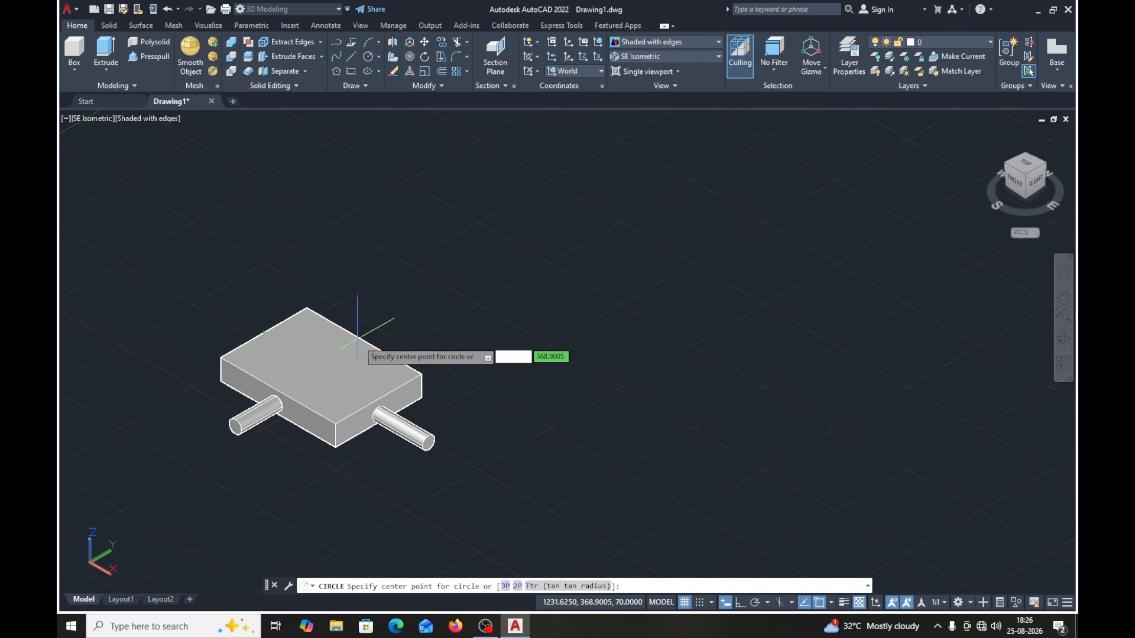
left_click(322, 365)
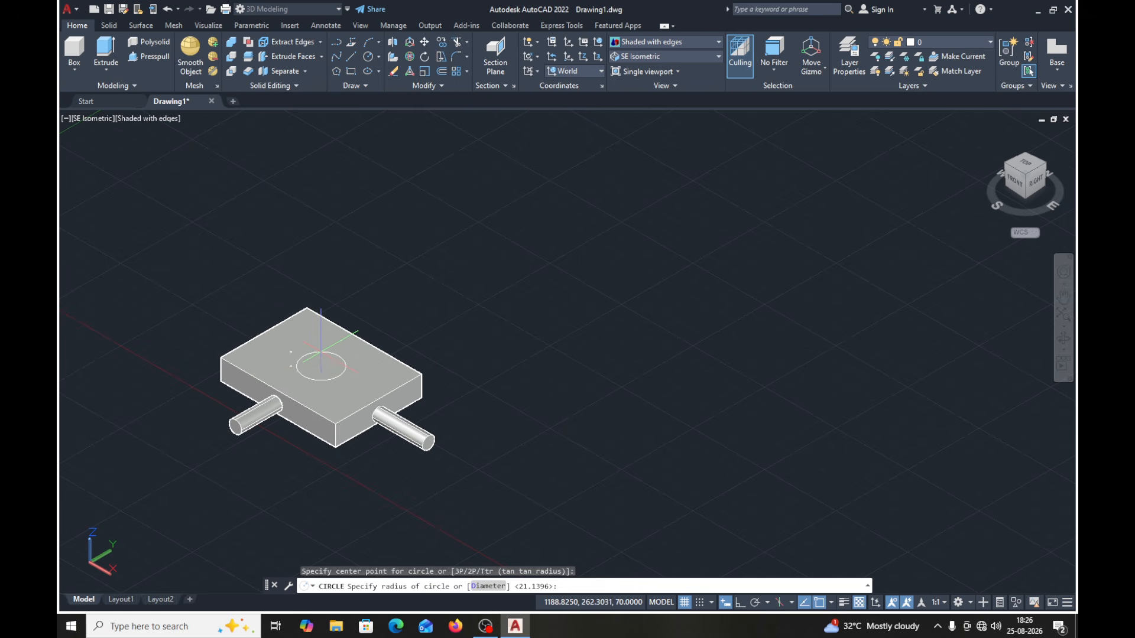
left_click(321, 354)
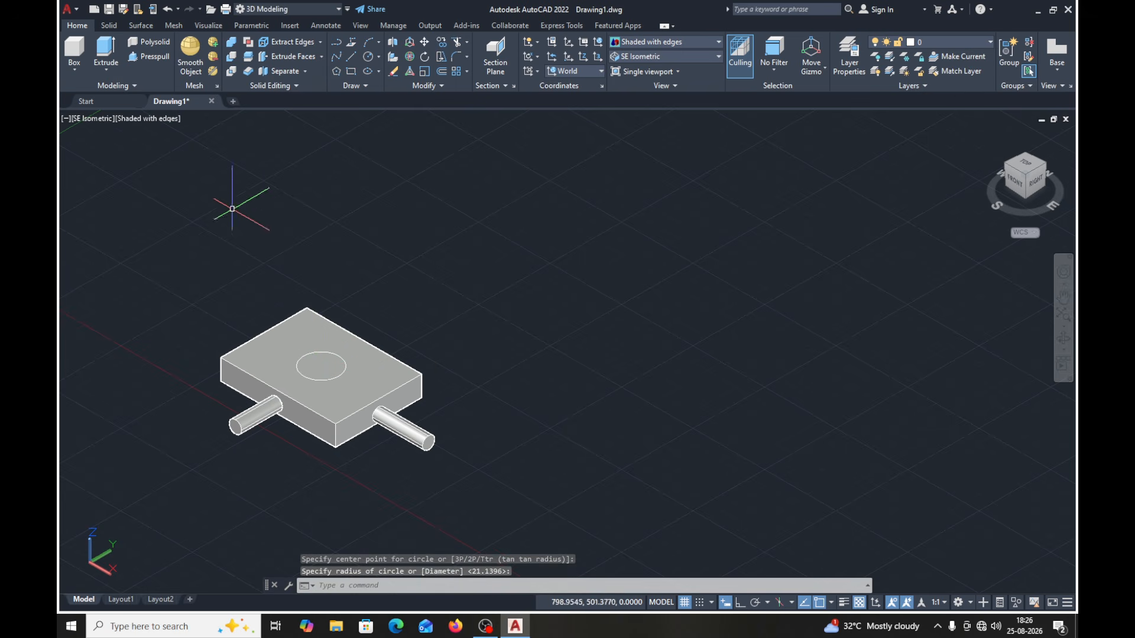
- Extrude the top-face circle upward into a solid cylinder about 297 units high
left_click(116, 59)
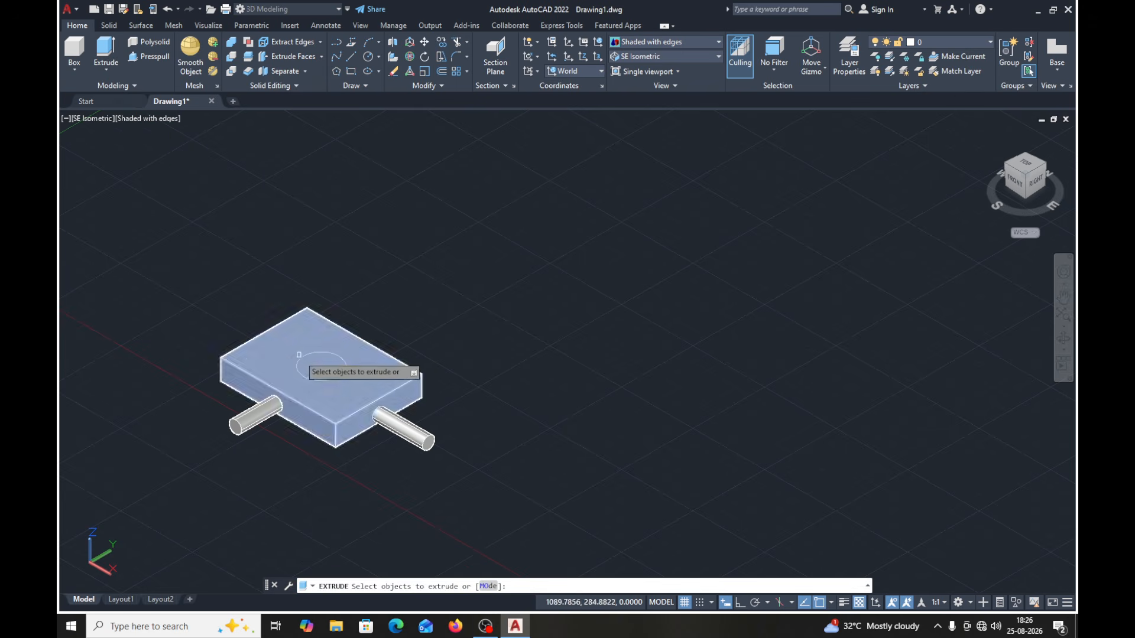
left_click(300, 356)
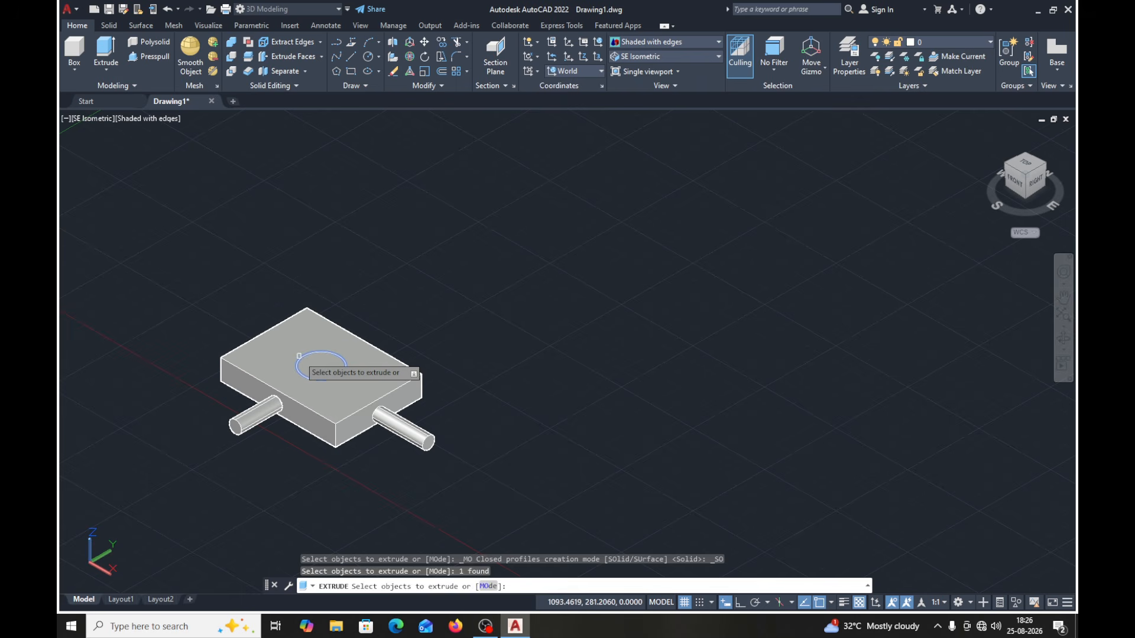
key("Return")
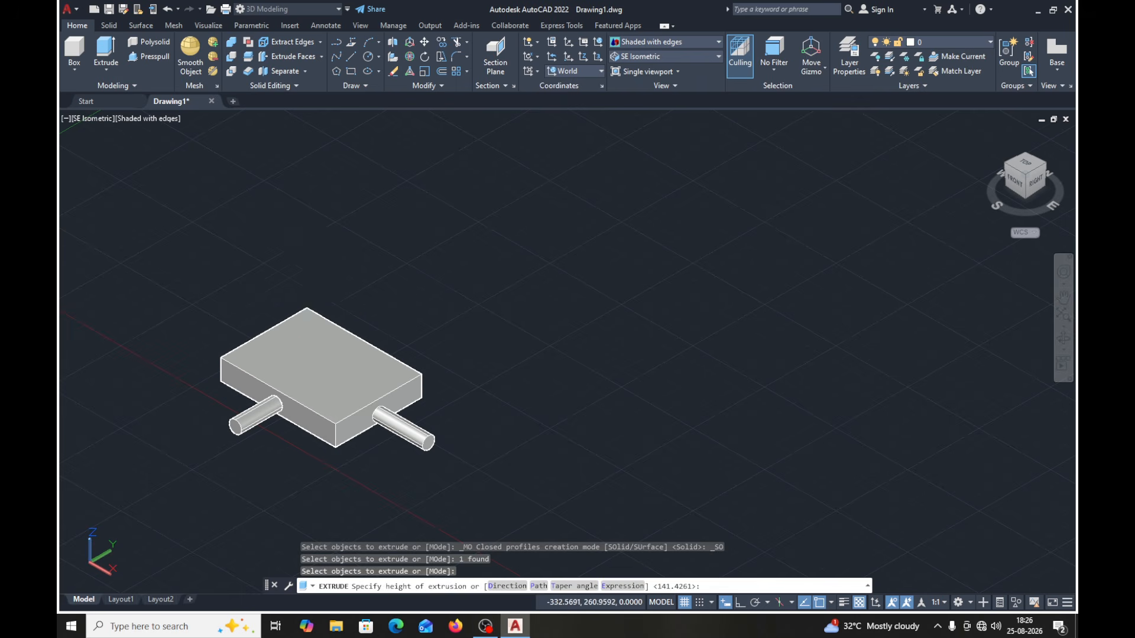
key("Return")
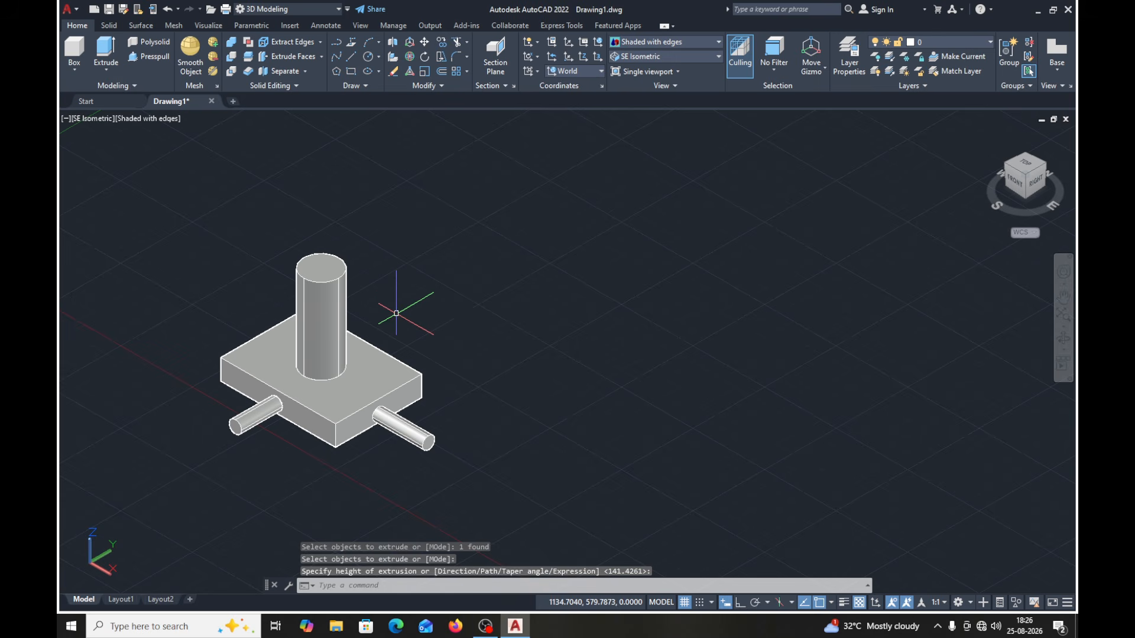
- Draw a rectangle on the ground plane in the empty space beside the block with the three cylinders
middle_click_drag(393, 312, 330, 296)
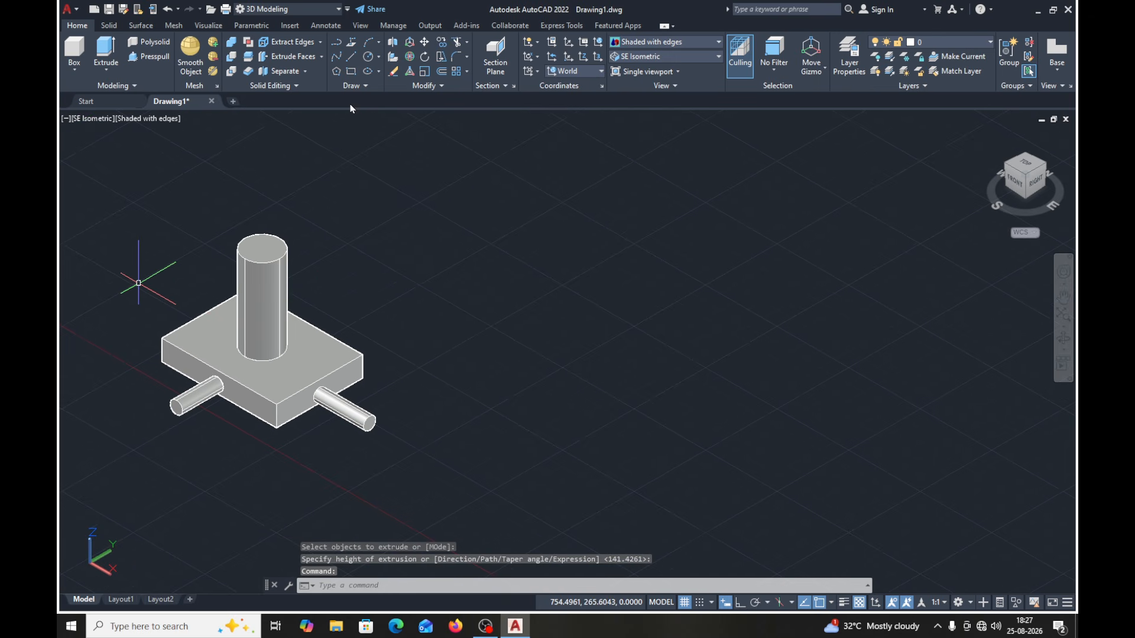
left_click(352, 72)
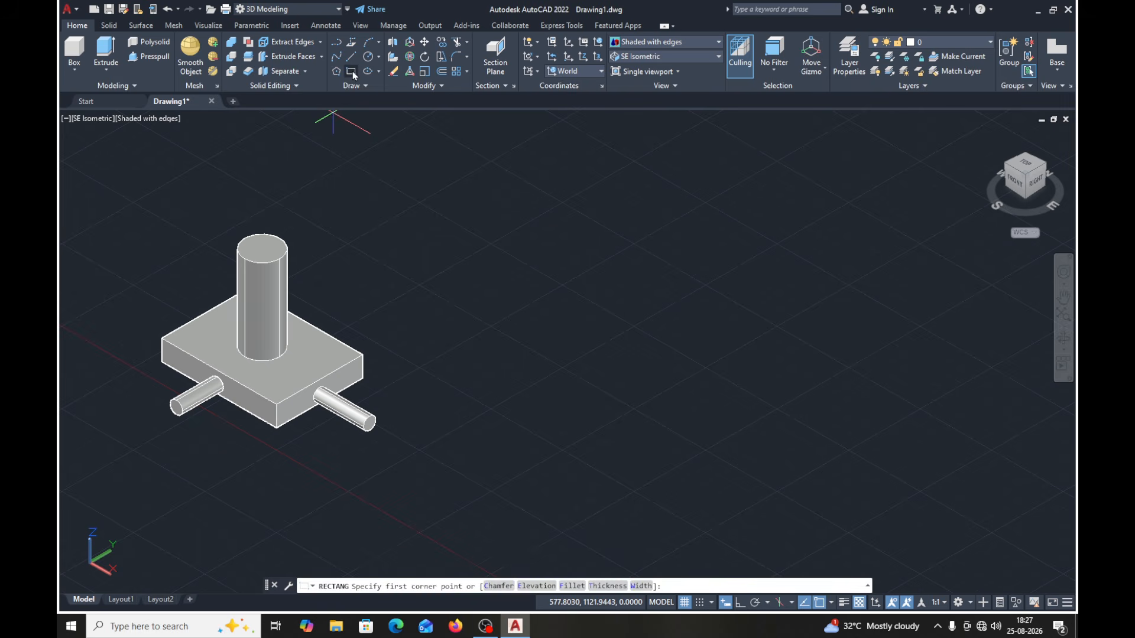
left_click(496, 341)
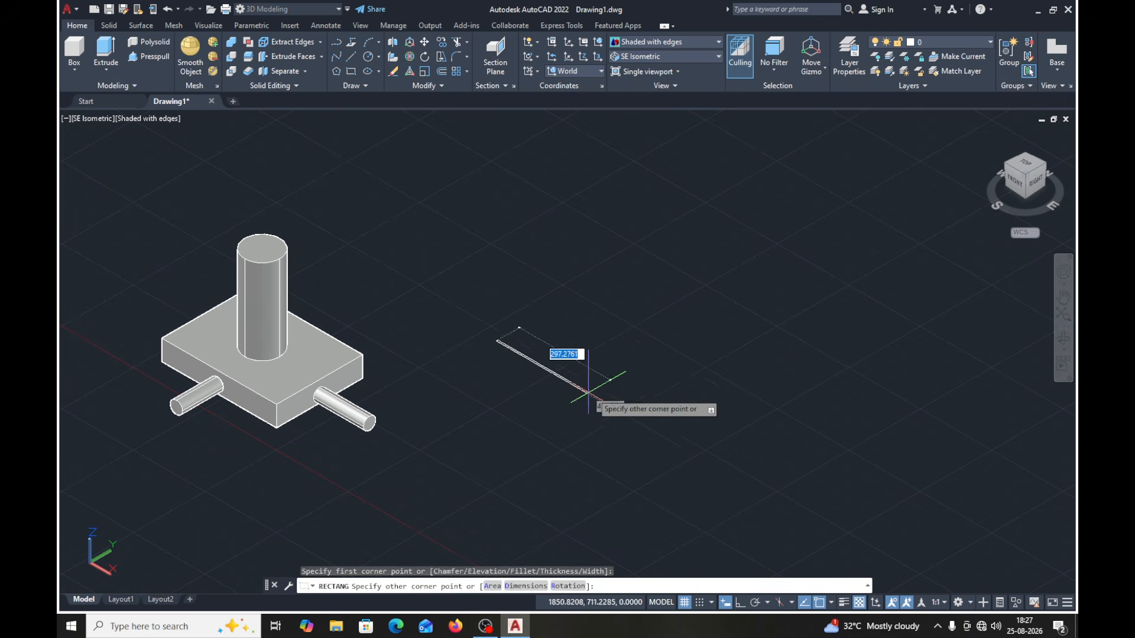
left_click(677, 349)
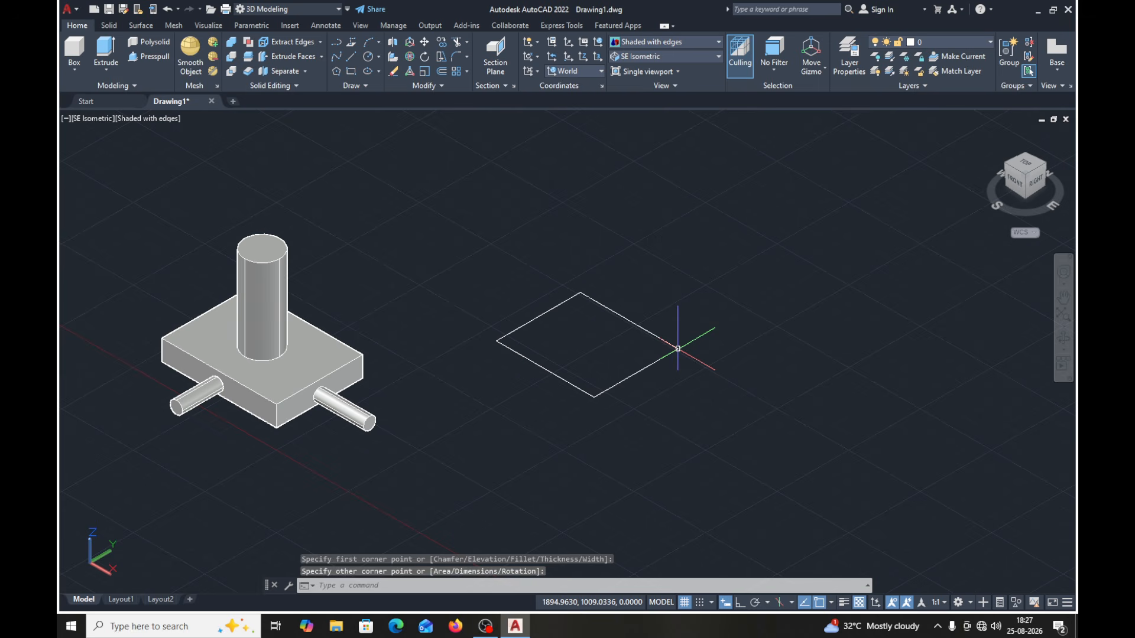
- Extrude the new rectangle upward 100 units into a solid block
left_click(106, 51)
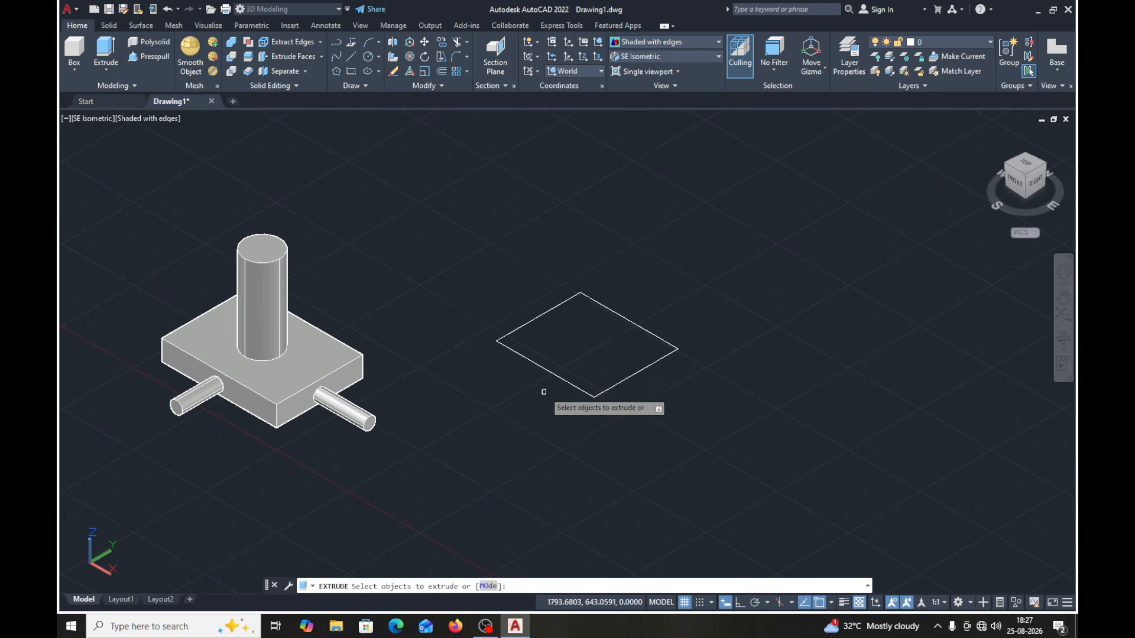
left_click(538, 366)
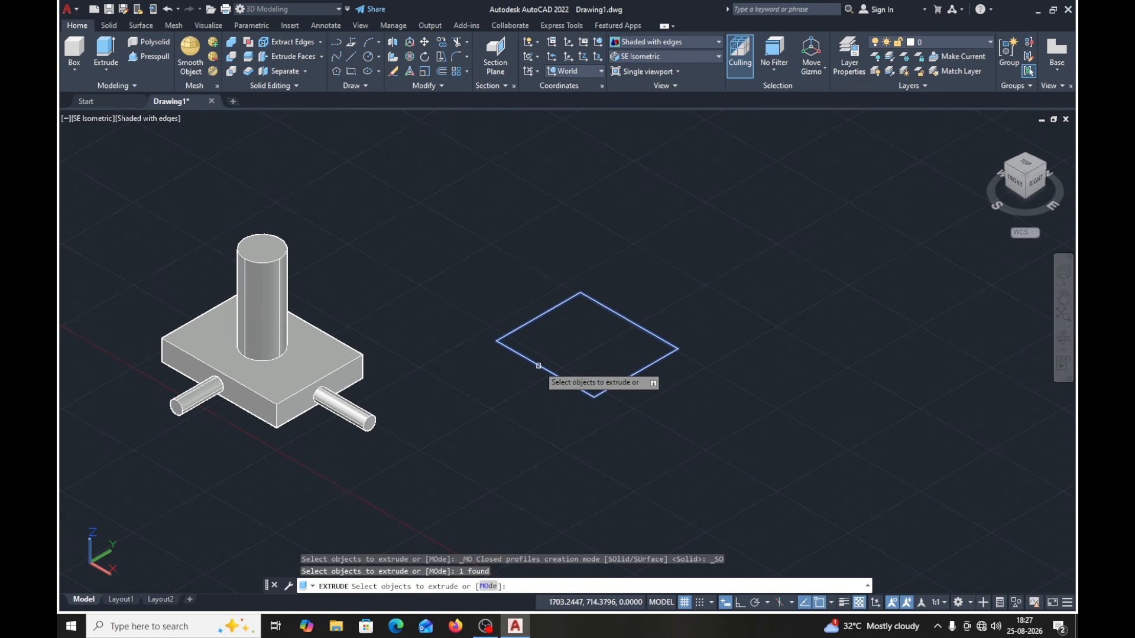
key("Return")
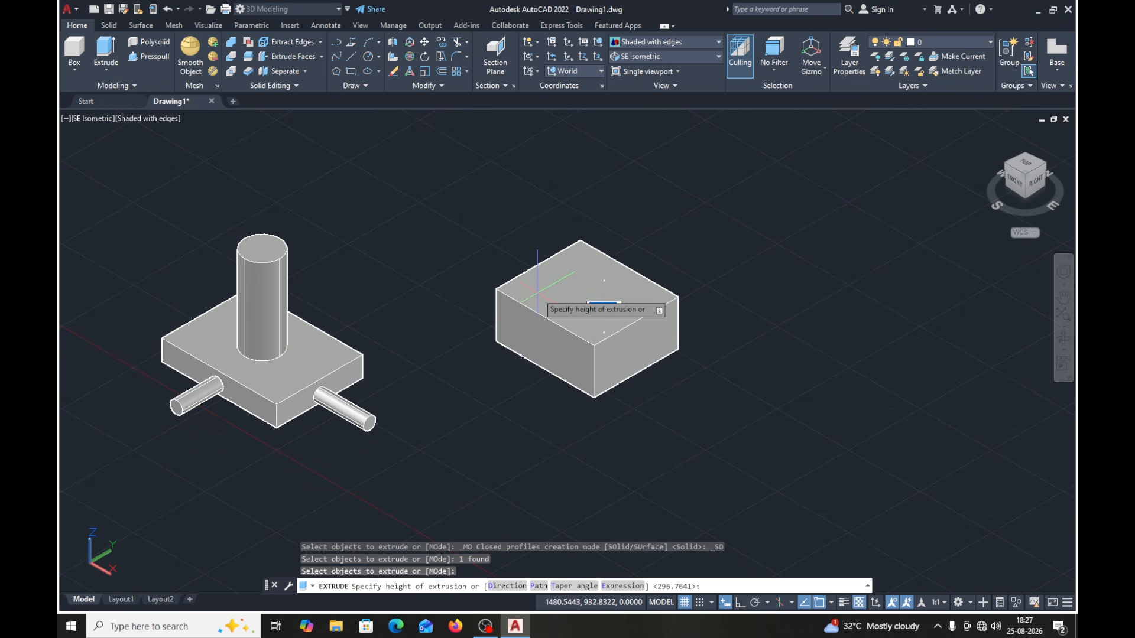
key("Return")
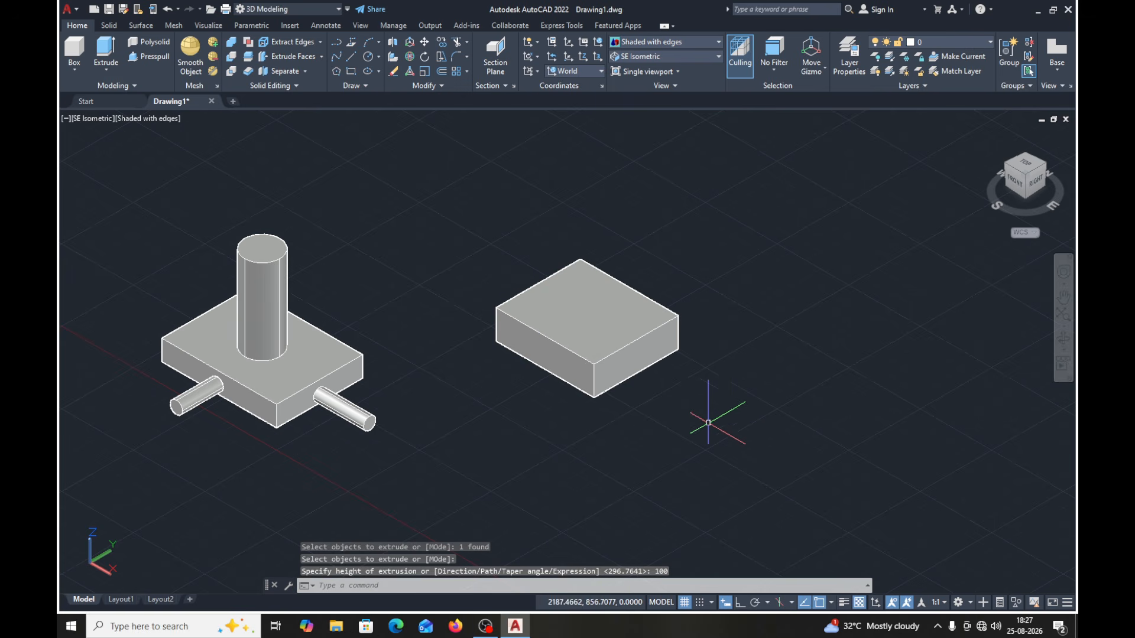
- Turn Ortho on and stretch the new block by its grips so it becomes longer, wider and taller
middle_click_drag(708, 423, 693, 404)
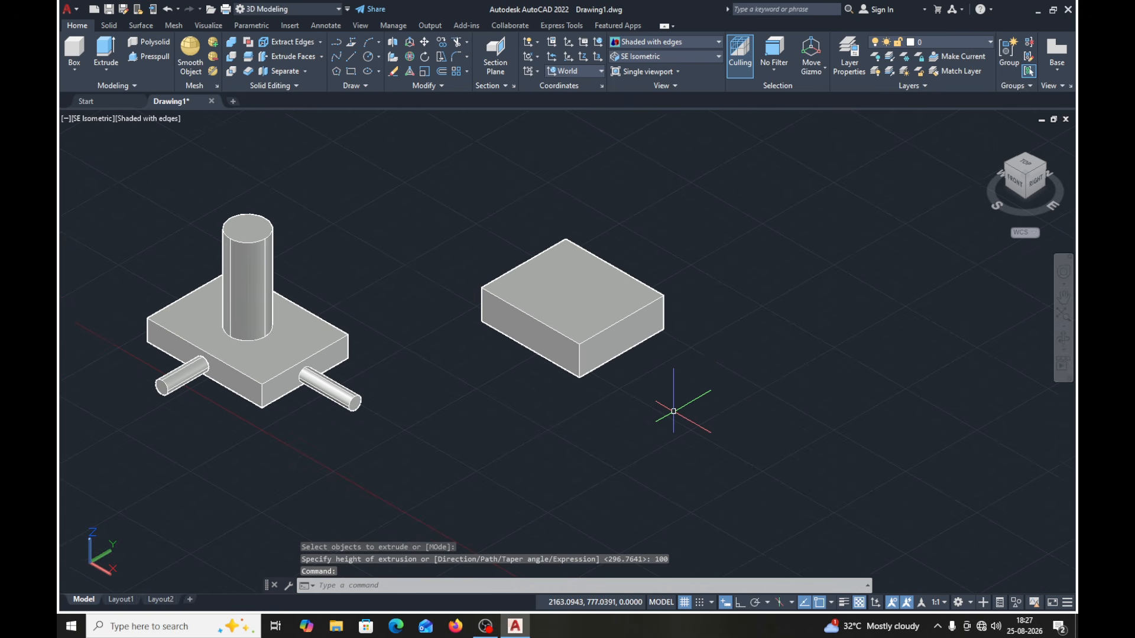
left_click(559, 290)
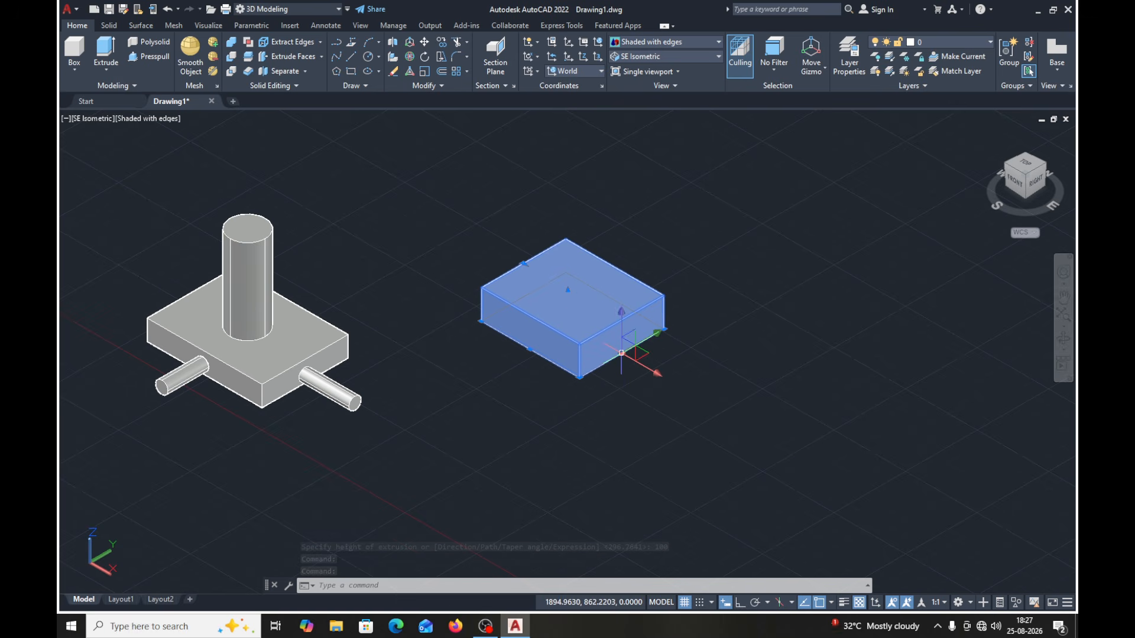
left_click(621, 352)
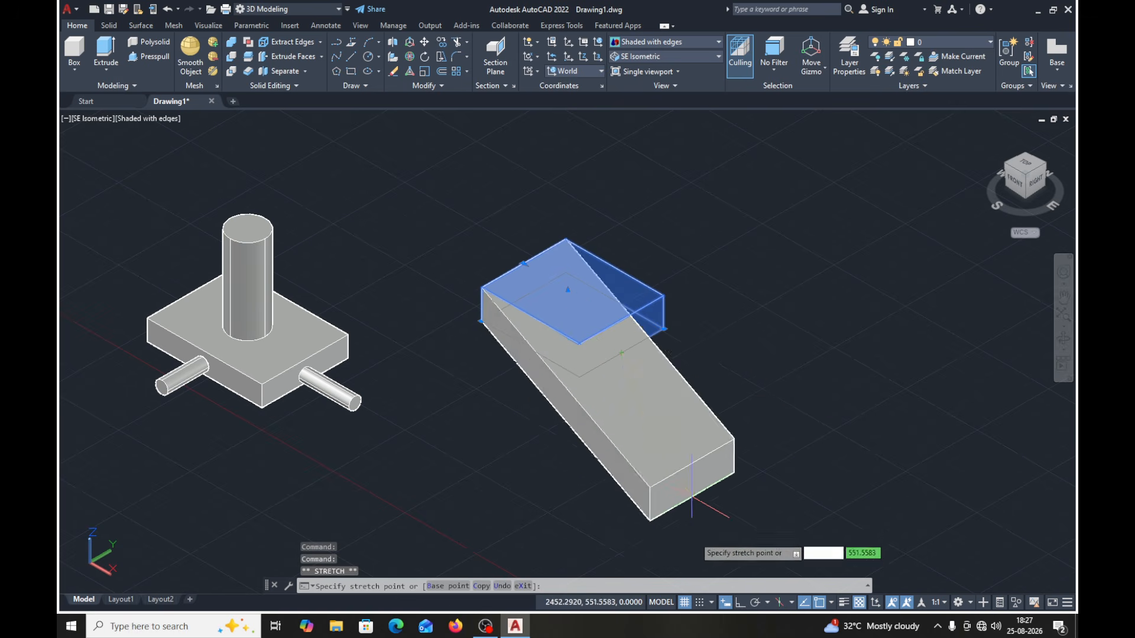
key("F8")
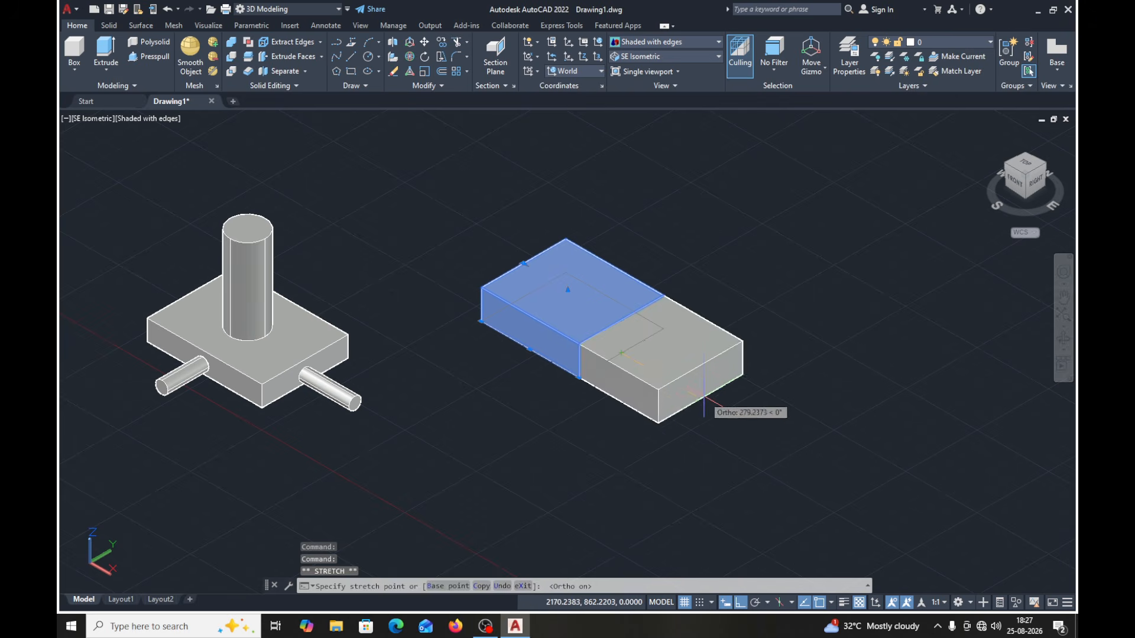
left_click(706, 400)
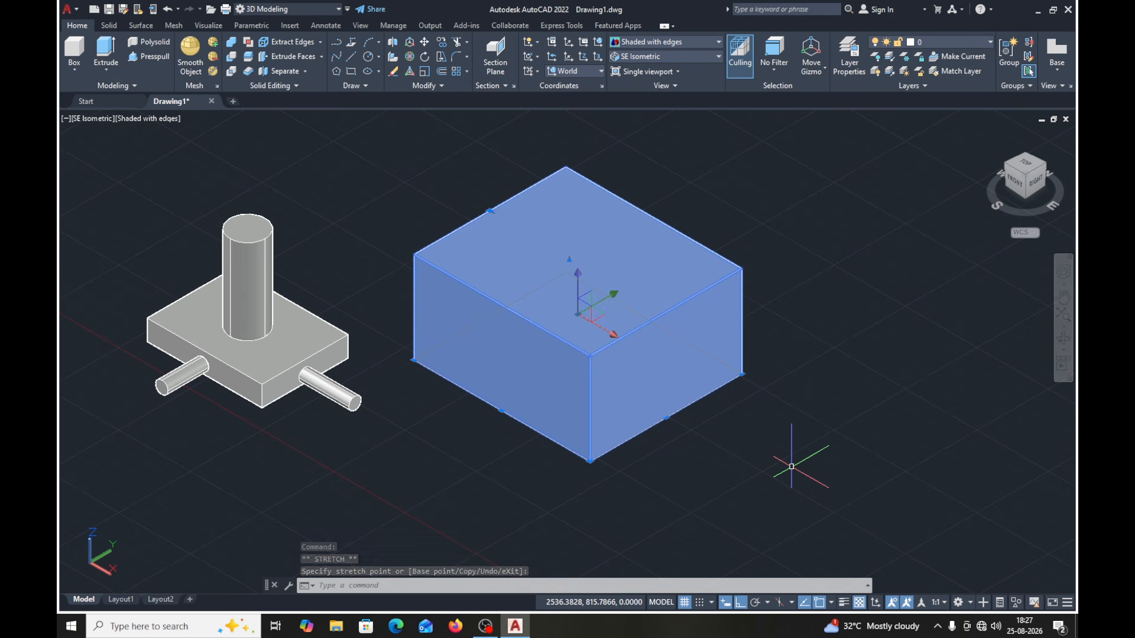
middle_click_drag(791, 466, 757, 467)
key("Escape")
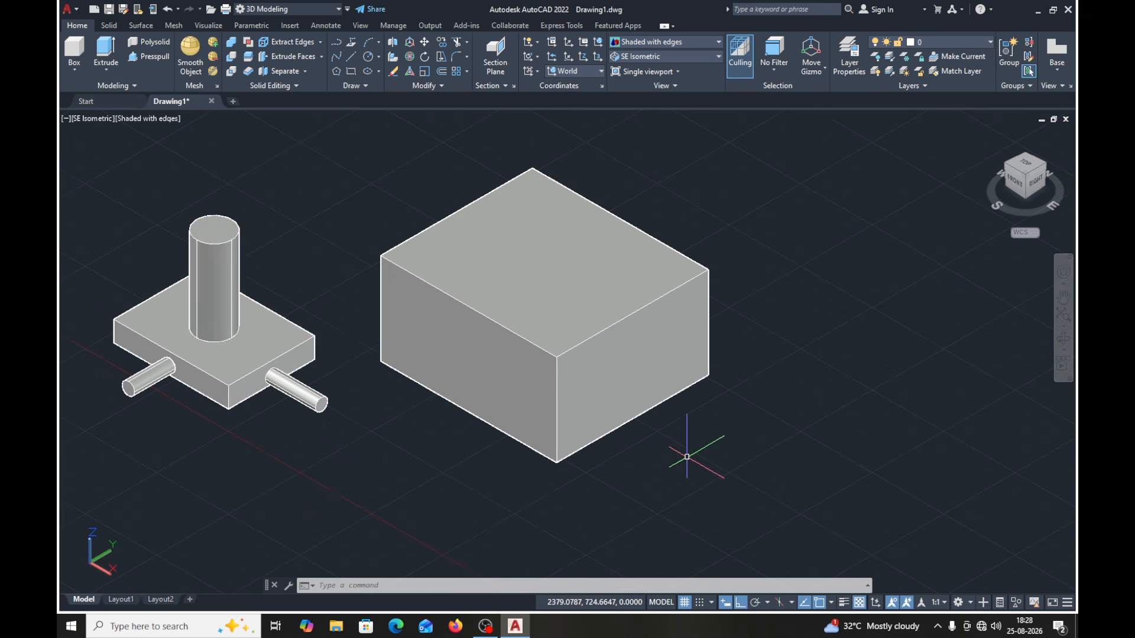
scroll(686, 459, "down", 2)
middle_click_drag(683, 458, 605, 420)
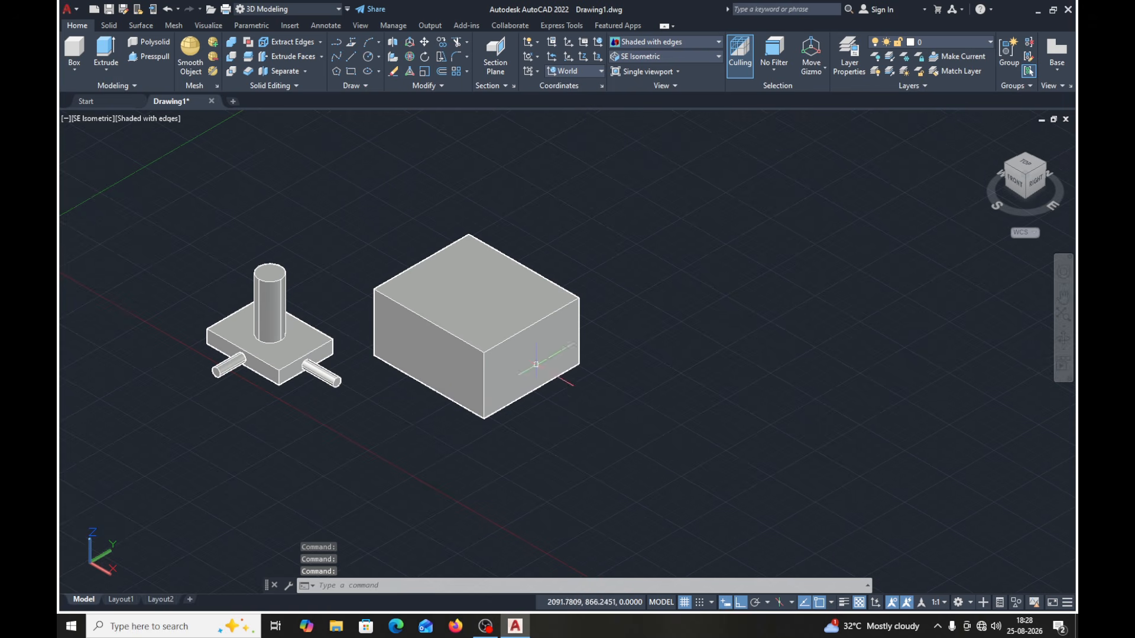
left_click(499, 325)
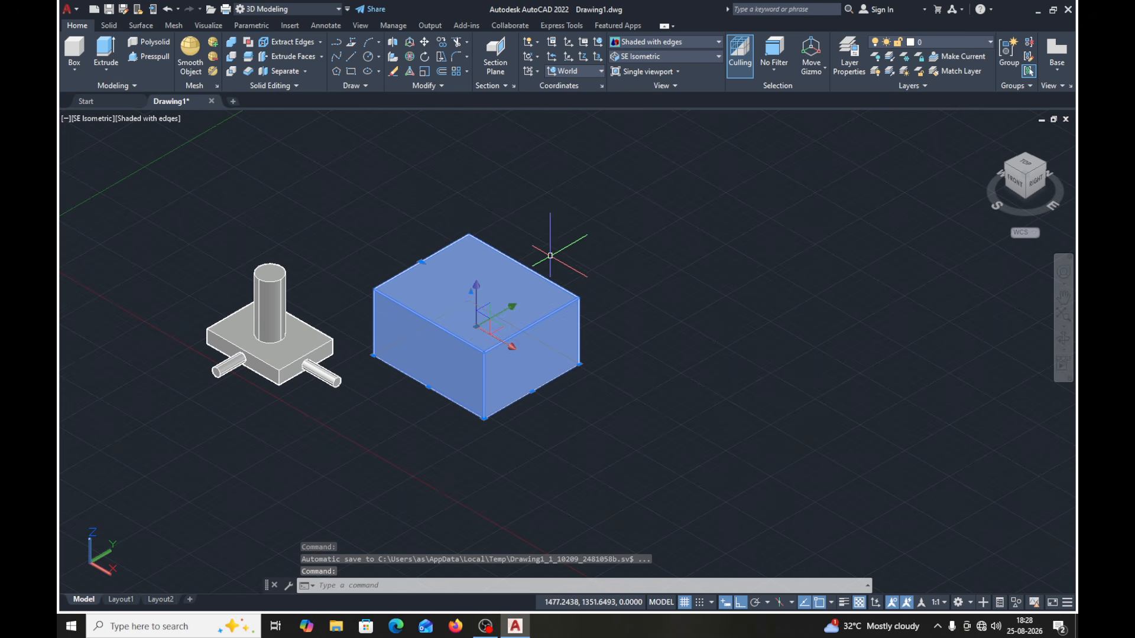
key("Escape")
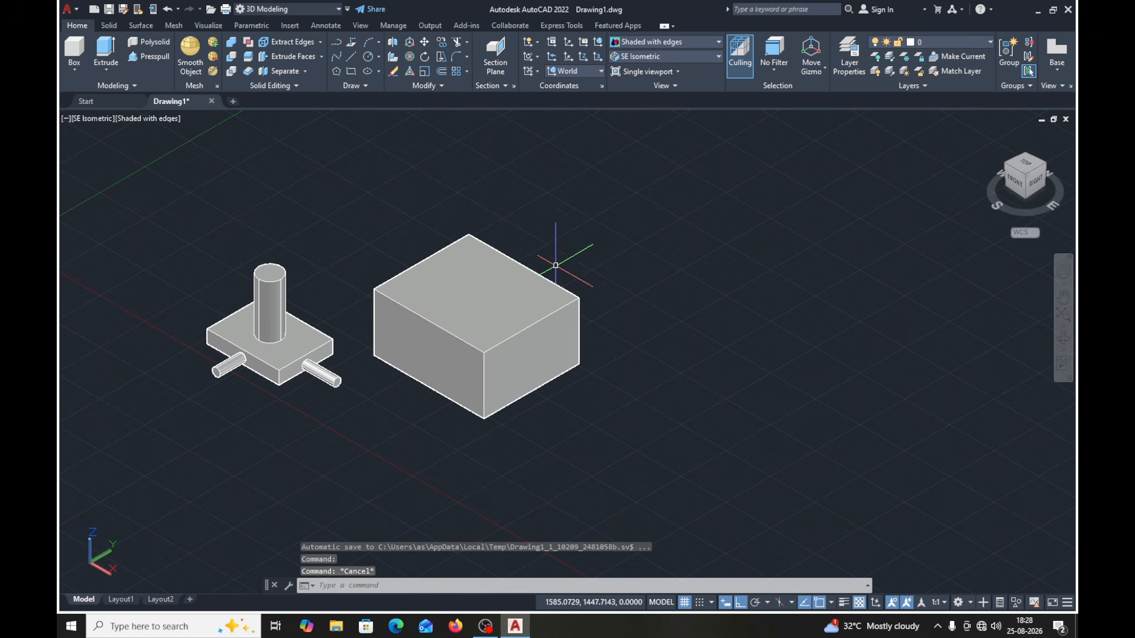
key("Escape")
scroll(571, 314, "down", 1)
middle_click_drag(572, 315, 498, 319)
scroll(526, 314, "up", 1)
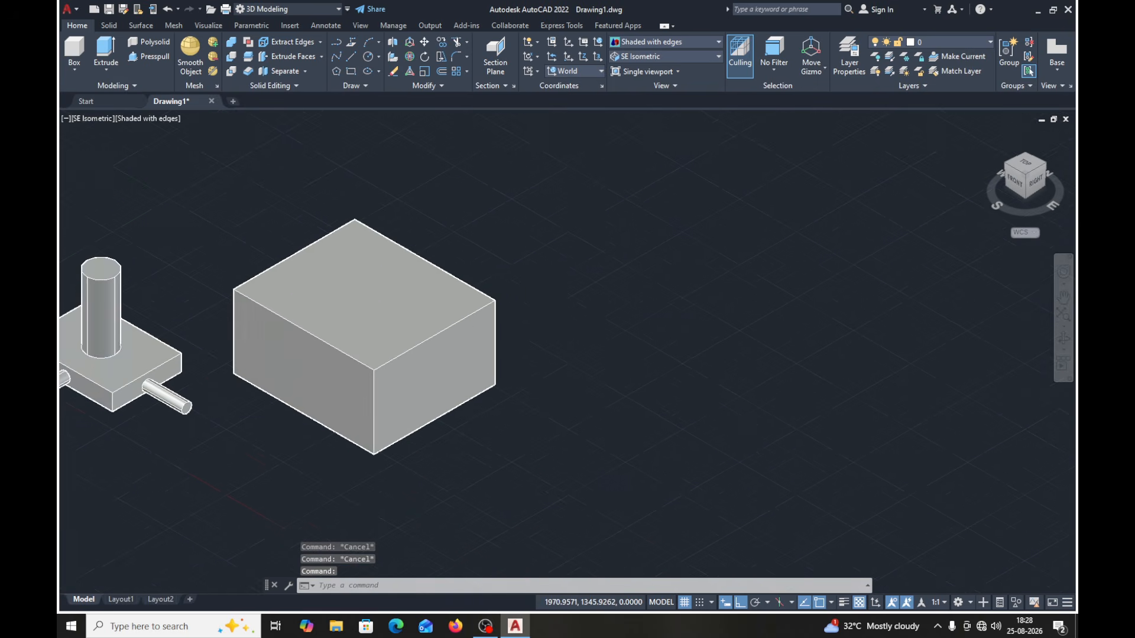
scroll(526, 314, "down", 2)
scroll(526, 313, "up", 1)
scroll(526, 313, "down", 2)
scroll(526, 314, "up", 2)
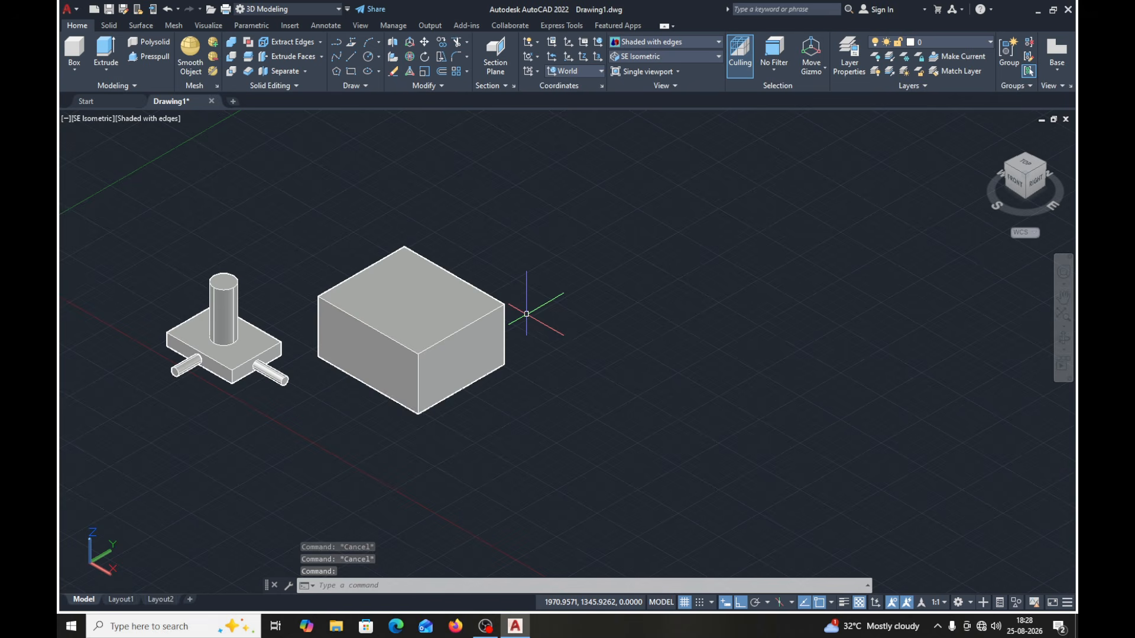
scroll(525, 311, "down", 2)
scroll(526, 312, "up", 1)
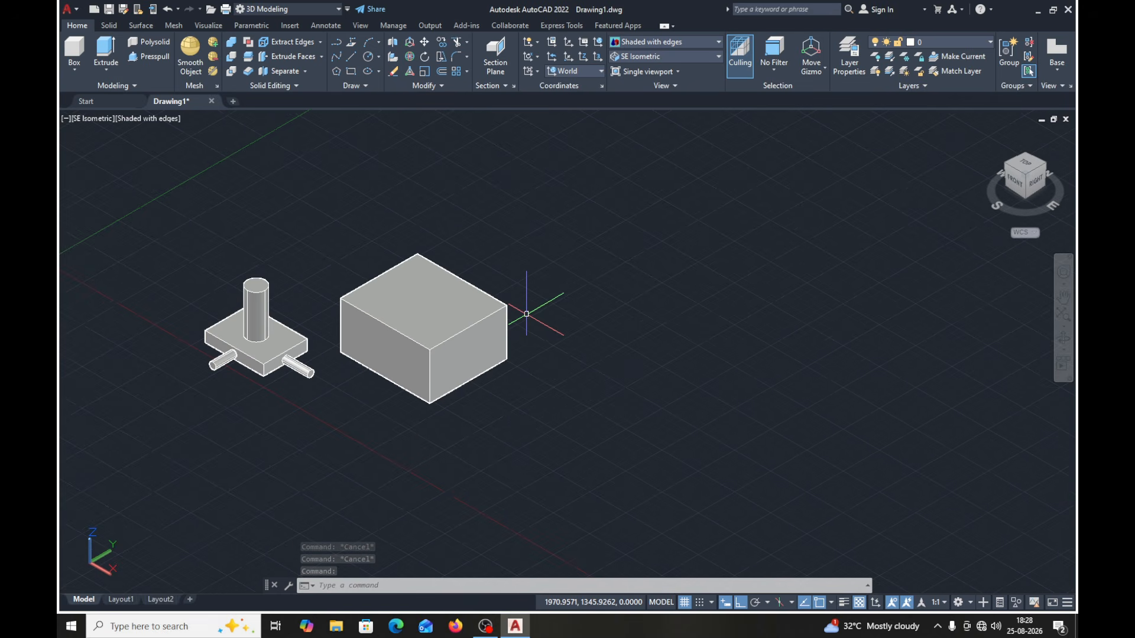
- Taper the large block's sides inward by moving its top-edge grip about 97 units, and clear the selection
left_click(442, 333)
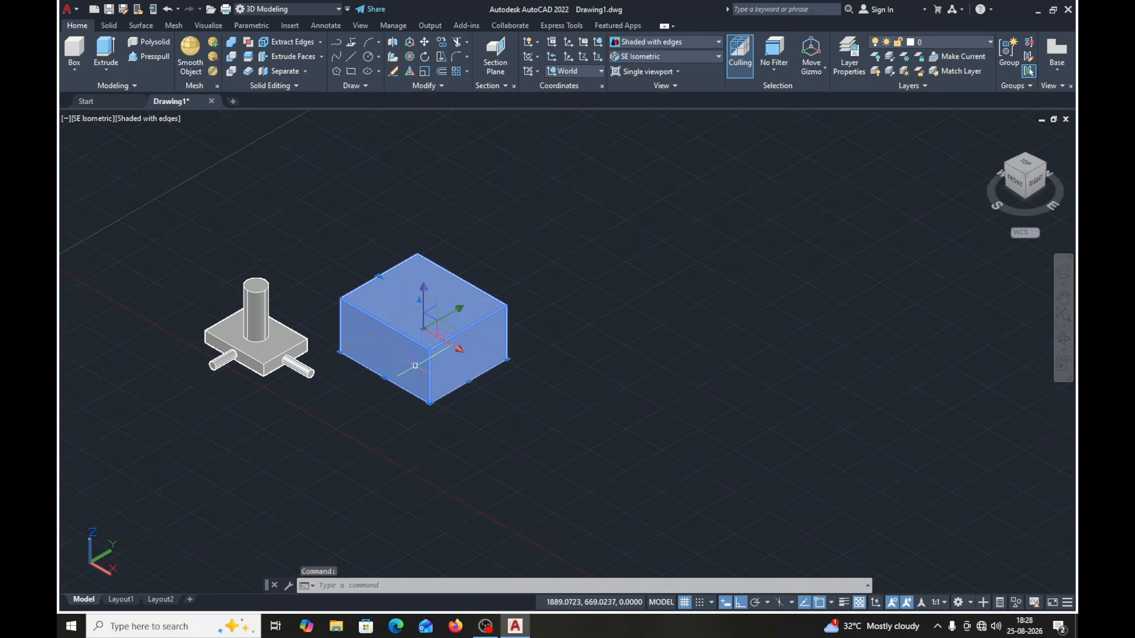
left_click(379, 276)
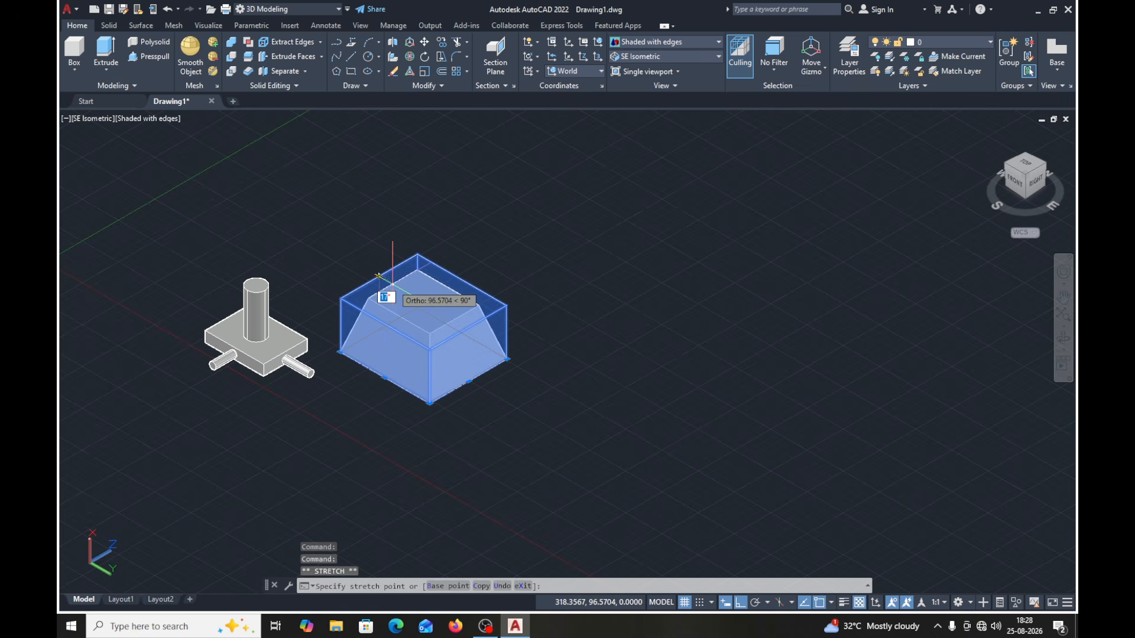
key("Escape")
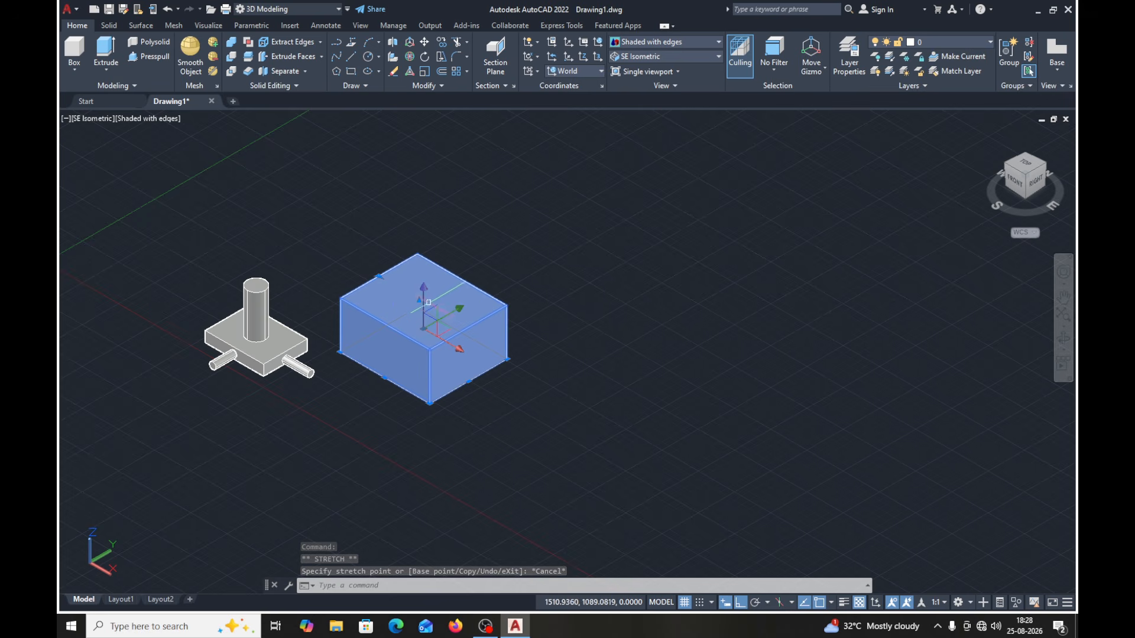
left_click(379, 276)
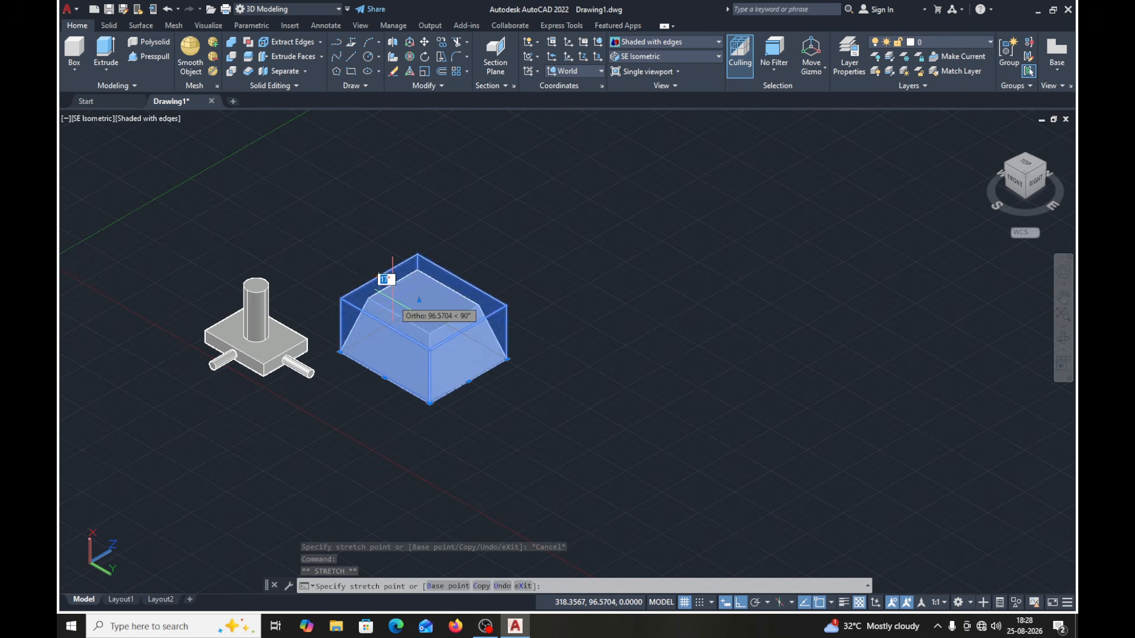
left_click(387, 281)
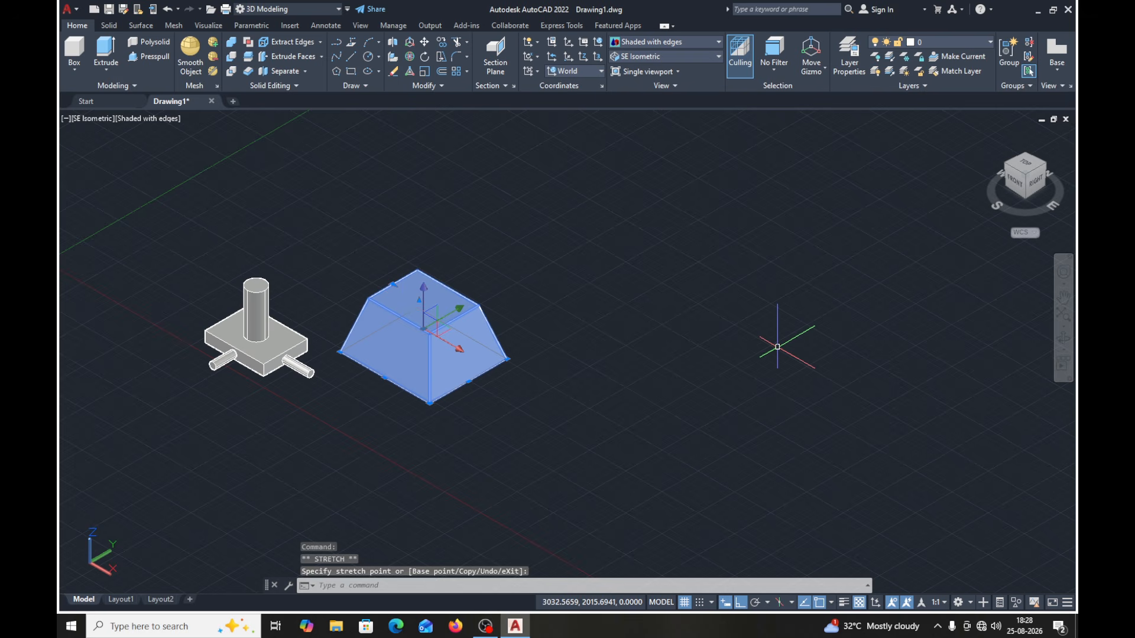
key("Escape")
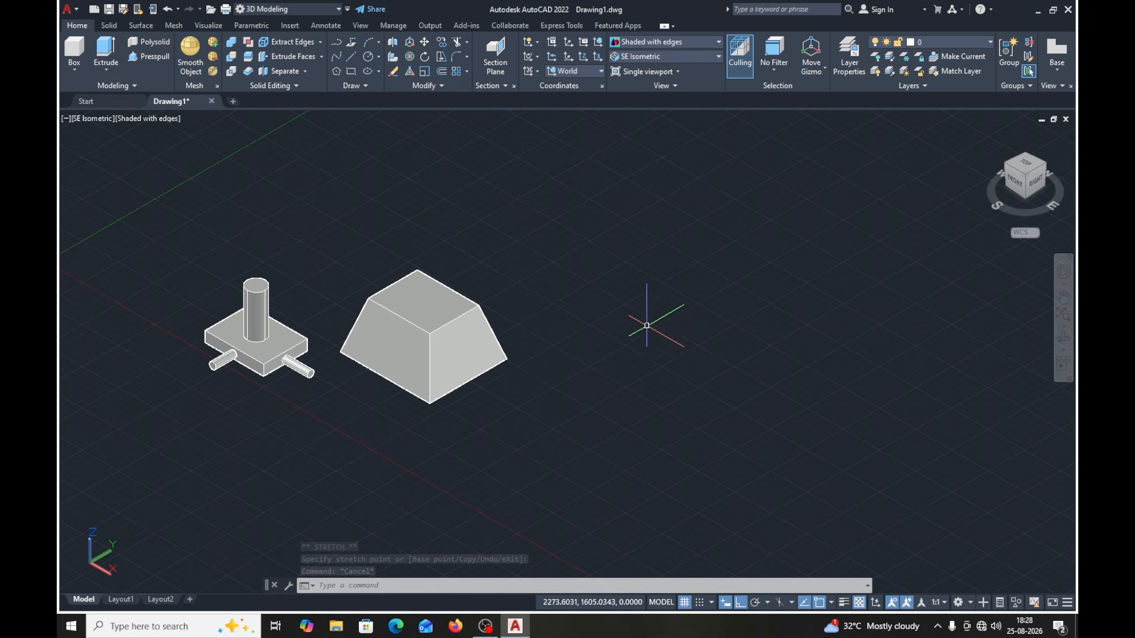
- Try aligning the coordinate system to the sloped right-hand face of the tapered block with the UCS Face option
left_click(601, 71)
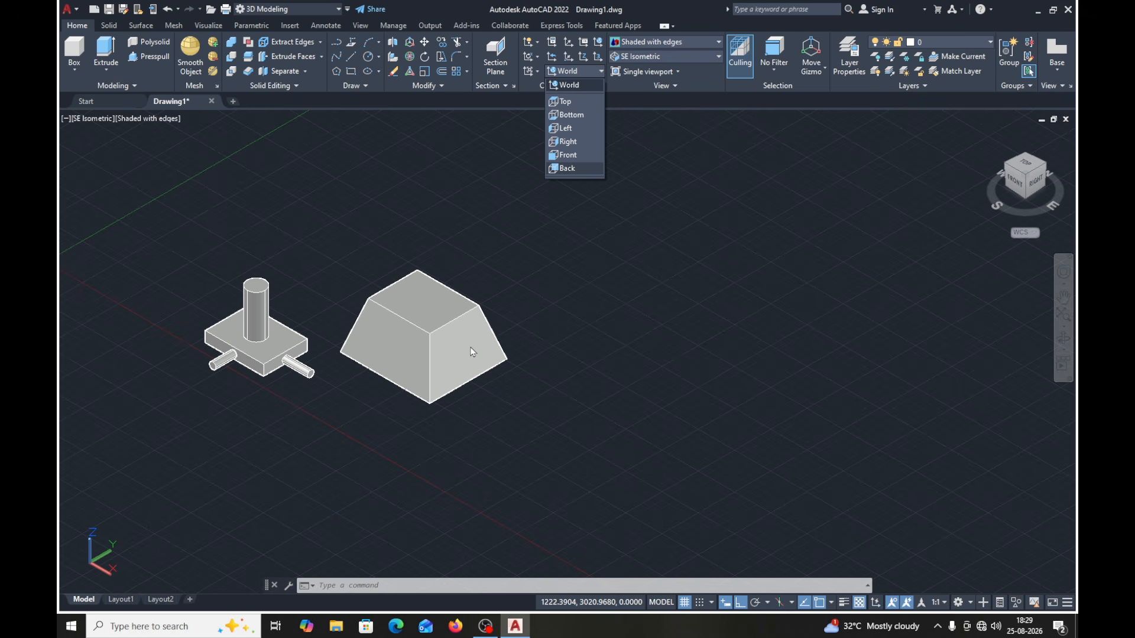
left_click(554, 247)
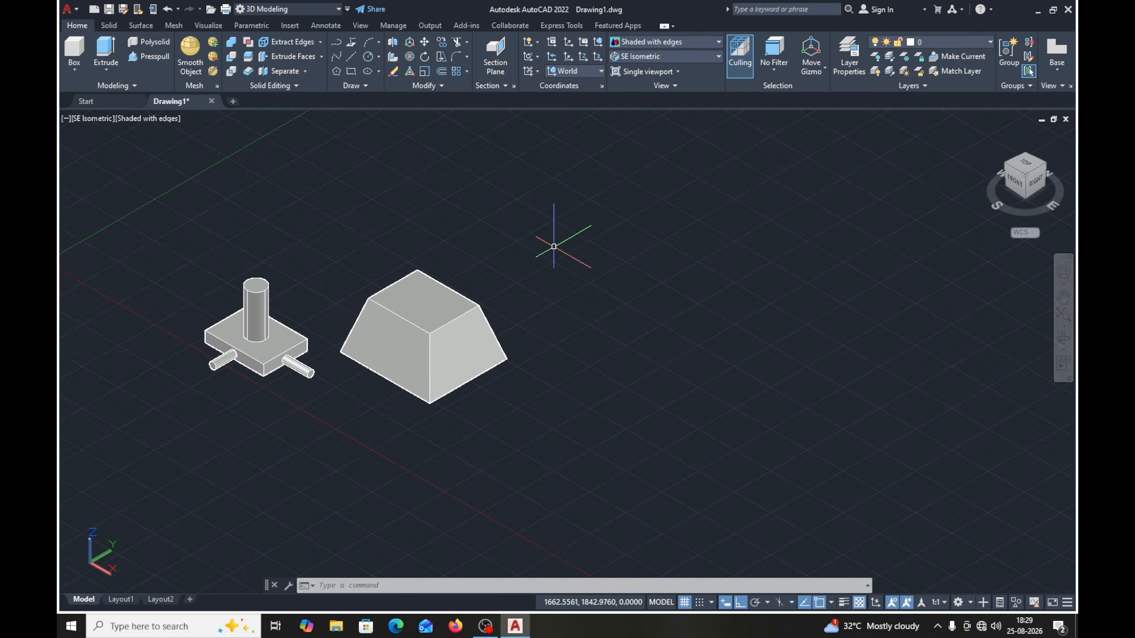
left_click(536, 71)
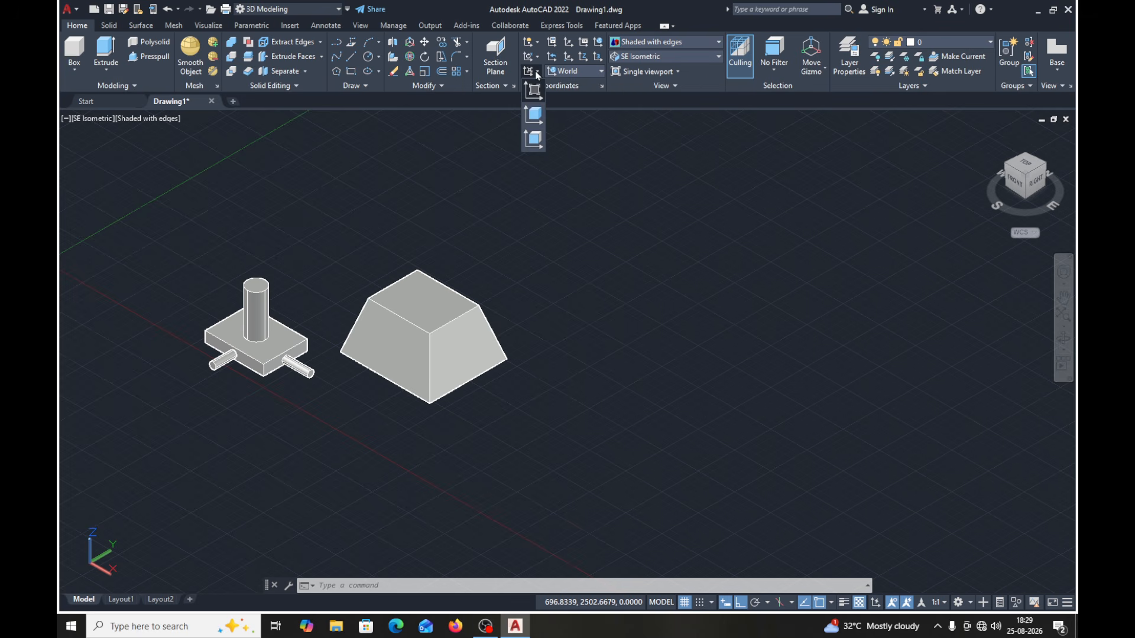
left_click(537, 140)
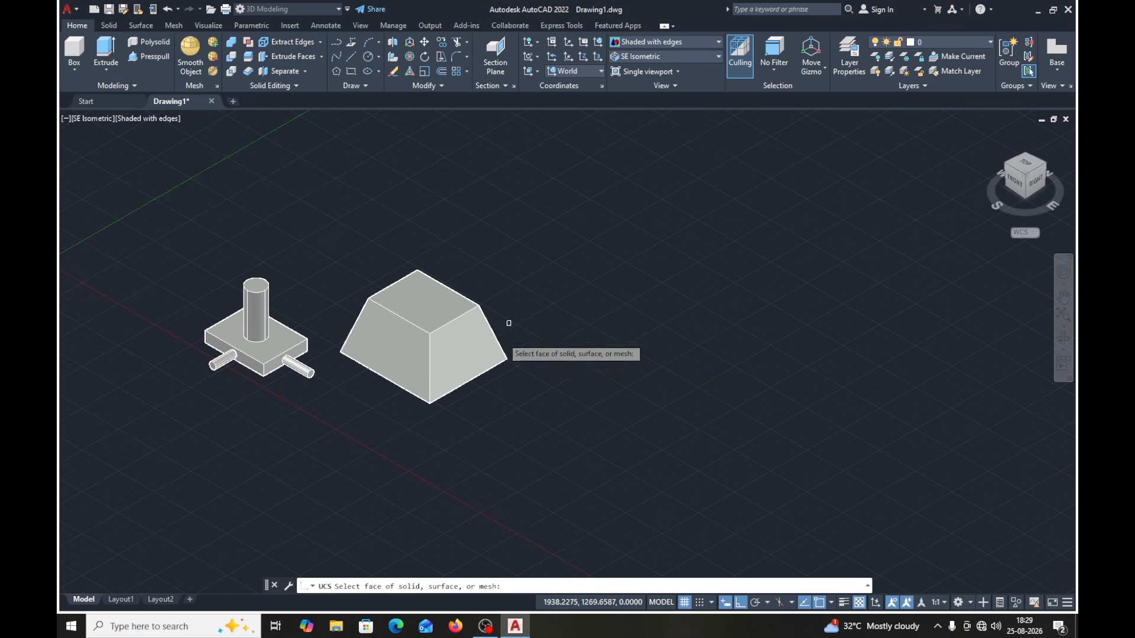
left_click(456, 357)
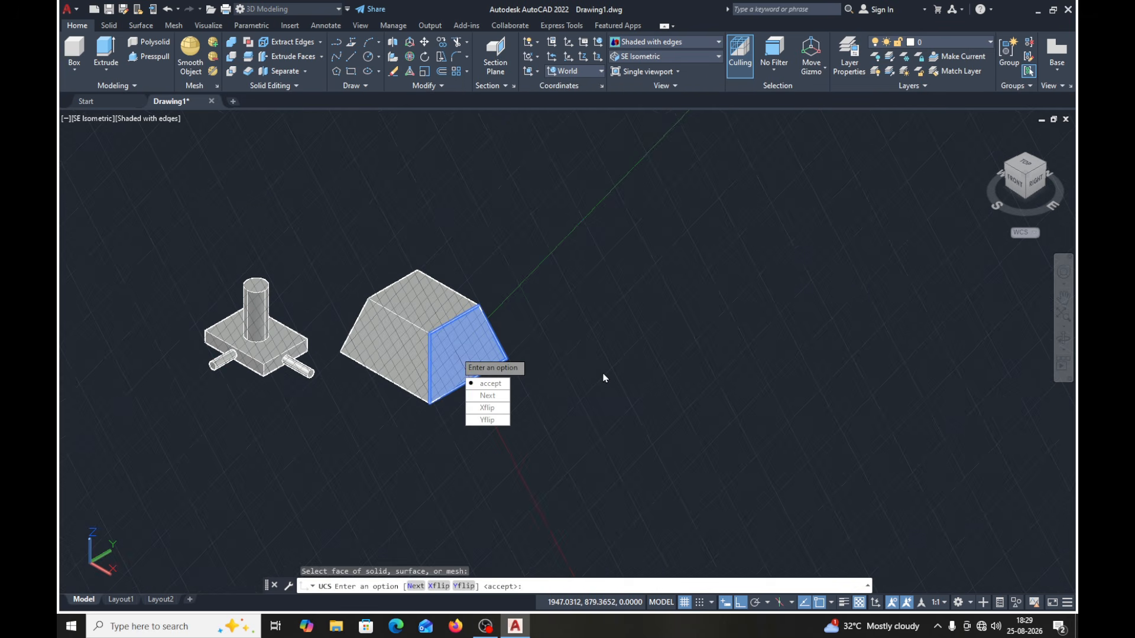
left_click(500, 385)
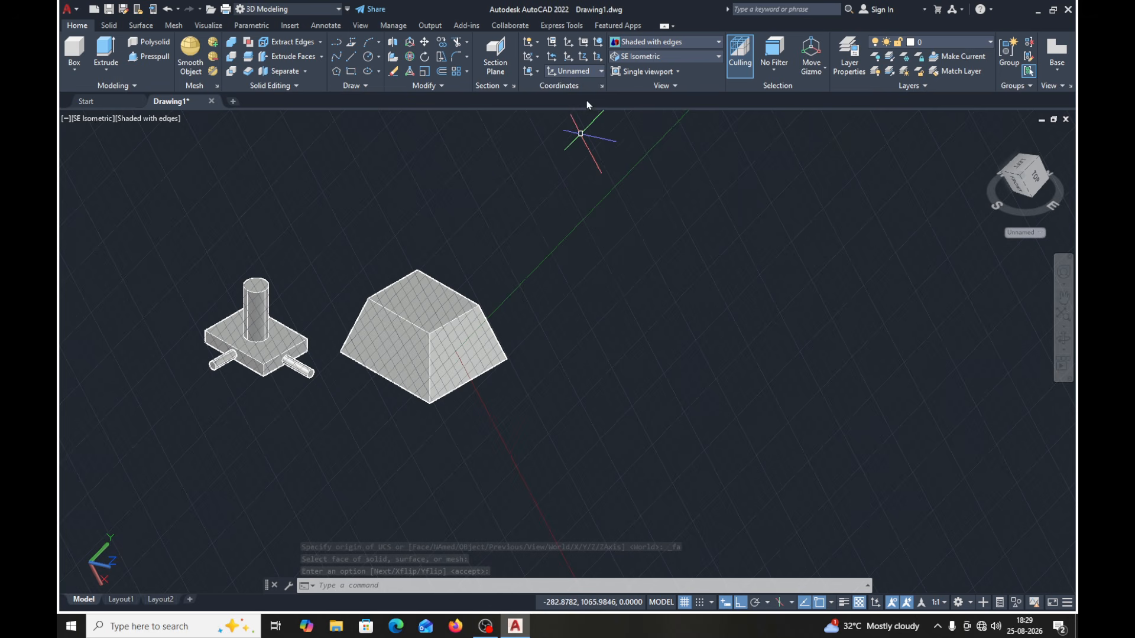
- Restore the World coordinate system and reapply the SE Isometric view
left_click(602, 72)
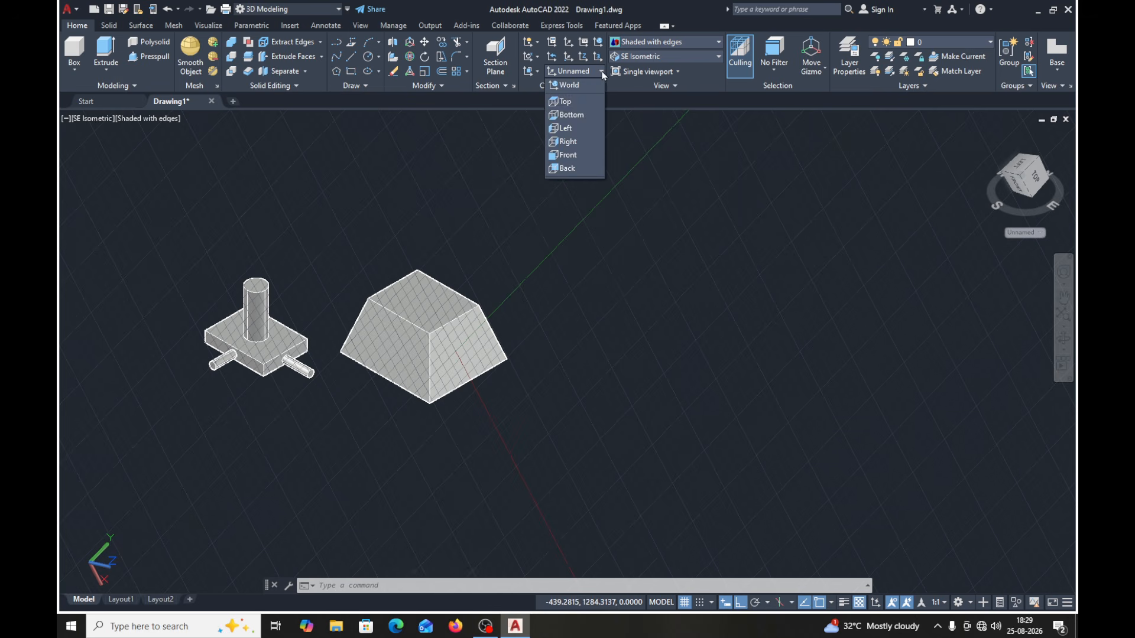
left_click(570, 87)
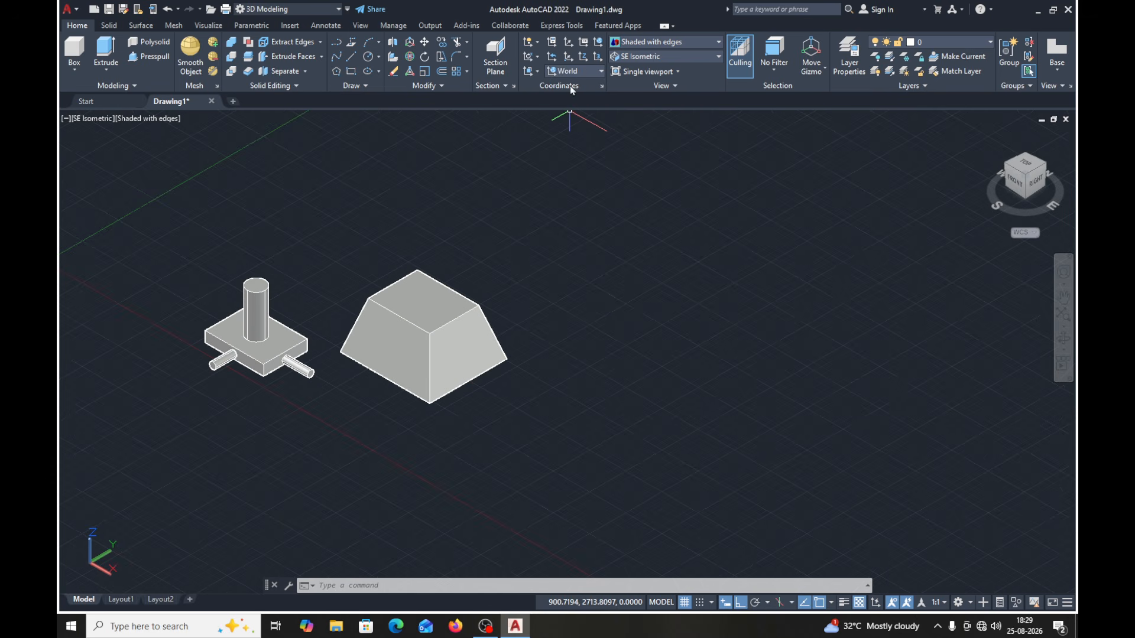
left_click(669, 56)
left_click(643, 155)
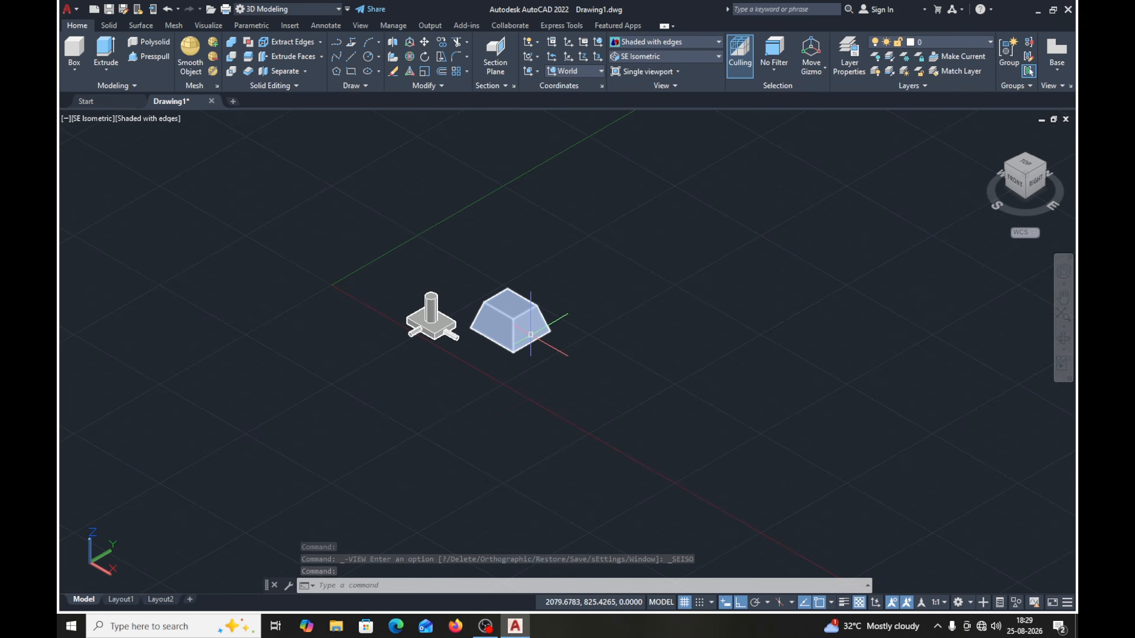
- Align the coordinate system to the tapered block's sloped right-hand face, accept it, and turn the grid off
left_click(538, 72)
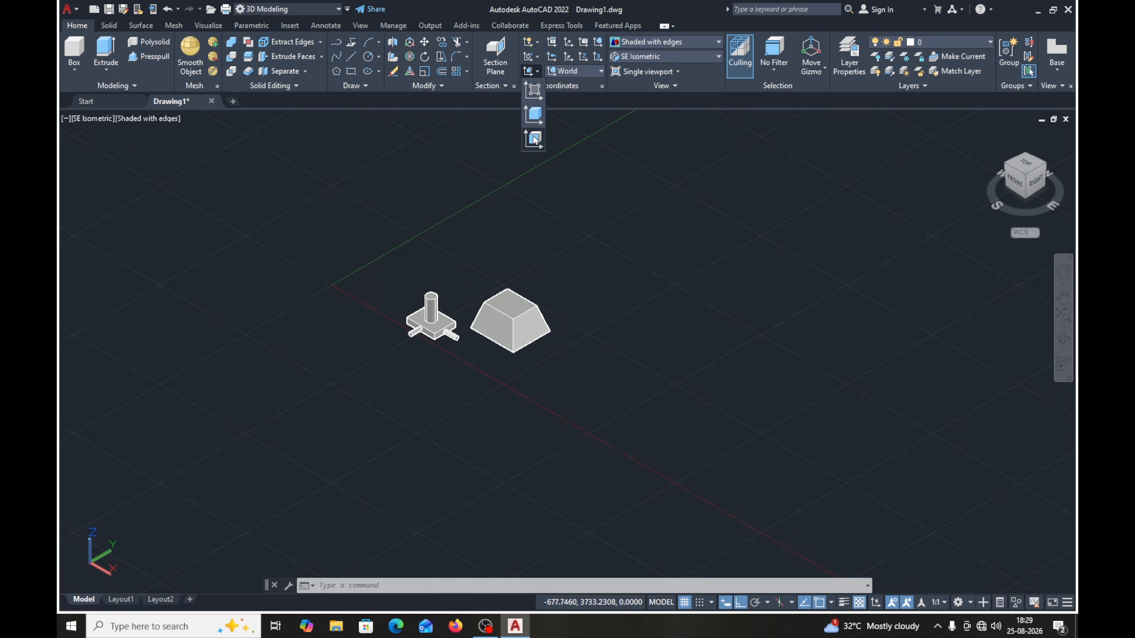
left_click(533, 114)
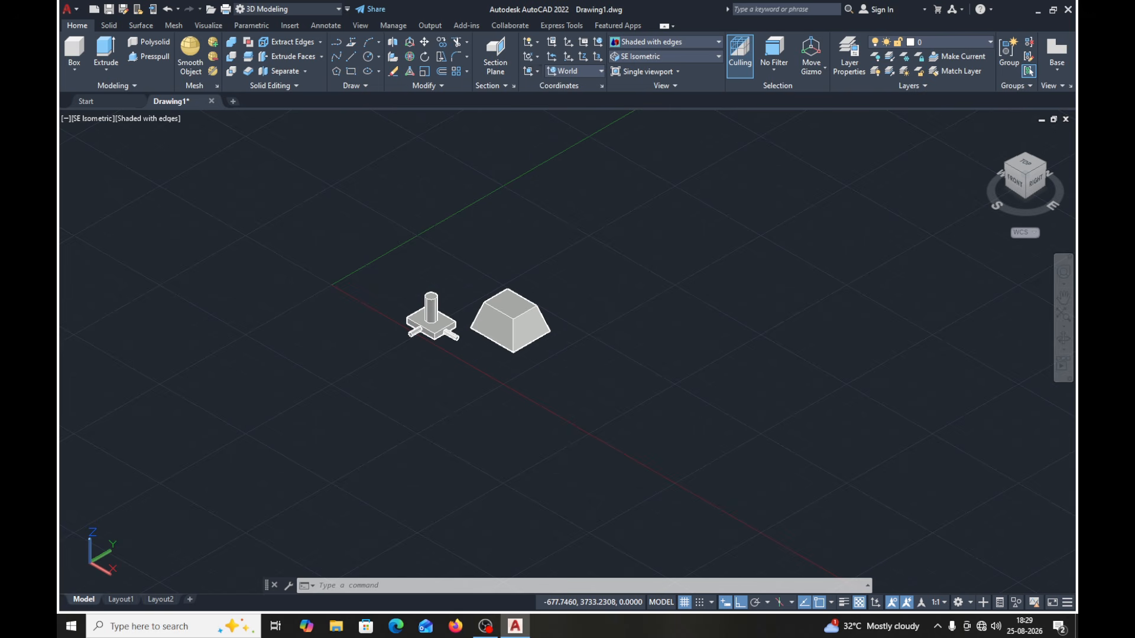
left_click(529, 338)
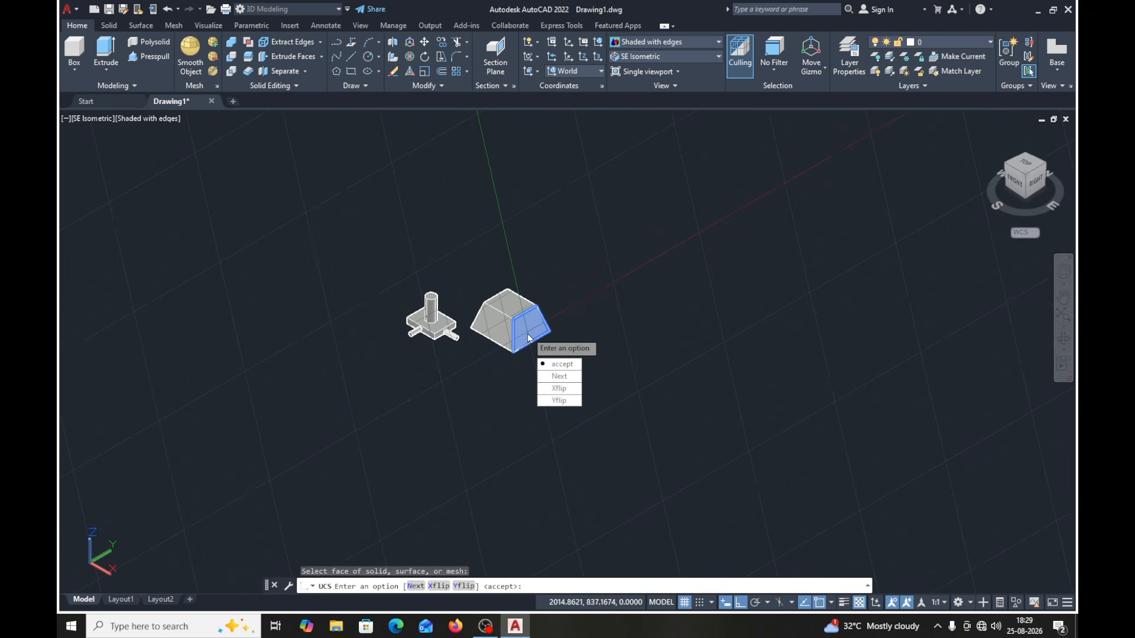
left_click(564, 365)
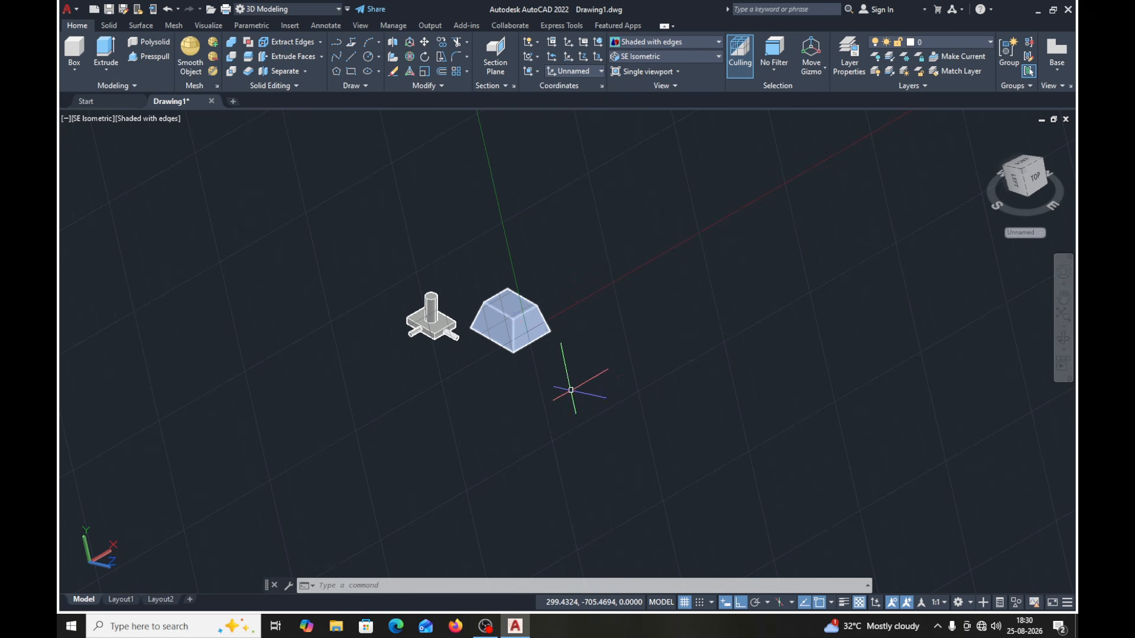
left_click(684, 602)
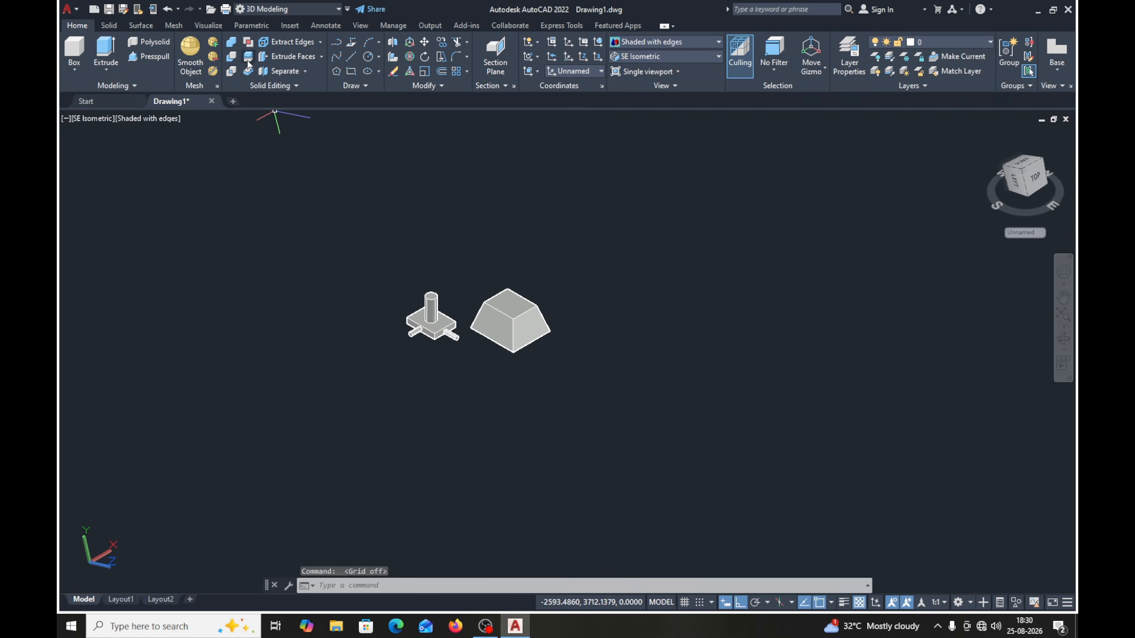
- Try drawing a circle centred on the tapered block's sloped face, and undo it
left_click(367, 57)
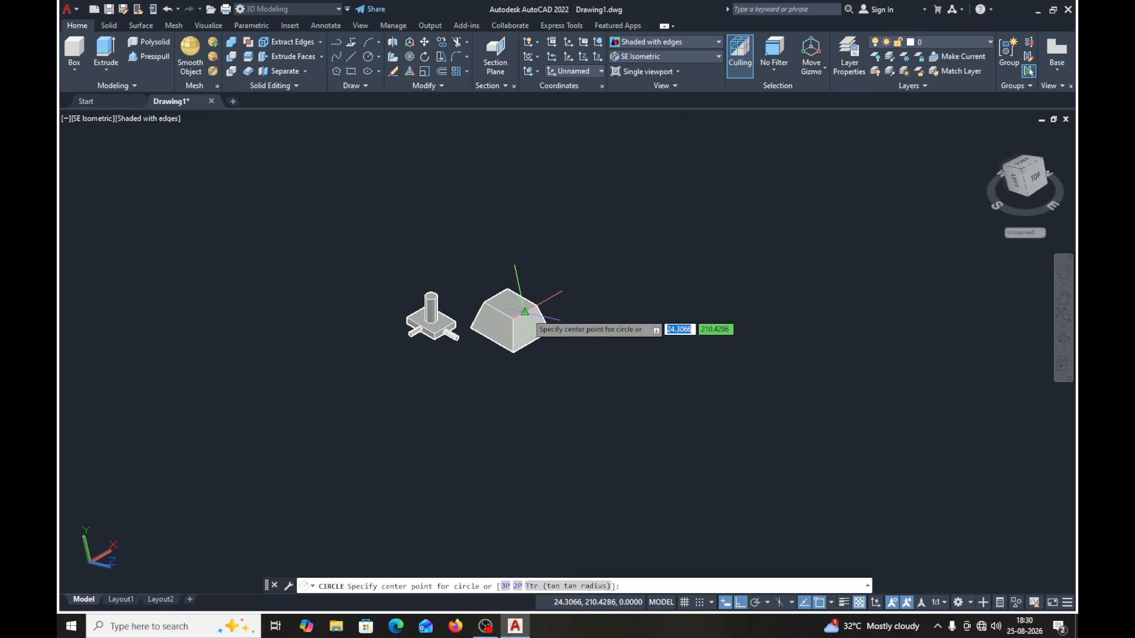
left_click(528, 330)
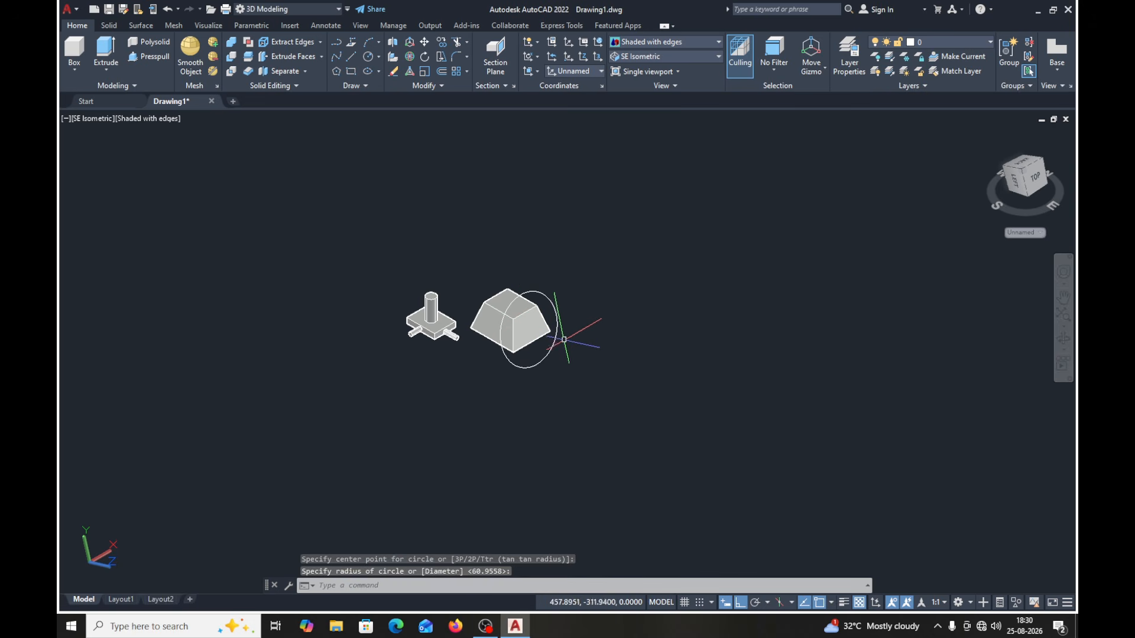
key("Escape")
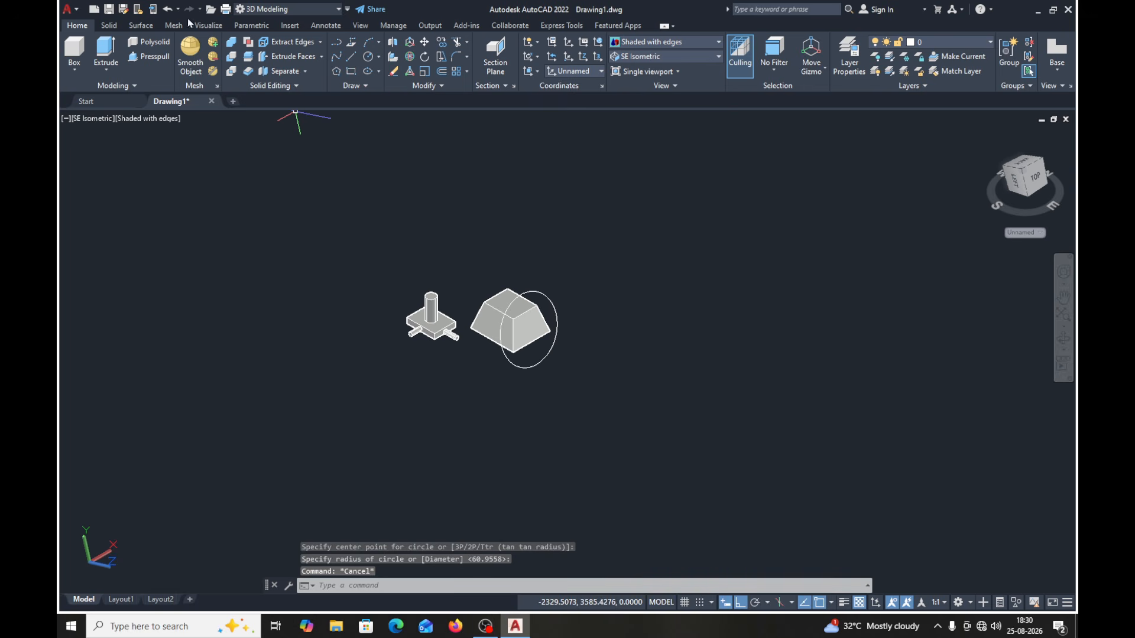
left_click(169, 10)
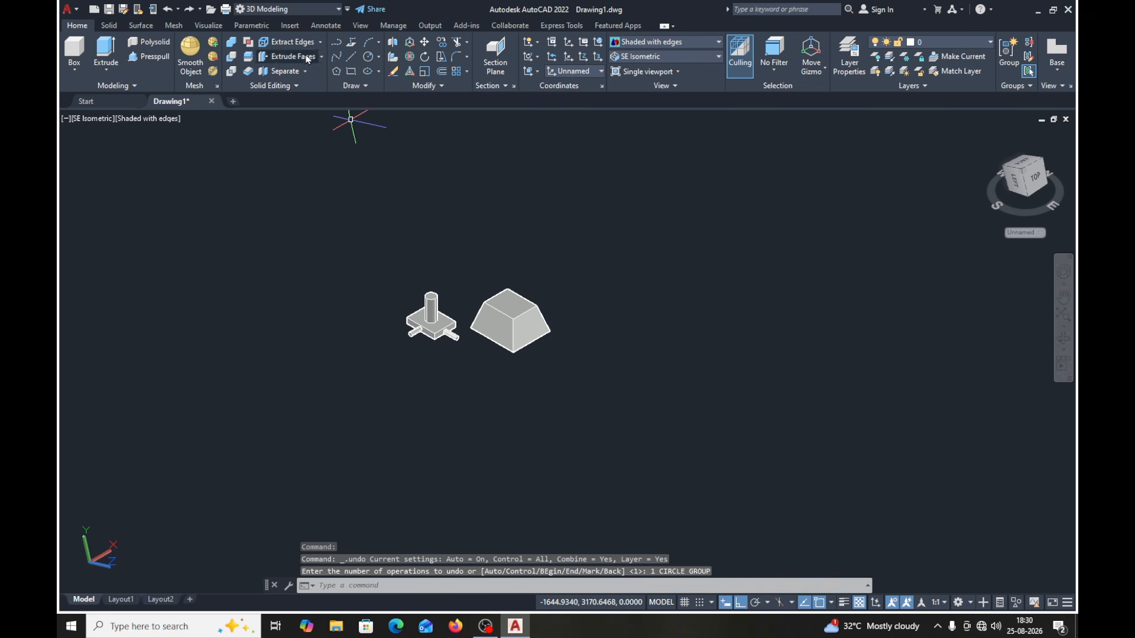
- Draw a circle of about 403 units radius, centred in line with the midpoint of the sloped face's top edge
left_click(368, 58)
scroll(529, 308, "up", 3)
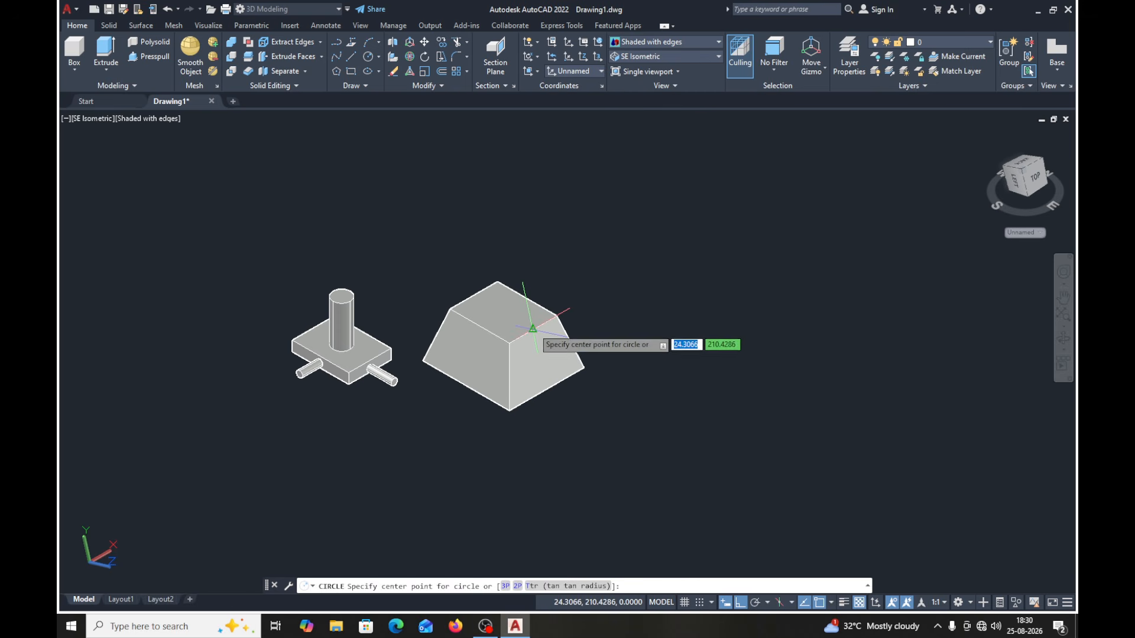
left_click(539, 358)
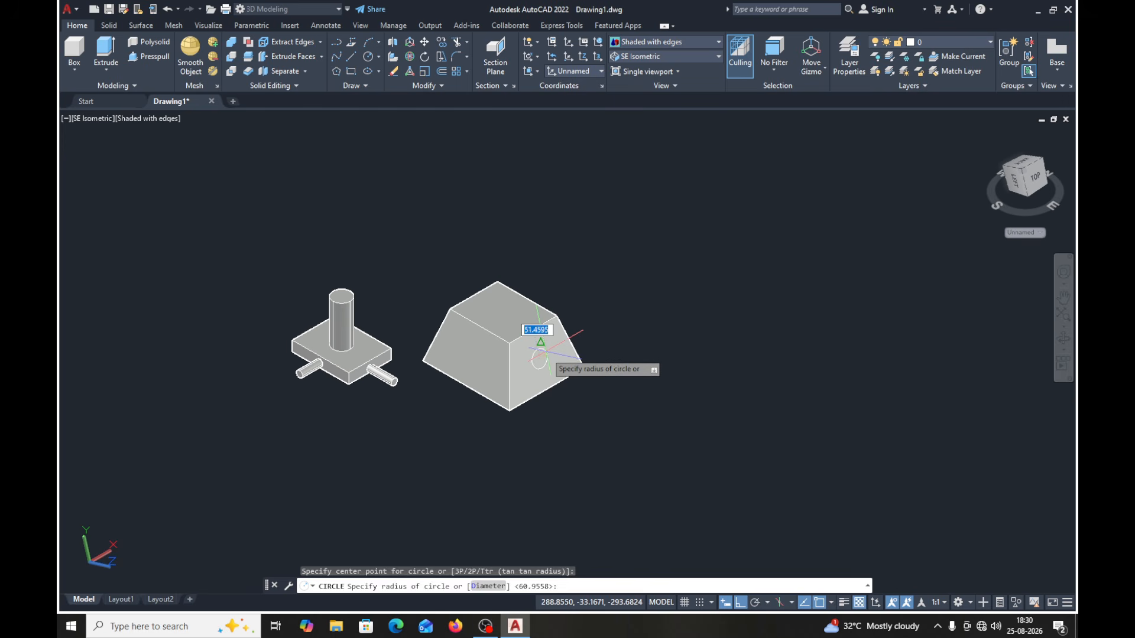
key("Return")
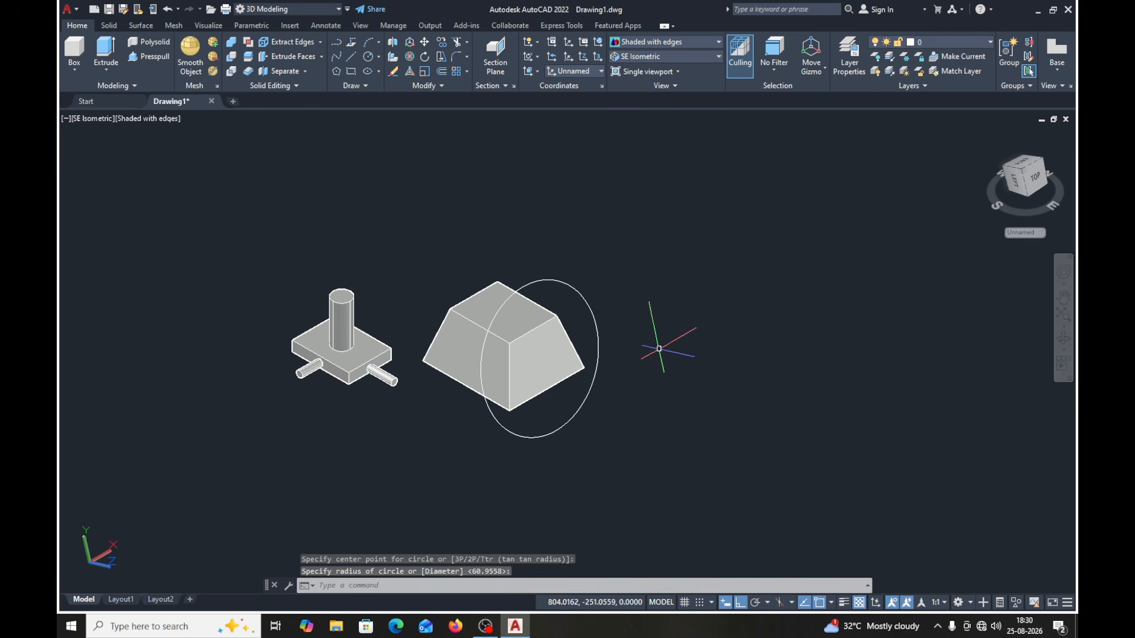
key("Escape")
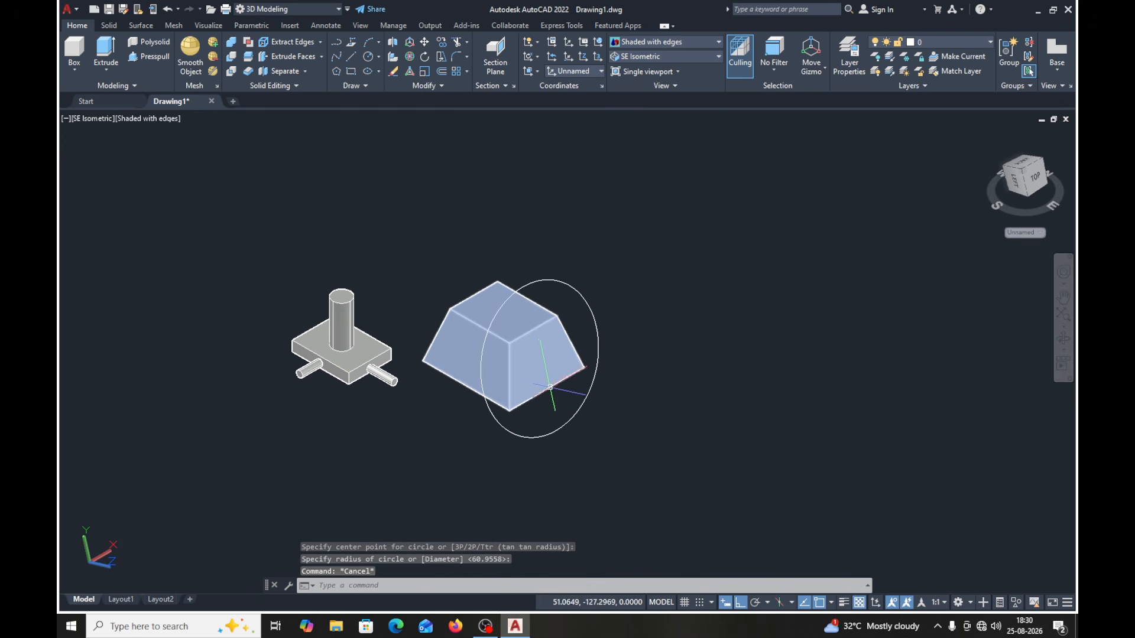
- Delete the oversized circle around the tapered block's sloped face
scroll(547, 385, "down", 3)
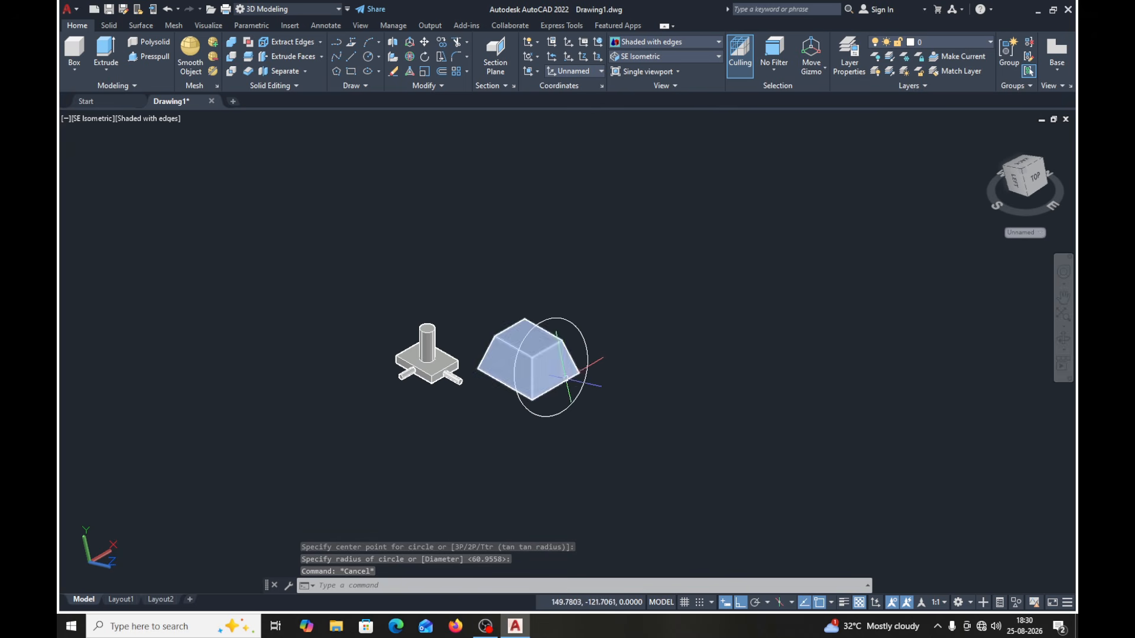
left_click(166, 11)
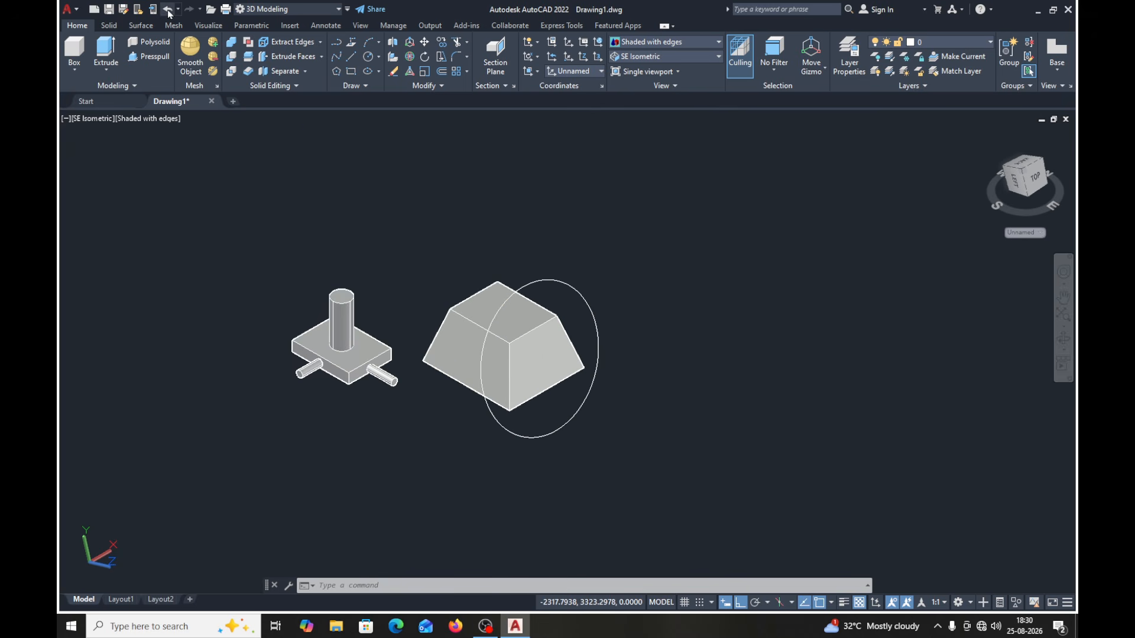
left_click(585, 288)
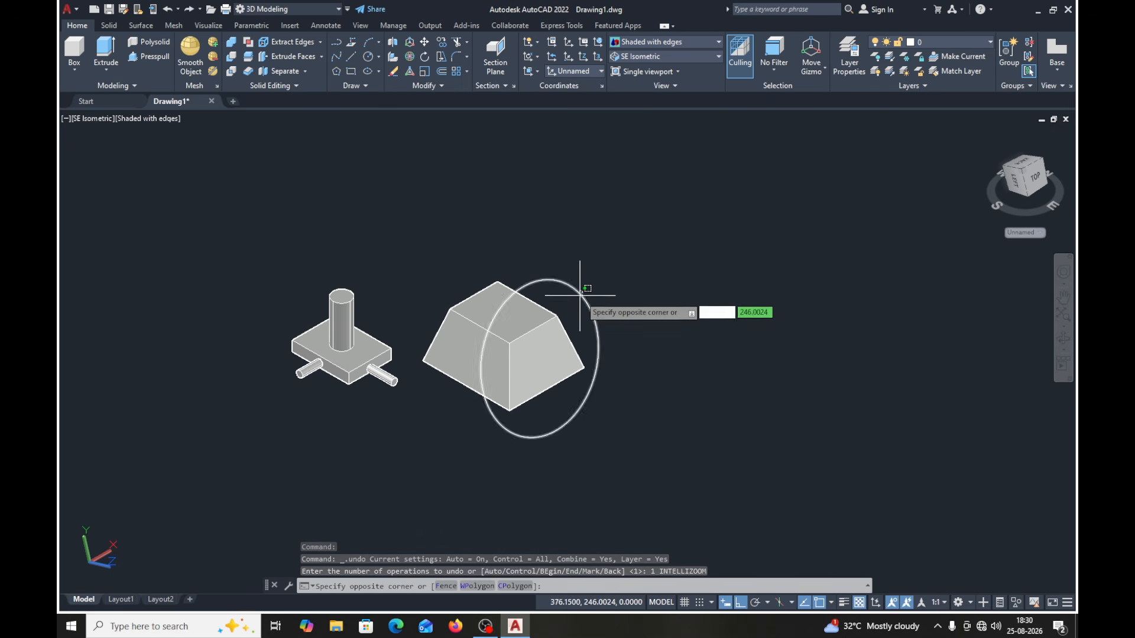
left_click(579, 294)
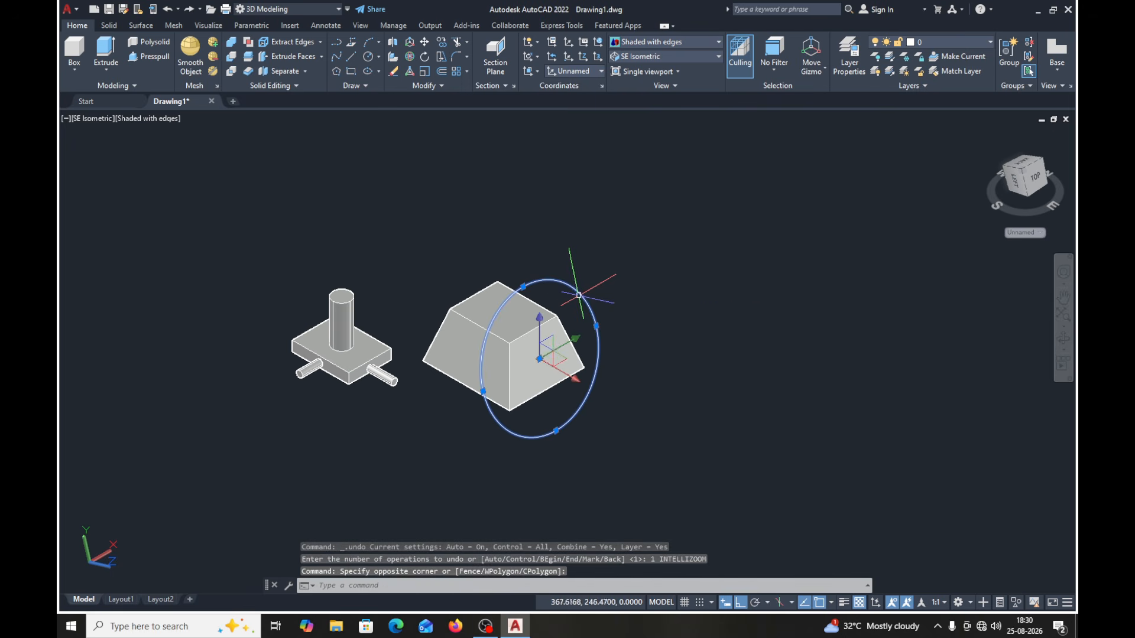
key("Delete")
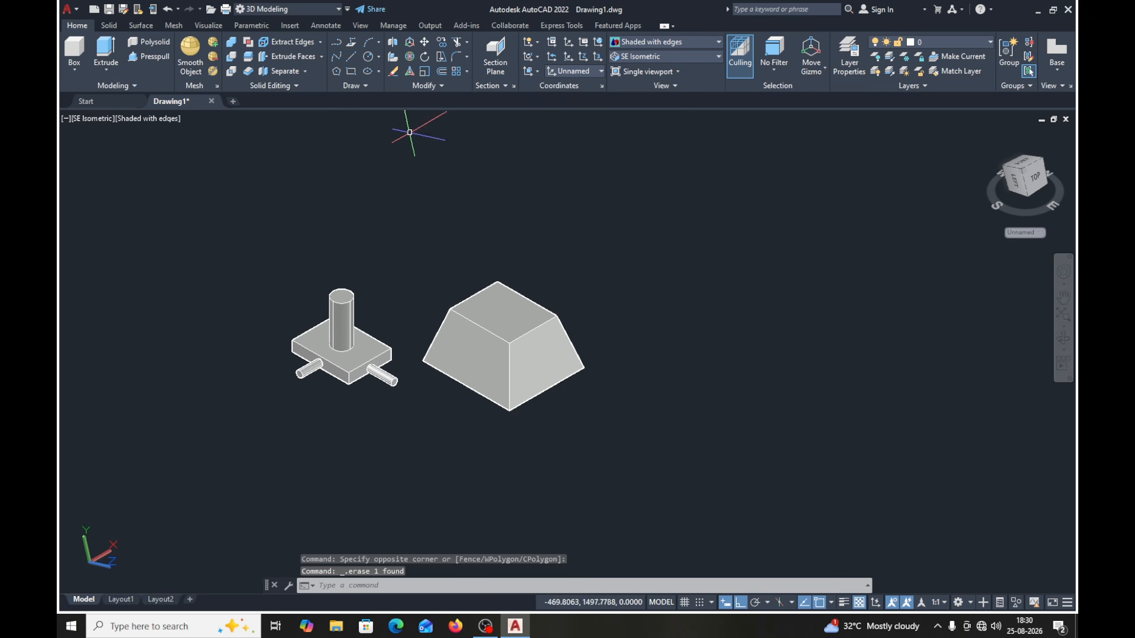
- Turn on Solid History for new solids
left_click(110, 26)
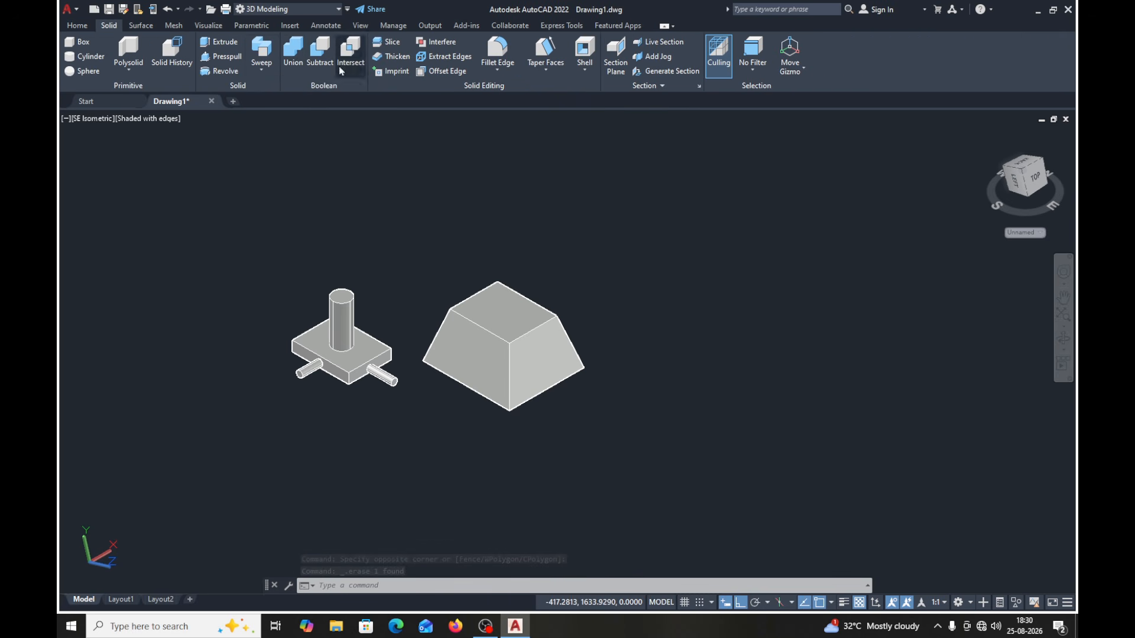
left_click(171, 54)
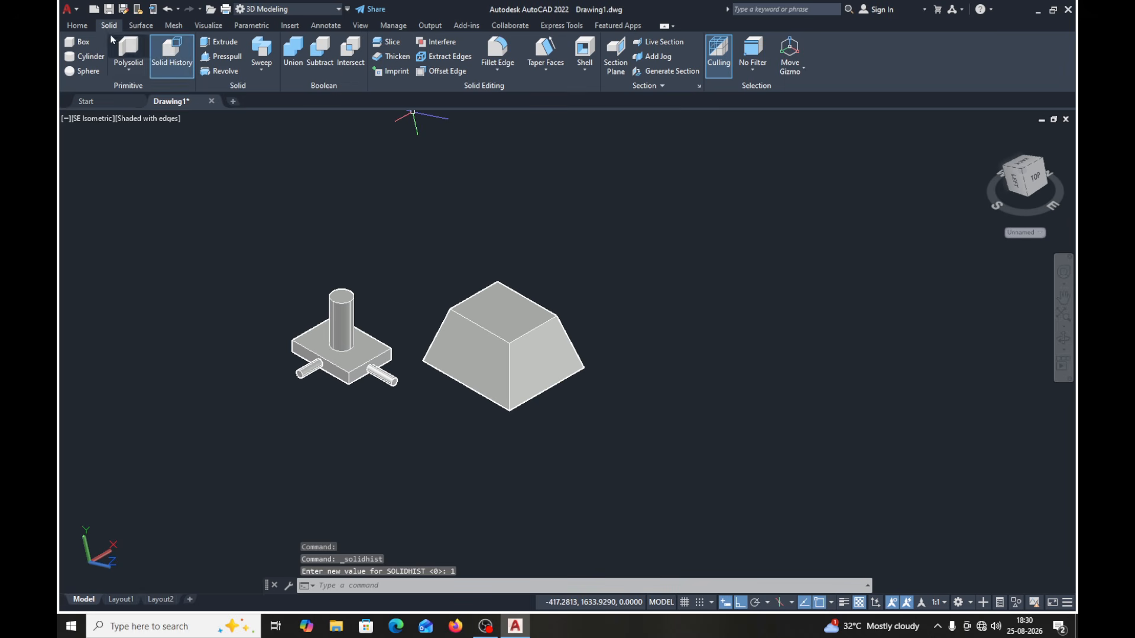
left_click(75, 26)
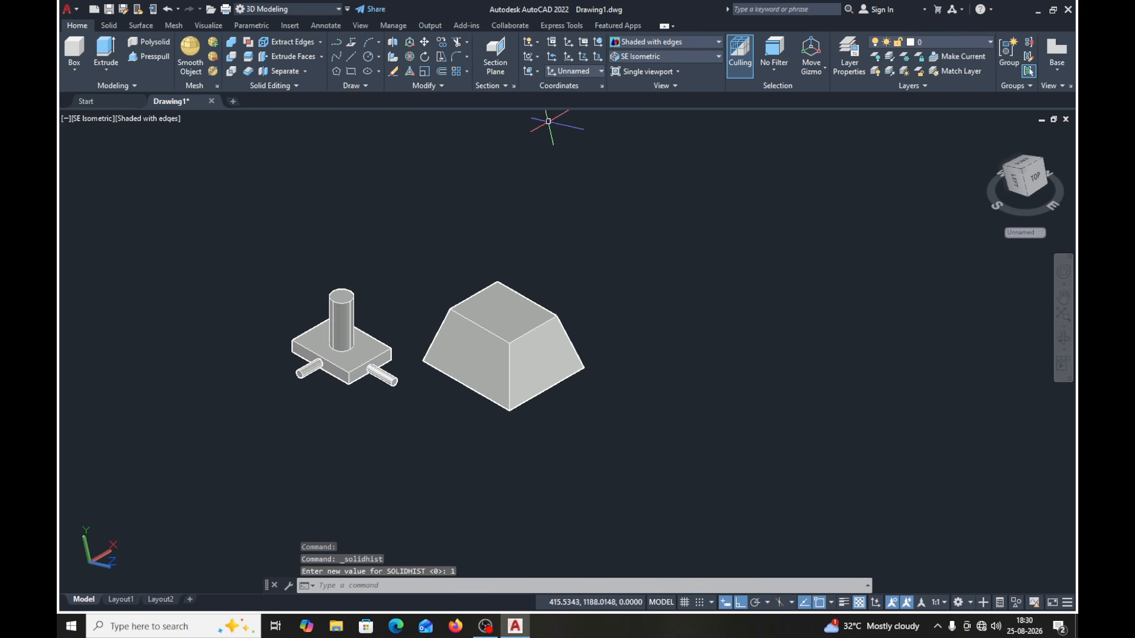
- Try drawing a circle on the sloped face, centred by tracking from the midpoints of its edges
left_click(368, 57)
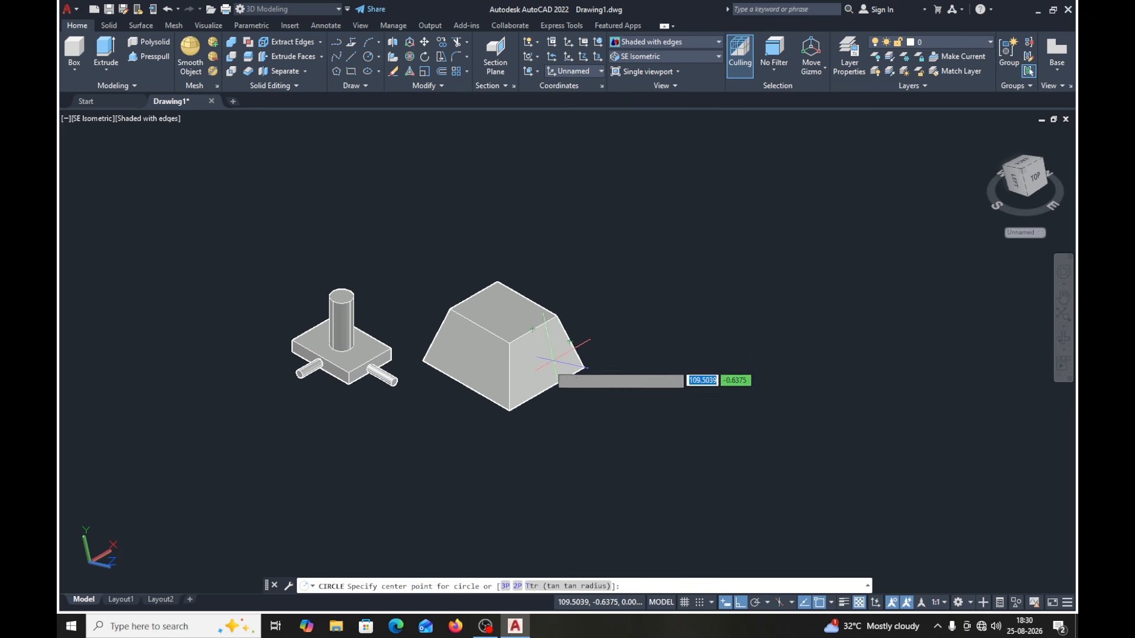
left_click(553, 352)
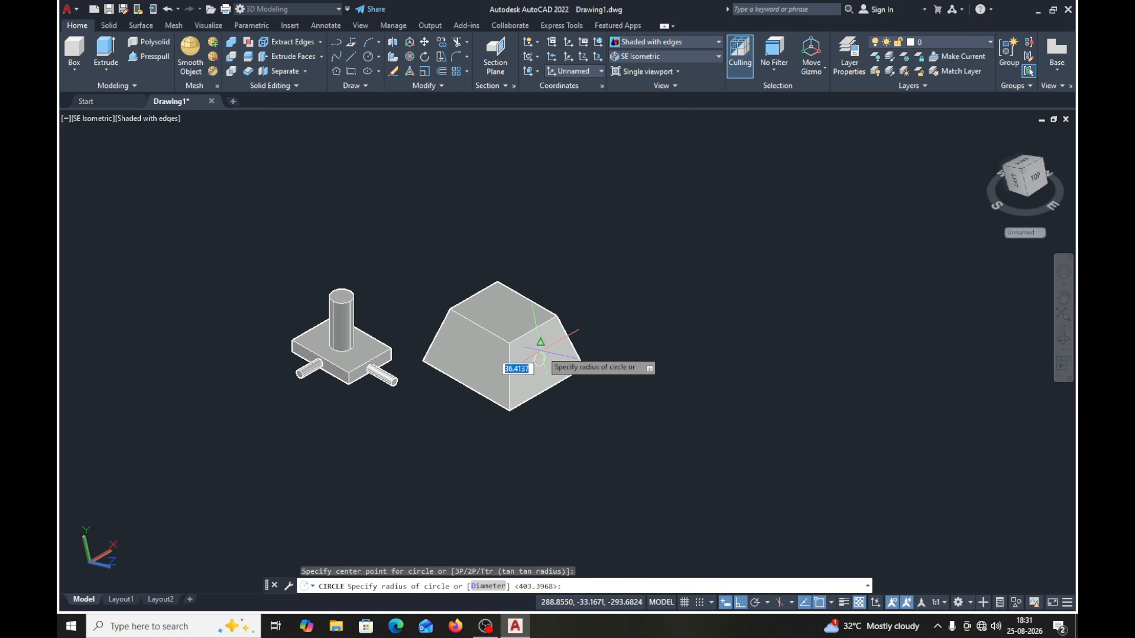
left_click(541, 351)
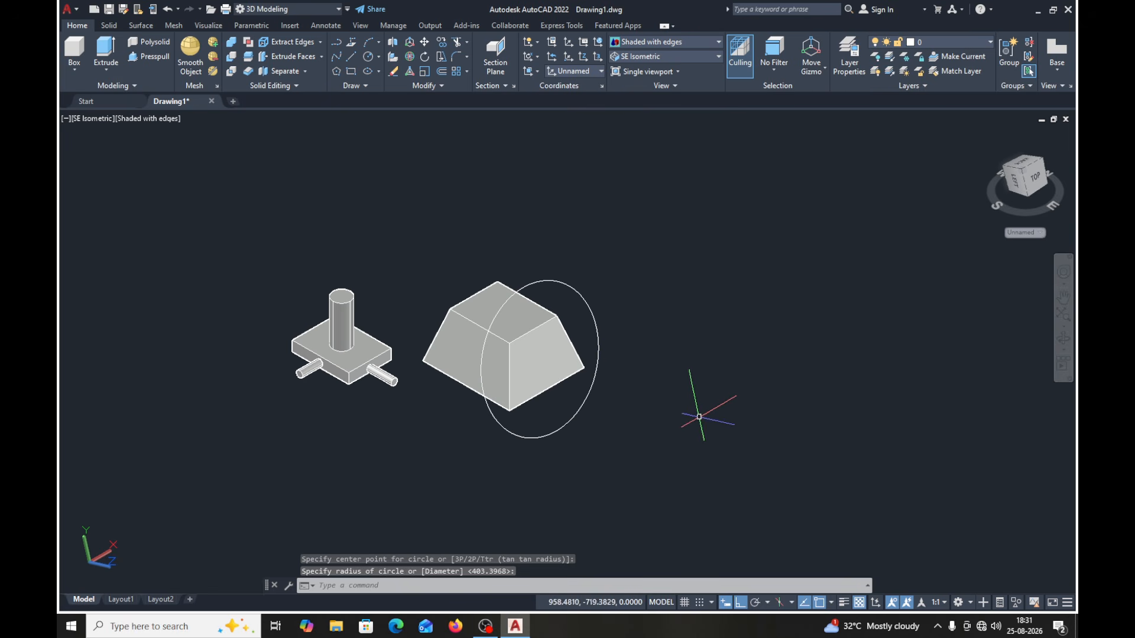
- Delete the tapered block together with the circle around it
left_click(622, 239)
left_click(491, 441)
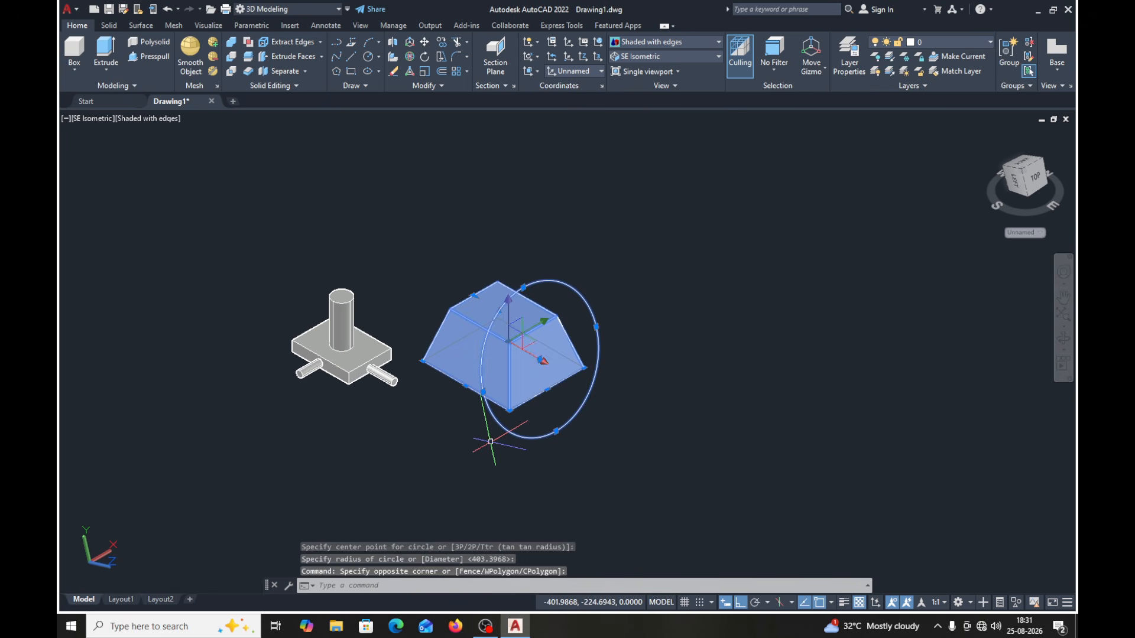
key("Delete")
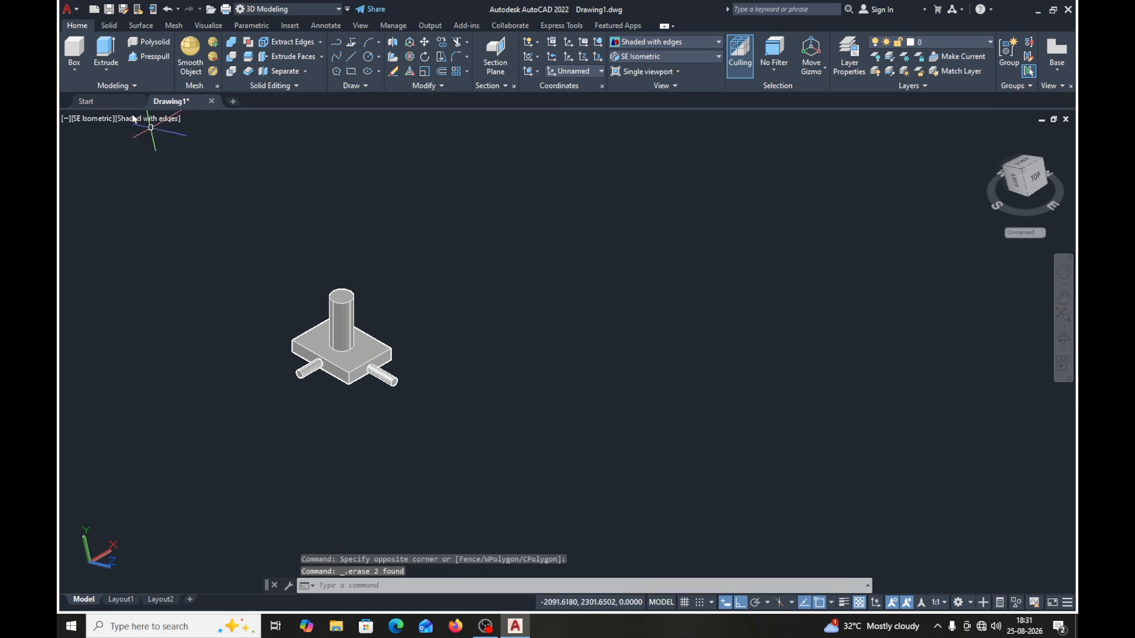
- Turn on the drawing grid
left_click(351, 72)
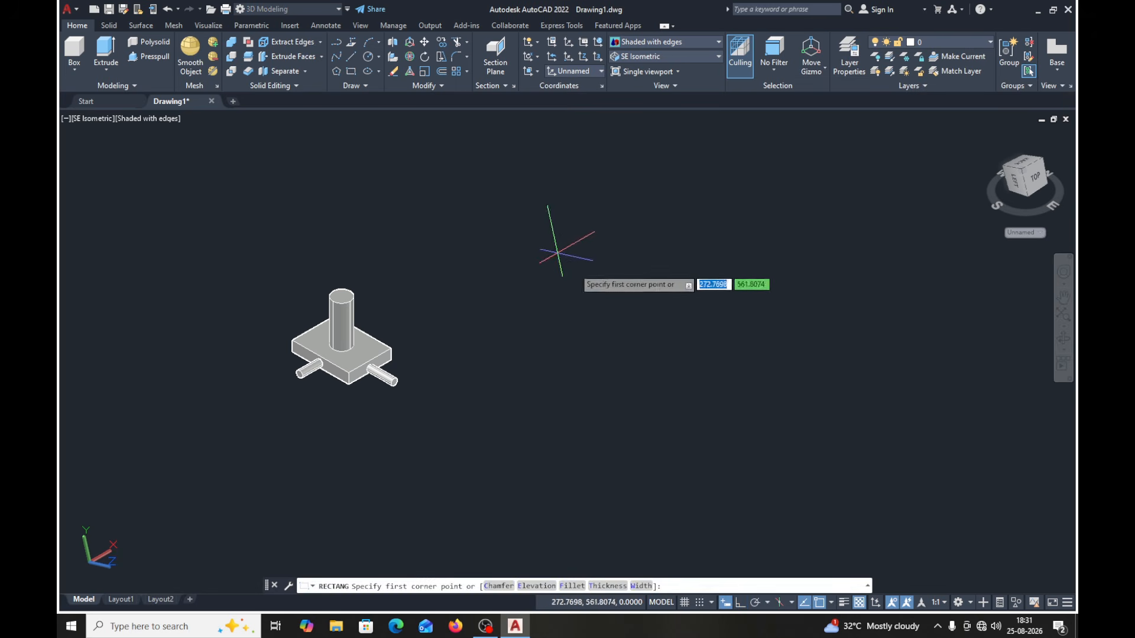
left_click(684, 603)
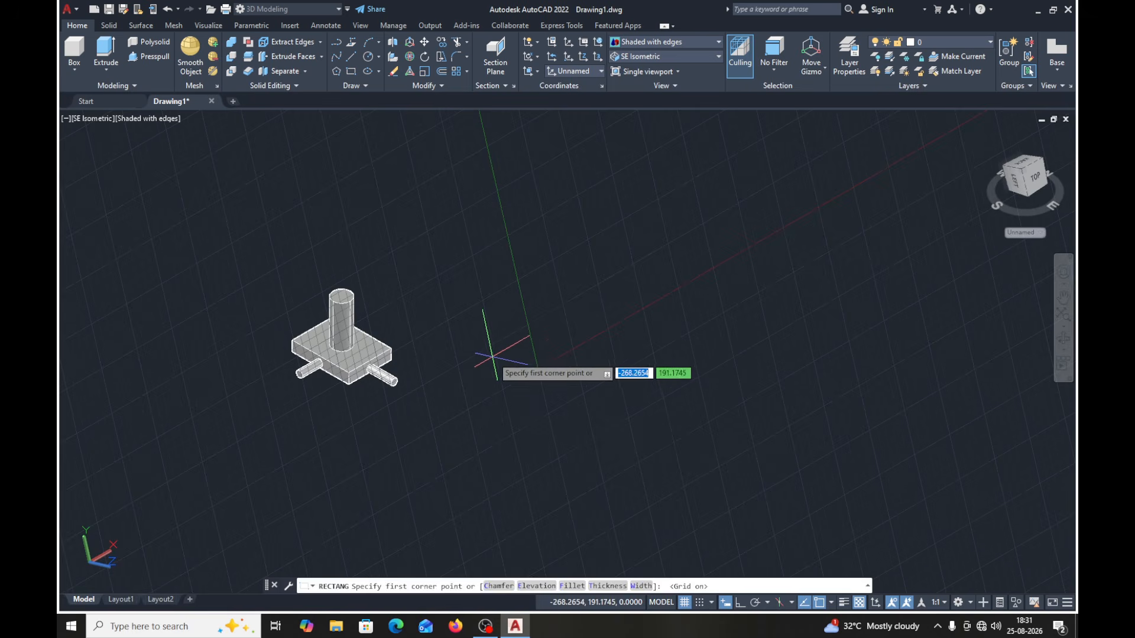
key("Escape")
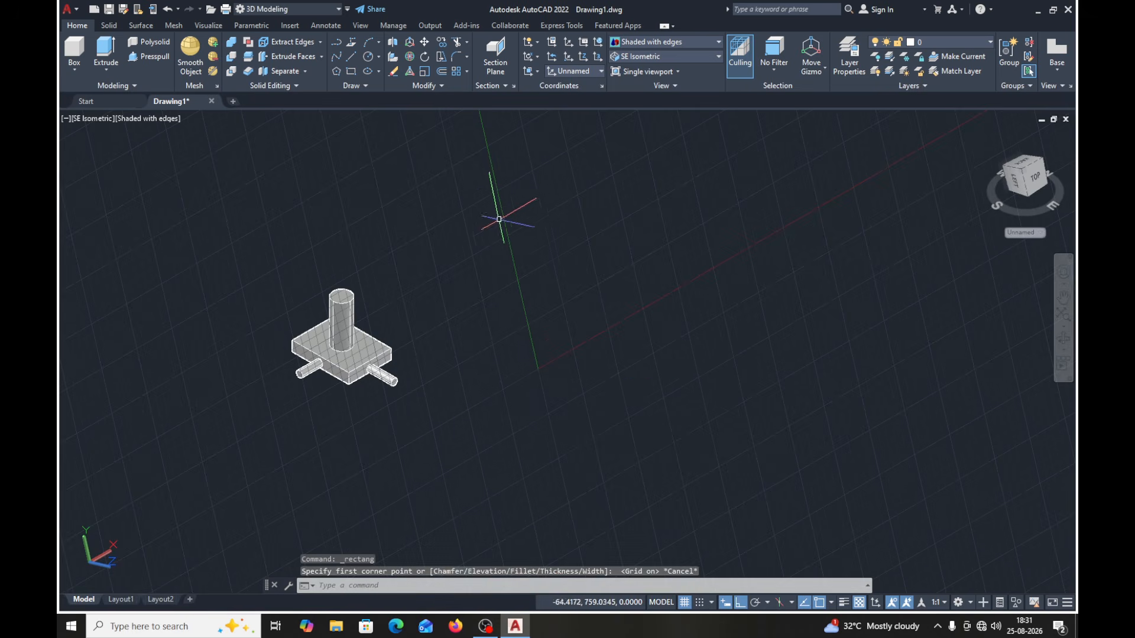
- Reset the coordinate system to World and restore the SE Isometric view
left_click(600, 72)
left_click(567, 85)
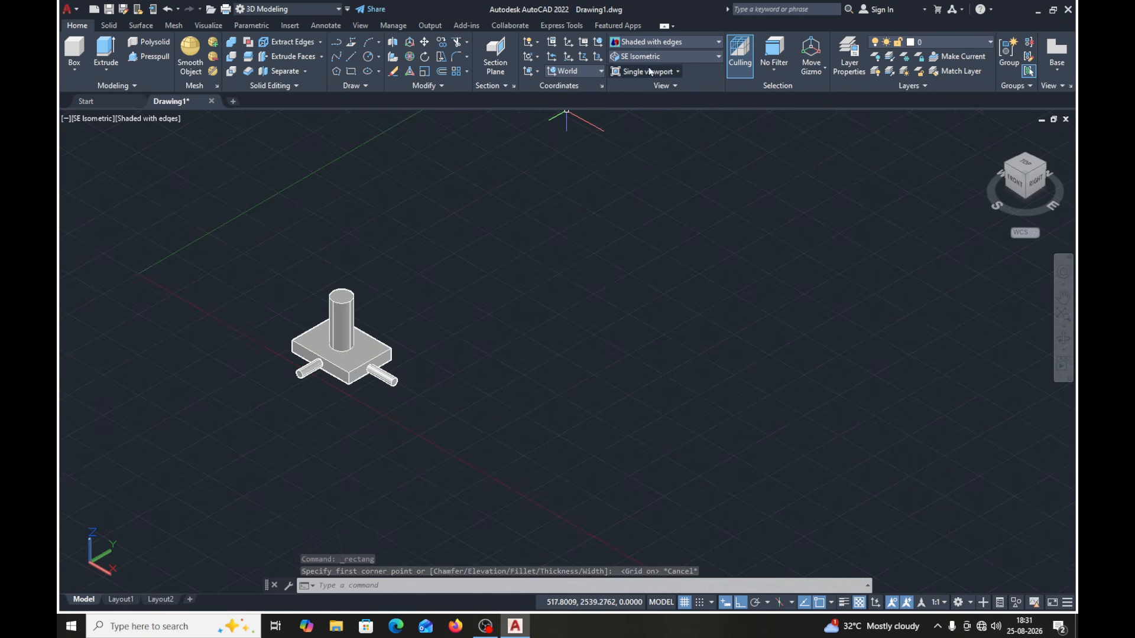
left_click(661, 55)
left_click(641, 155)
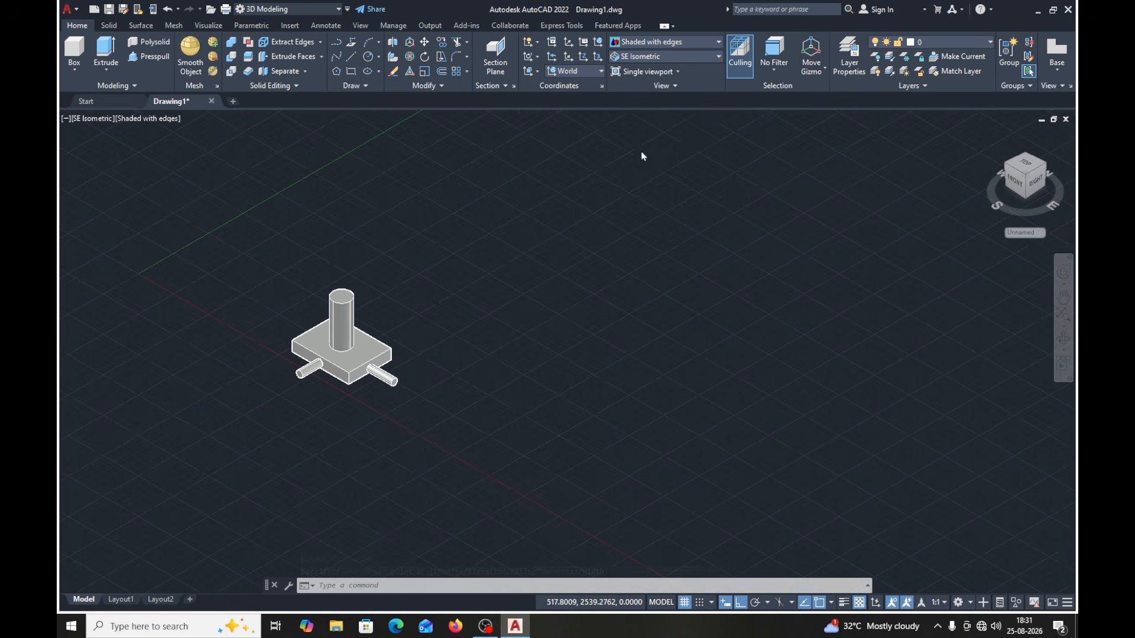
middle_click_drag(591, 278, 567, 281)
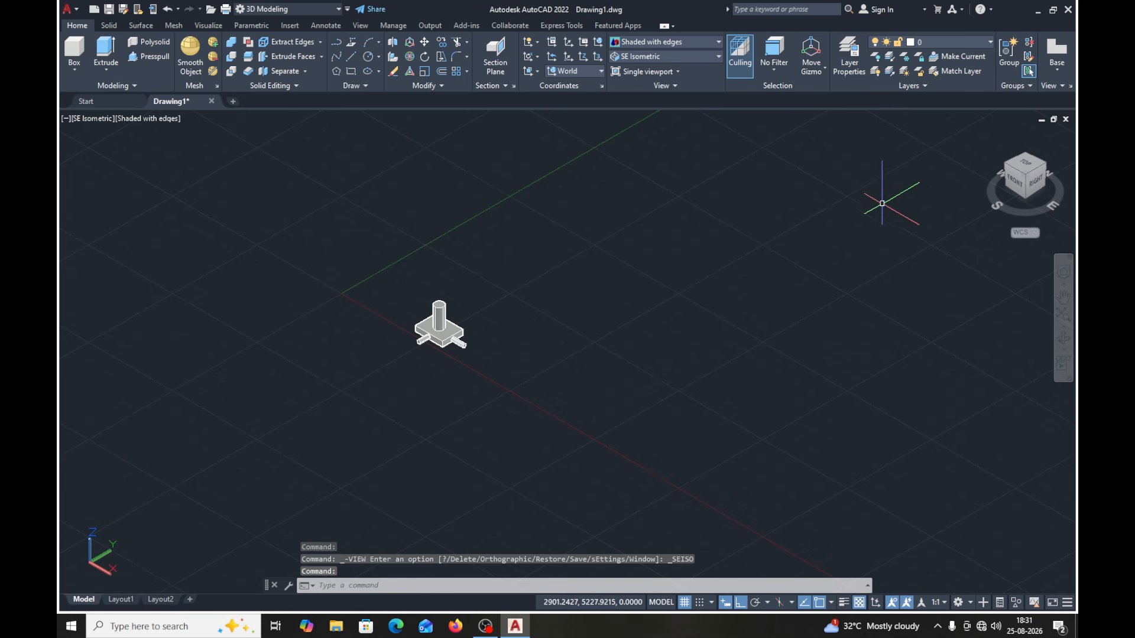
- Switch the visual style to 2D Wireframe and draw a large rectangle on the ground plane beside the existing block with cylinders
left_click(698, 41)
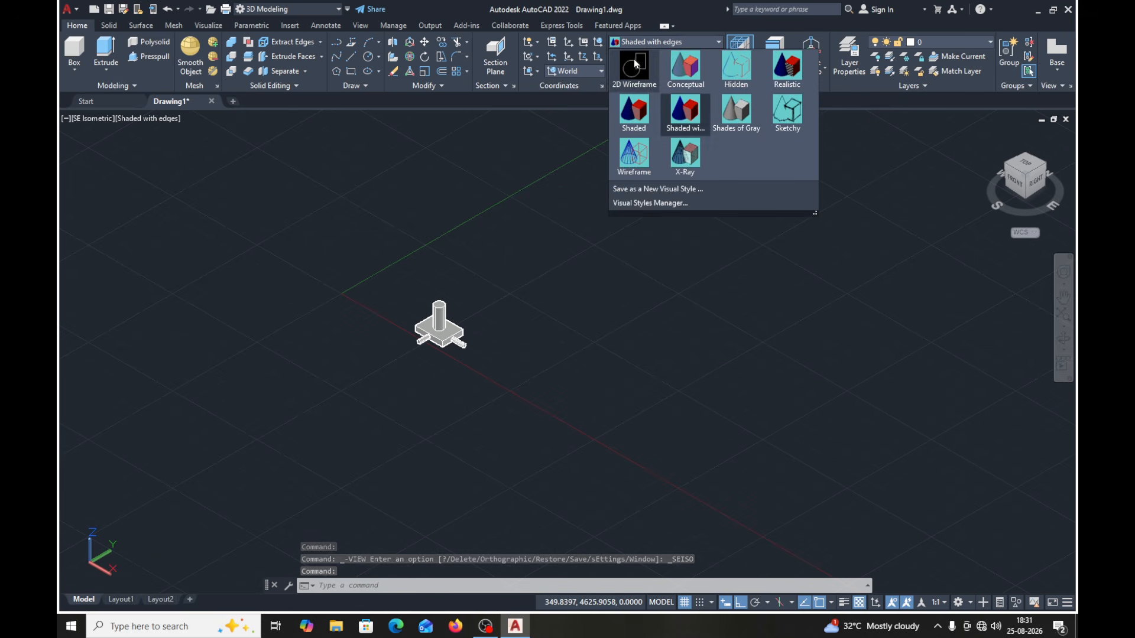
left_click(631, 65)
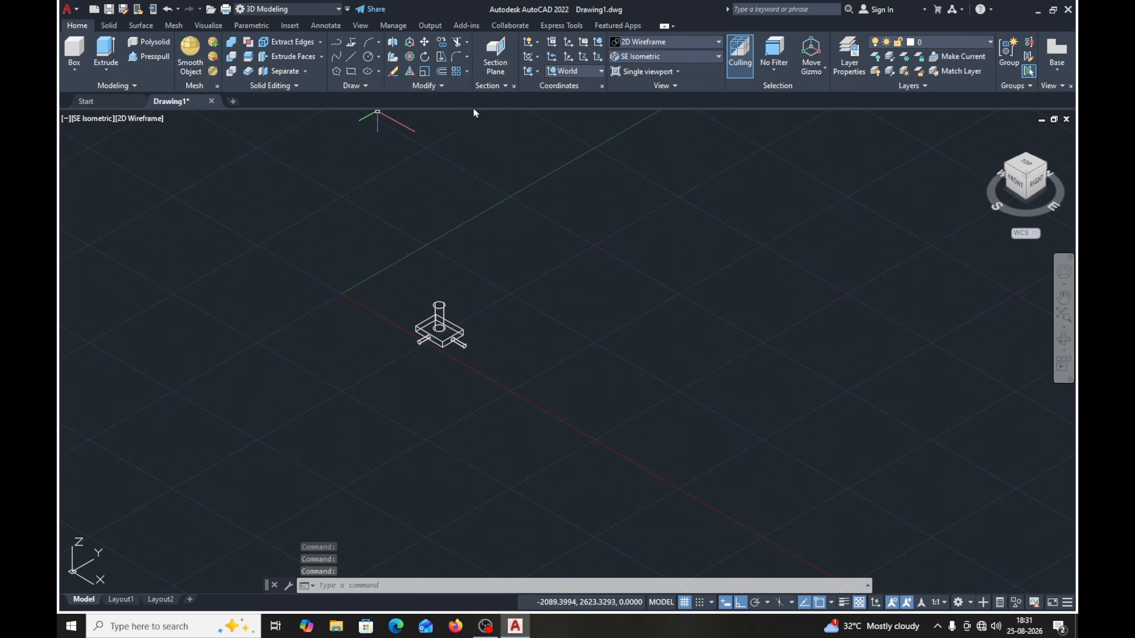
left_click(352, 71)
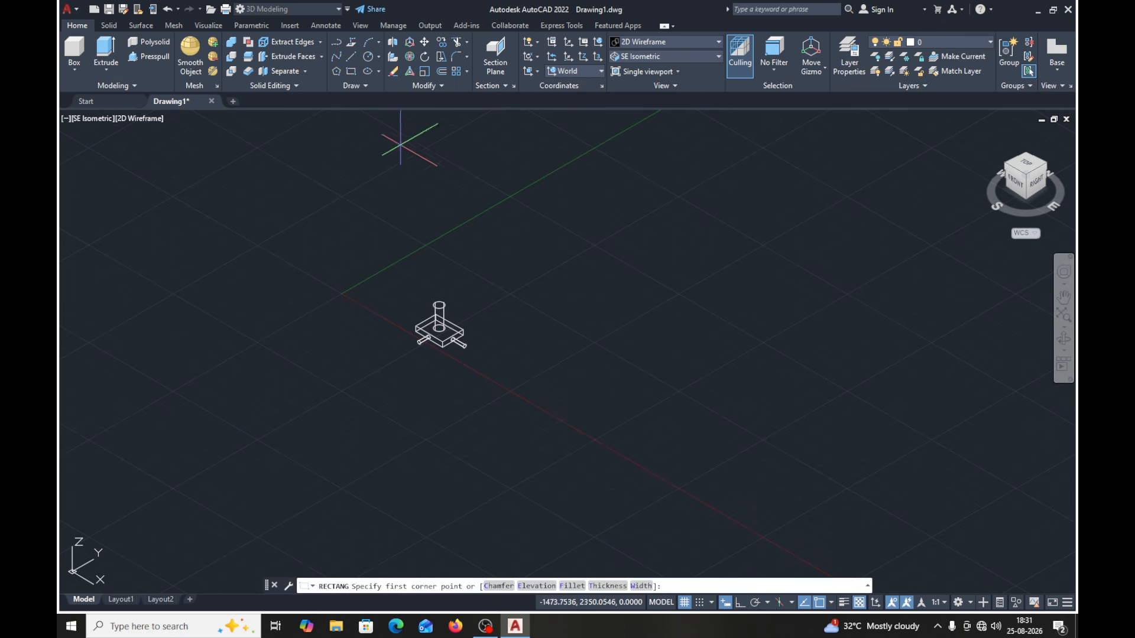
left_click(608, 344)
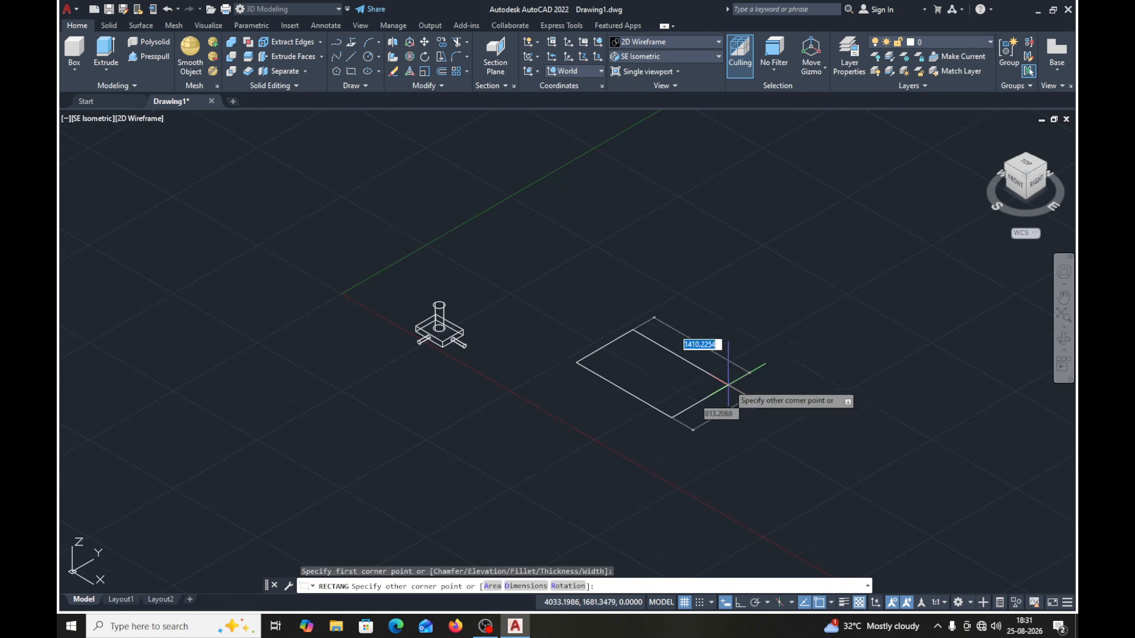
left_click(779, 372)
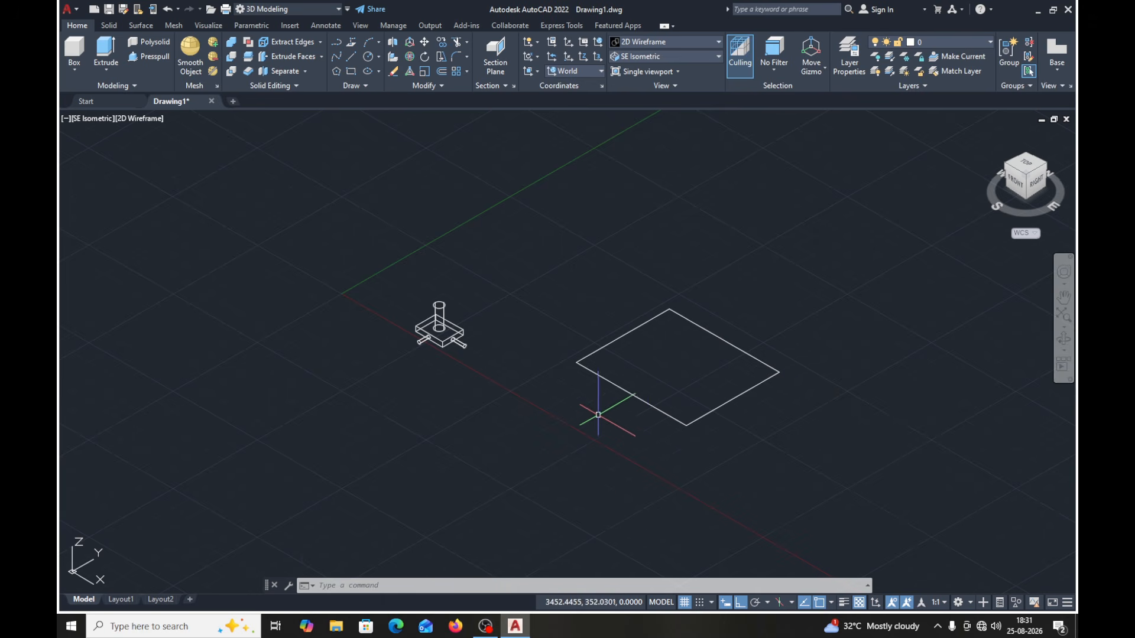
left_click(616, 387)
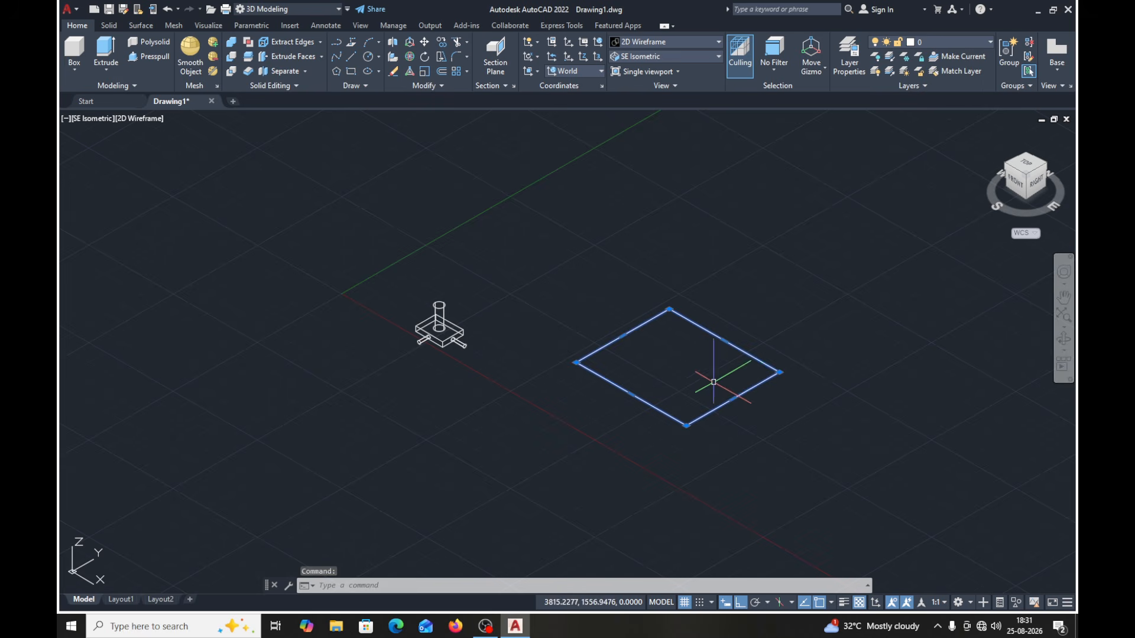
key("Escape")
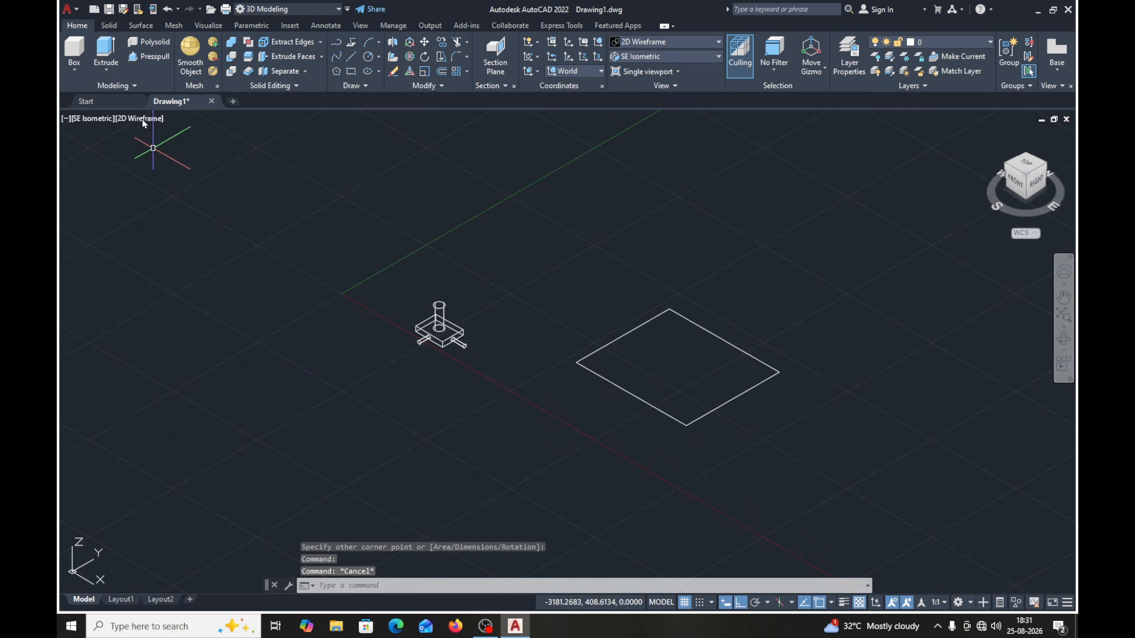
- Extrude the rectangle to a height of 78 with a taper angle of 20 degrees
left_click(106, 52)
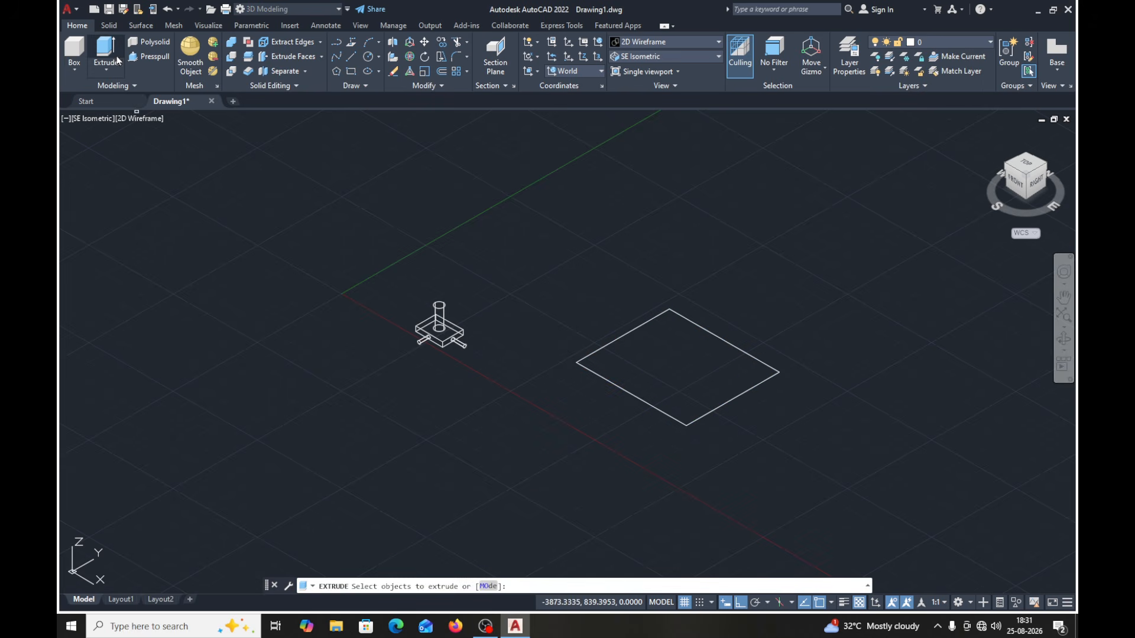
left_click(651, 407)
key("Return")
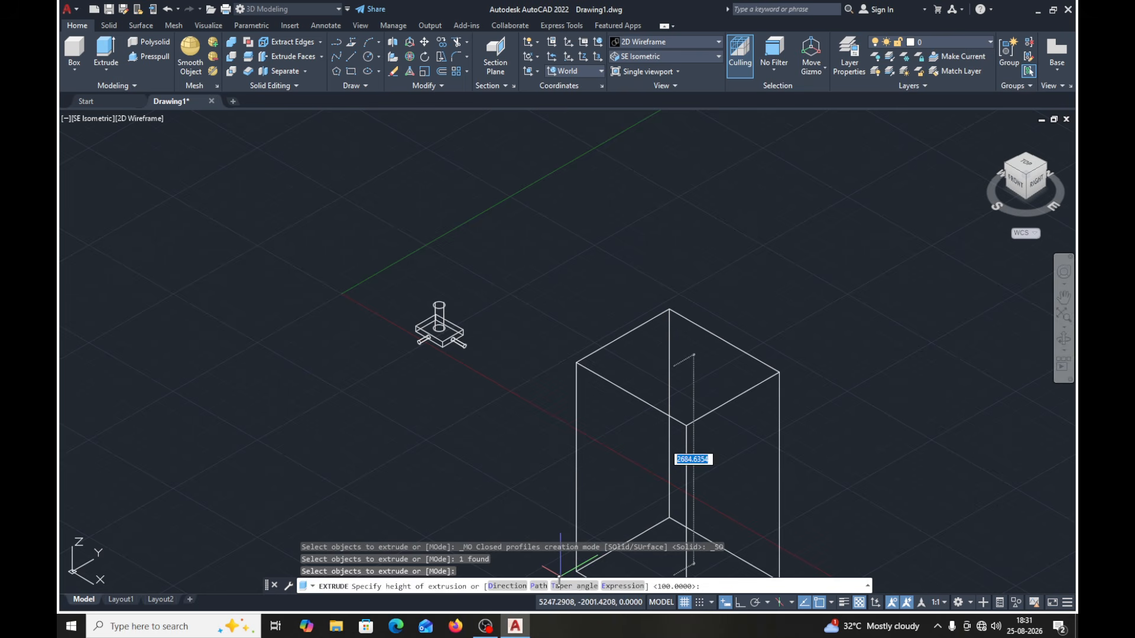
left_click(560, 587)
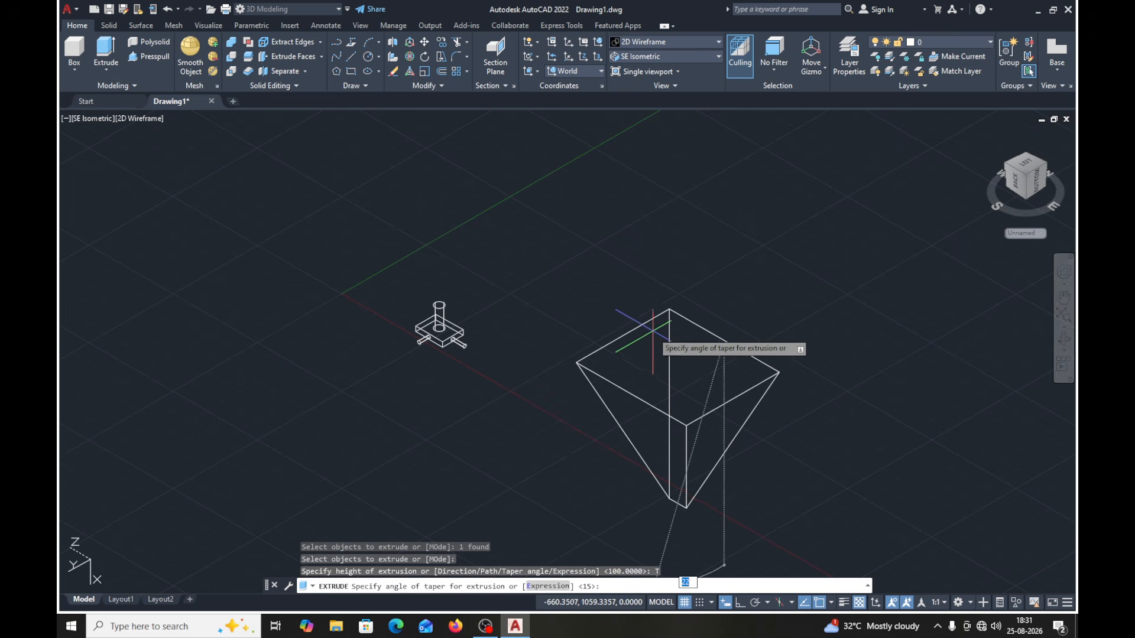
type("2")
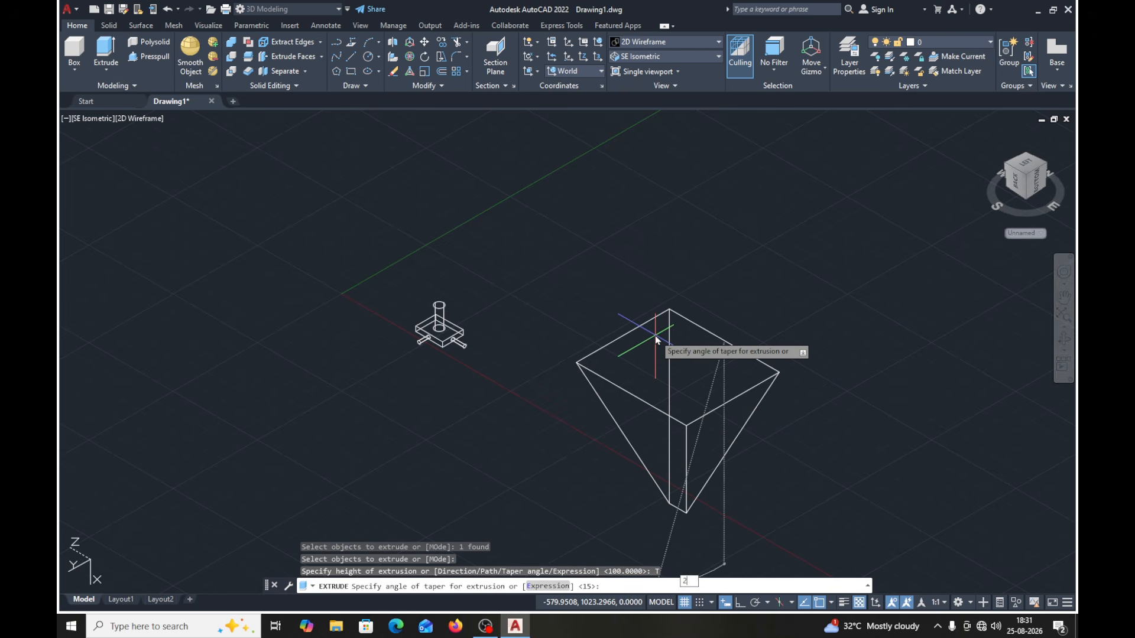
key("Return")
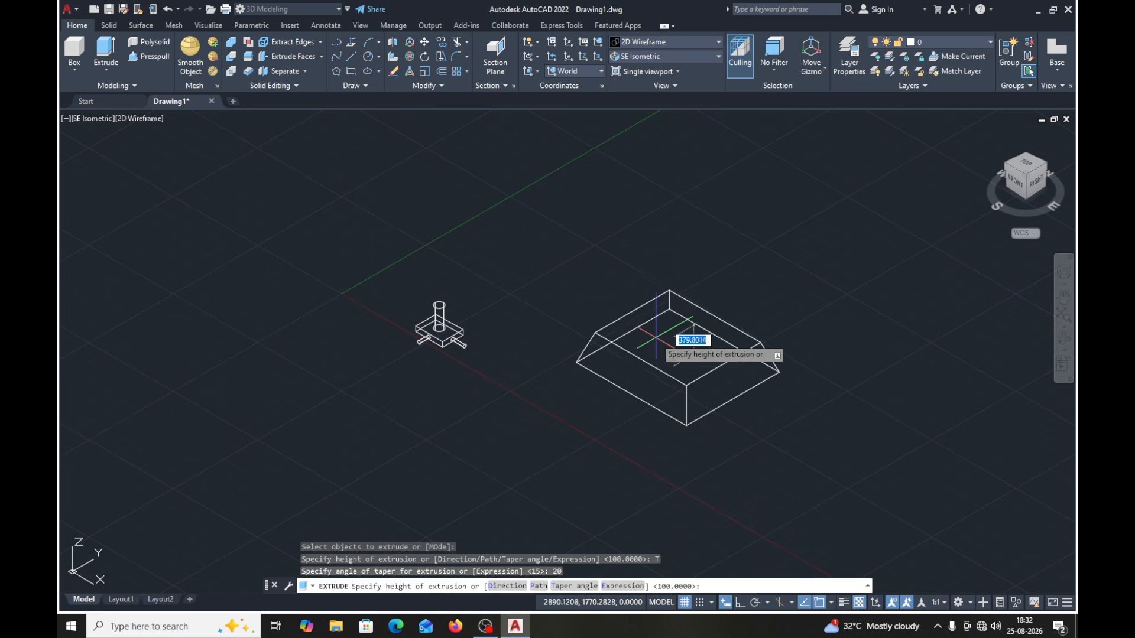
type("78")
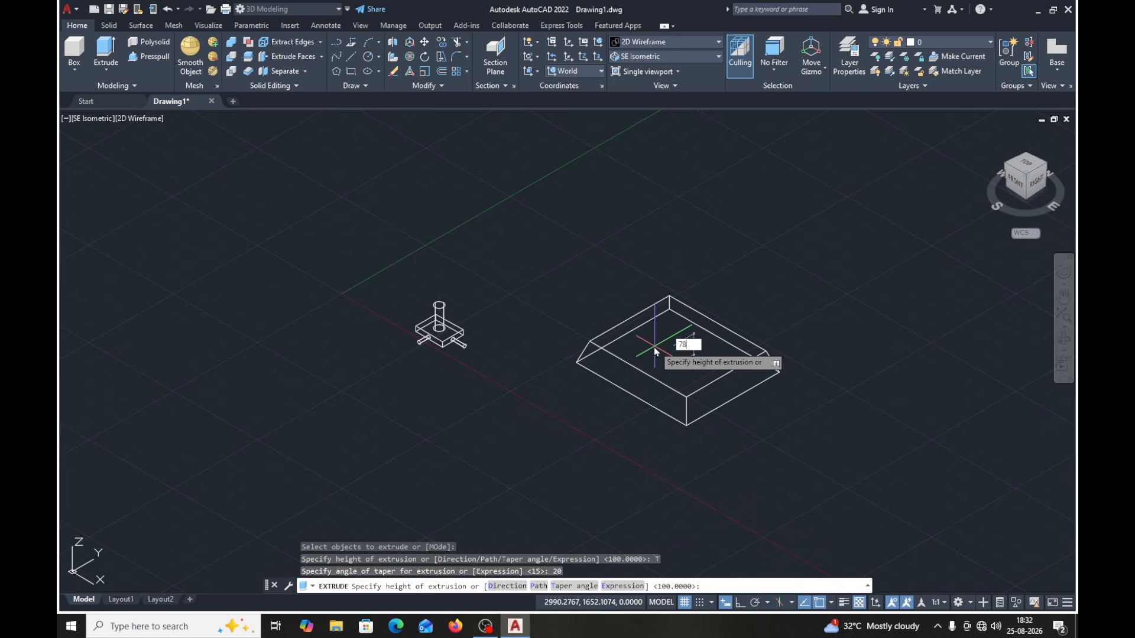
key("Return")
- Display the tapered plate in the Shaded with edges visual style
scroll(707, 402, "up", 6)
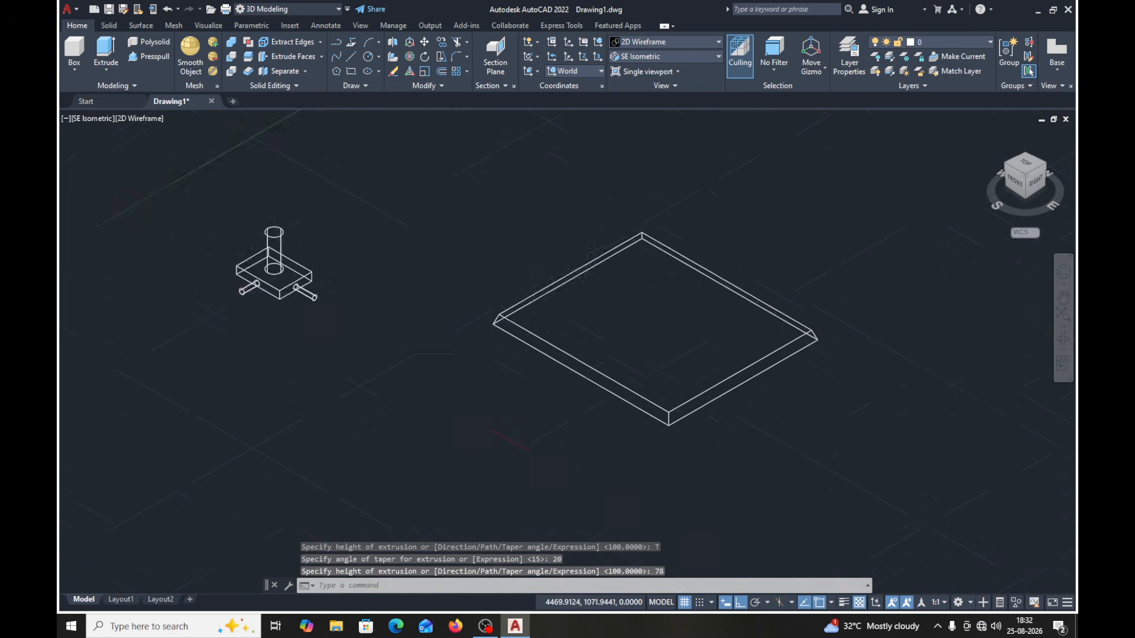
scroll(708, 402, "up", 3)
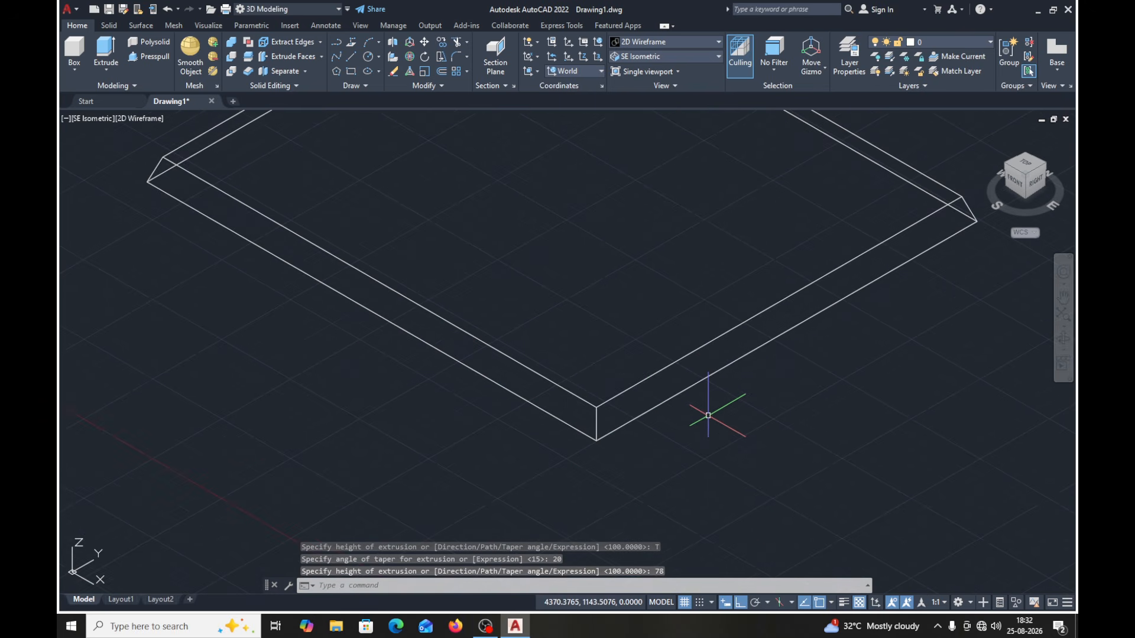
scroll(708, 416, "down", 4)
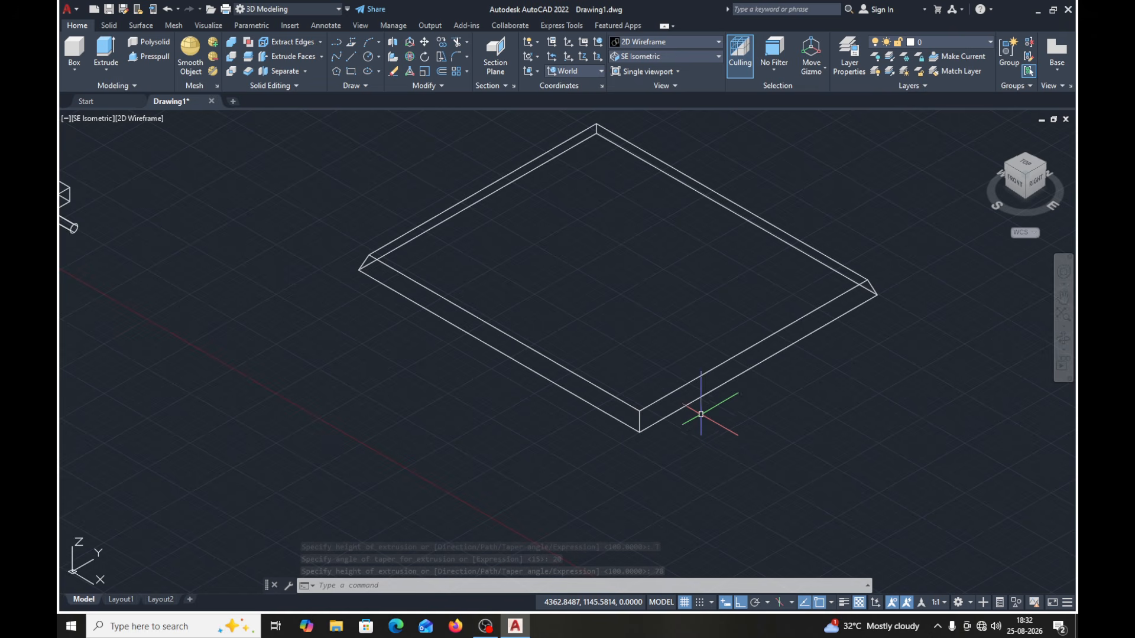
left_click(690, 43)
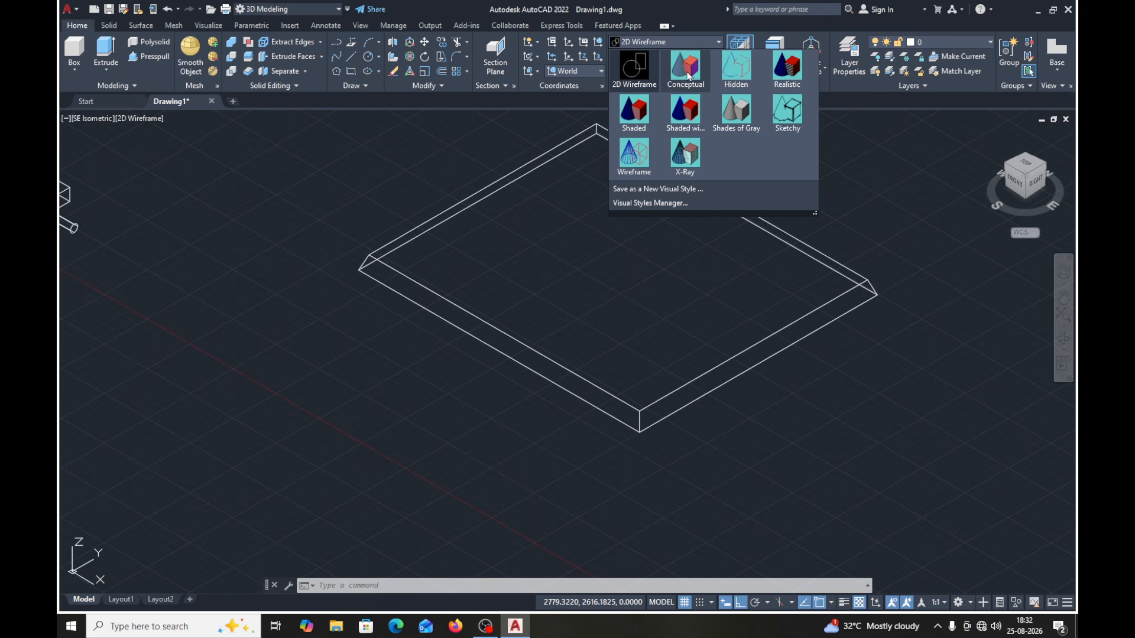
left_click(686, 111)
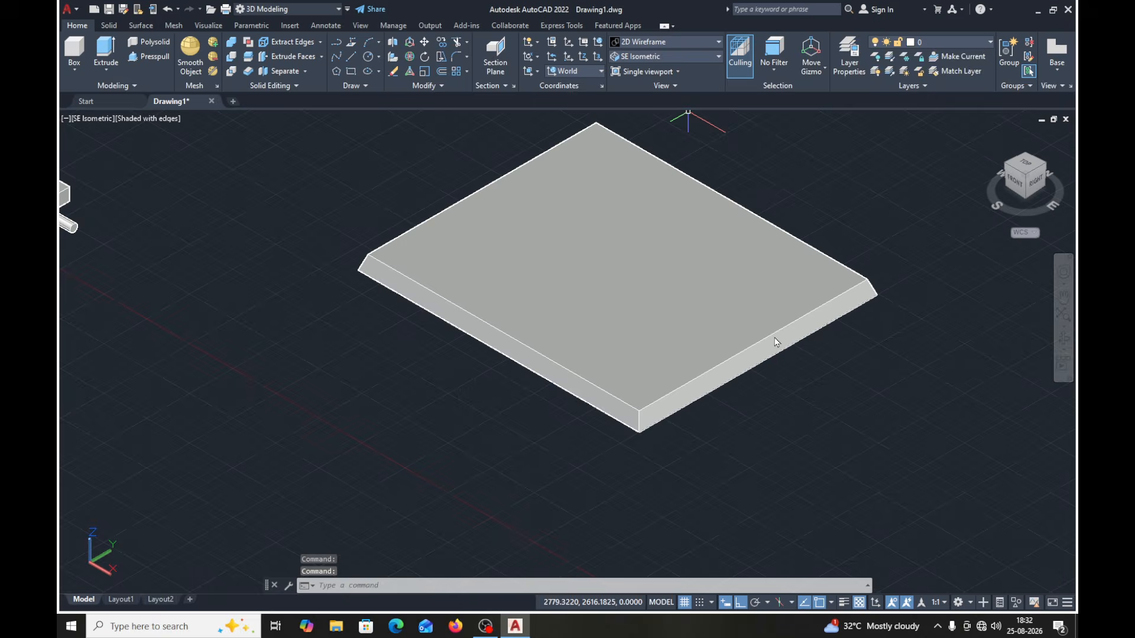
middle_click_drag(776, 342, 650, 362)
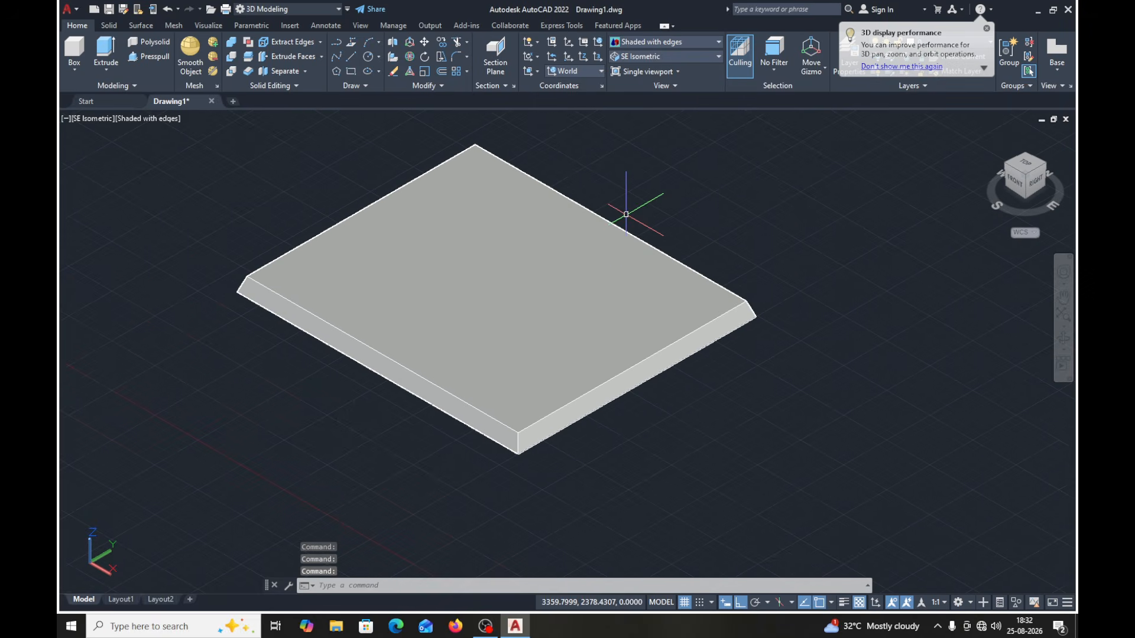
- Align the coordinate system to the tapered plate's sloped right-hand side face, accepting the proposed orientation, and turn off the grid
left_click(601, 74)
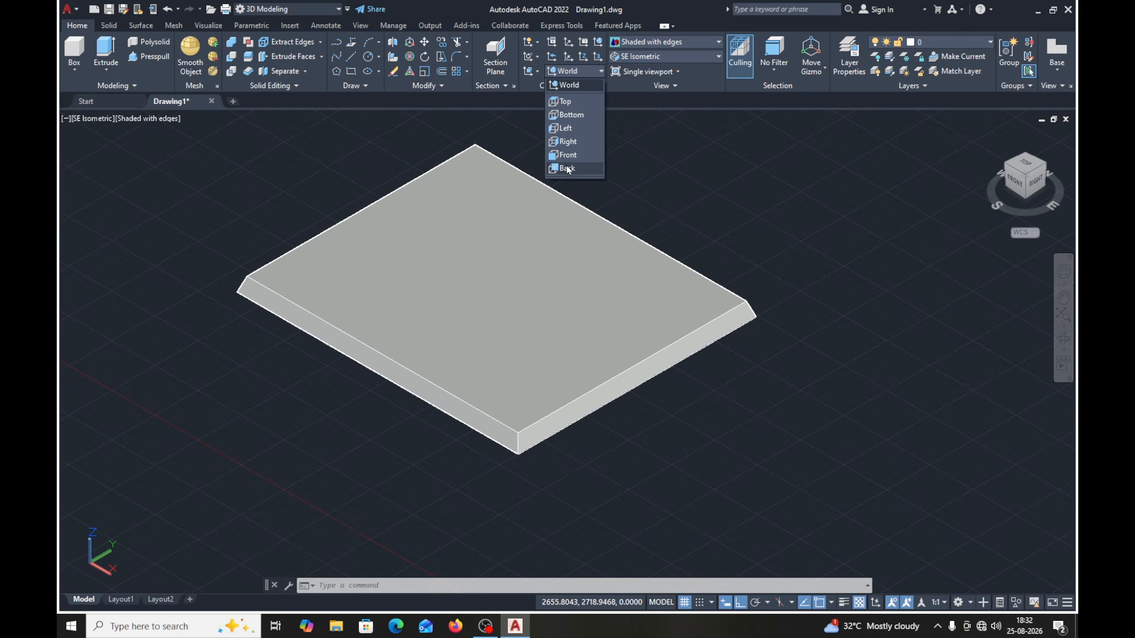
left_click(635, 103)
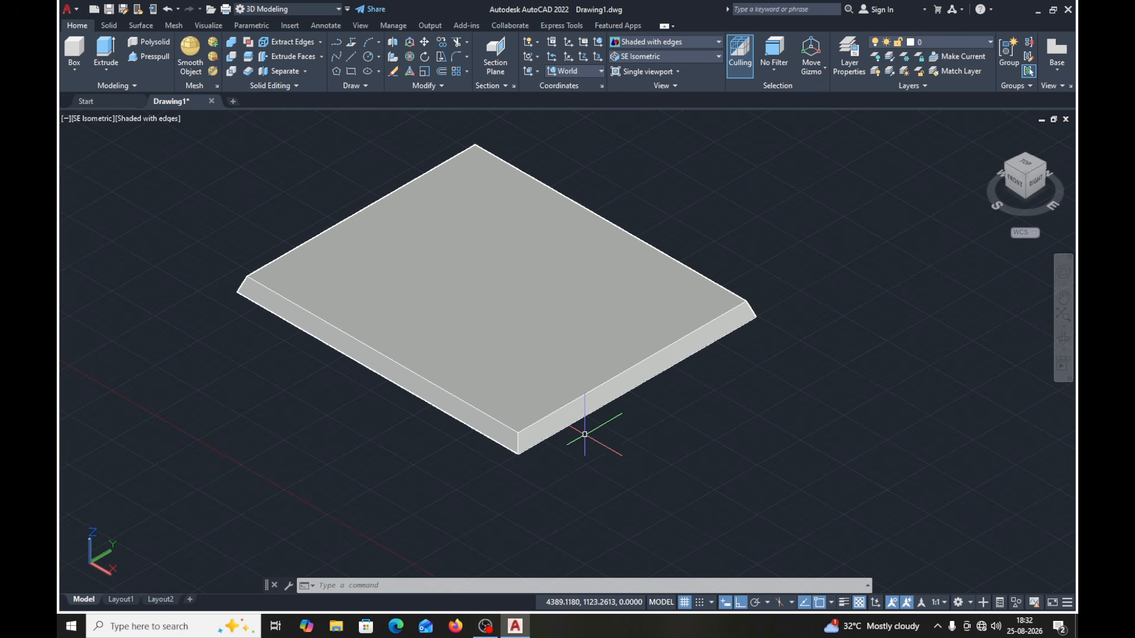
left_click(538, 75)
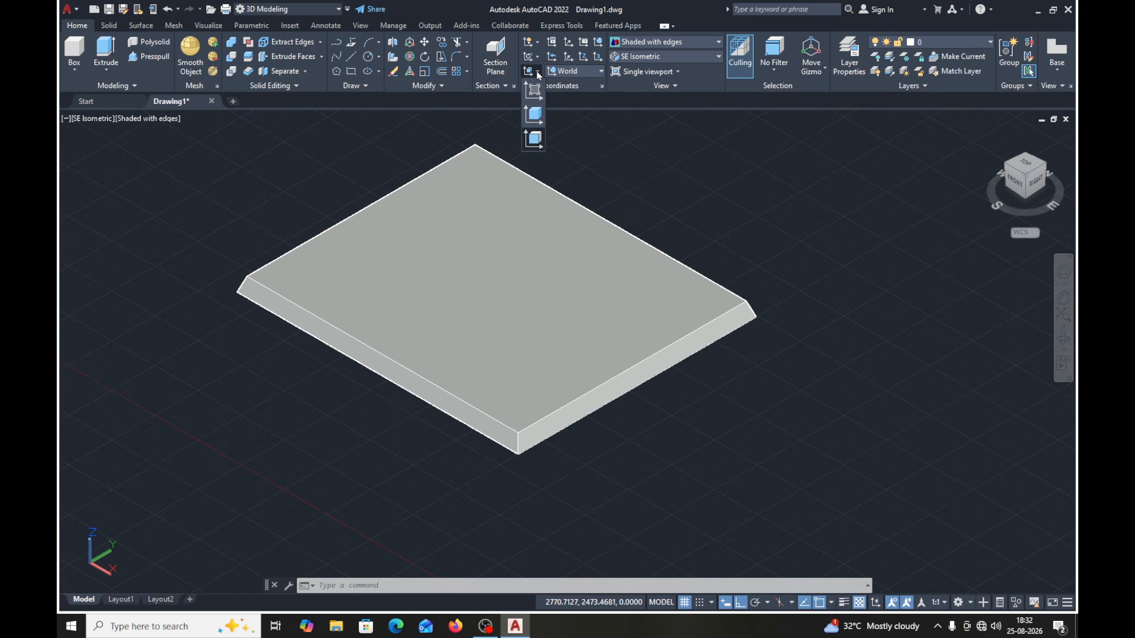
left_click(534, 142)
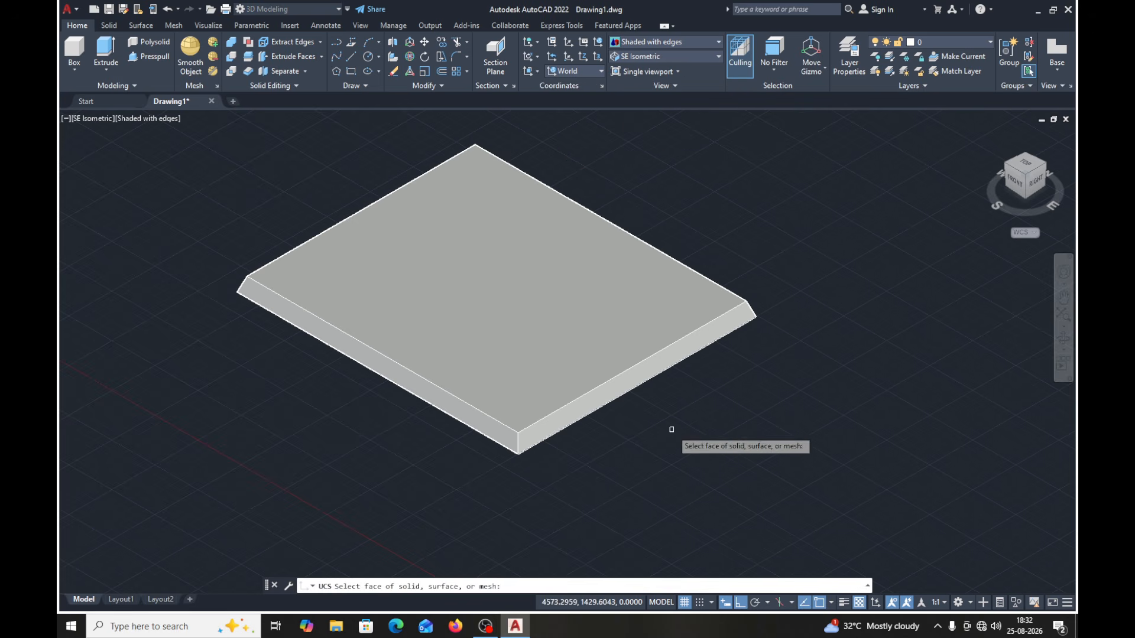
scroll(671, 430, "up", 3)
left_click(540, 357)
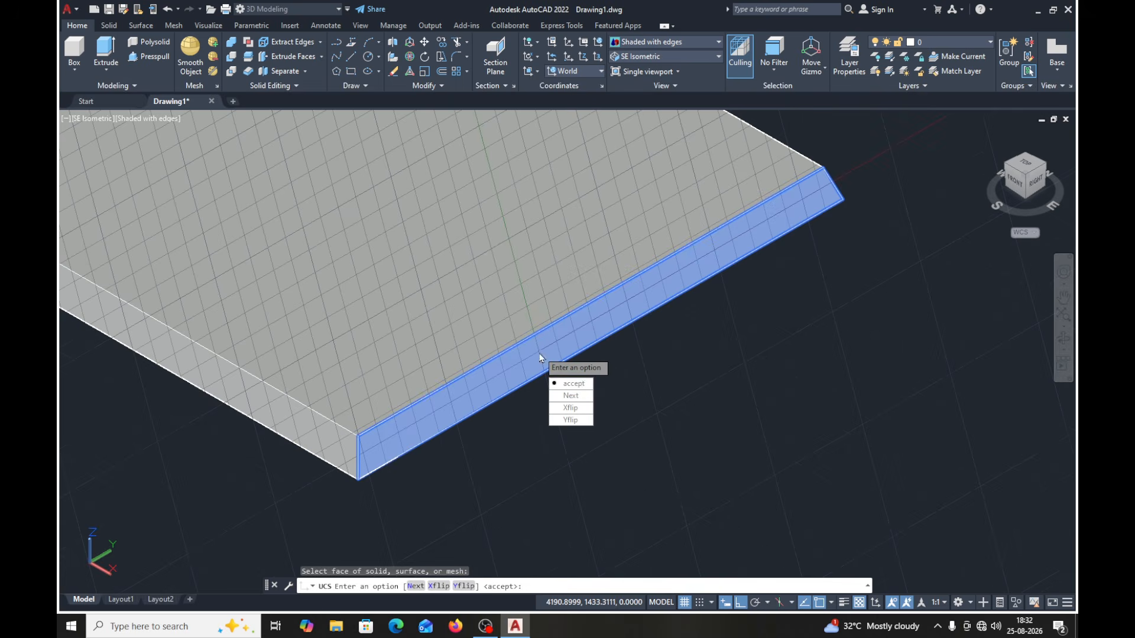
left_click(581, 384)
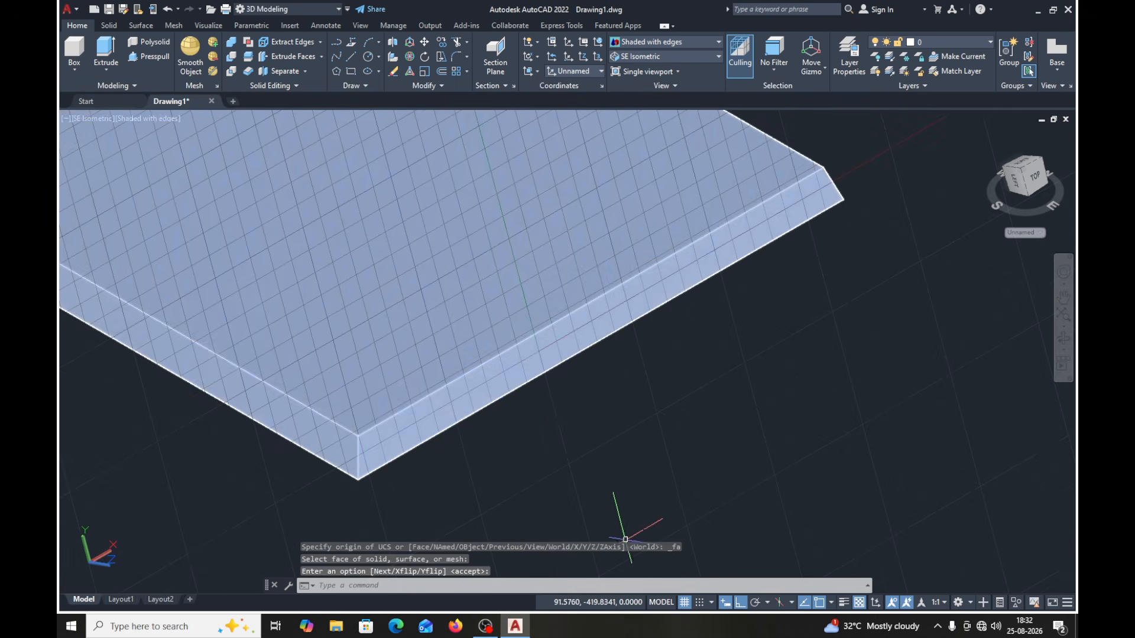
key("F7")
- Draw a small circle on the plate's sloped side face, centred below the midpoint of the face's upper edge
scroll(590, 462, "down", 5)
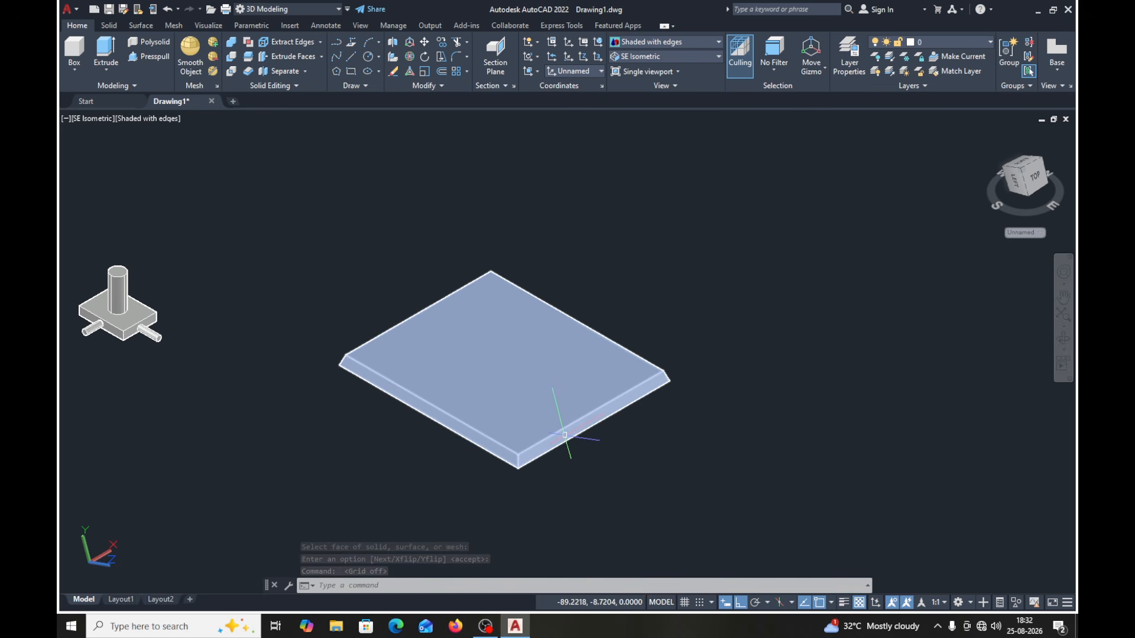
scroll(651, 425, "up", 3)
scroll(650, 425, "down", 2)
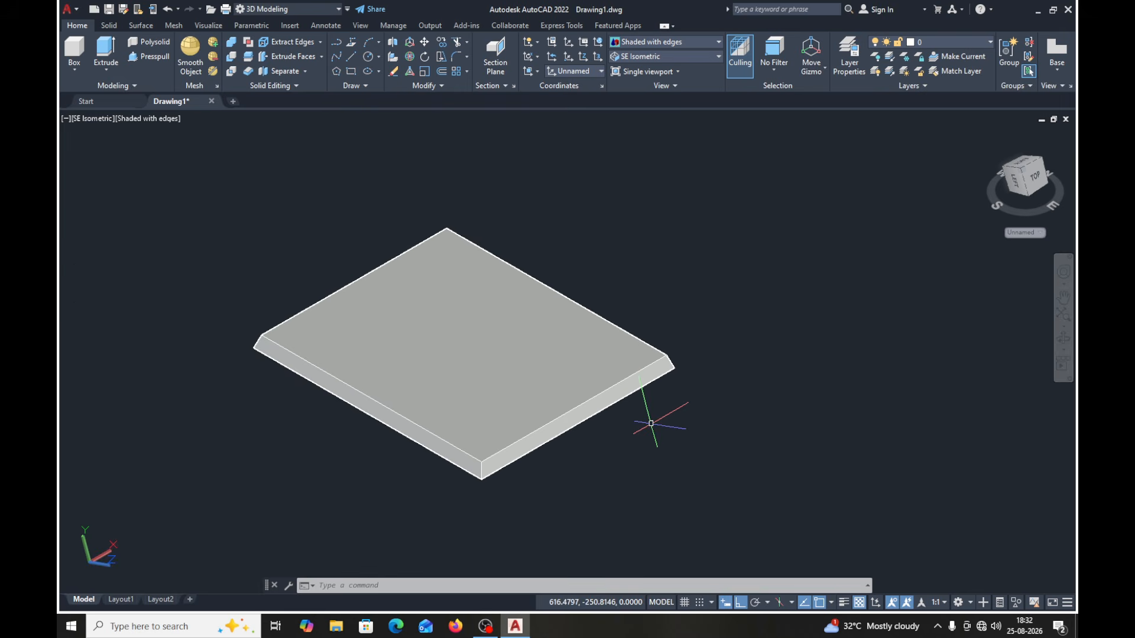
left_click(368, 57)
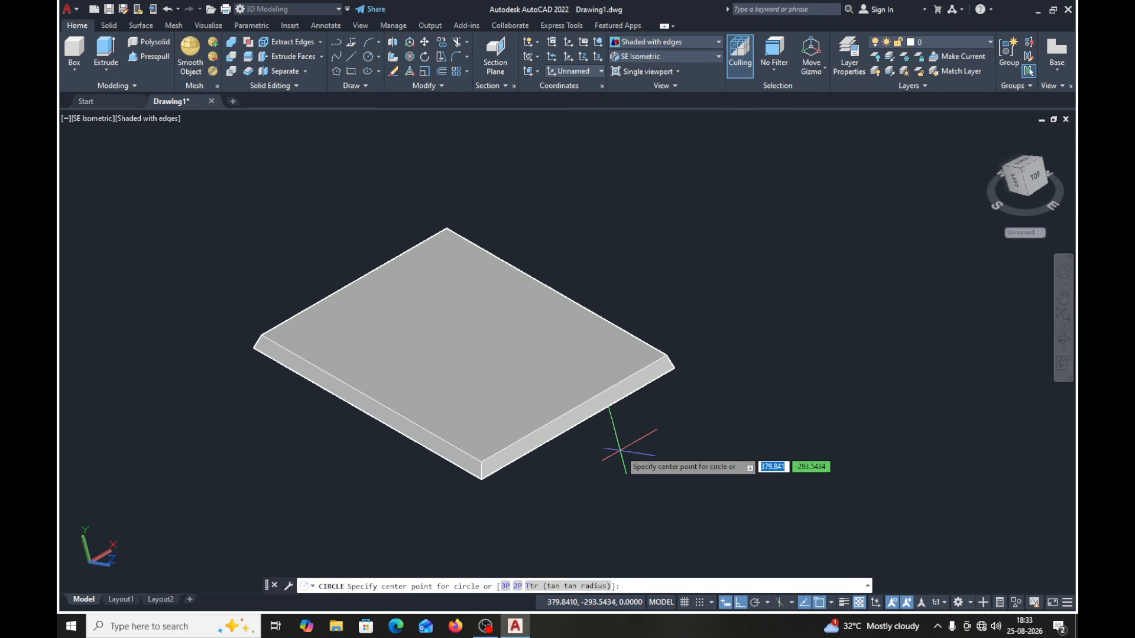
scroll(595, 453, "up", 2)
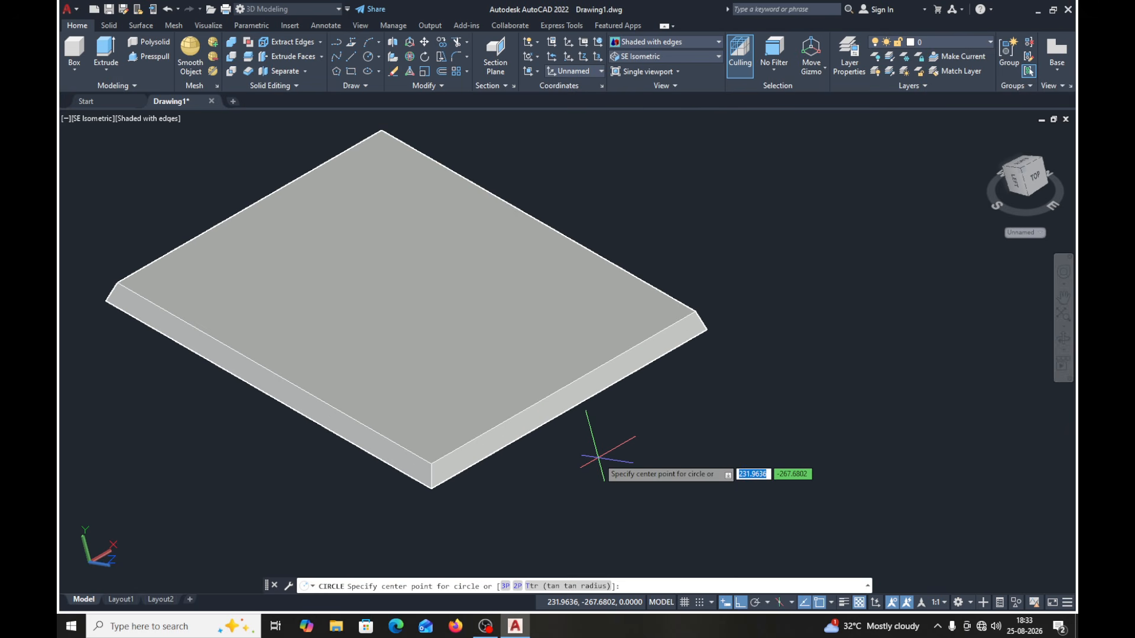
left_click(563, 386)
left_click(568, 397)
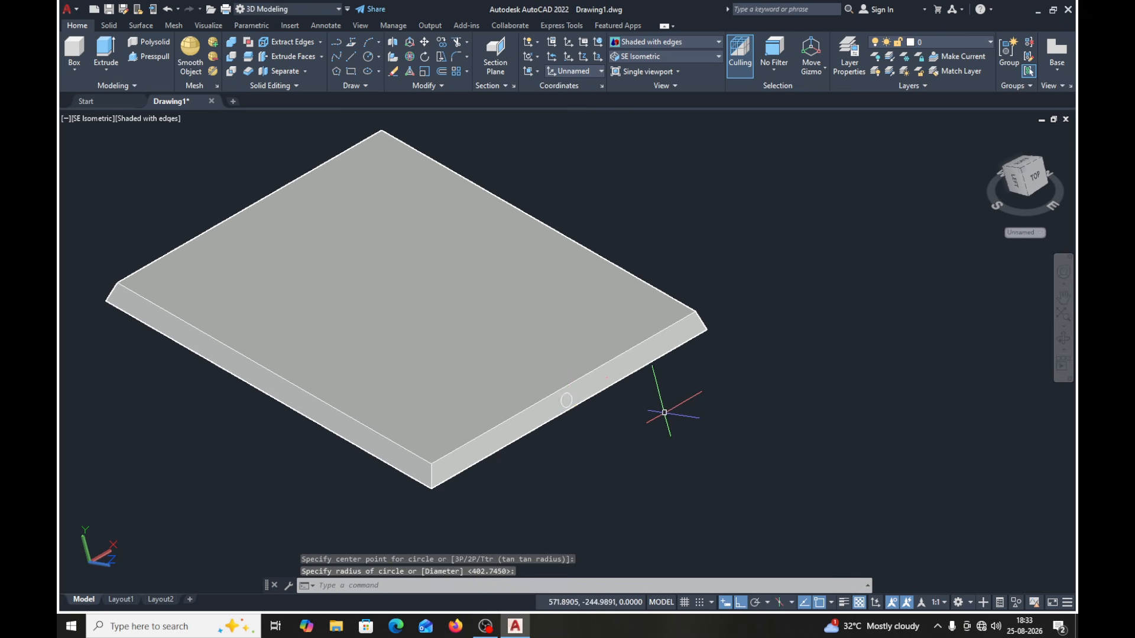
- Extrude the small circle 100 outward from the plate's sloped side face as a solid
left_click(104, 52)
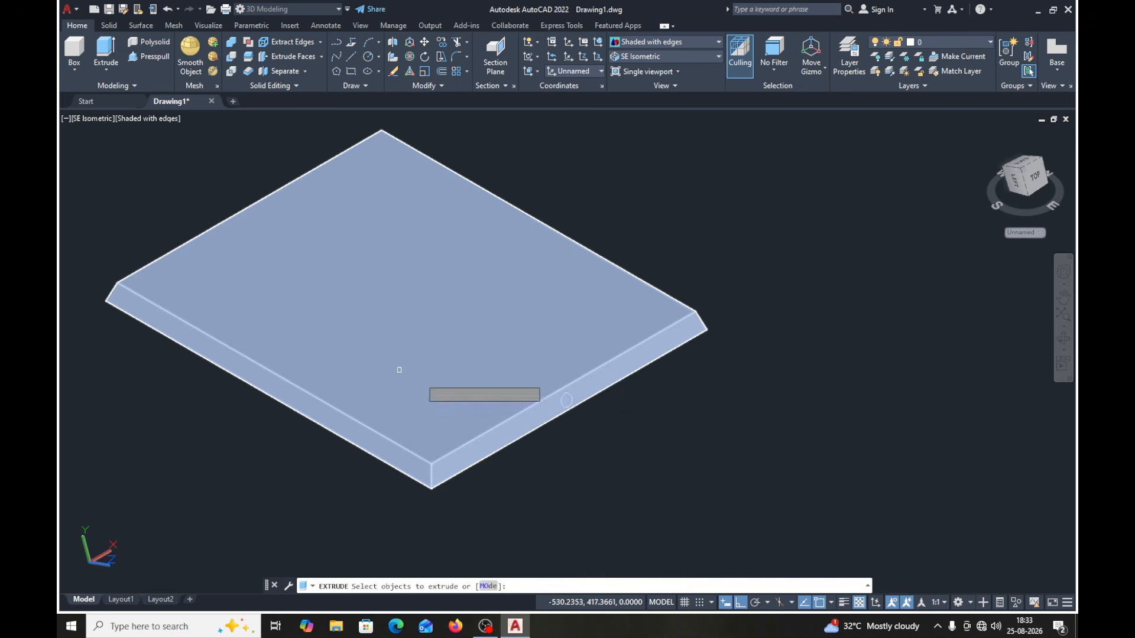
left_click(560, 403)
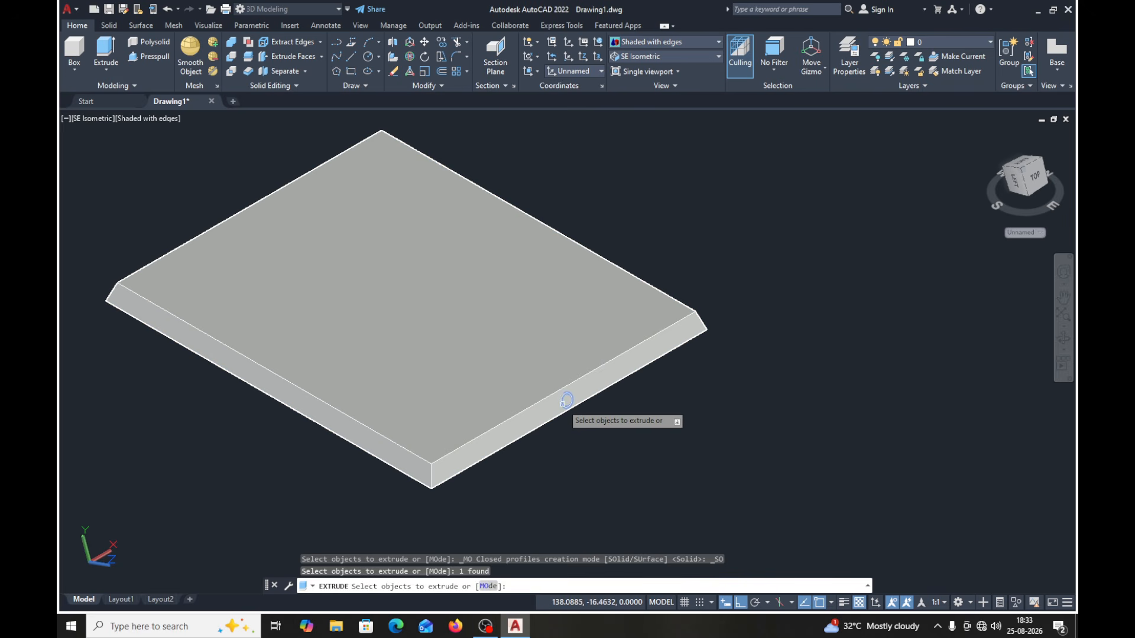
key("Return")
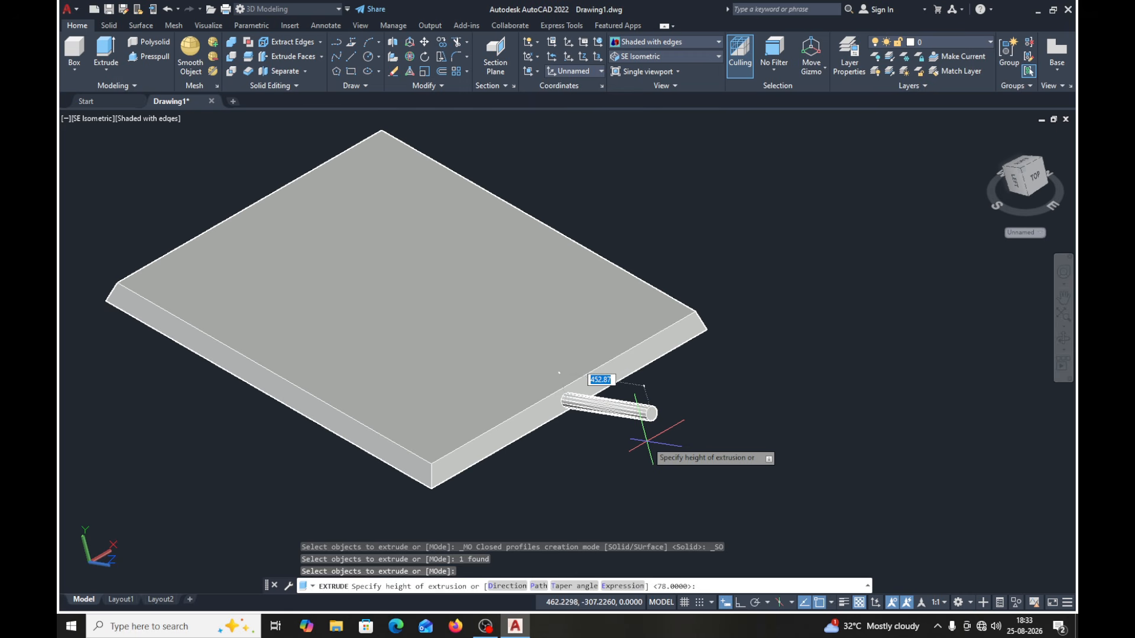
key("Return")
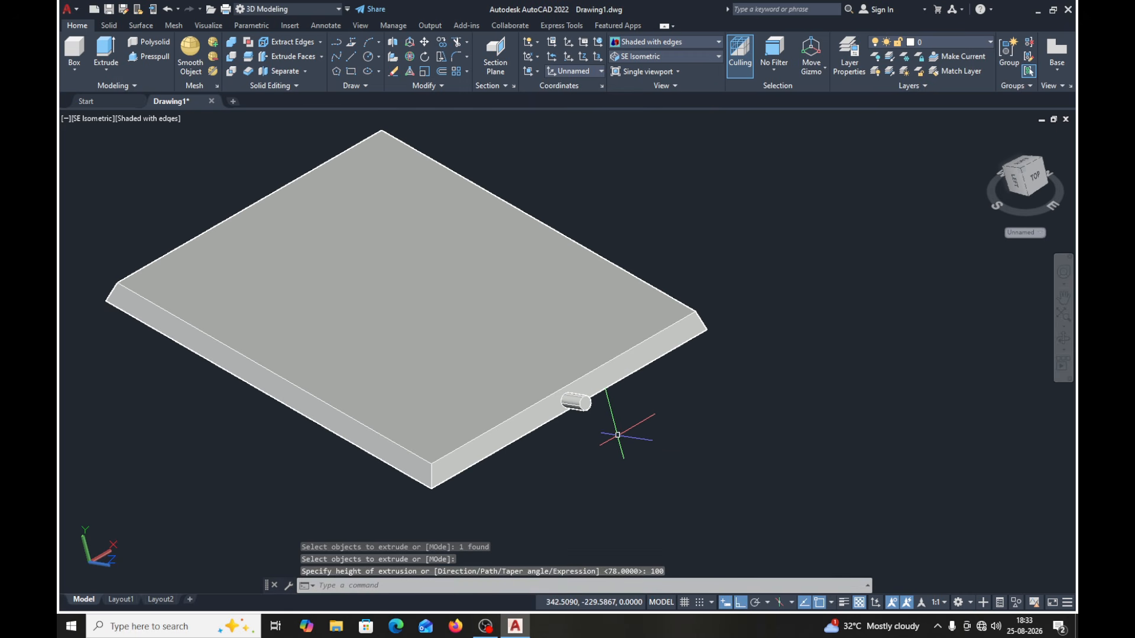
- Check that the vertical cylinder, the block and a side cylinder select as separate solids, leaving nothing selected
scroll(618, 434, "down", 4)
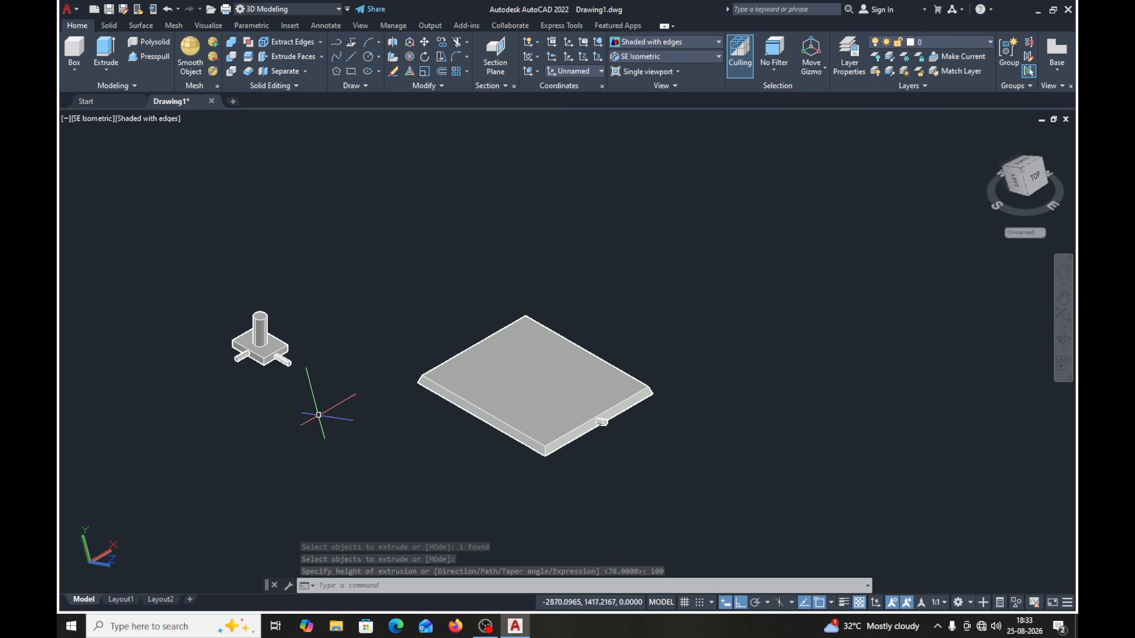
scroll(311, 398, "up", 4)
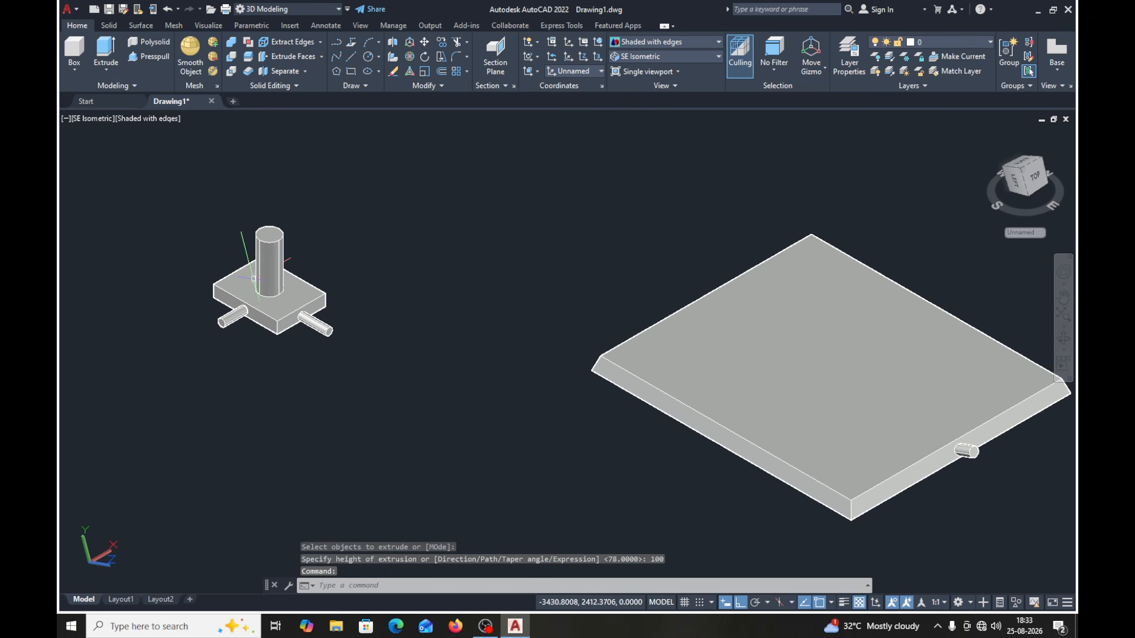
left_click(266, 275)
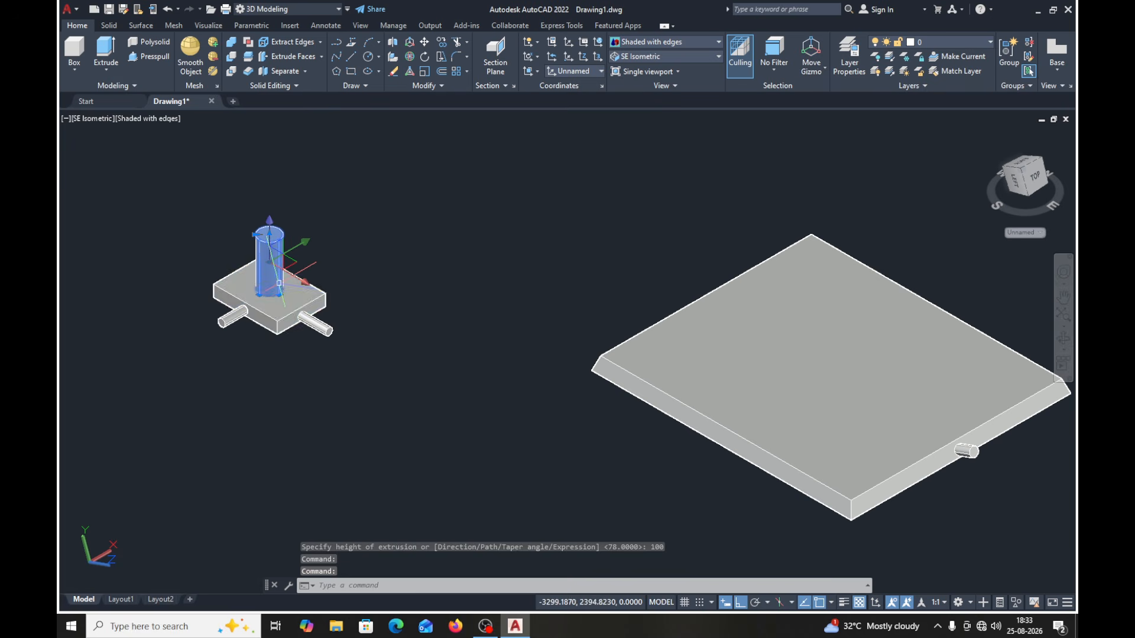
left_click(281, 312)
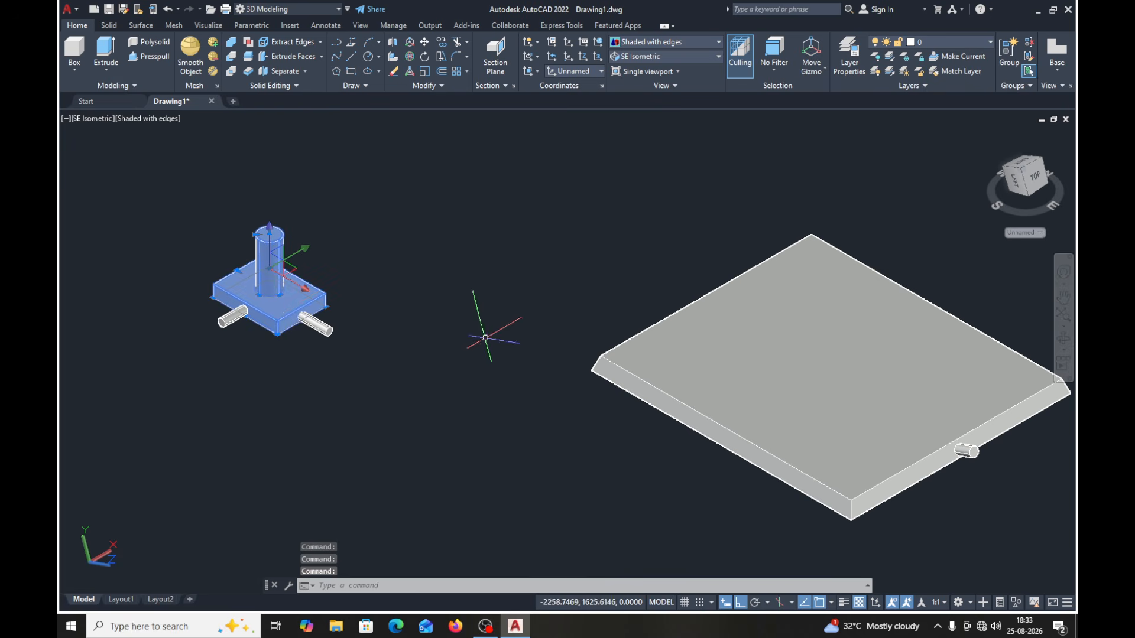
left_click(320, 327)
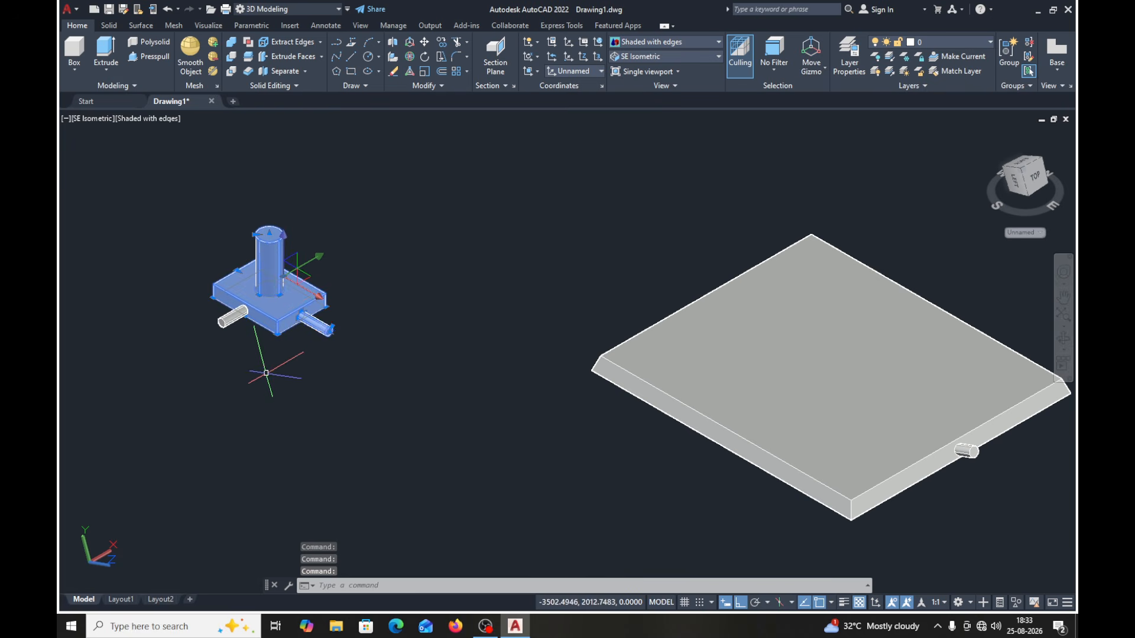
key("Escape")
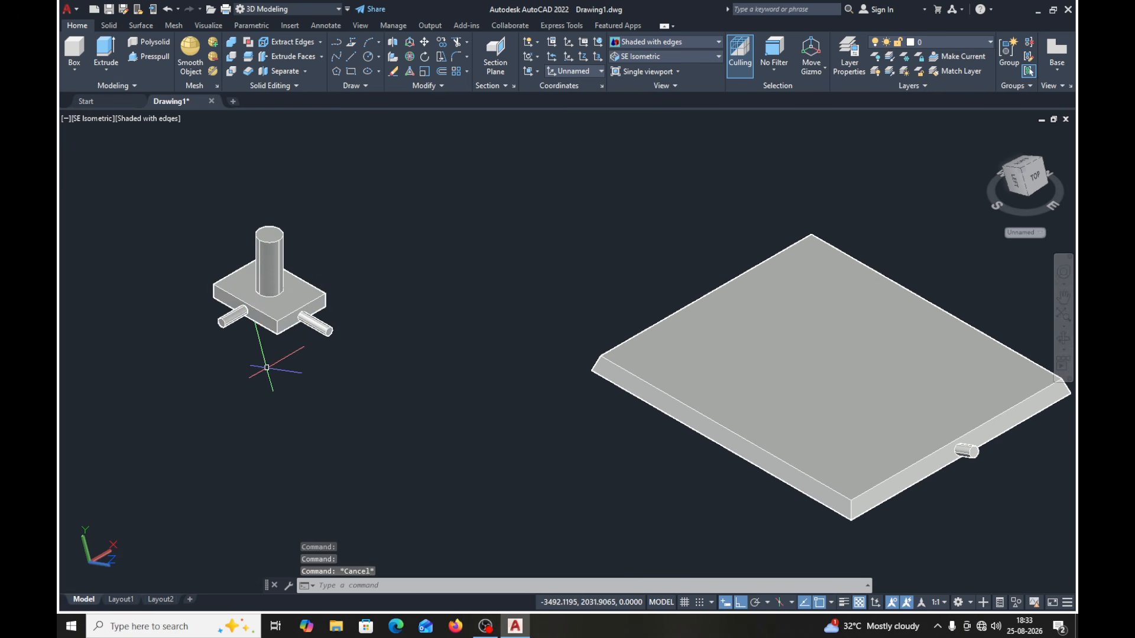
- Try to move the vertical cylinder off the block using its base centre as base point, and undo the move
left_click(425, 43)
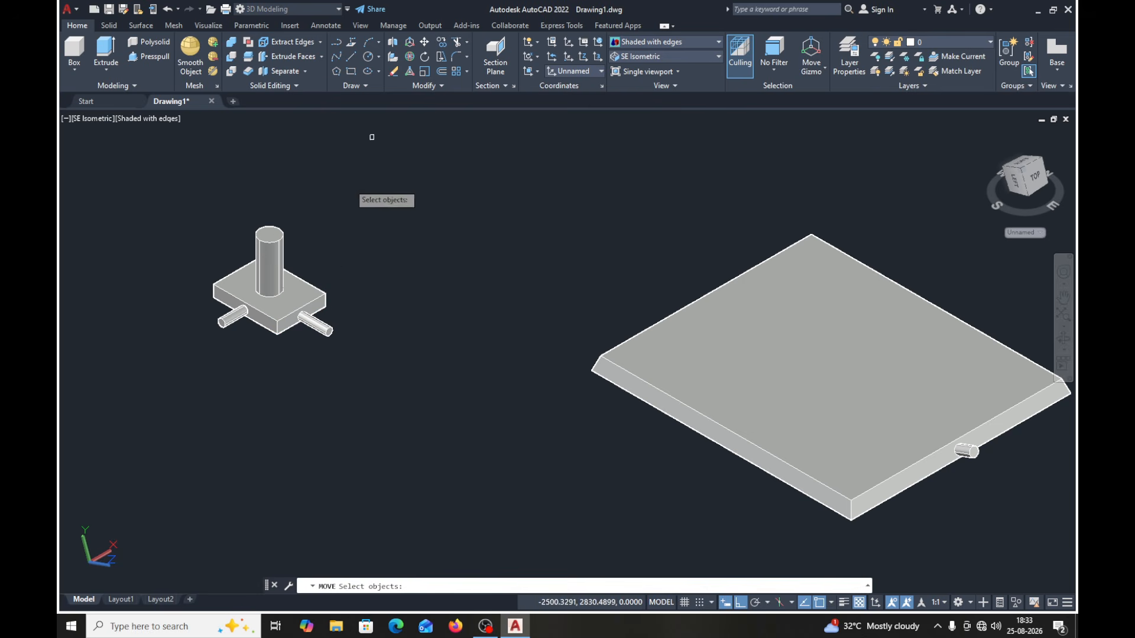
left_click(273, 255)
key("Return")
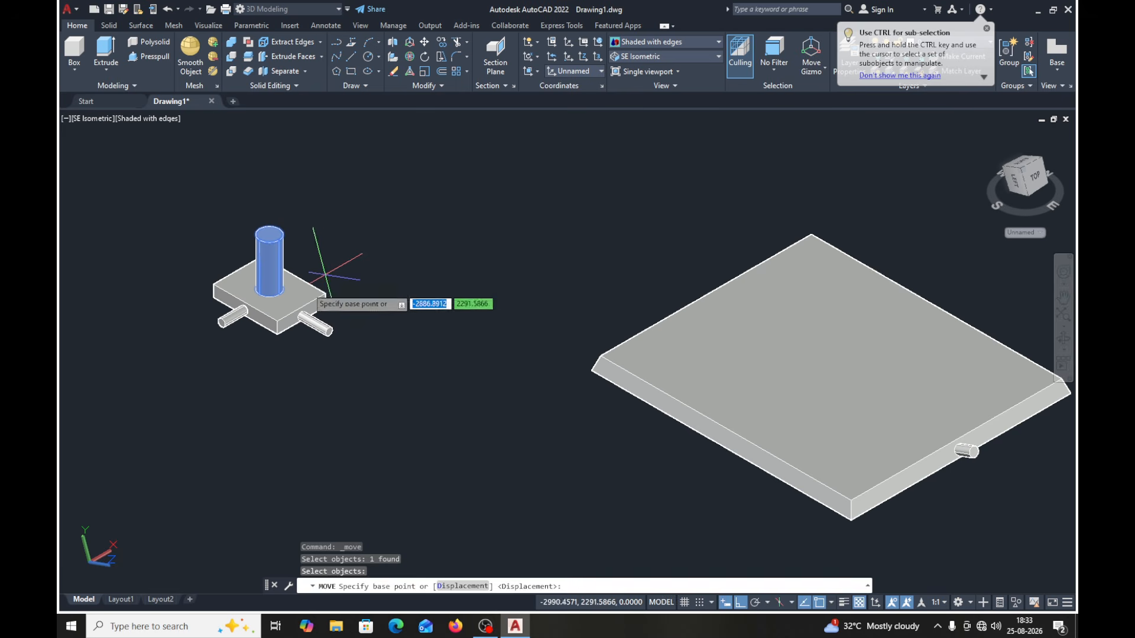
left_click(270, 289)
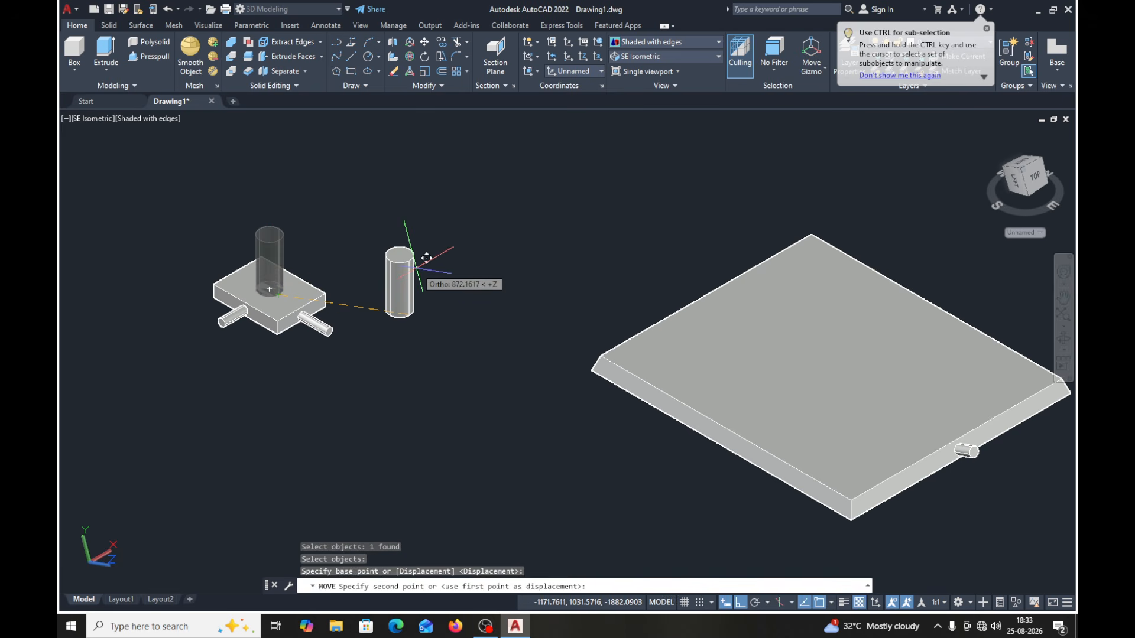
left_click(168, 10)
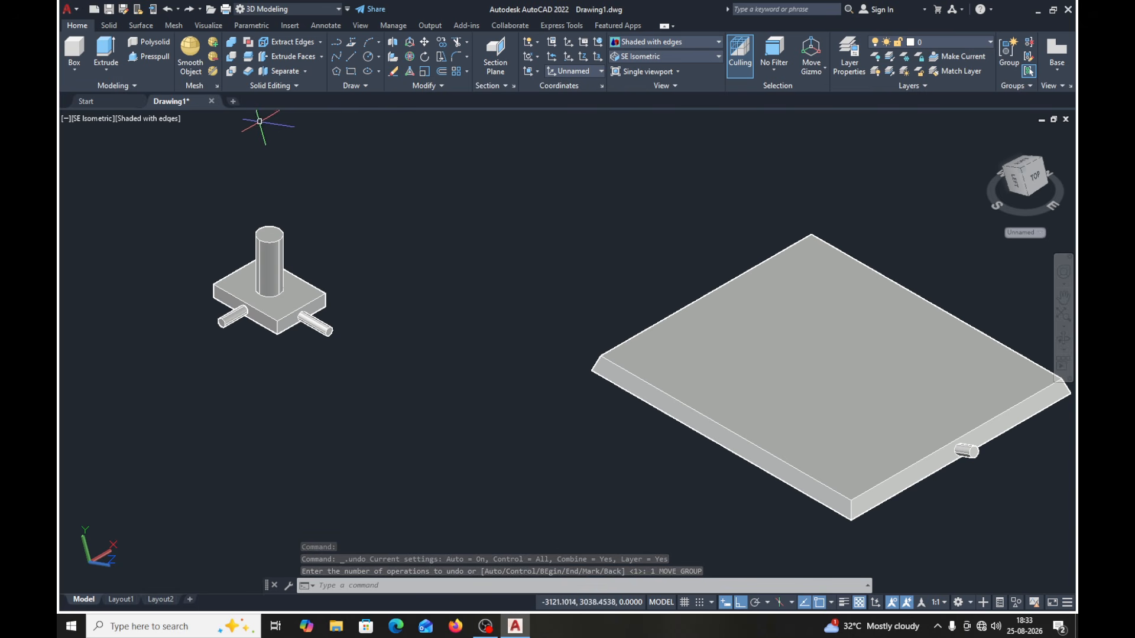
- Union the block with its three cylinders into one solid and check that it selects as a single object
left_click(230, 46)
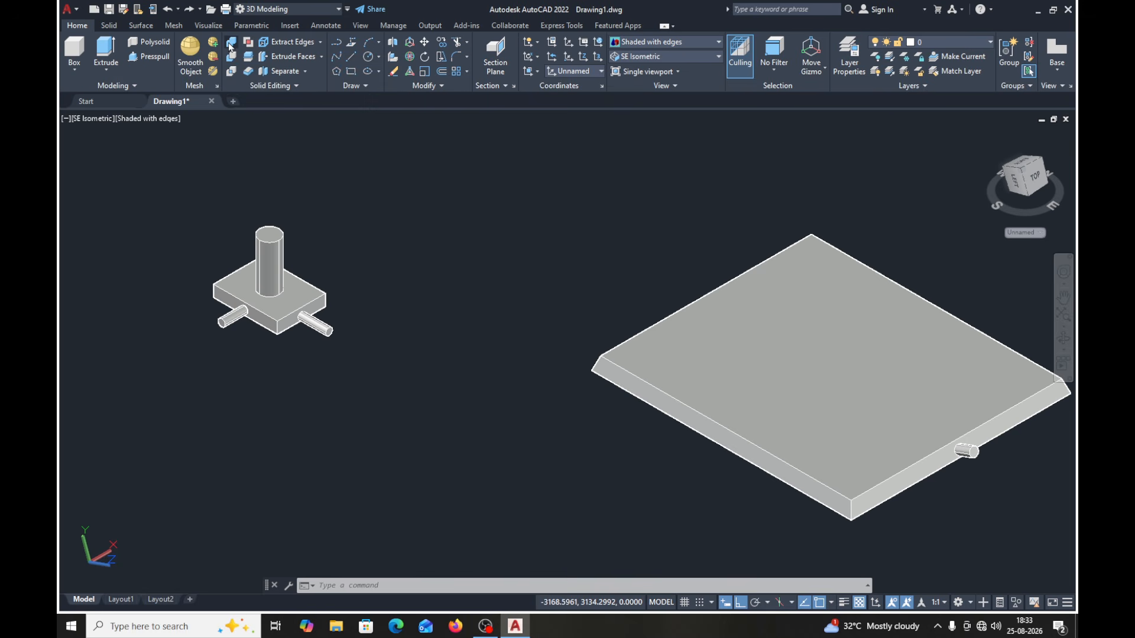
left_click(479, 185)
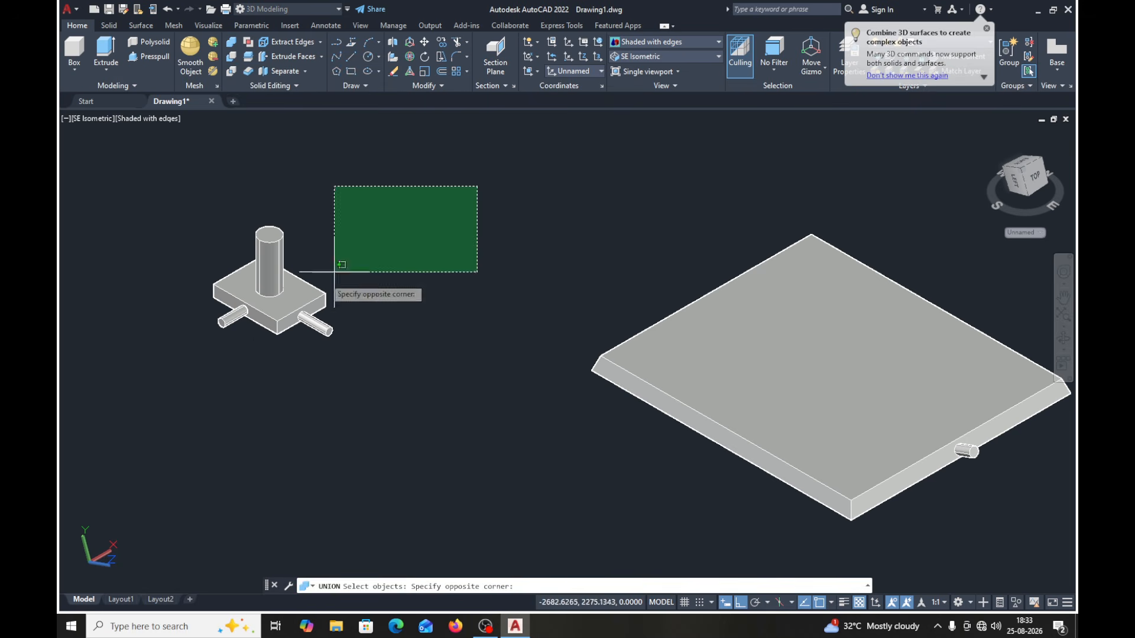
left_click(106, 400)
key("Return")
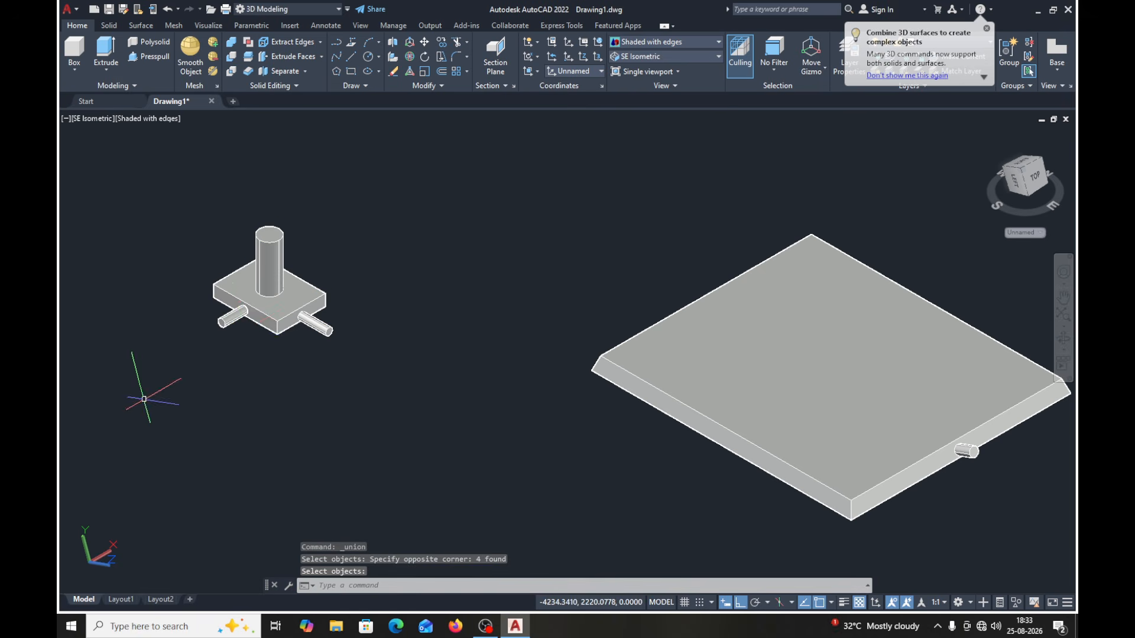
left_click(245, 330)
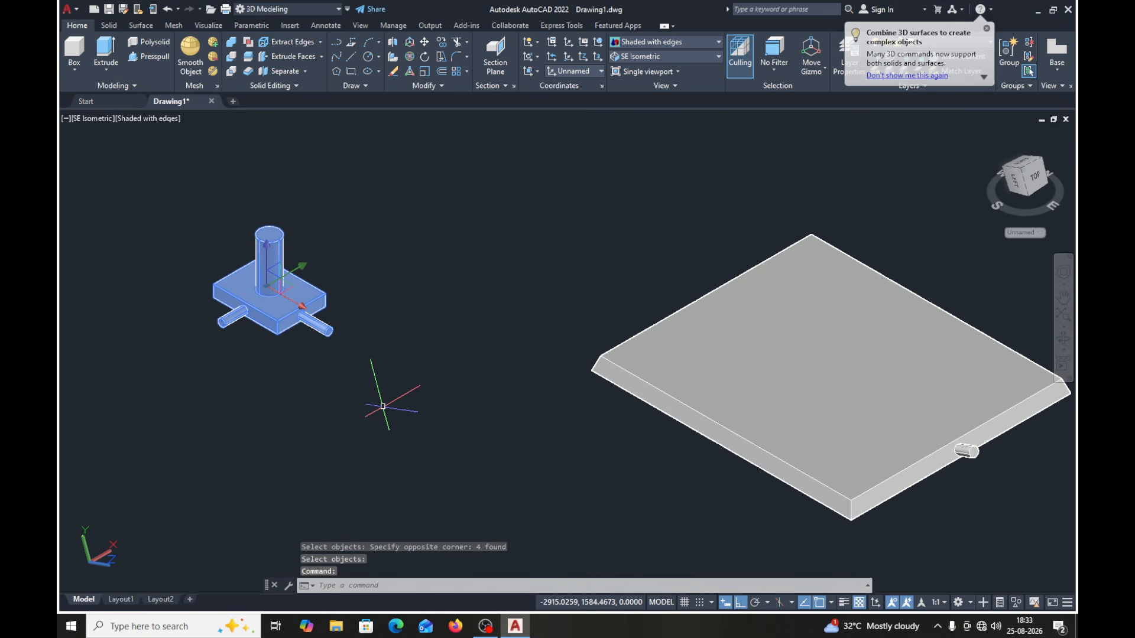
key("Escape")
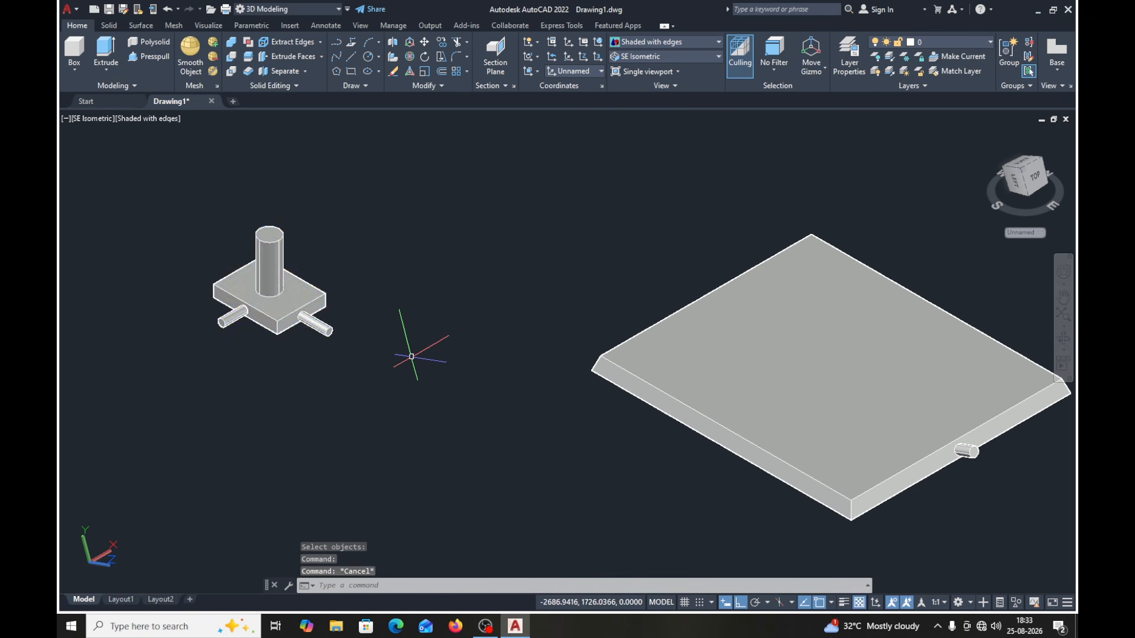
- Move the united block and cylinders with the gizmo, first along its red X axis and then along its green Y axis
left_click(274, 303)
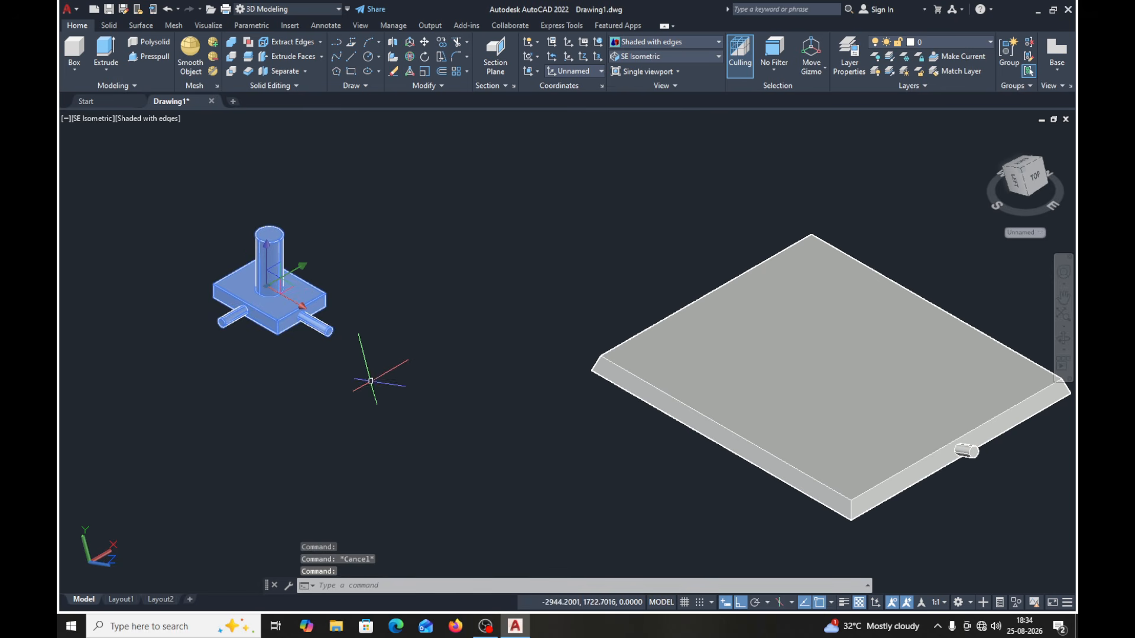
left_click(304, 312)
left_click(387, 359)
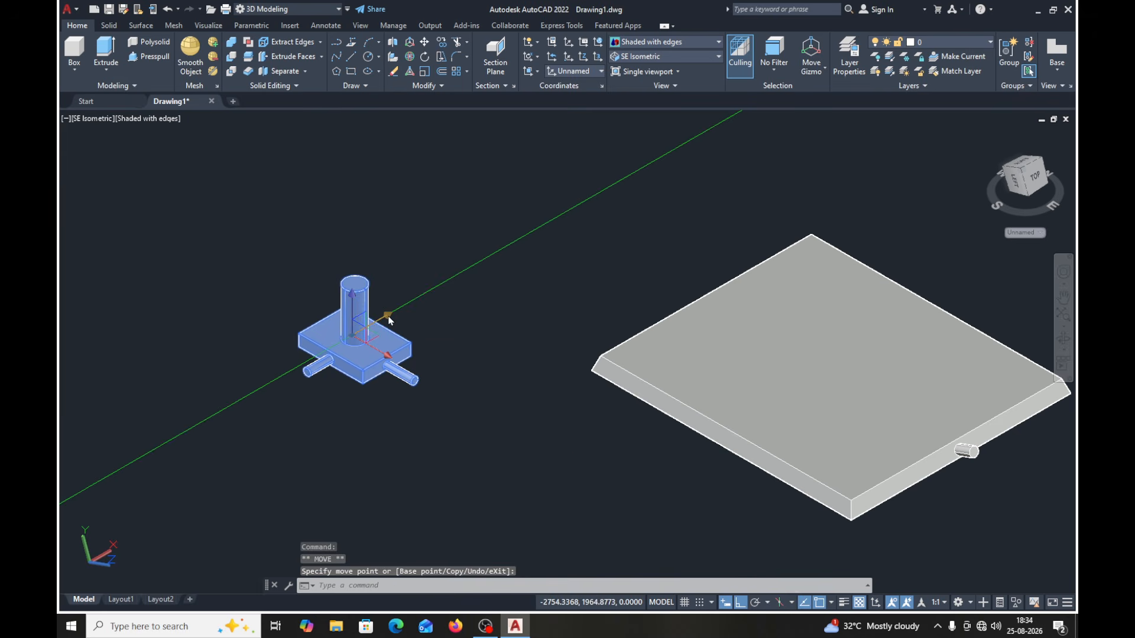
left_click(390, 320)
left_click(503, 275)
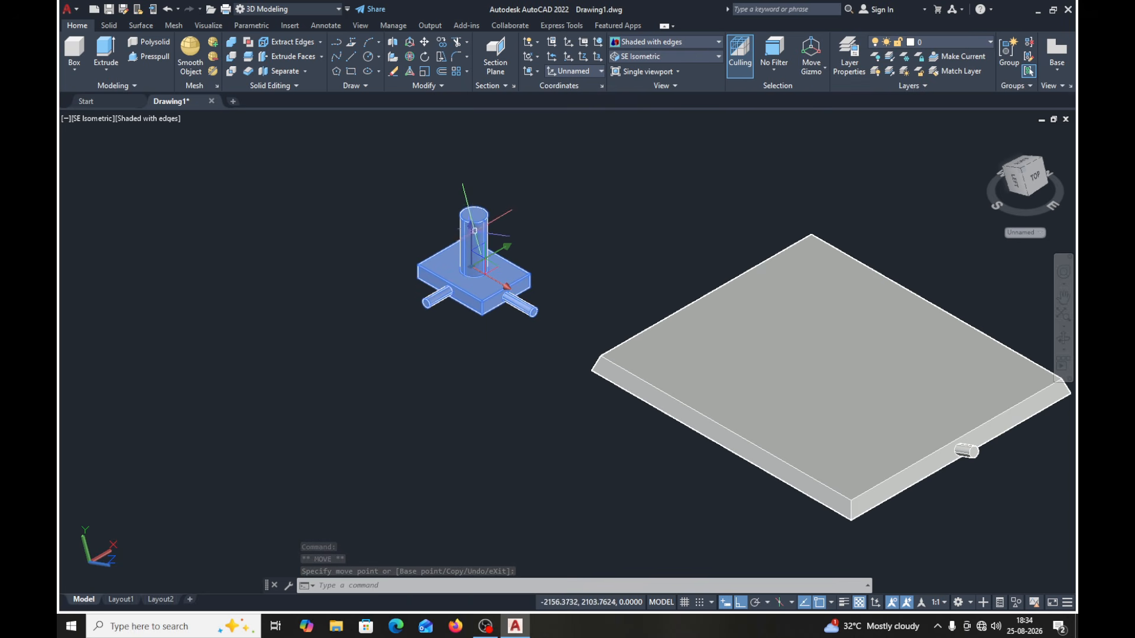
- Try to move the united solid upward along the gizmo's vertical axis, and undo that move
left_click(474, 233)
left_click(474, 218)
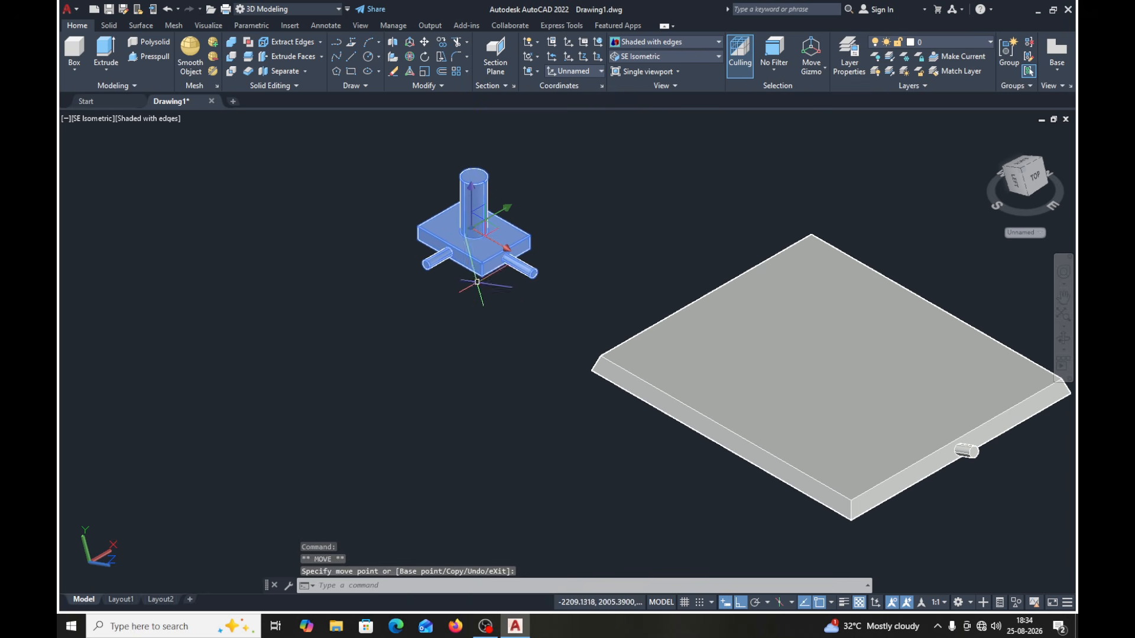
left_click(167, 9)
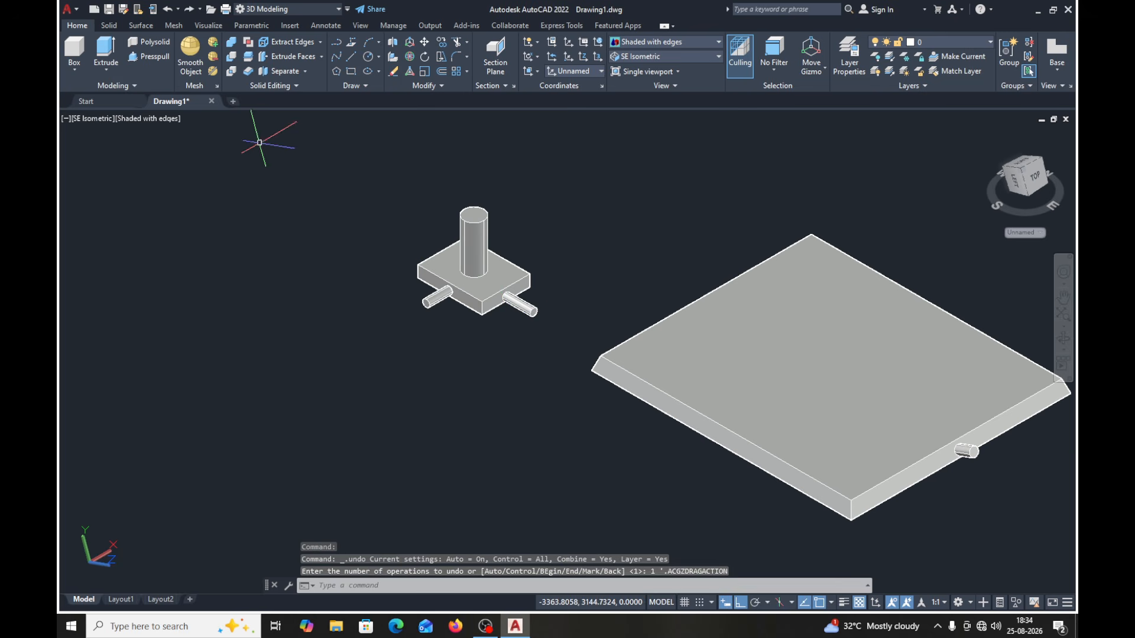
- Display the united solid and the tapered plate in the Conceptual, Hidden and Realistic visual styles in turn
middle_click_drag(590, 351, 381, 322)
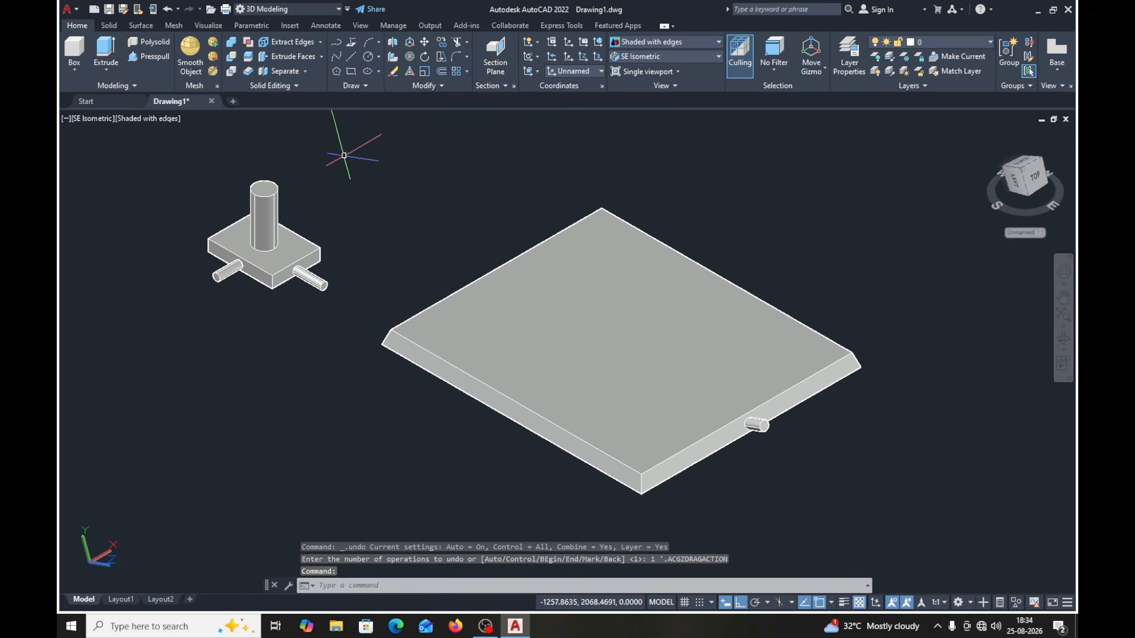
middle_click_drag(575, 186, 567, 167)
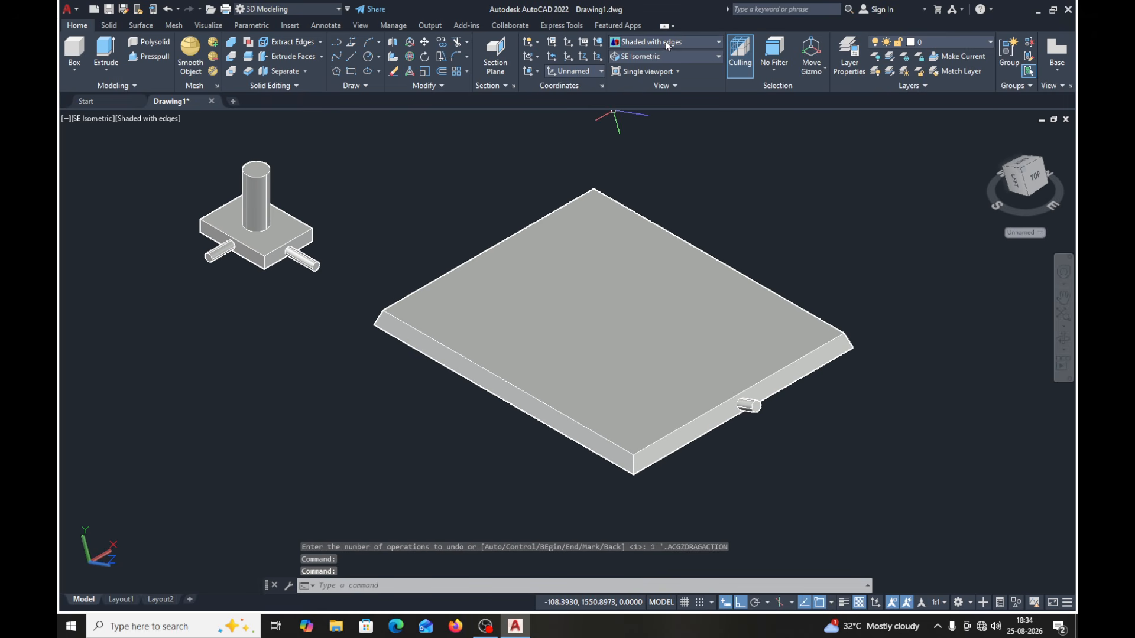
left_click(668, 43)
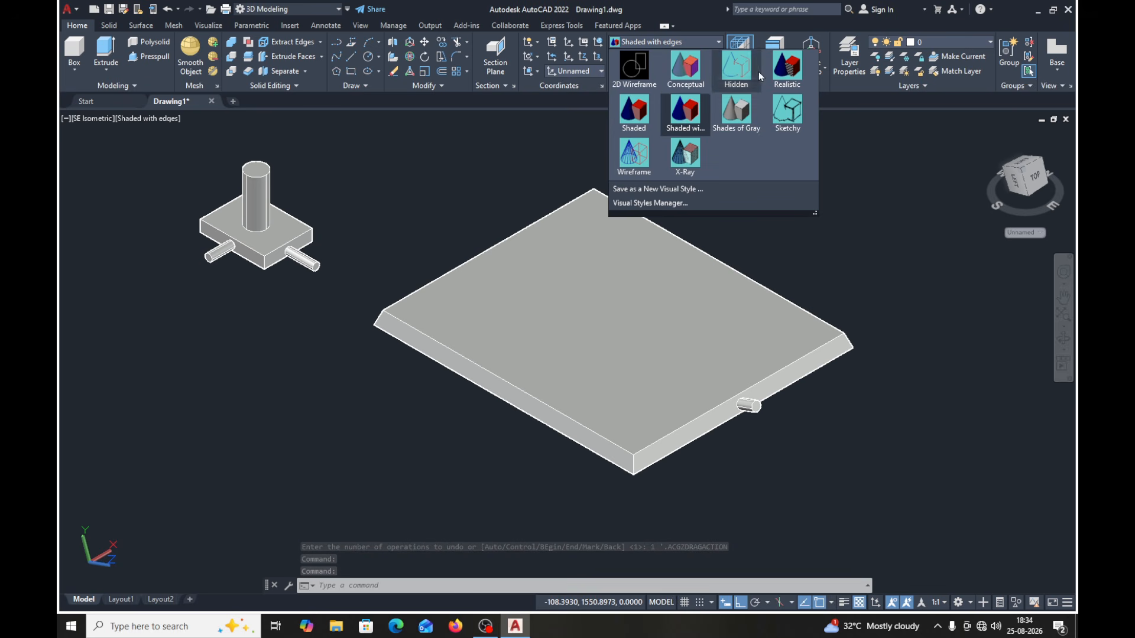
left_click(683, 70)
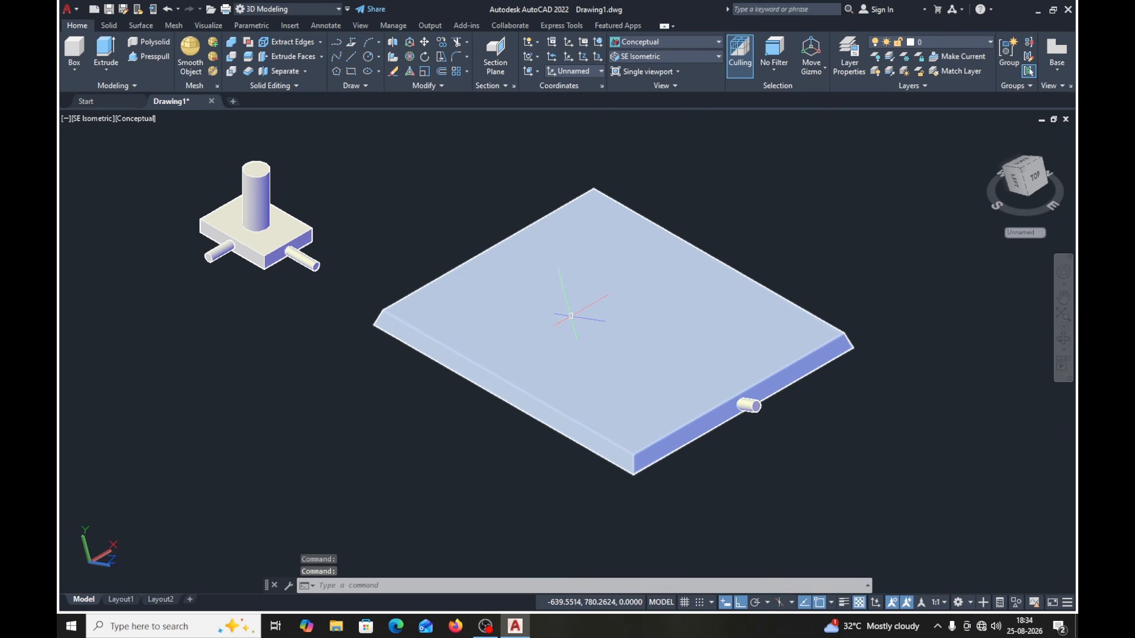
left_click(716, 50)
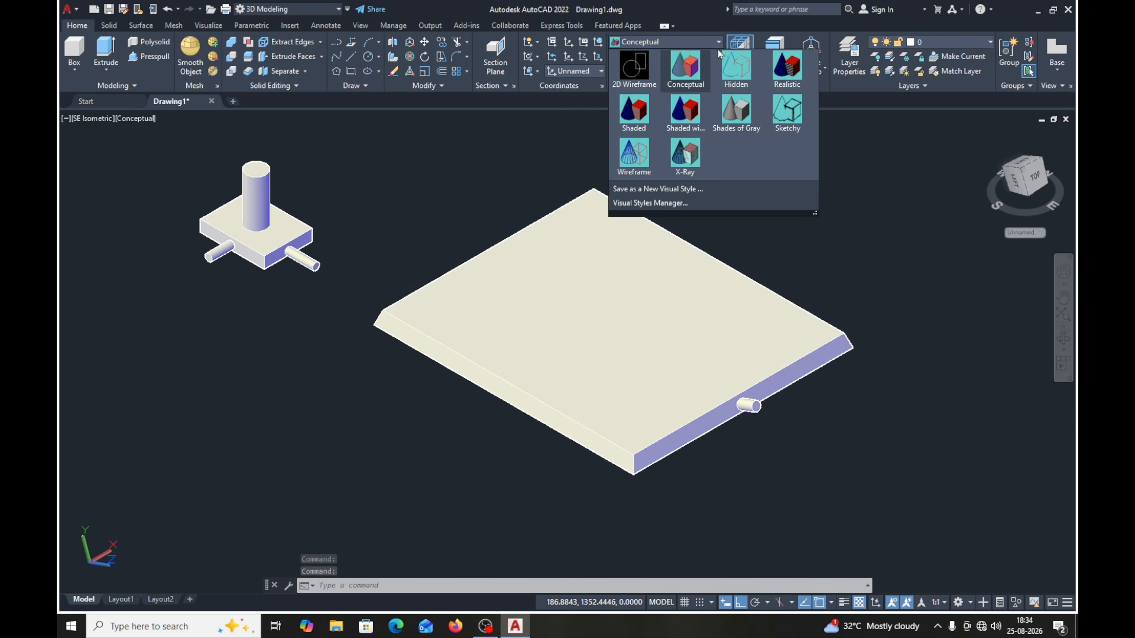
left_click(733, 68)
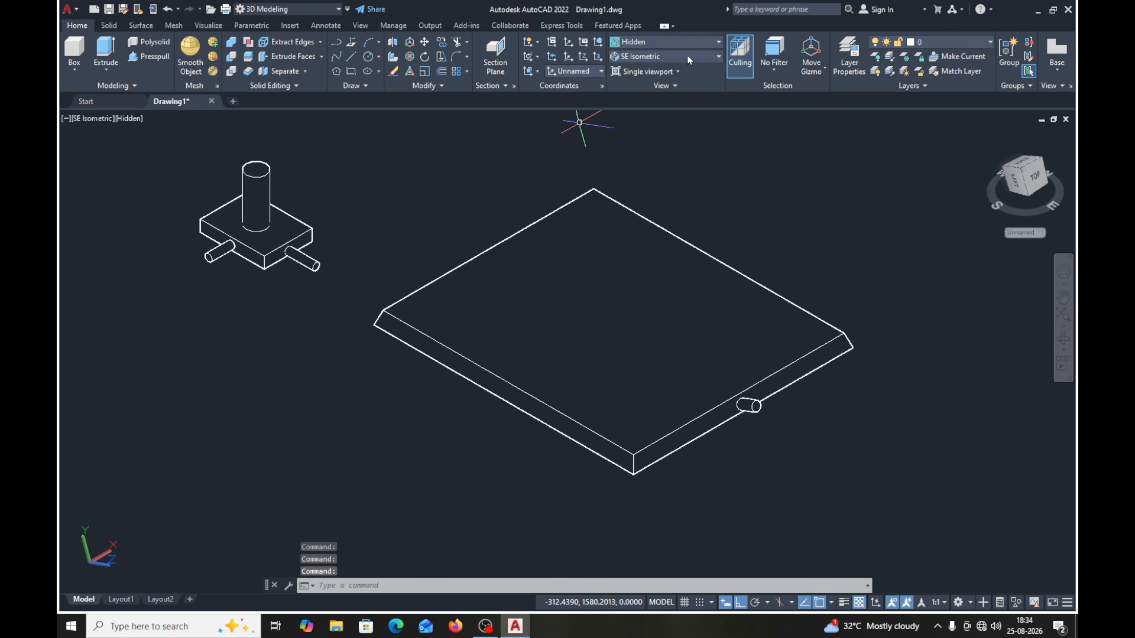
left_click(718, 44)
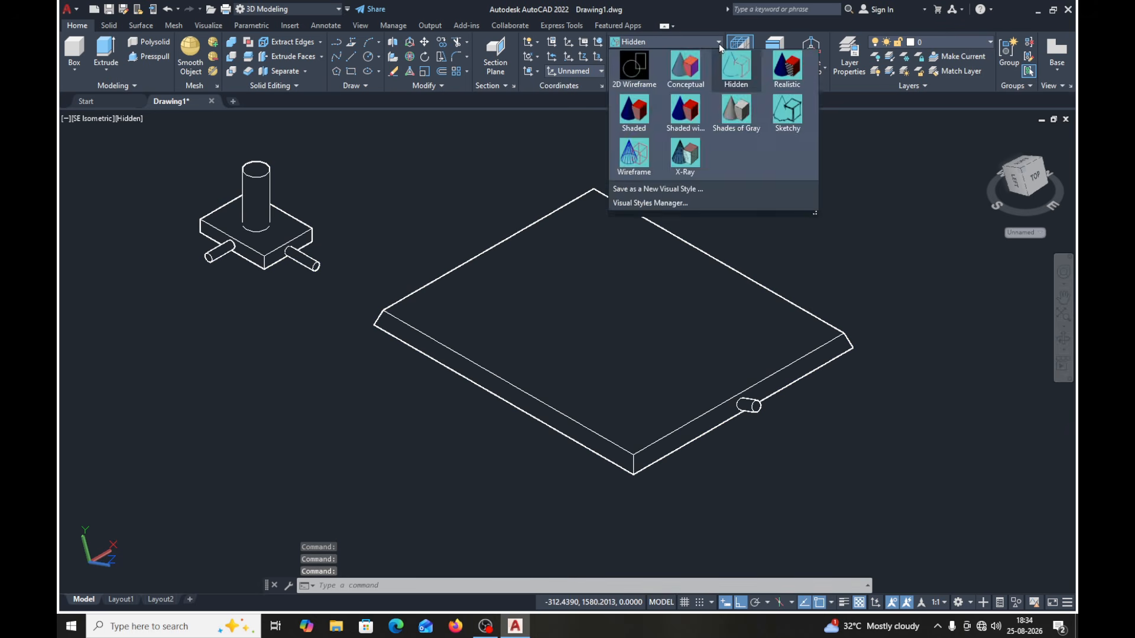
left_click(786, 64)
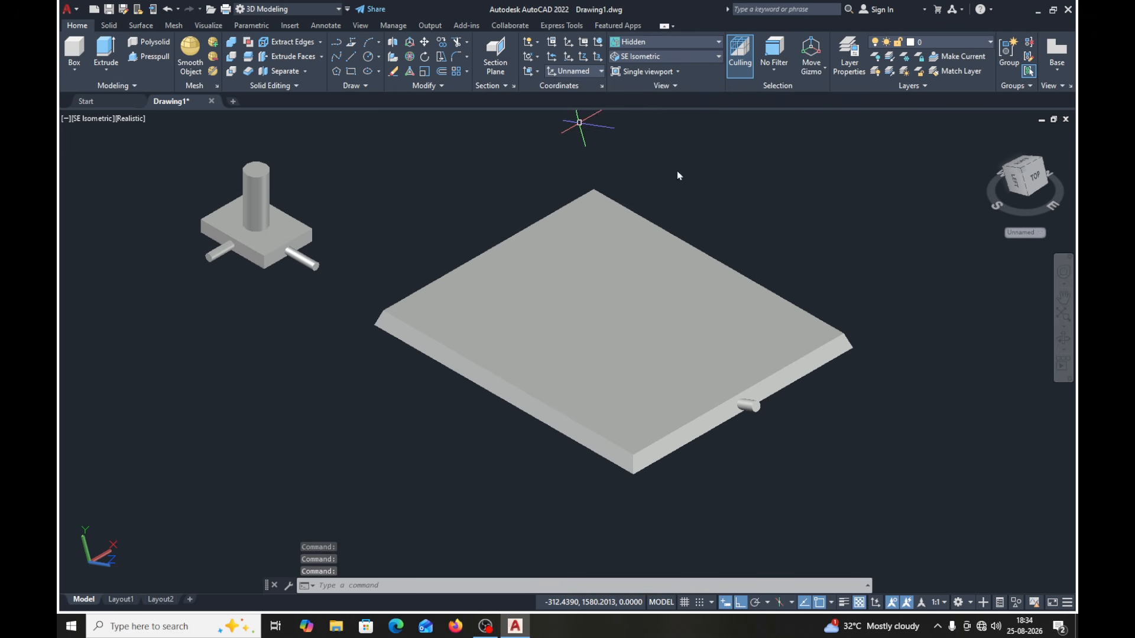
- Compare the Shaded, Shaded with edges, Shades of Gray, Sketchy and Wireframe visual styles on the model, ending in Wireframe
left_click(687, 42)
left_click(631, 122)
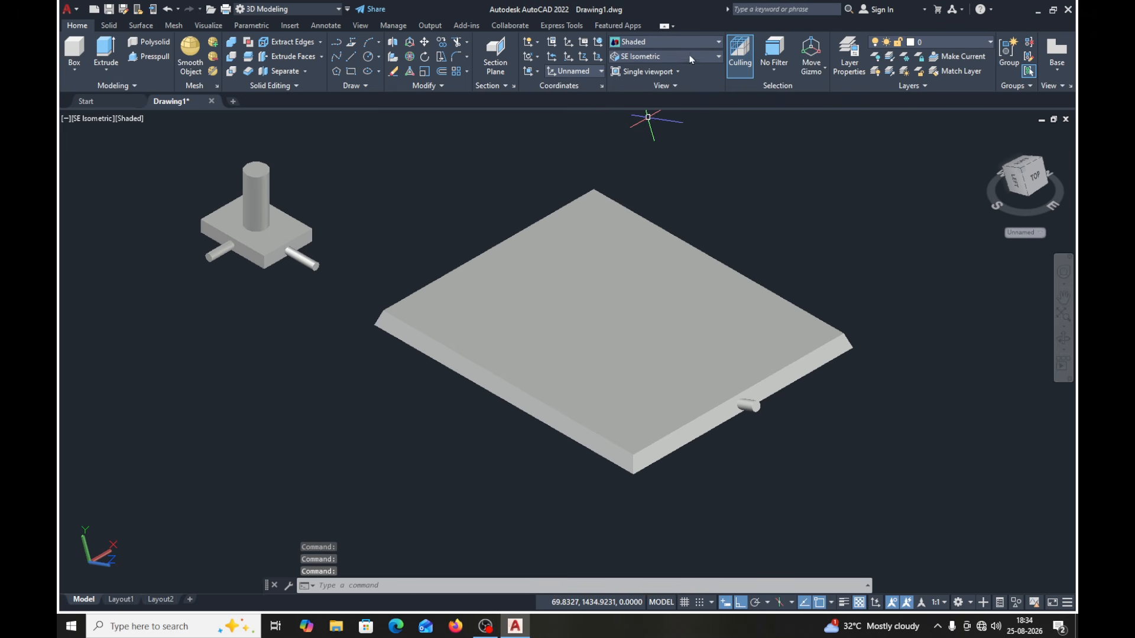
left_click(694, 44)
left_click(686, 104)
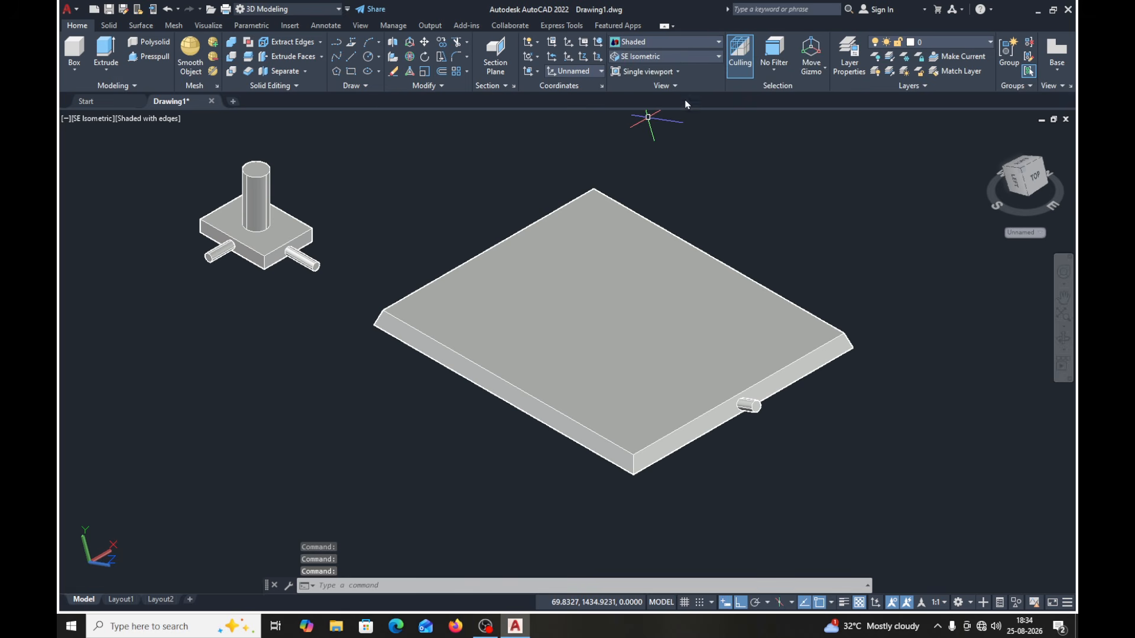
left_click(689, 44)
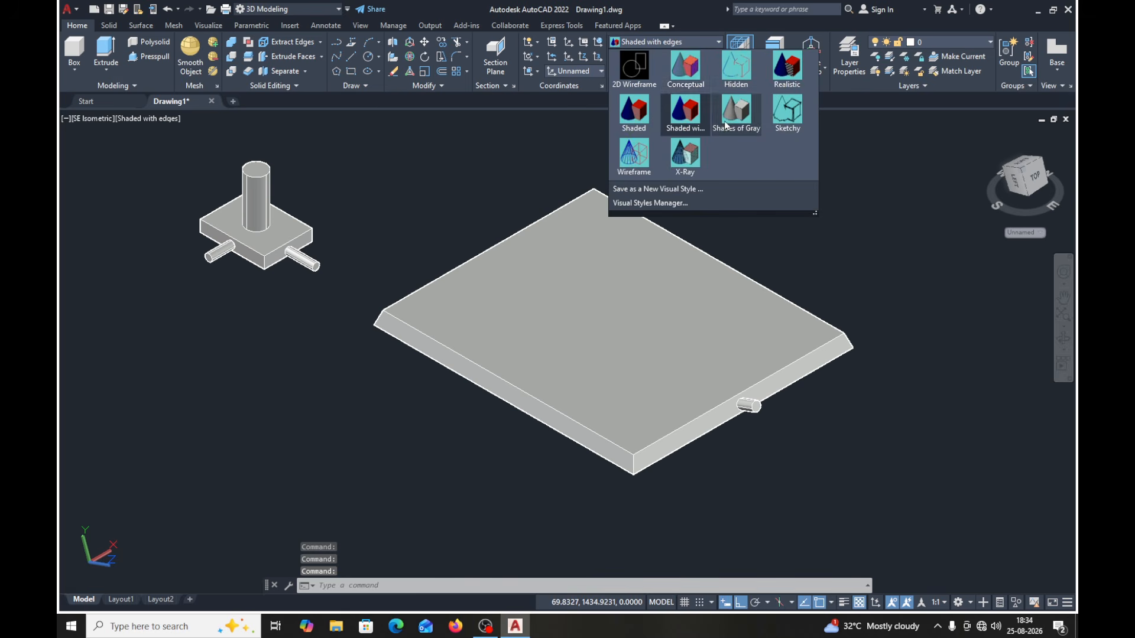
left_click(734, 107)
left_click(703, 45)
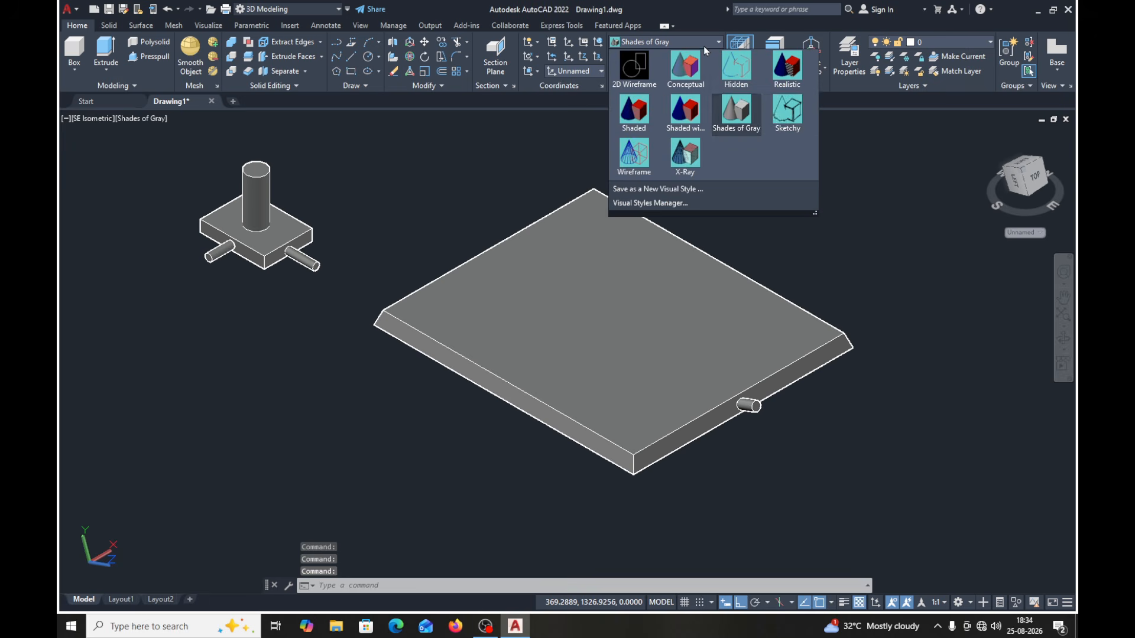
left_click(778, 108)
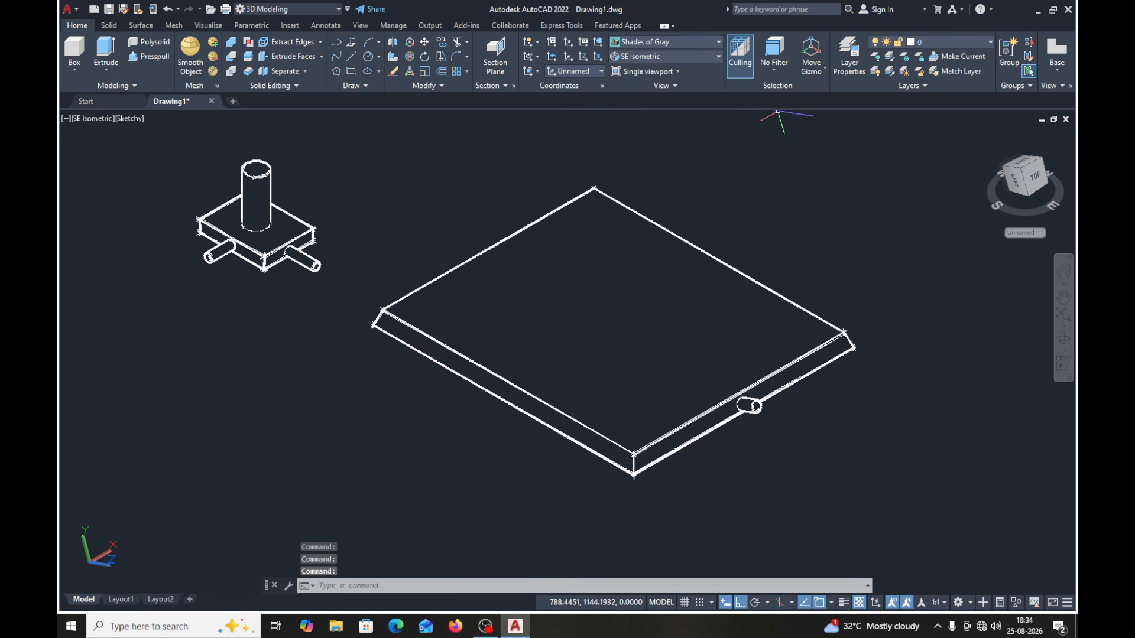
left_click(693, 40)
left_click(634, 155)
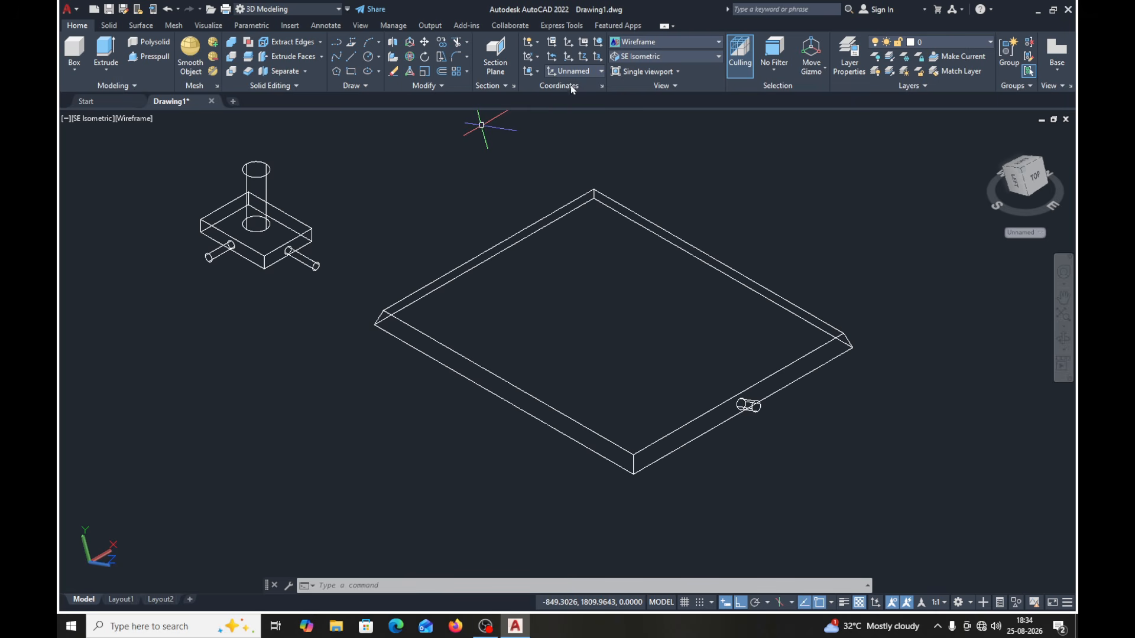
- Set the coordinate system to World and reapply the SE Isometric view
left_click(598, 70)
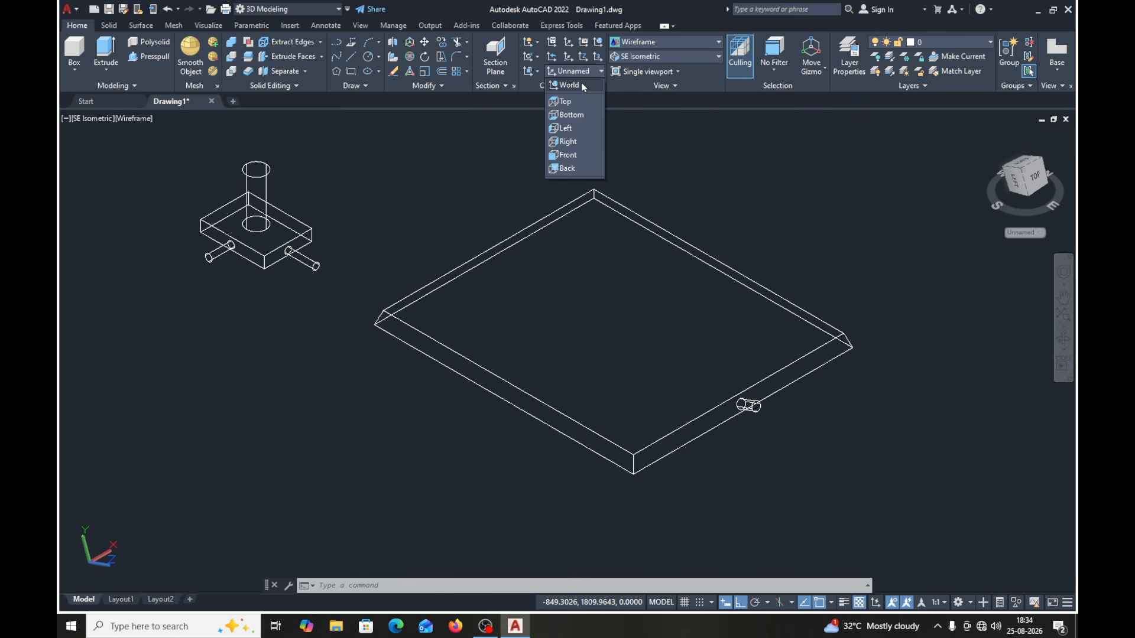
left_click(583, 87)
left_click(679, 59)
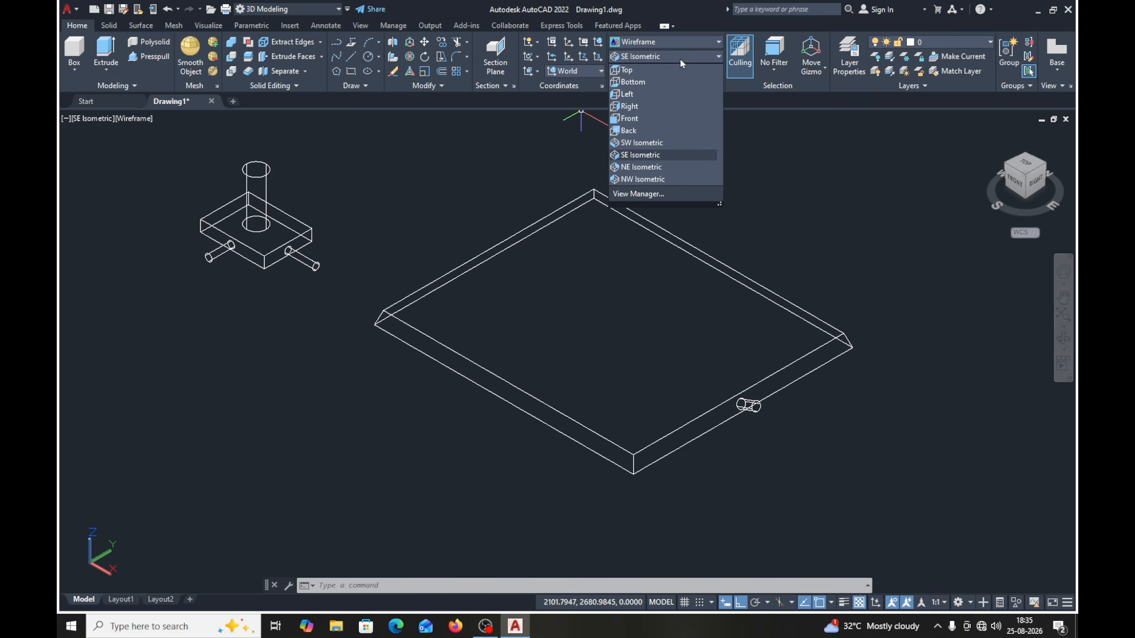
left_click(656, 155)
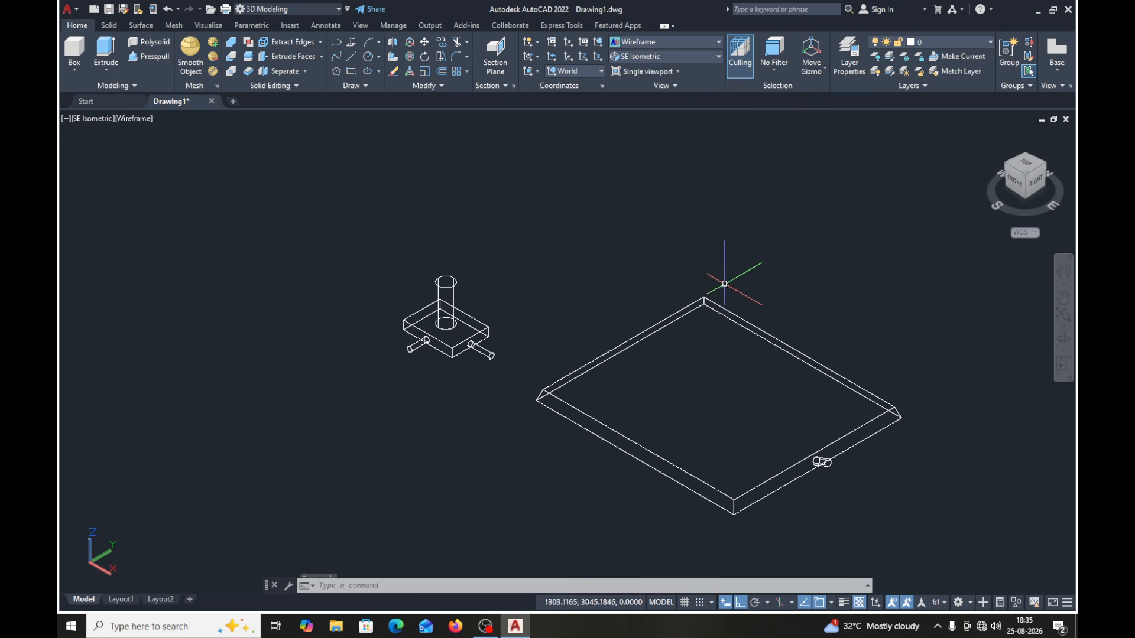
- Change the visual style of the model to X-Ray
left_click(718, 42)
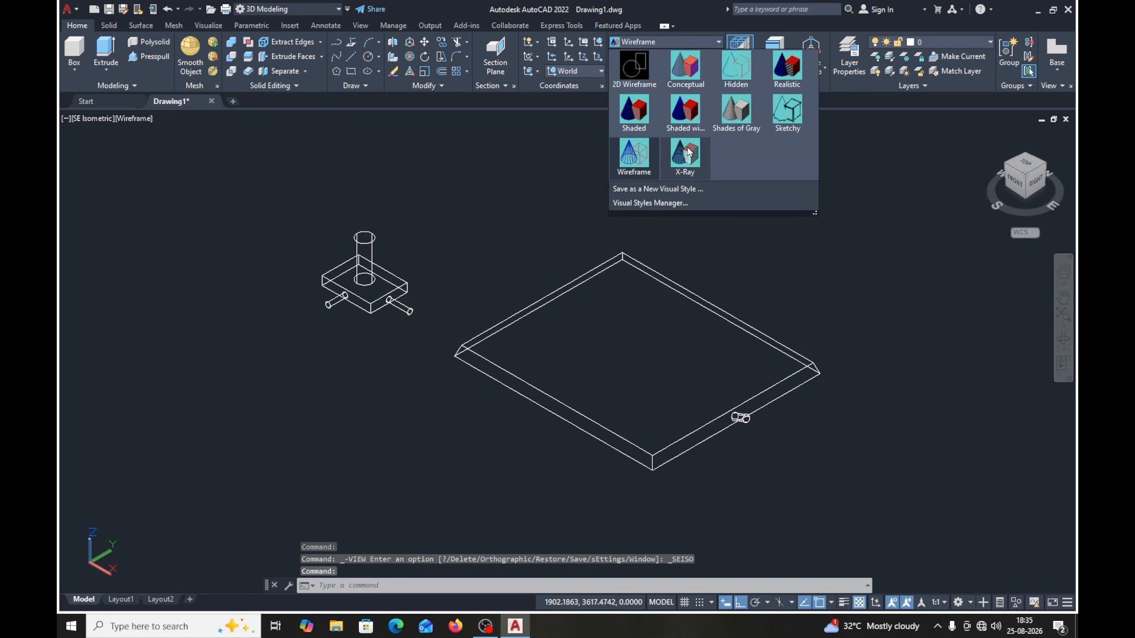
left_click(687, 153)
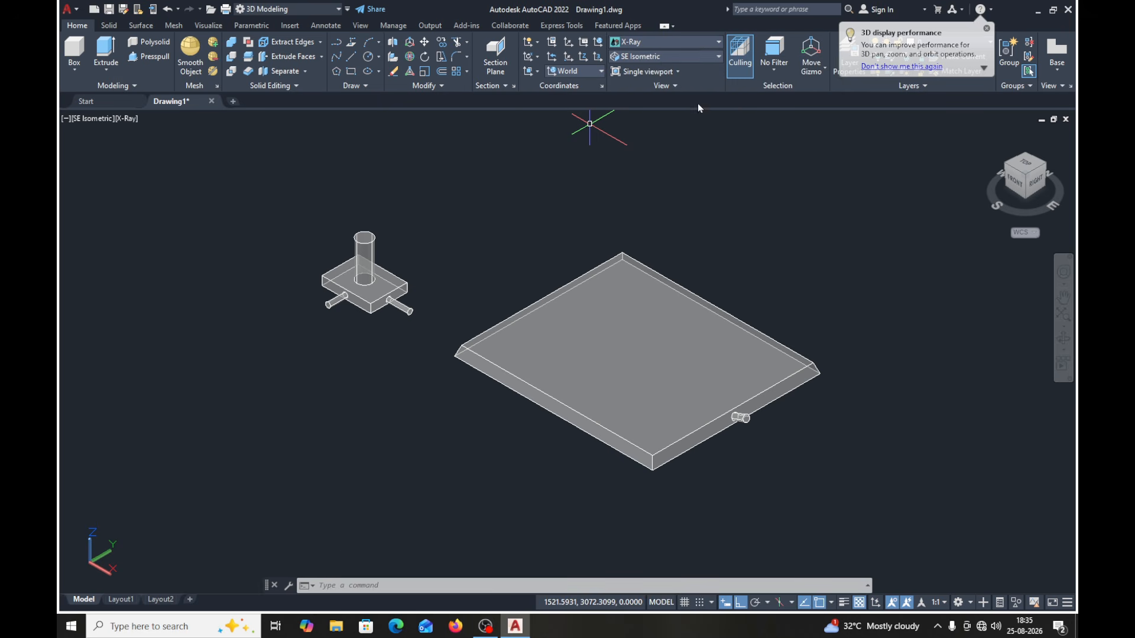
- View the solids from the Top, Front and Right directions in turn
left_click(718, 58)
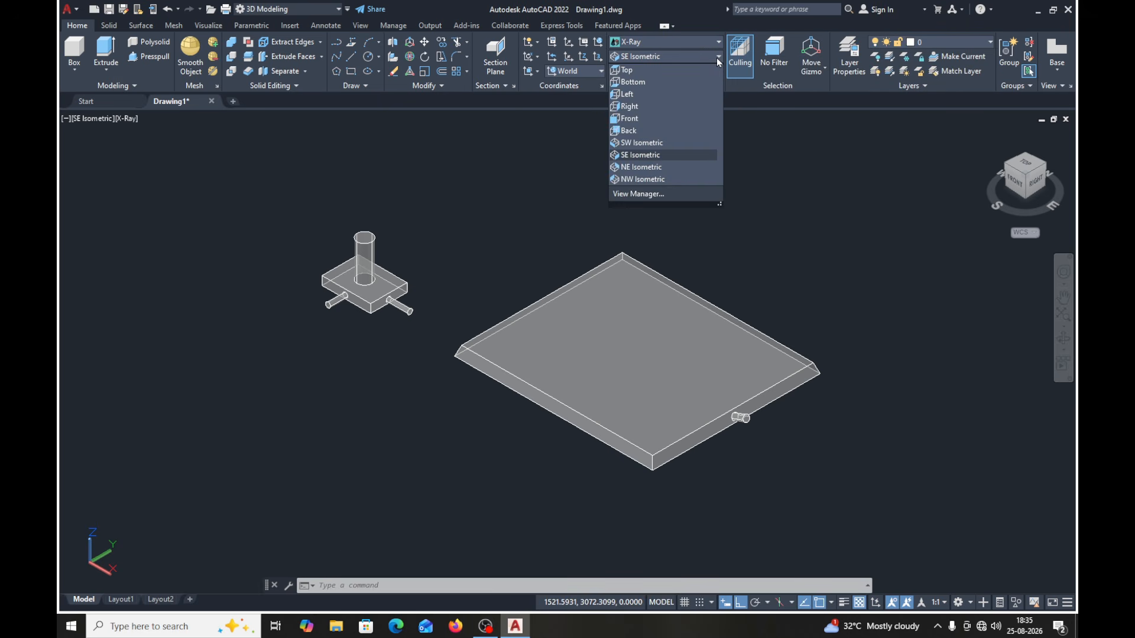
left_click(629, 71)
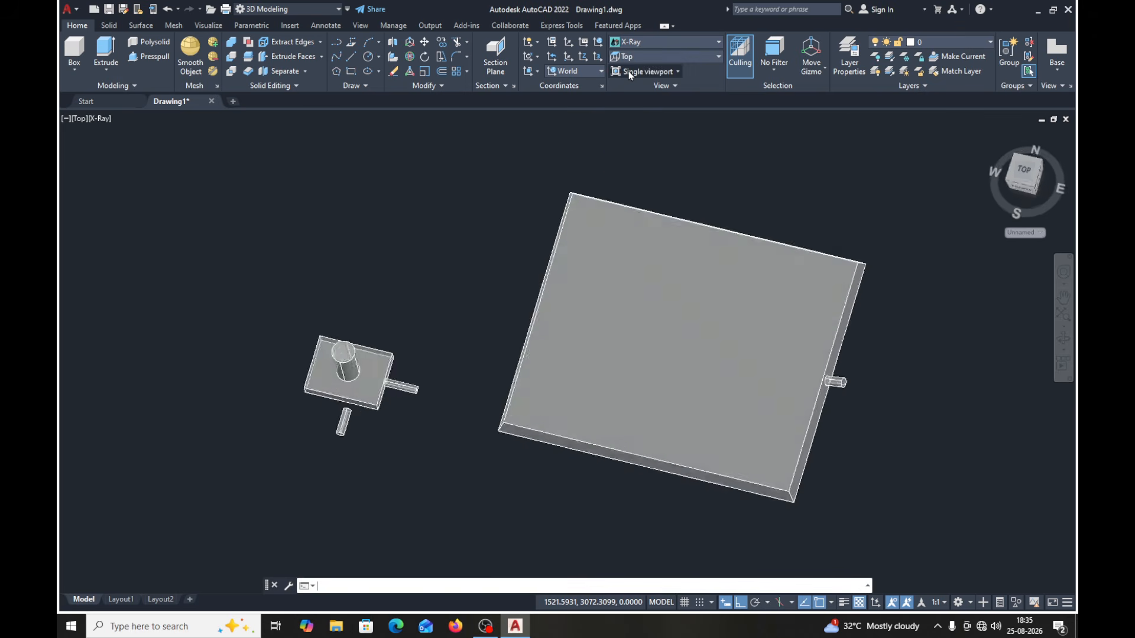
left_click(718, 57)
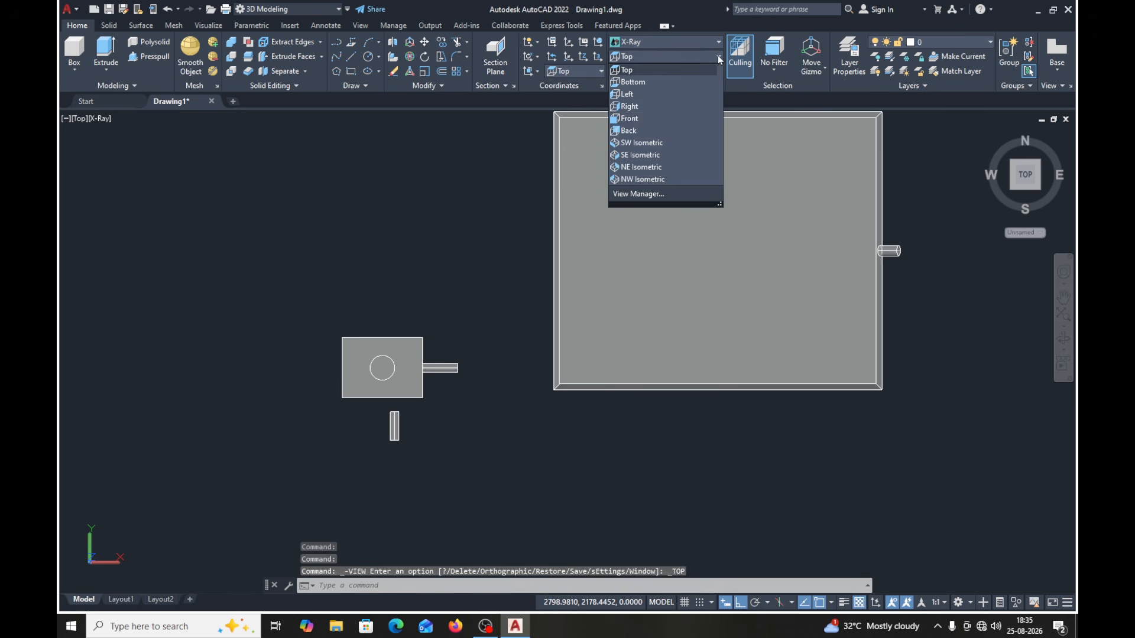
left_click(638, 121)
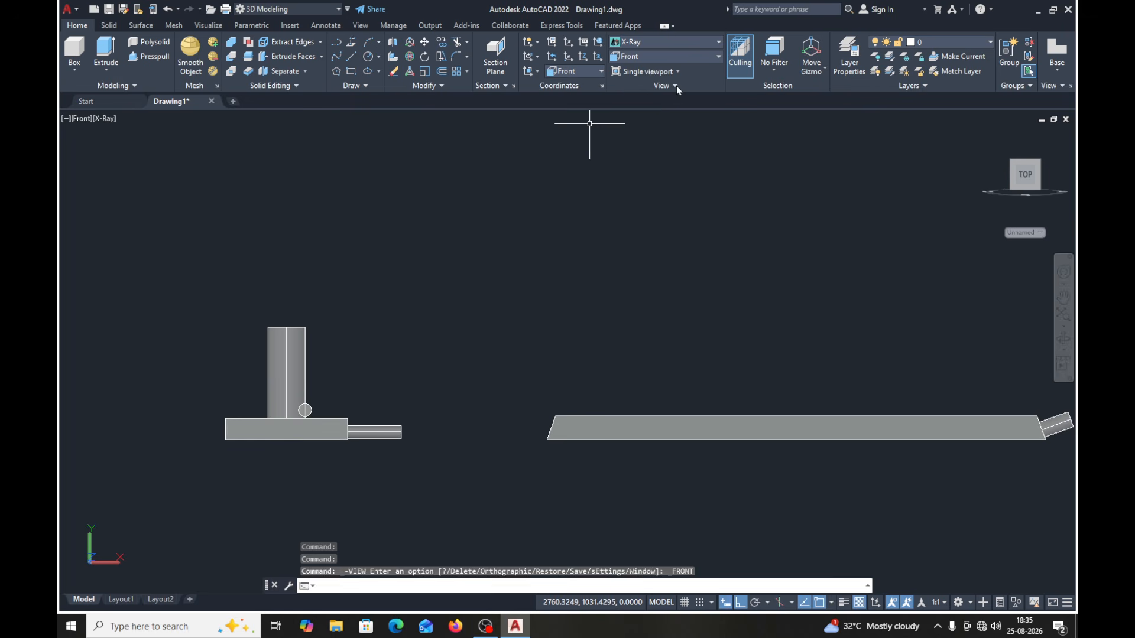
left_click(718, 57)
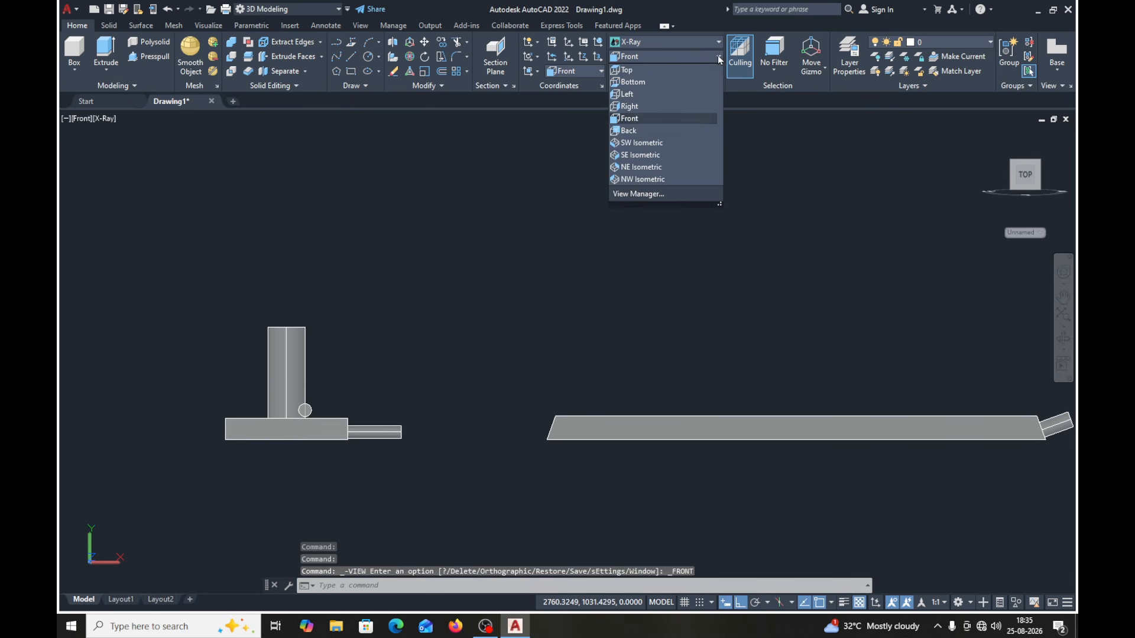
left_click(628, 107)
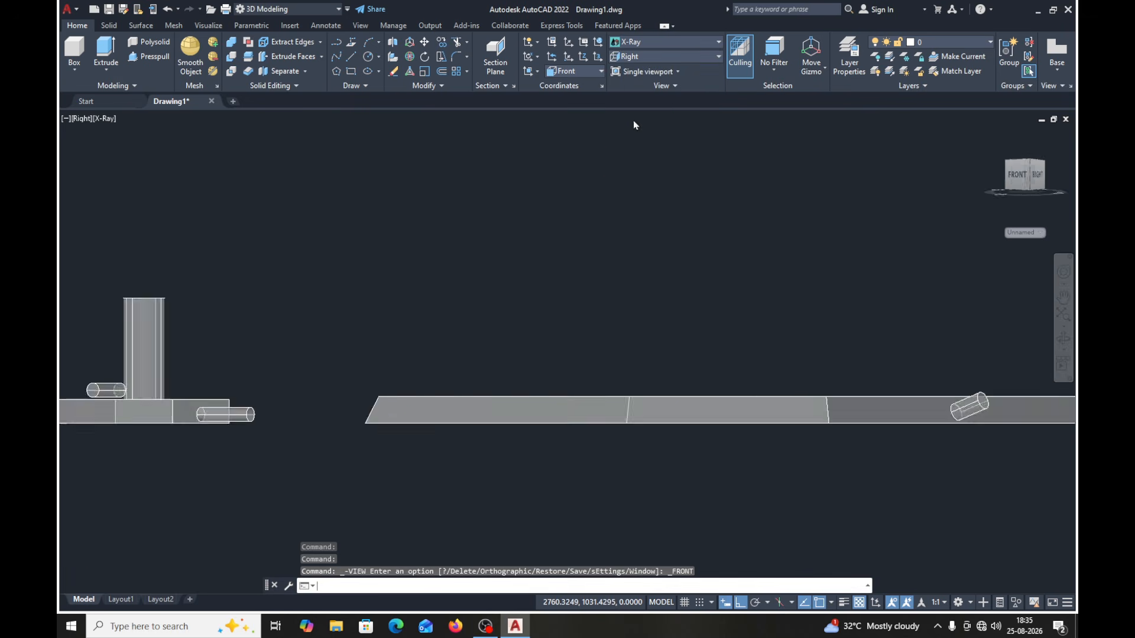
- Show the model in the NE Isometric view and return to the SE Isometric view
left_click(715, 57)
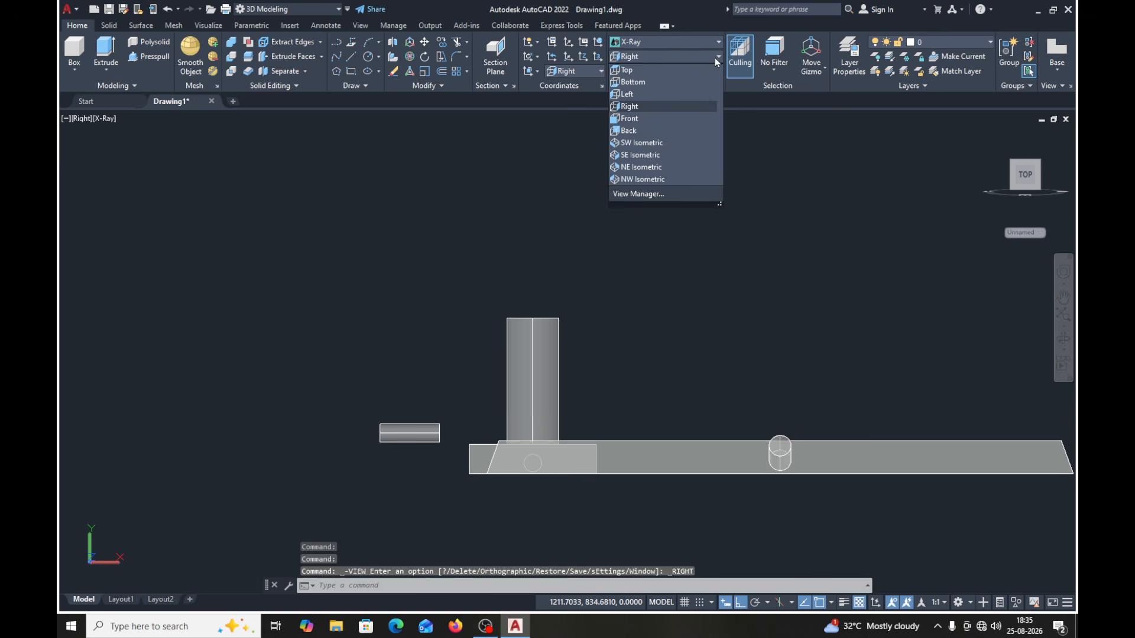
left_click(631, 166)
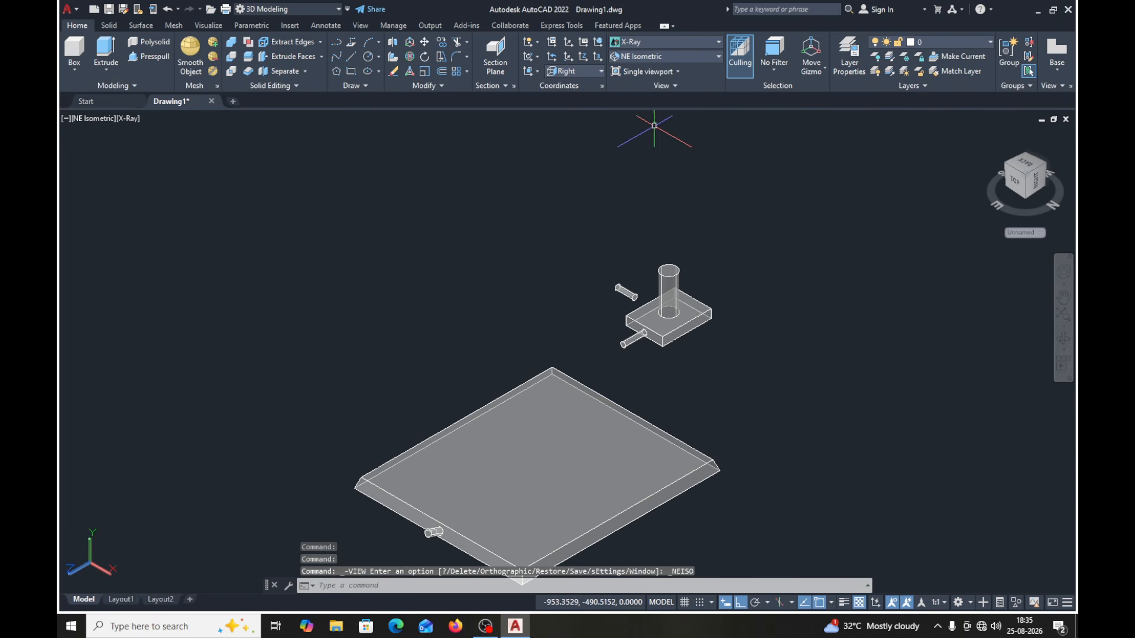
left_click(695, 57)
left_click(637, 155)
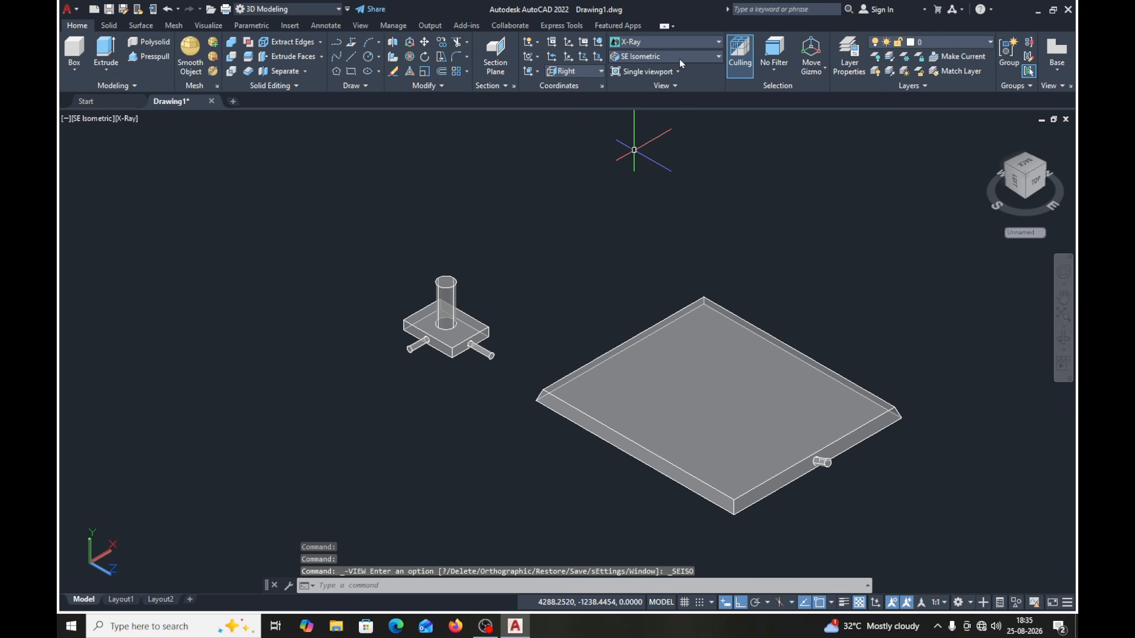
left_click(88, 121)
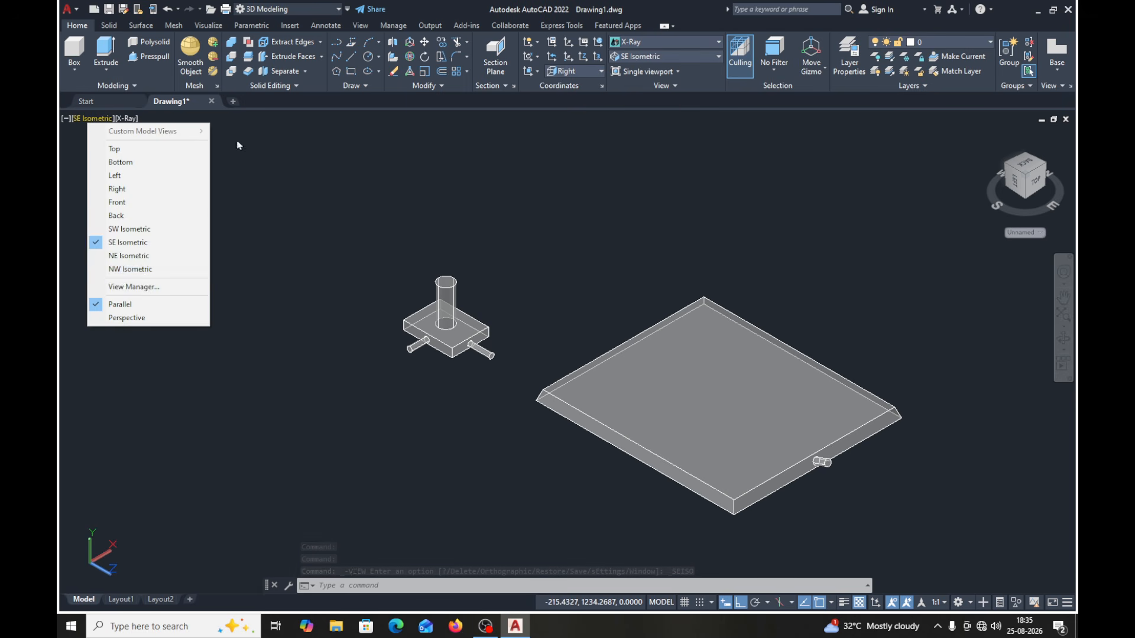
left_click(274, 114)
key("Escape")
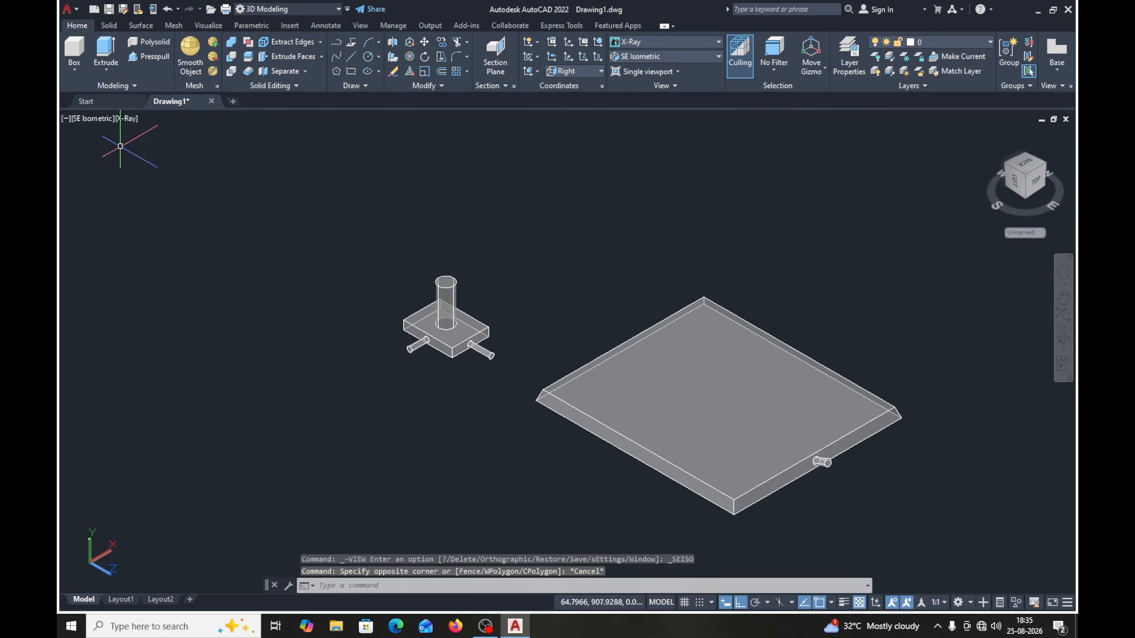
left_click(127, 120)
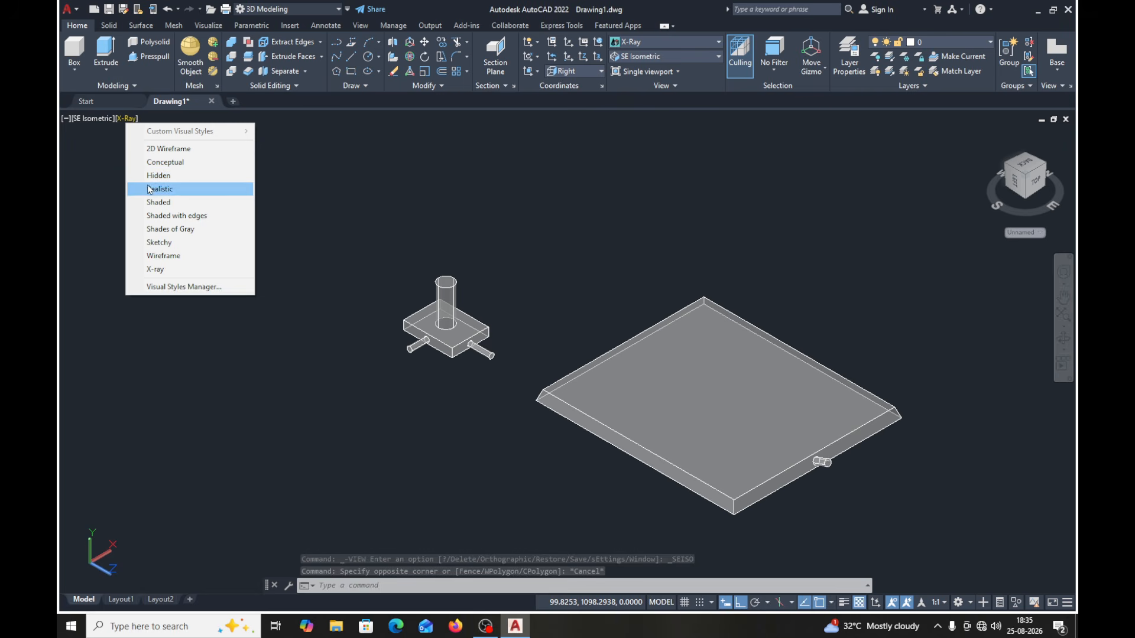
left_click(326, 168)
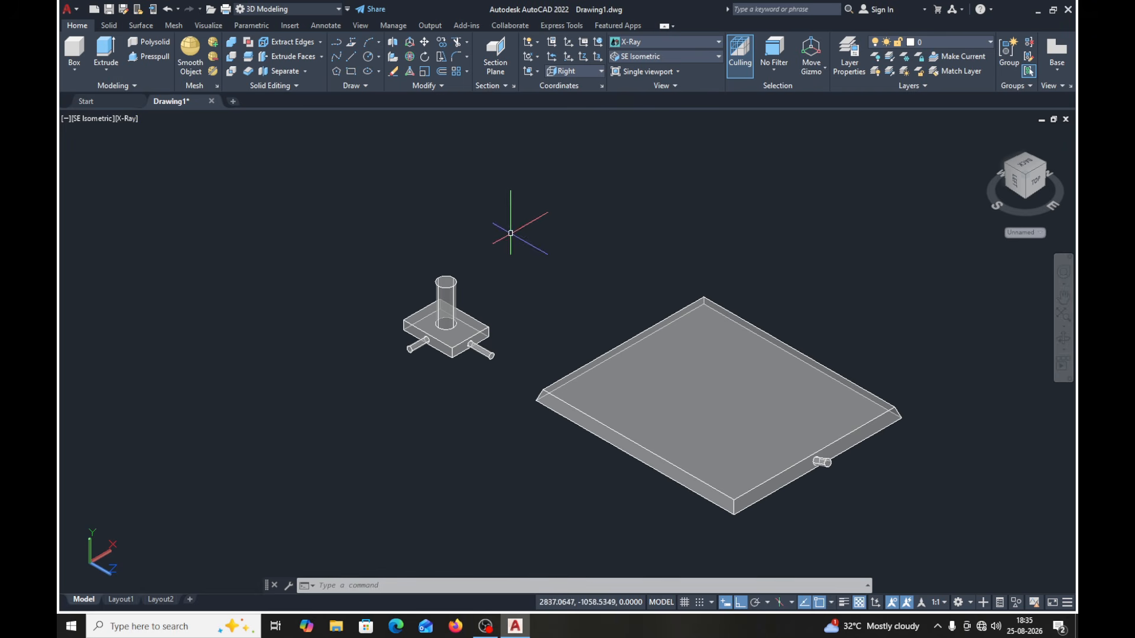
- Change the color of the large tapered plate to Yellow and clear the selection
middle_click_drag(558, 237, 442, 225)
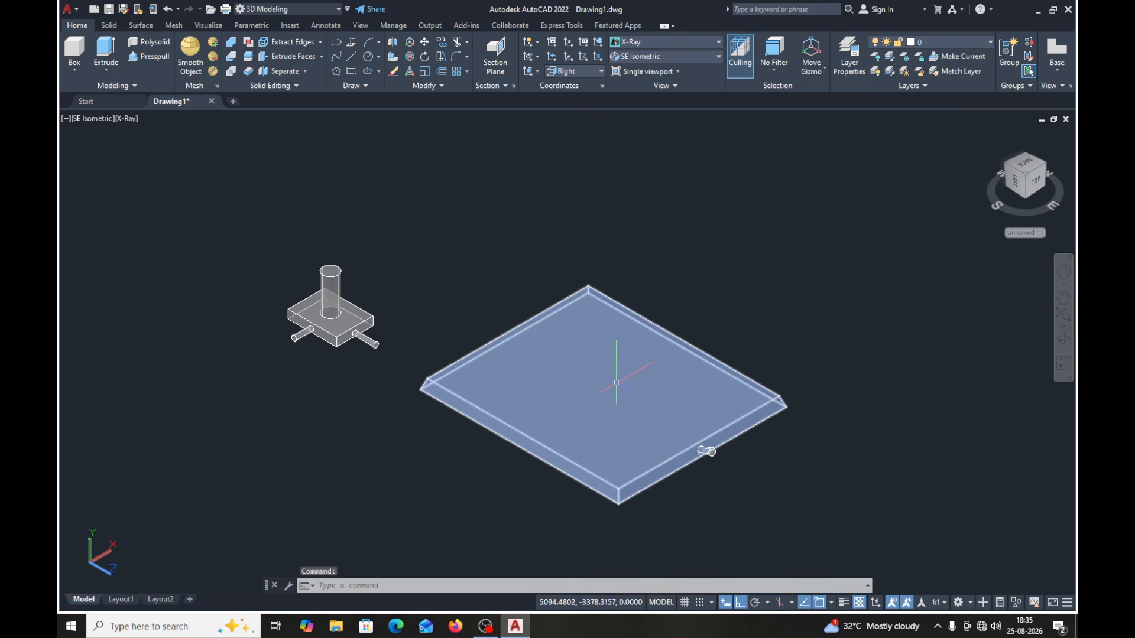
left_click(583, 383)
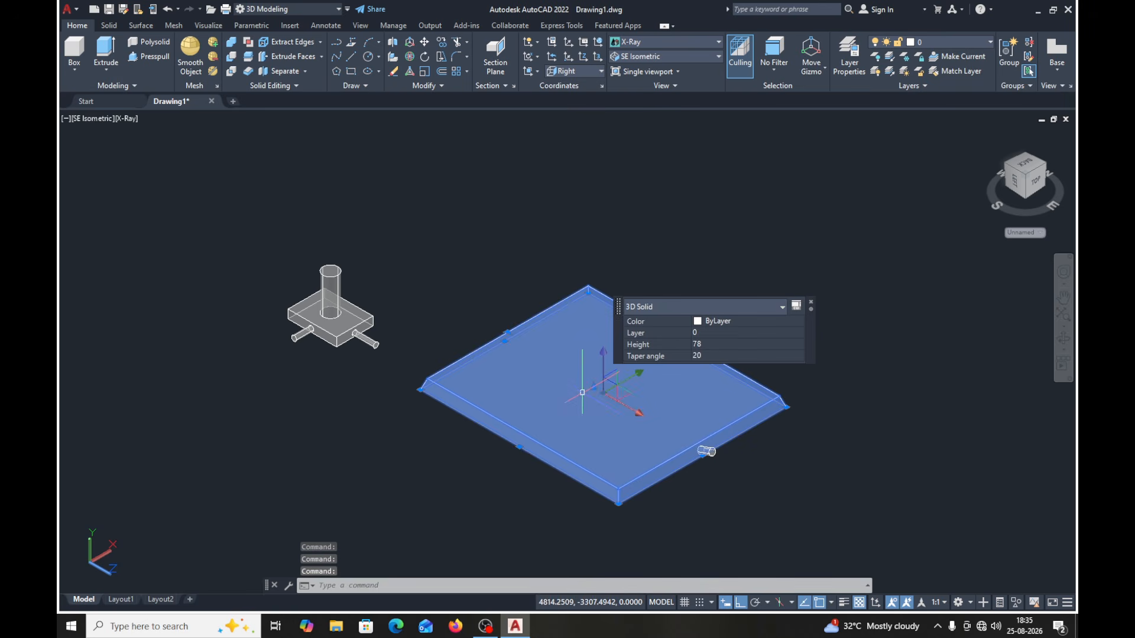
left_click(719, 325)
left_click(777, 325)
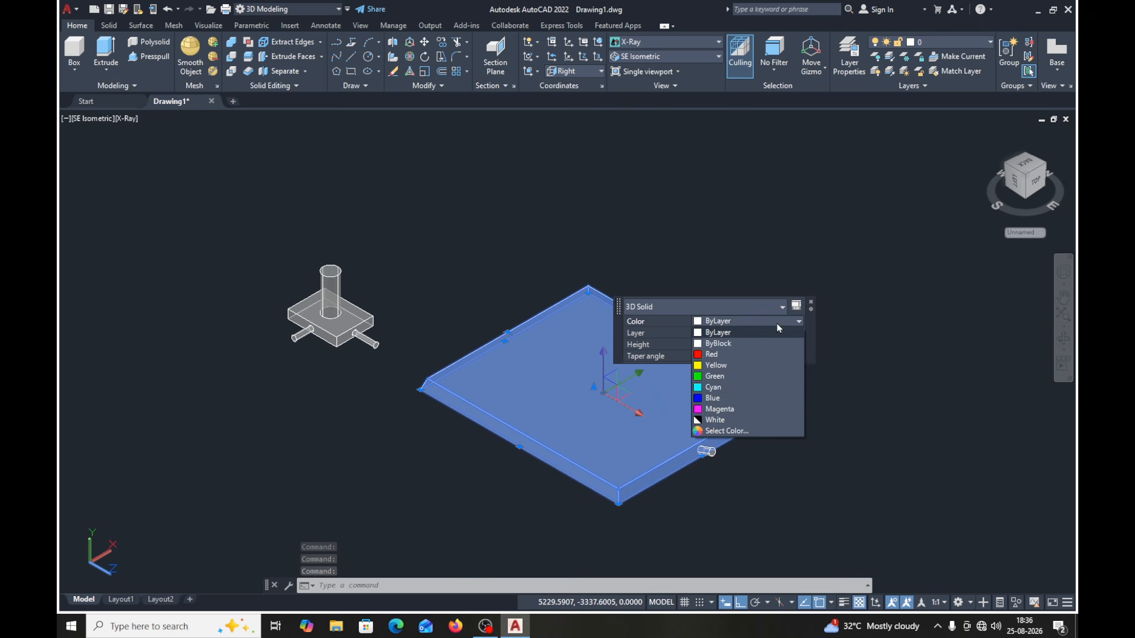
left_click(714, 365)
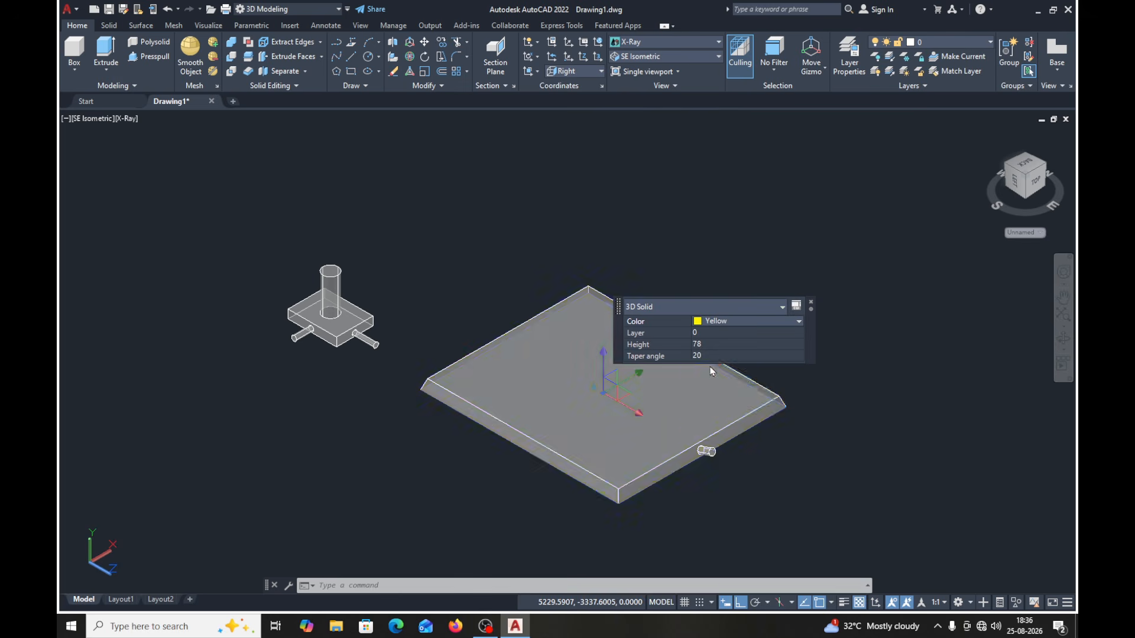
key("Escape")
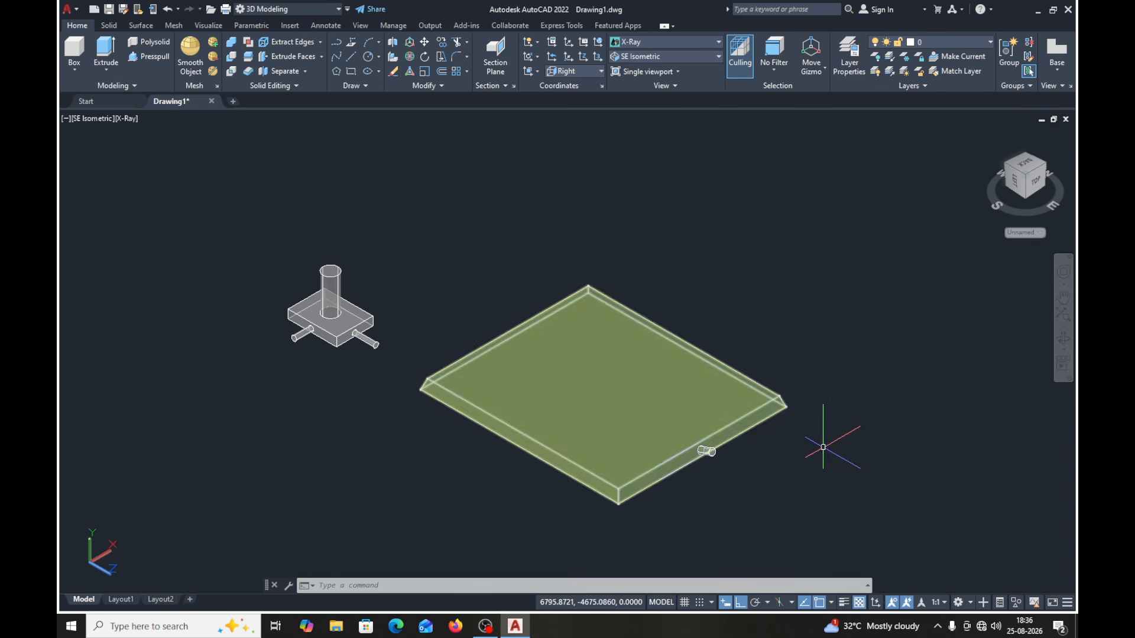
- Use Color Faces to give the large plate's long front-left sloped side face index color 110
scroll(756, 470, "up", 3)
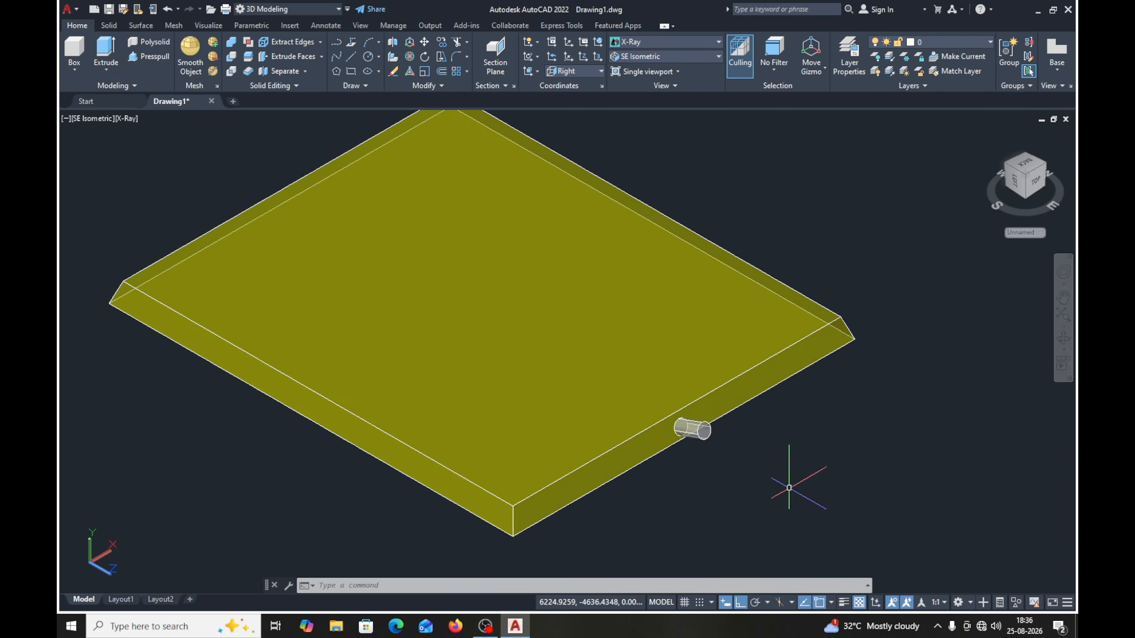
scroll(774, 473, "down", 4)
scroll(734, 458, "up", 1)
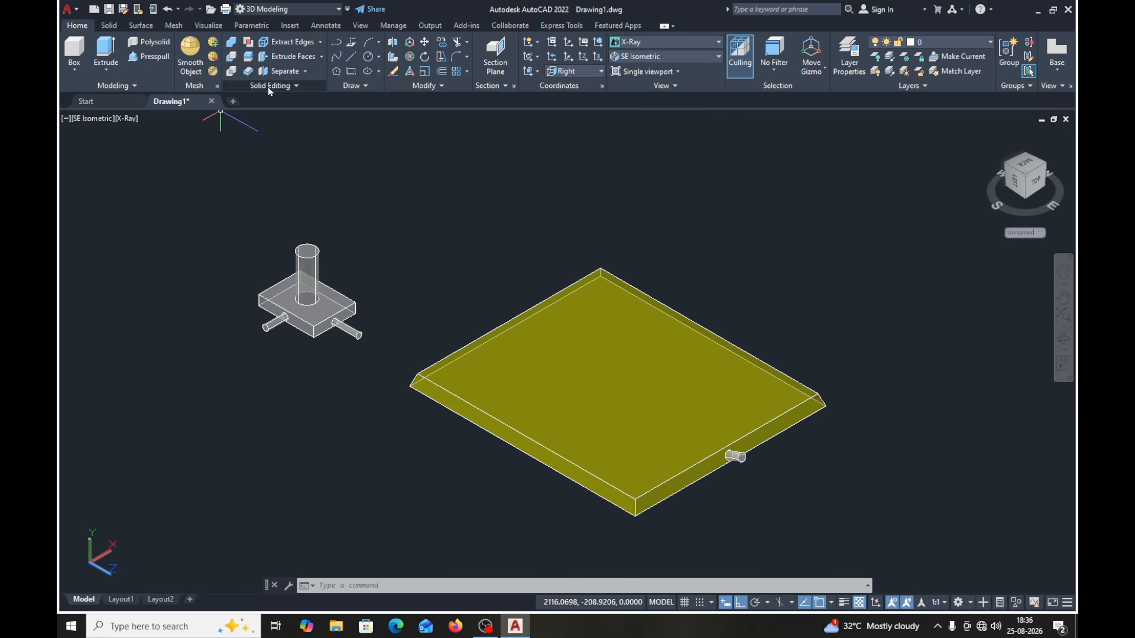
left_click(321, 56)
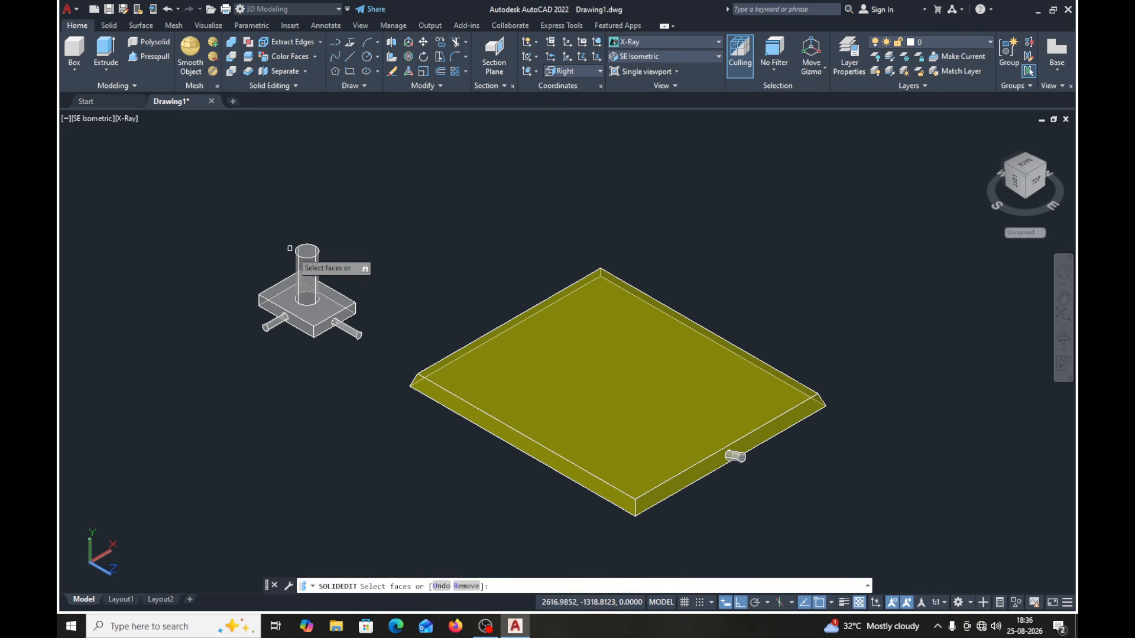
left_click(577, 476)
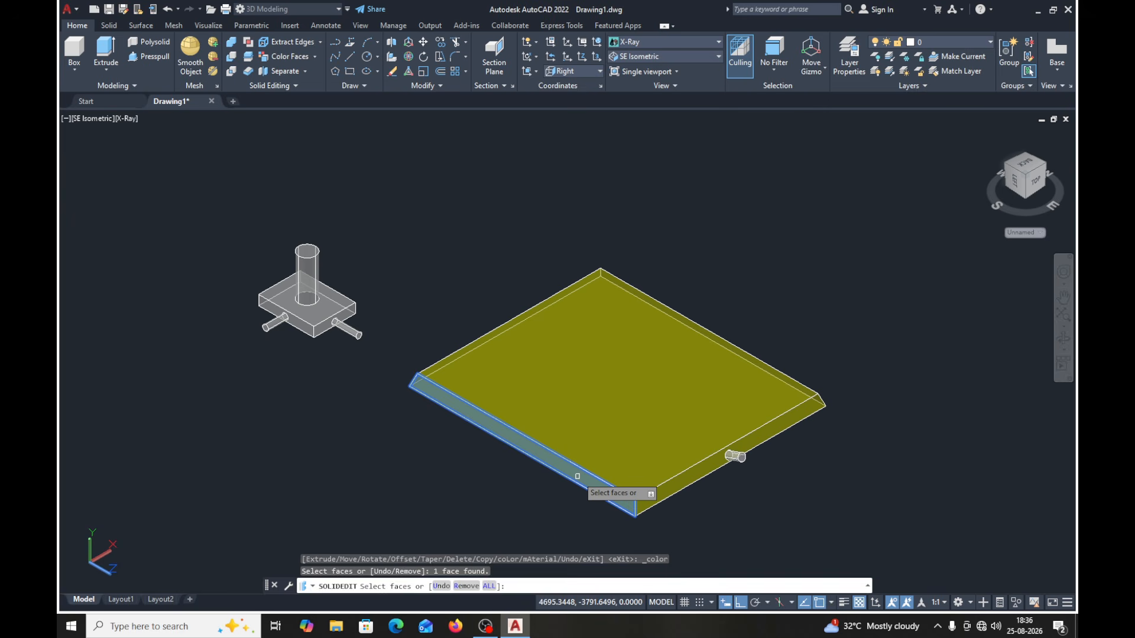
key("Return")
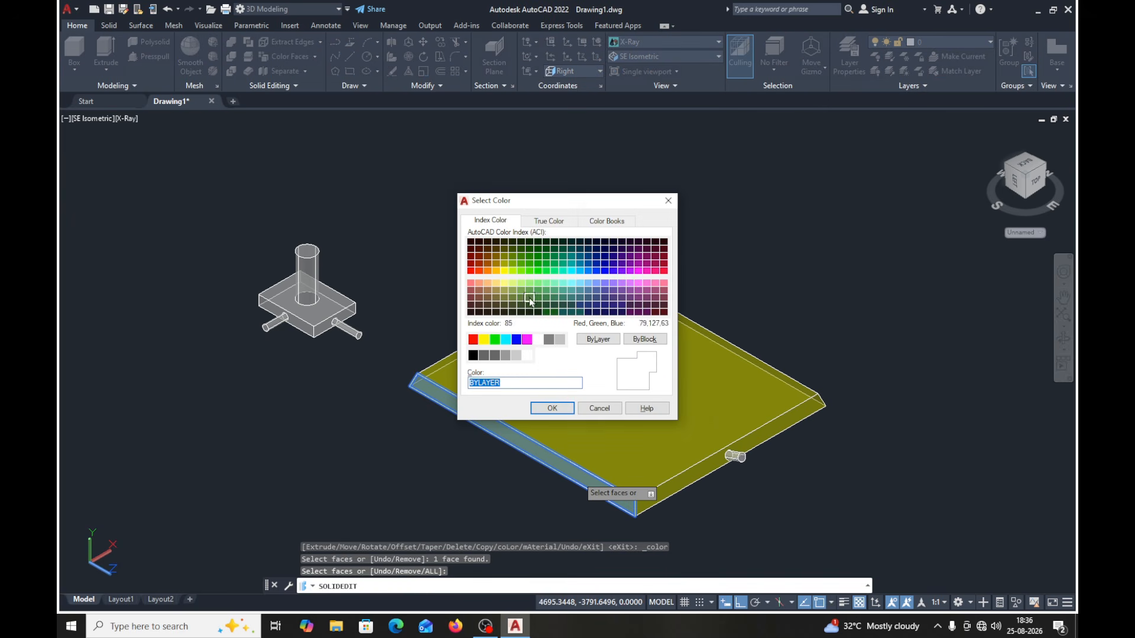
left_click(554, 272)
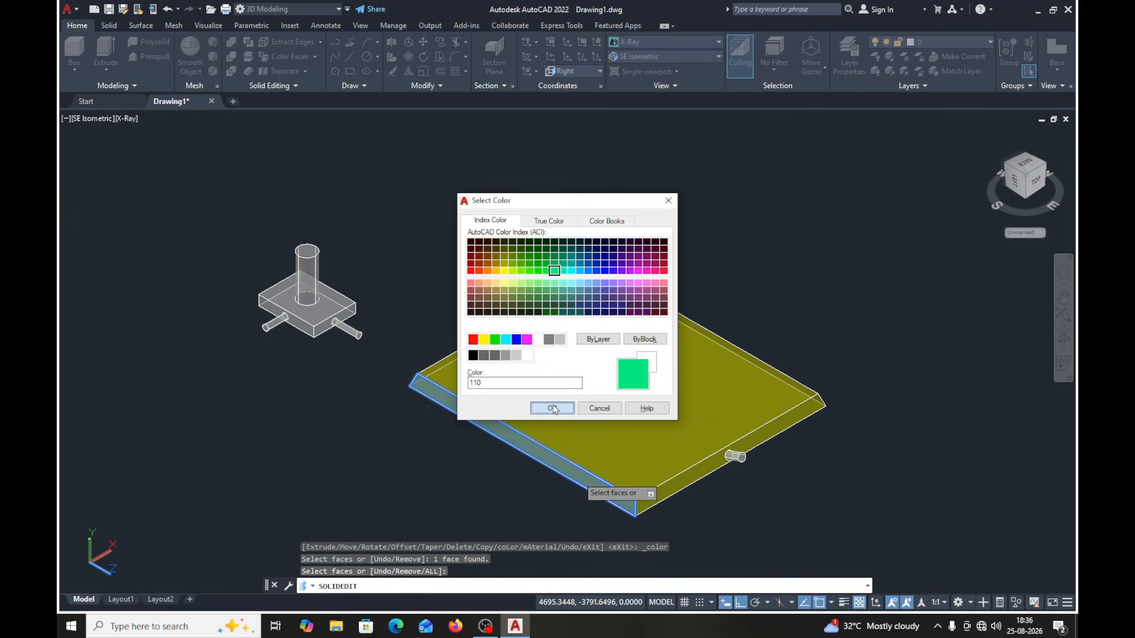
left_click(552, 408)
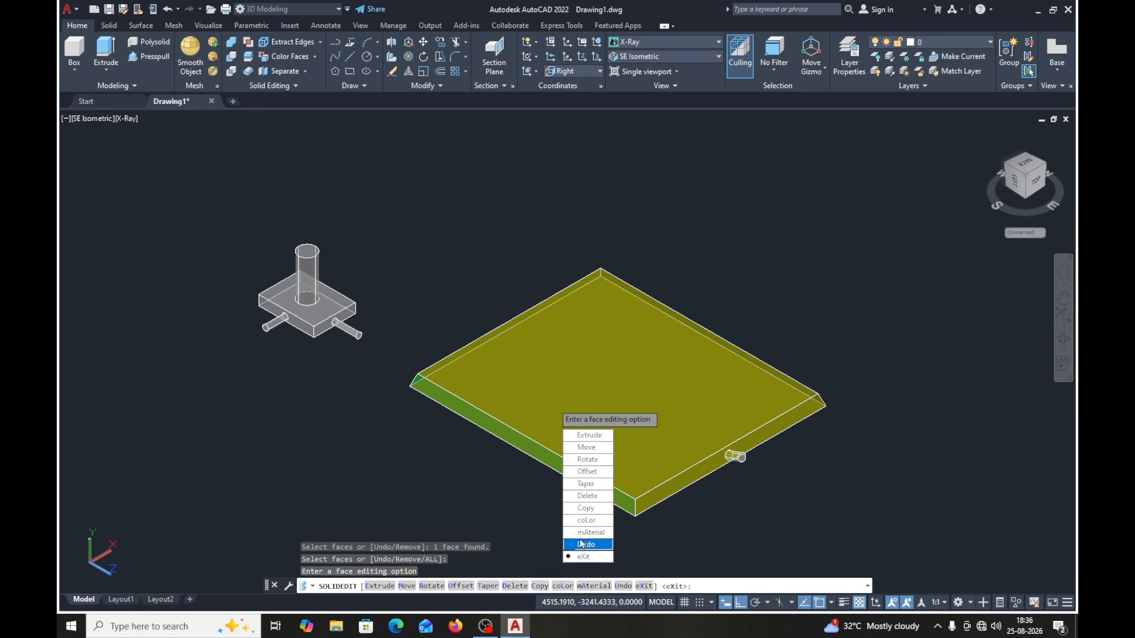
- Color the top face of the large tapered plate magenta, index color 210
left_click(588, 520)
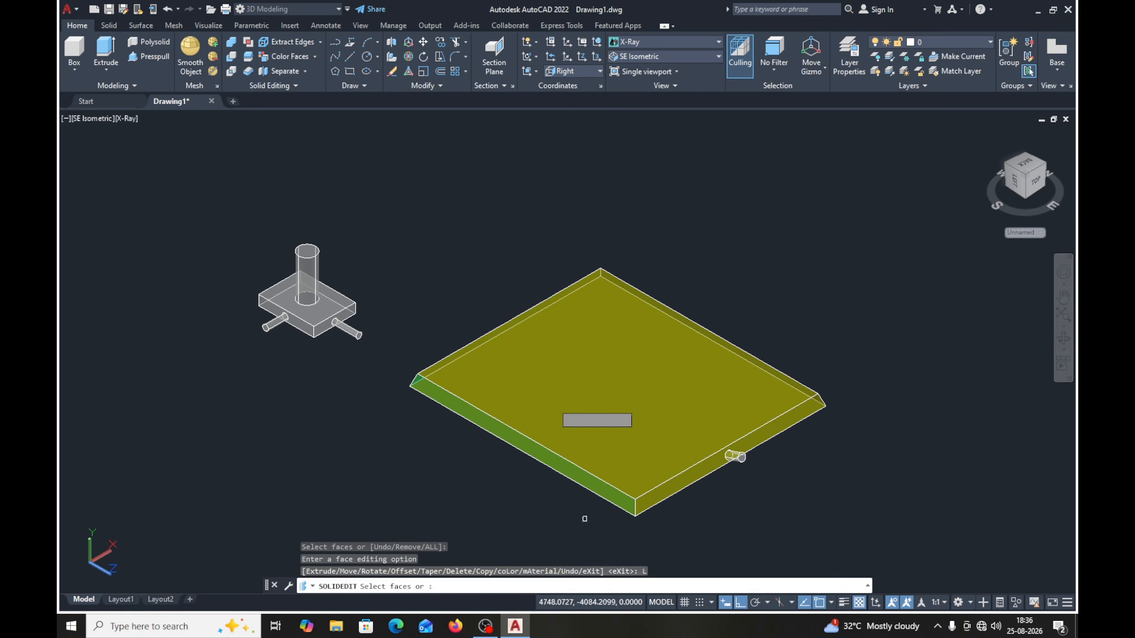
left_click(573, 337)
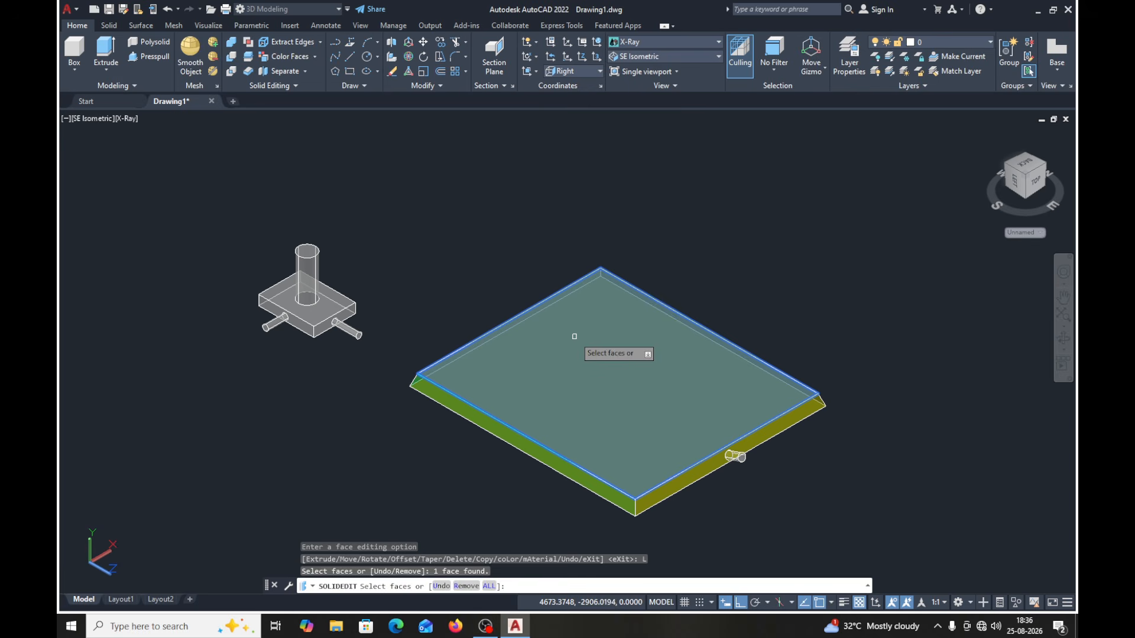
key("Return")
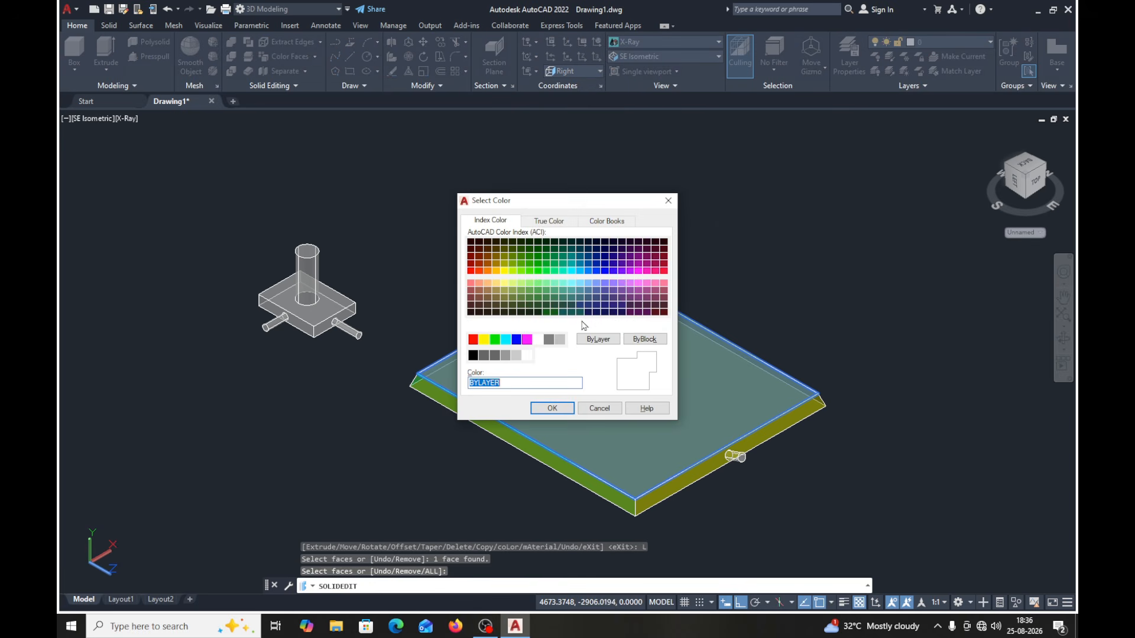
left_click(641, 273)
left_click(552, 408)
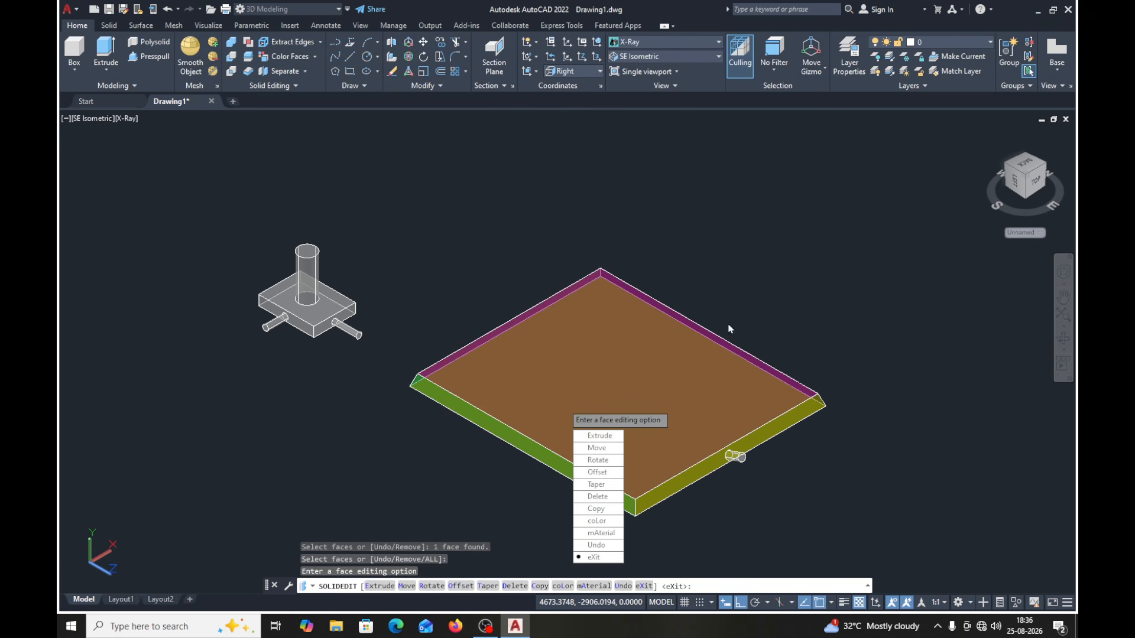
- Color the top face of the small block around the vertical cylinder with index color 130 and finish the solid editing
left_click(598, 522)
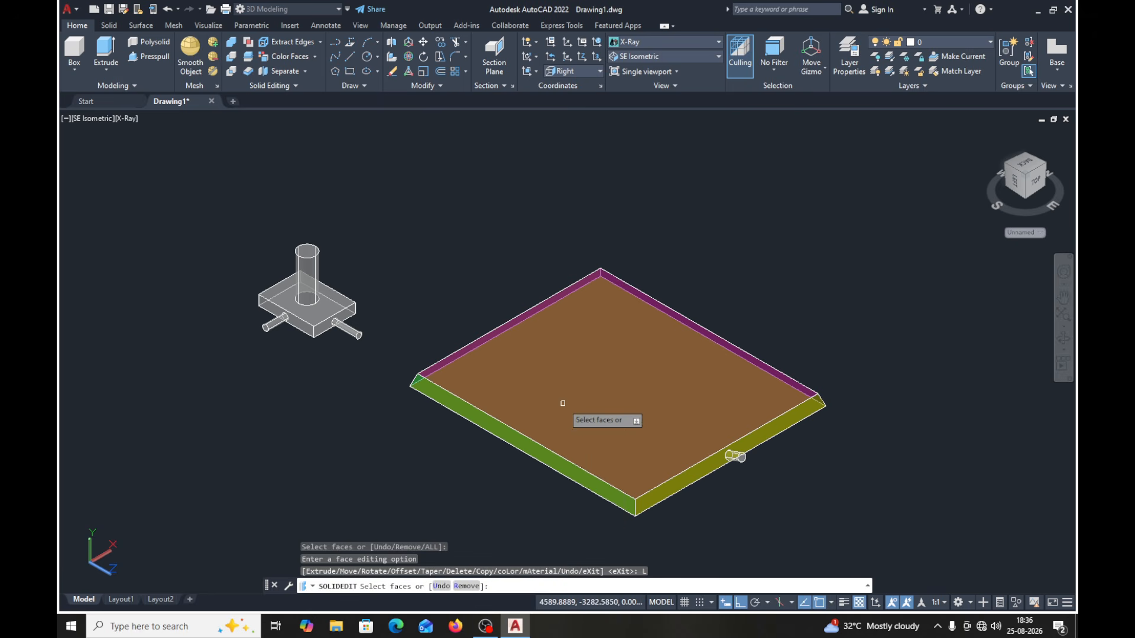
left_click(324, 312)
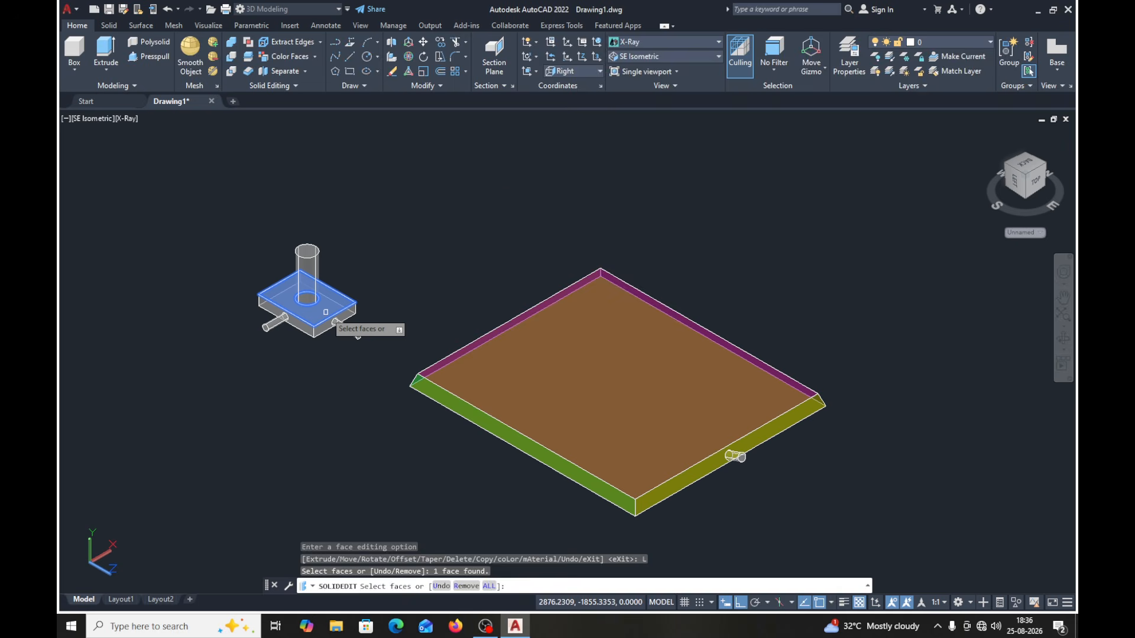
key("Return")
left_click(571, 270)
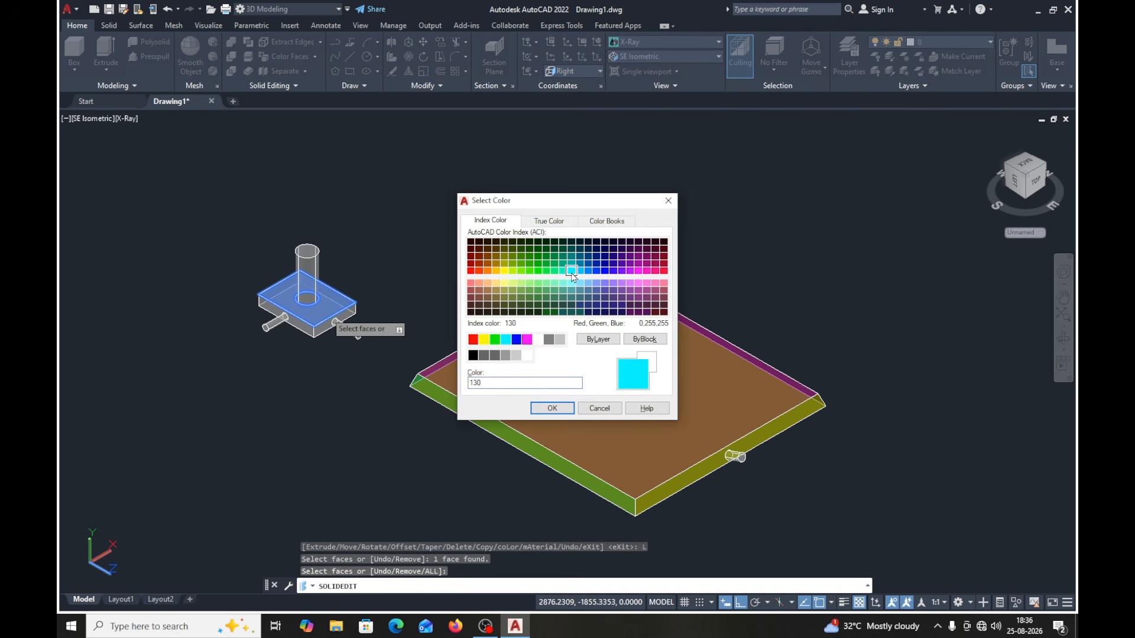
left_click(552, 408)
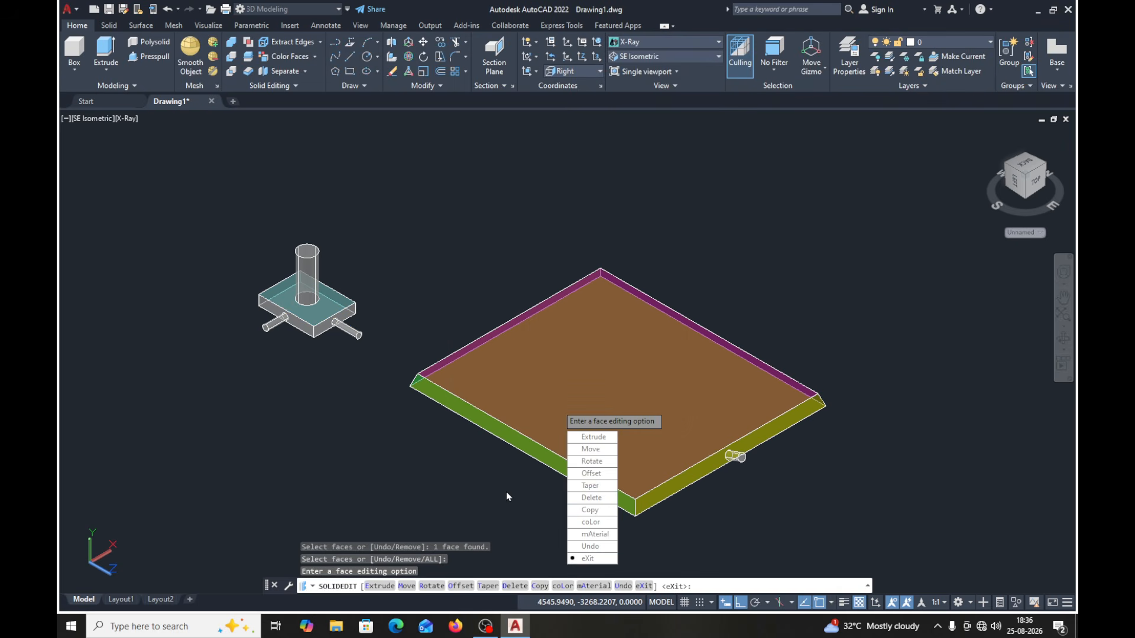
left_click(582, 559)
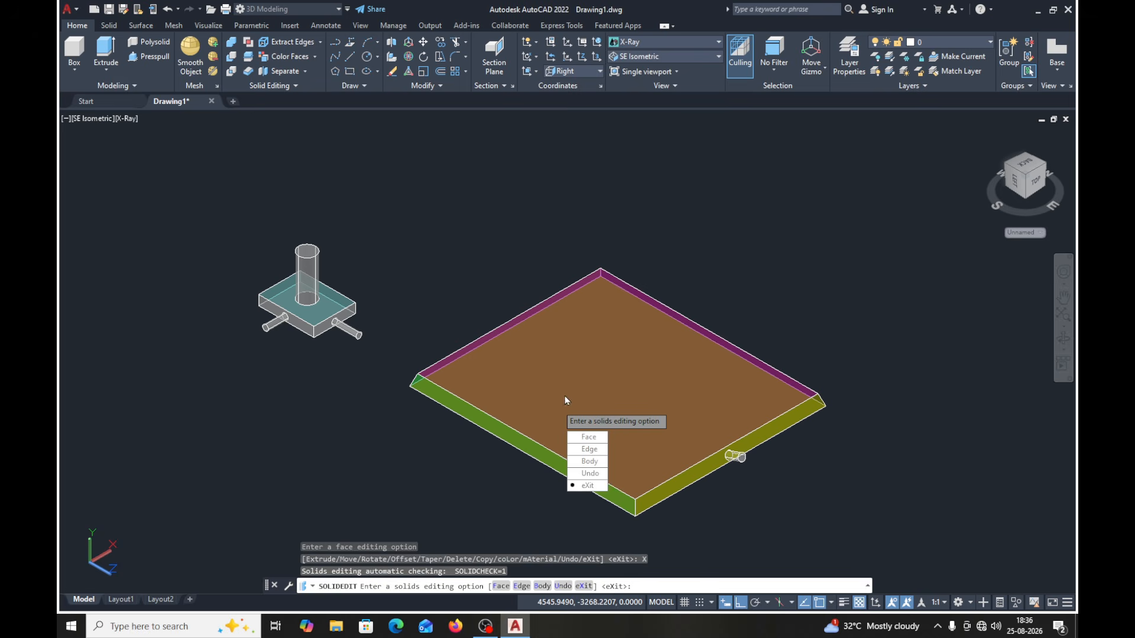
left_click(587, 485)
middle_click_drag(419, 292, 339, 256)
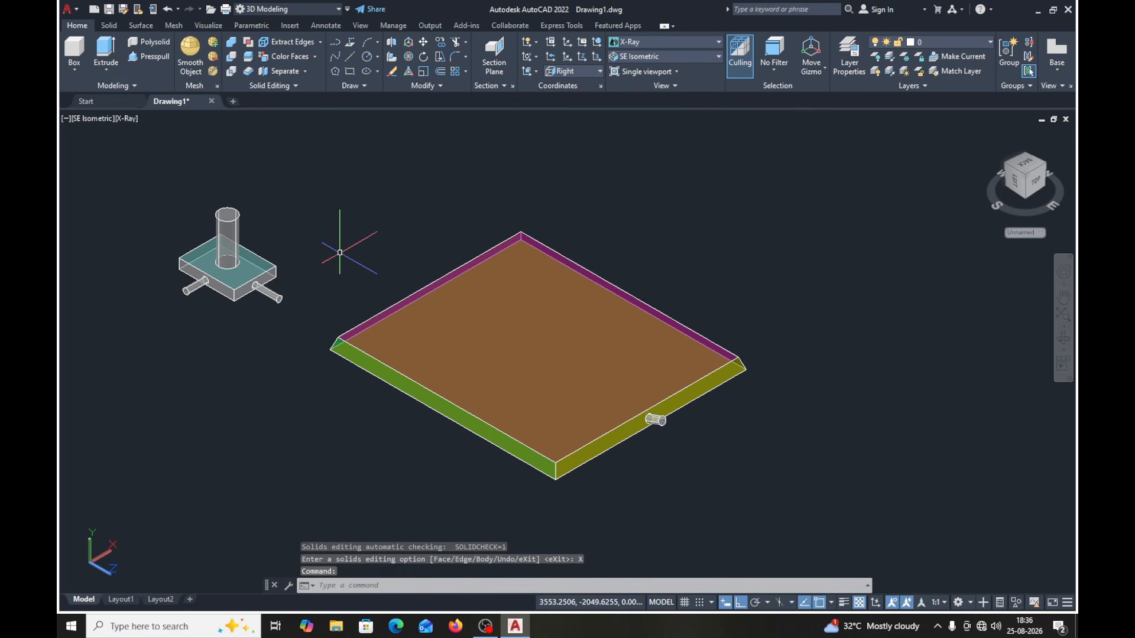
scroll(339, 256, "down", 3)
scroll(340, 254, "up", 4)
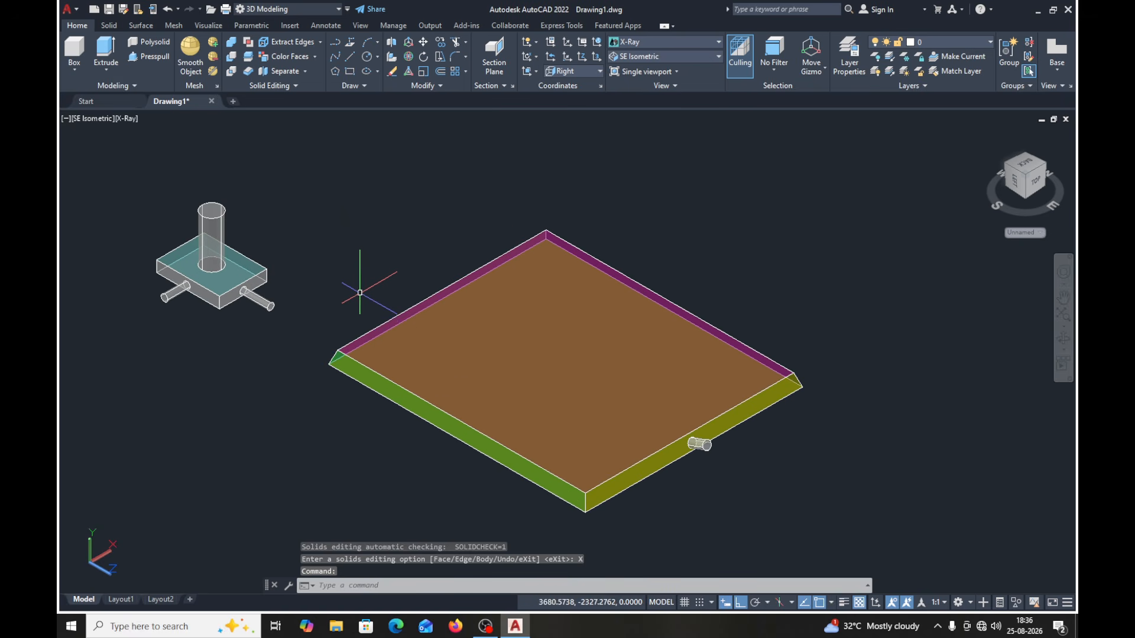
middle_click_drag(375, 312, 395, 314)
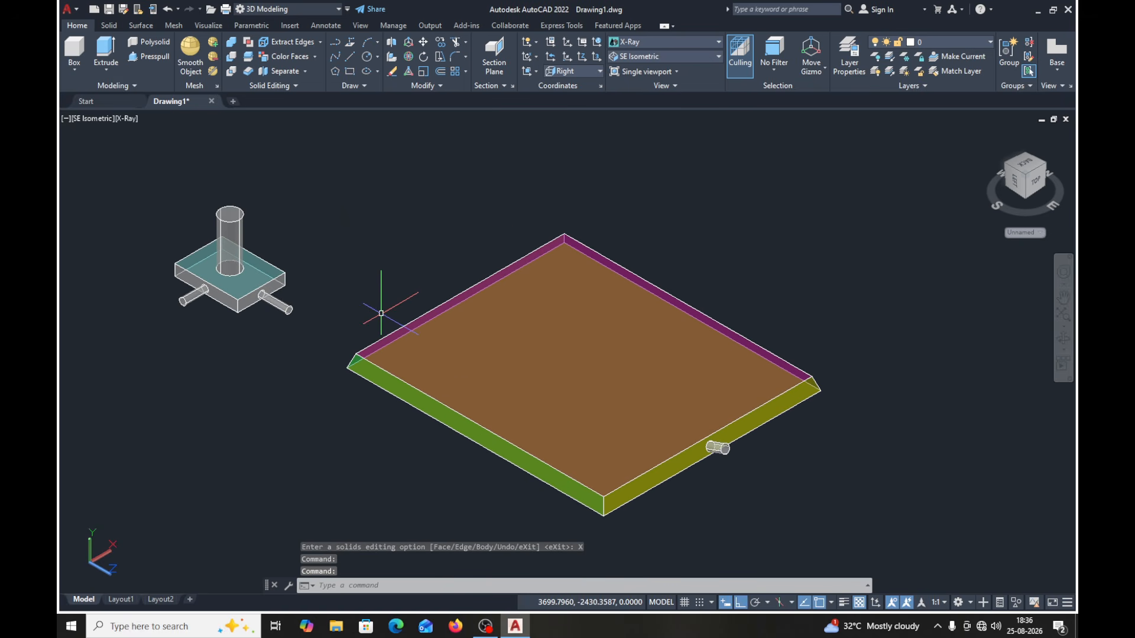